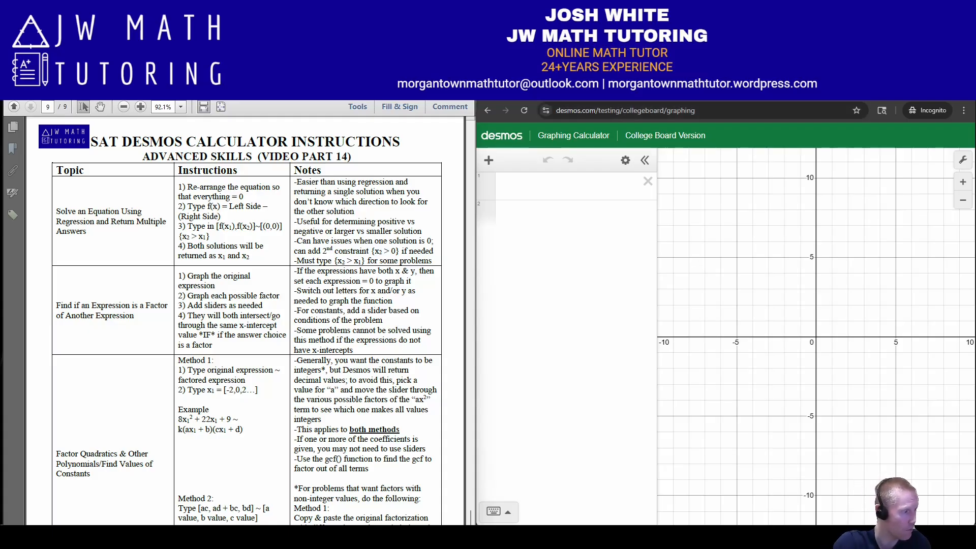
Step: Switch to the Ultimate Desmos Guide practice problems document and enlarge the page to 125%
{"action": "key", "text": "alt+Tab"}
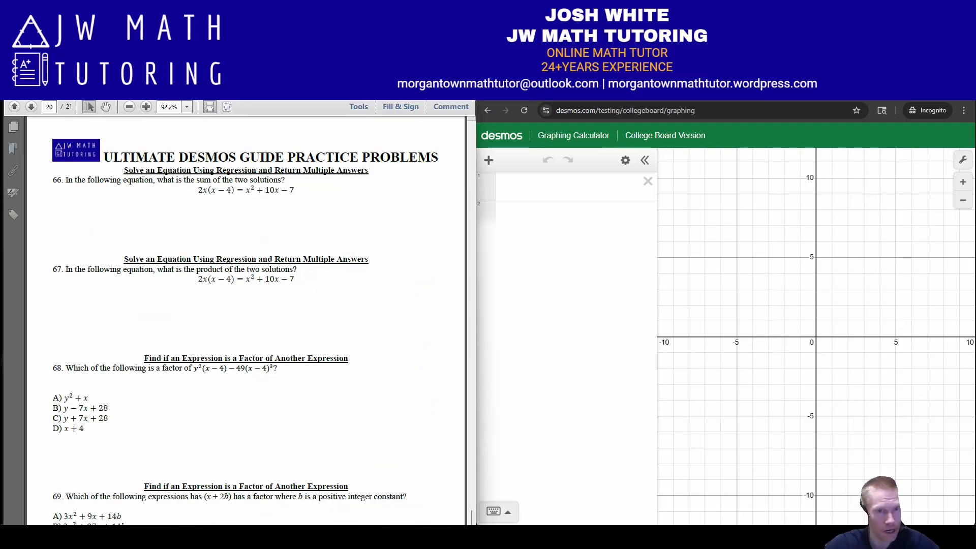
{"action": "left_click", "coordinate": [146, 107]}
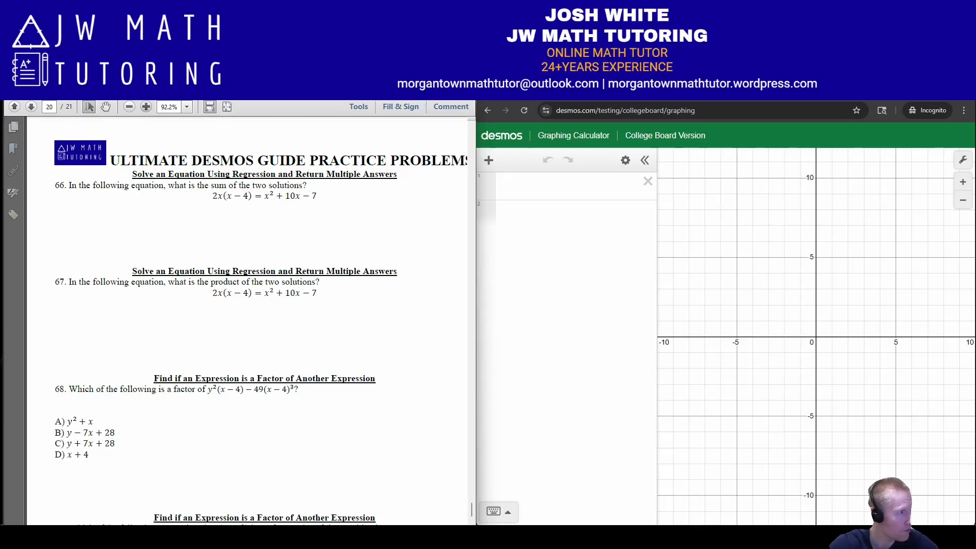
{"action": "left_click", "coordinate": [146, 107]}
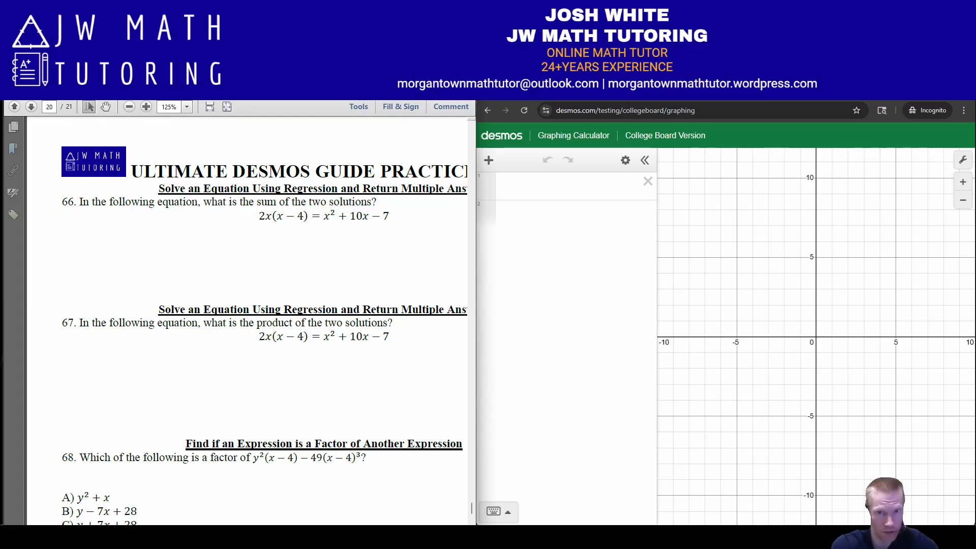
Step: Define problem 66's equation as f(x) = 2x(x-4) - (x^2+10x-7) in the first expression line, widening the expression list
{"action": "left_click", "coordinate": [549, 186]}
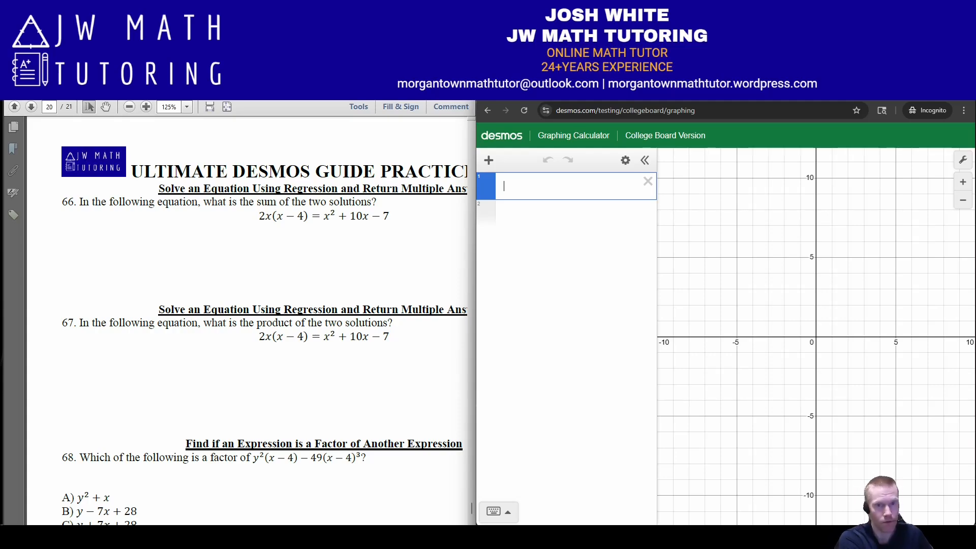
{"action": "type", "text": "f(x)"}
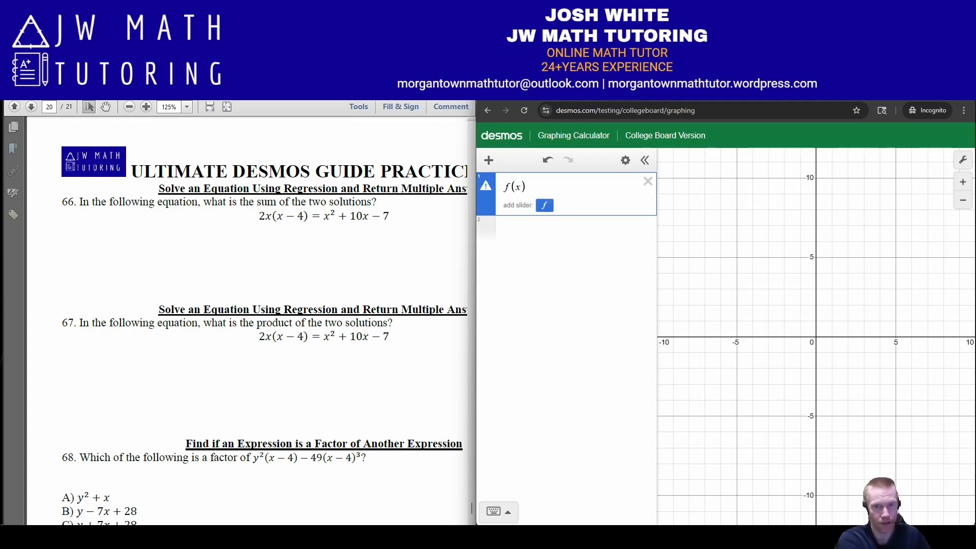
{"action": "type", "text": "="}
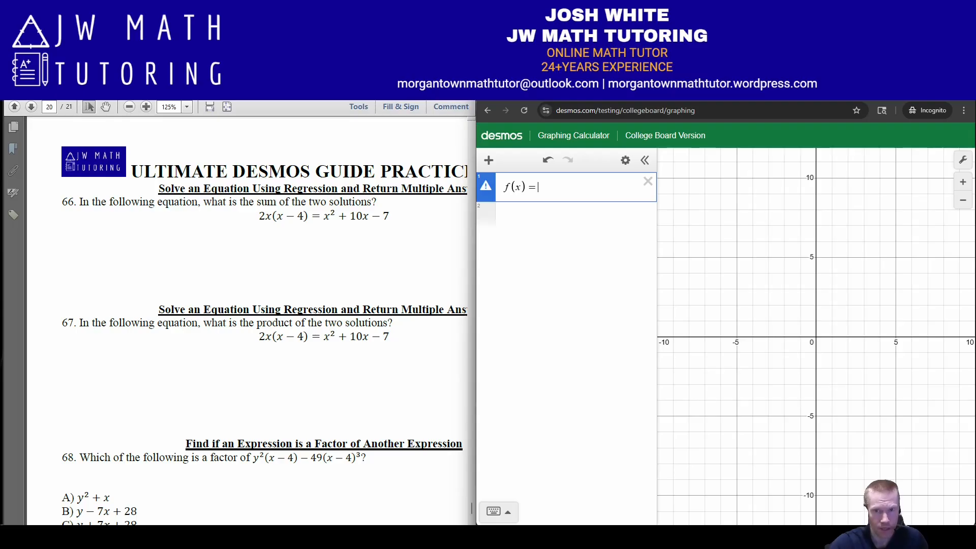
{"action": "left_click_drag", "start_coordinate": [657, 325], "coordinate": [763, 325]}
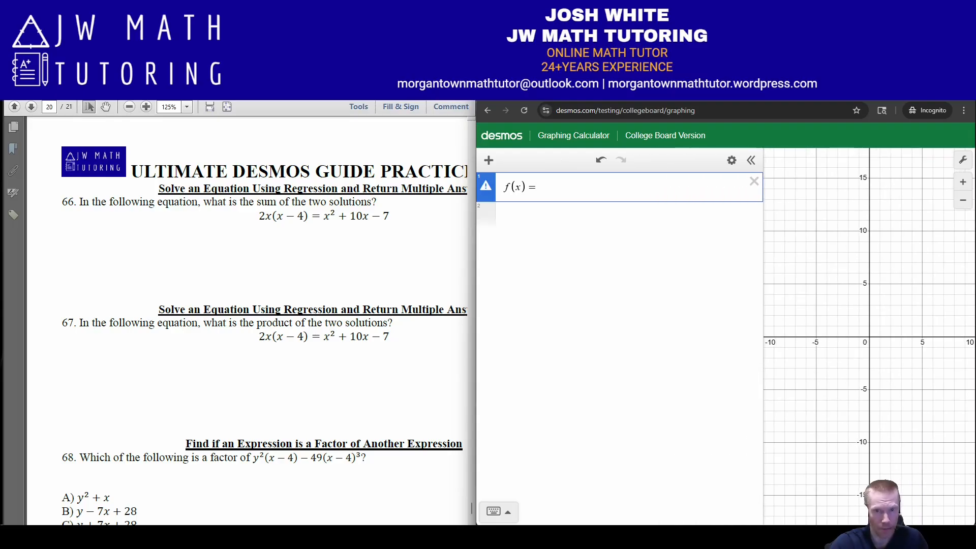
{"action": "type", "text": "2x(x-4)"}
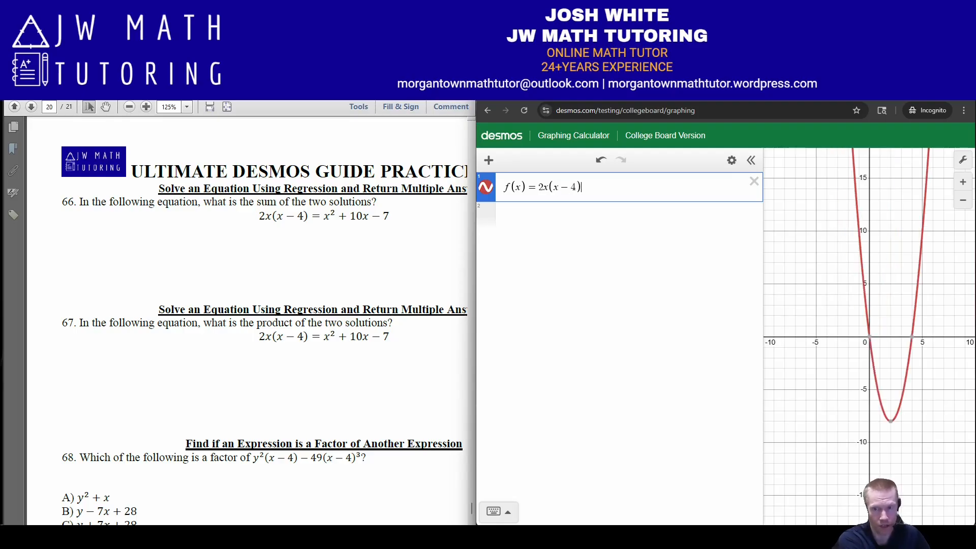
{"action": "type", "text": "-("}
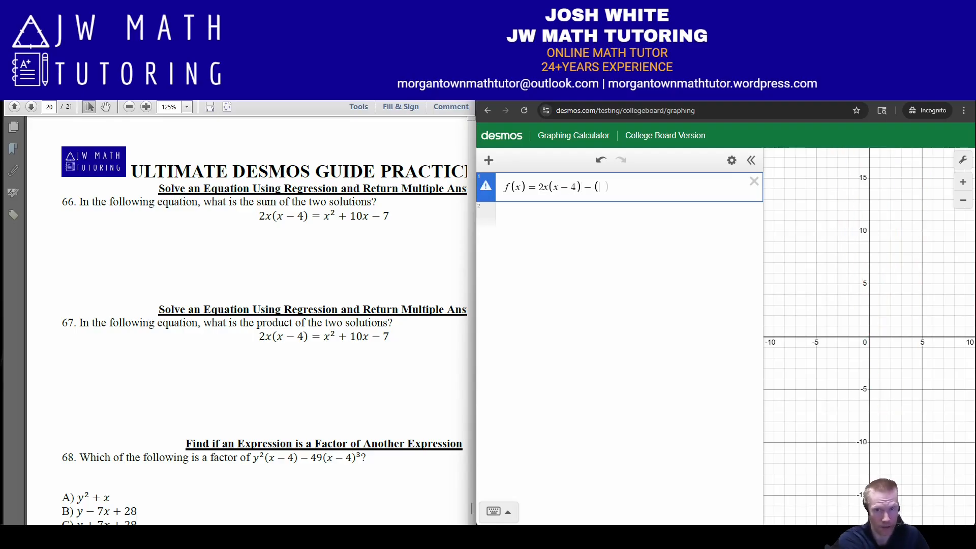
{"action": "type", "text": "x^2"}
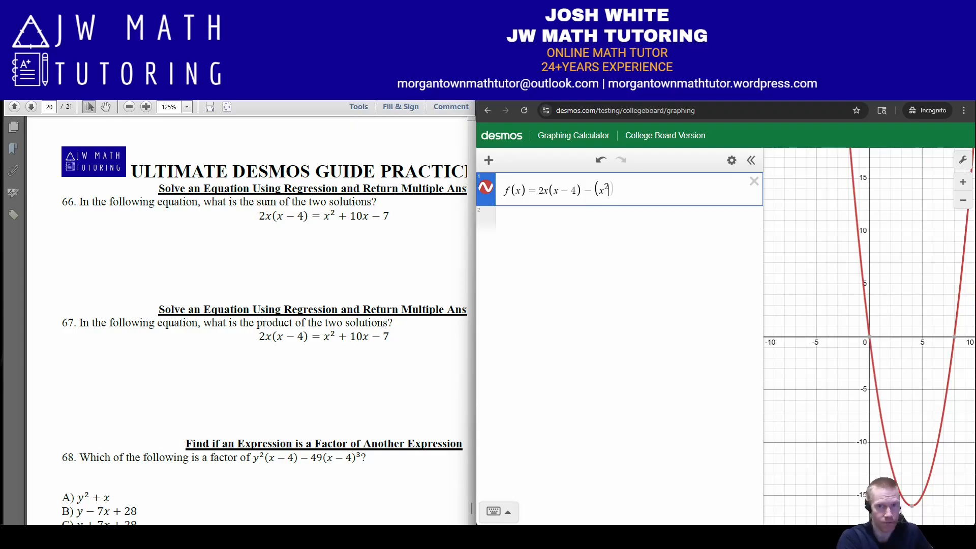
{"action": "type", "text": "+10x"}
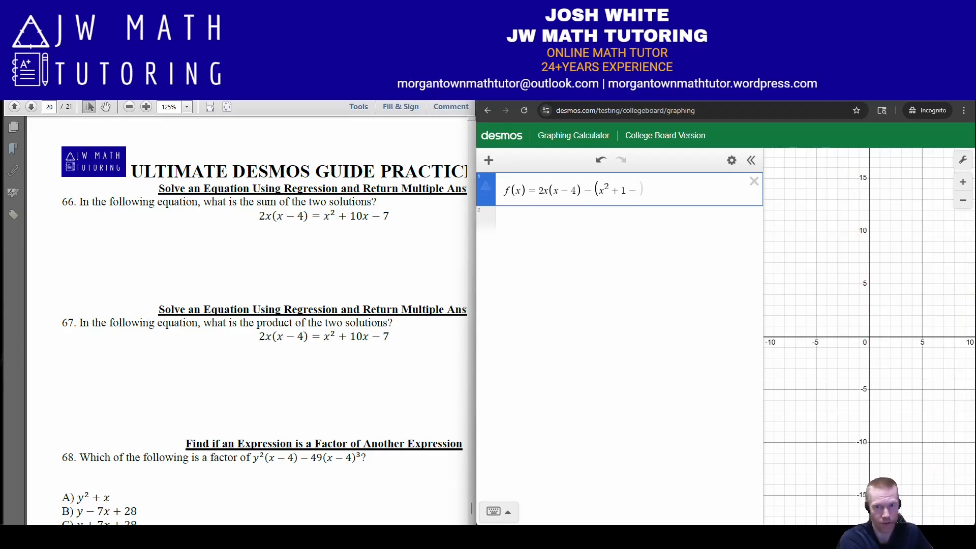
{"action": "type", "text": "-7"}
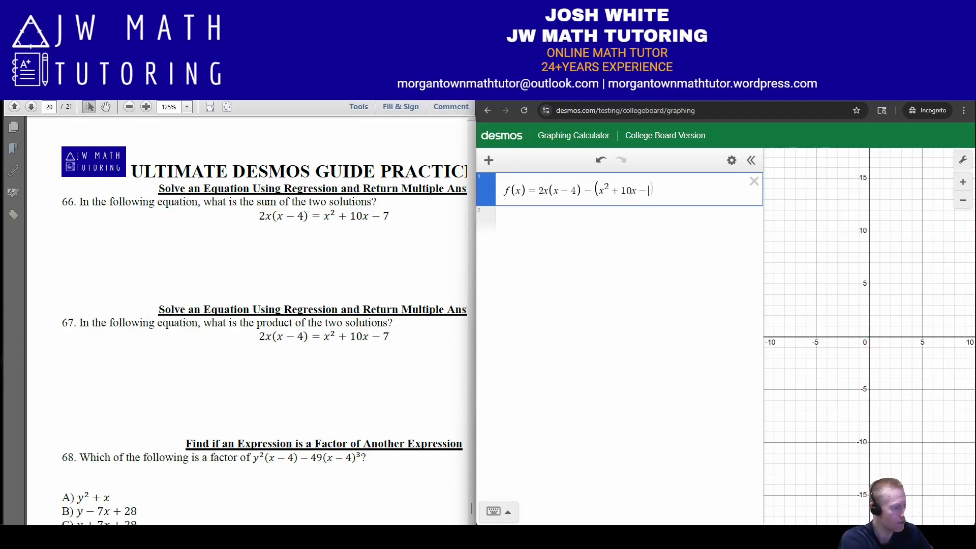
{"action": "key", "text": "Return"}
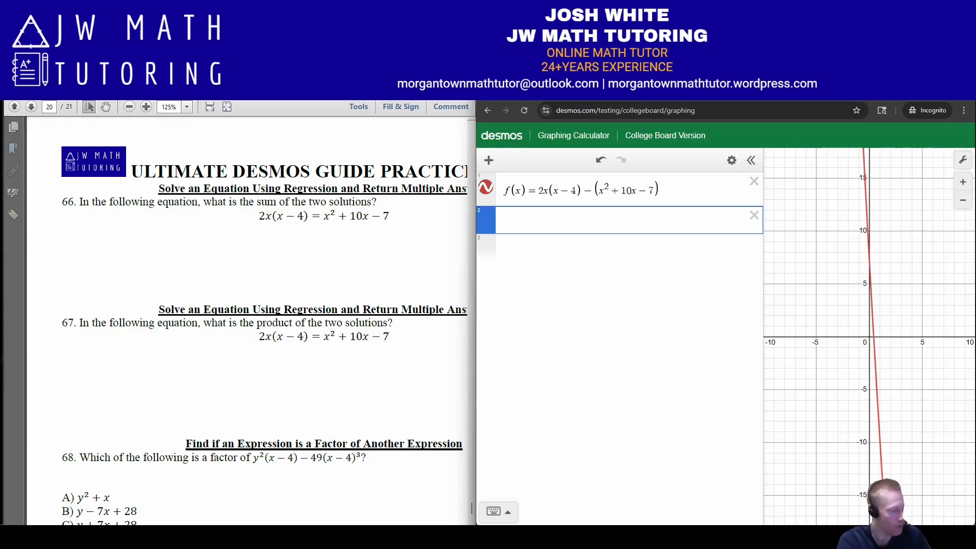
Step: Enter the regression [f(x_1),f(x_2)] ~ [0,0] in the second expression line
{"action": "type", "text": "[f(x_1)"}
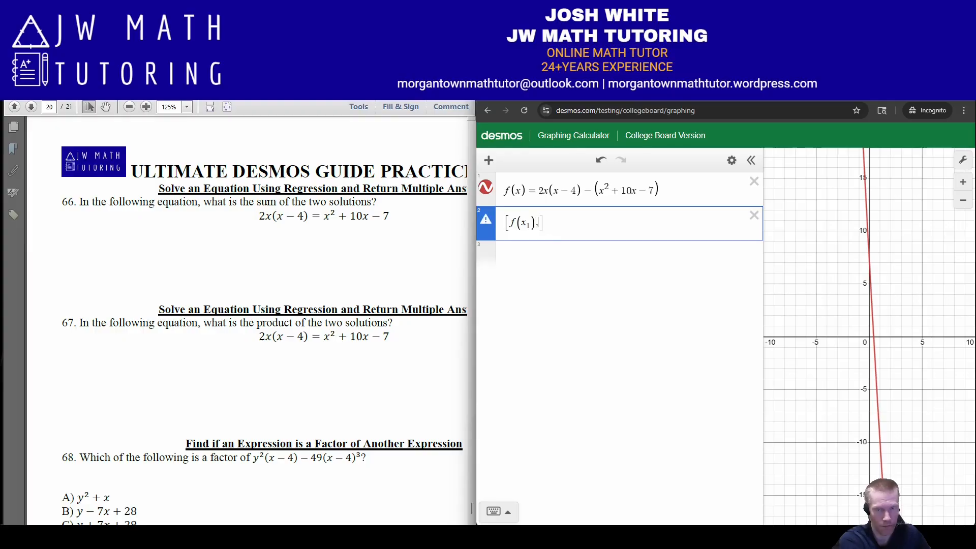
{"action": "type", "text": ",f(x_21"}
{"action": "key", "text": "BackSpace"}
{"action": "type", "text": ")"}
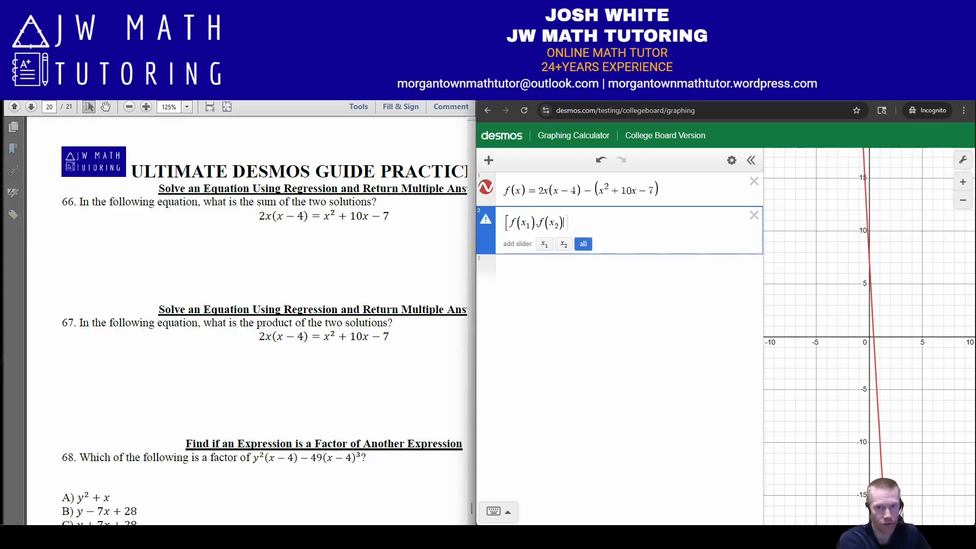
{"action": "type", "text": "]~"}
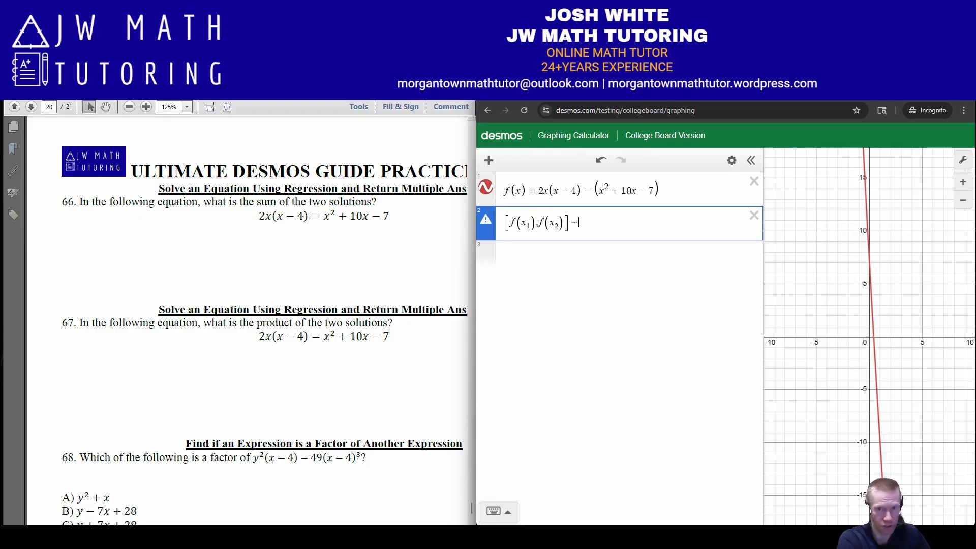
{"action": "type", "text": "[0,0"}
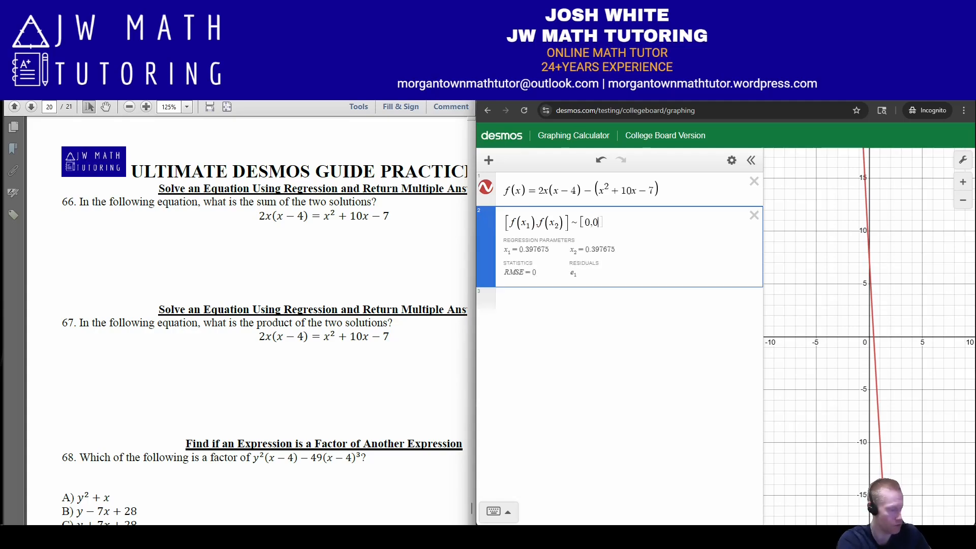
{"action": "type", "text": "]"}
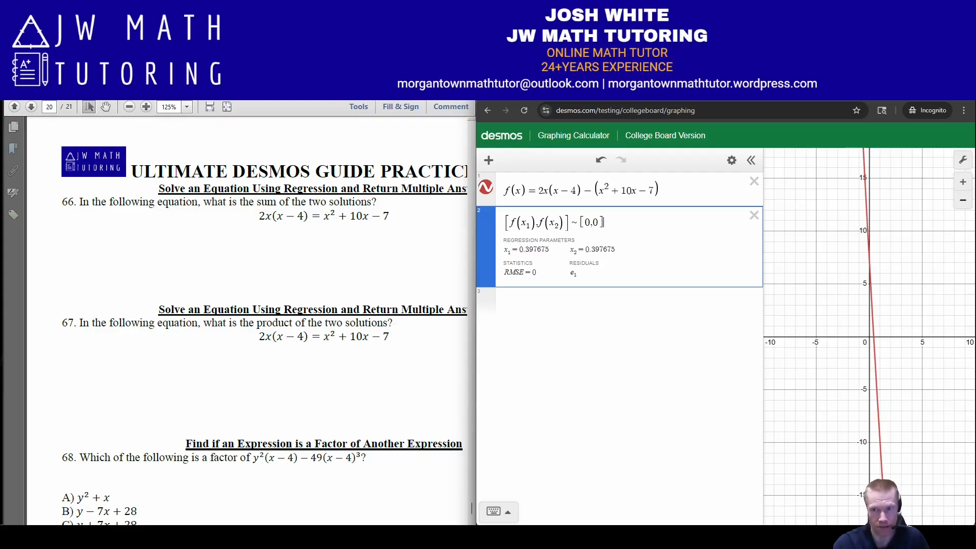
Step: Zoom out the graph and inspect the coordinates of the parabola's two x-intercepts
{"action": "left_click", "coordinate": [962, 200]}
{"action": "left_click", "coordinate": [963, 201]}
{"action": "left_click", "coordinate": [870, 336]}
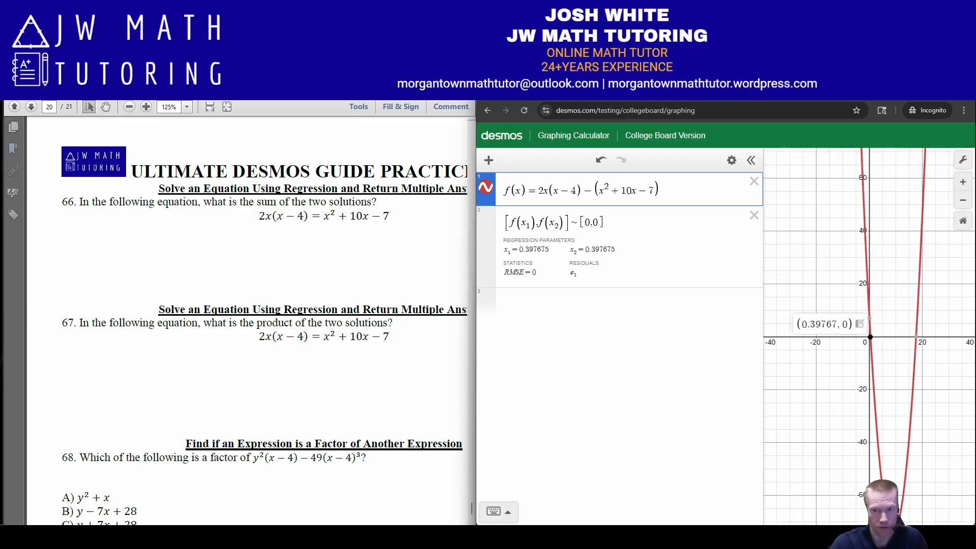
{"action": "mouse_move", "coordinate": [916, 337]}
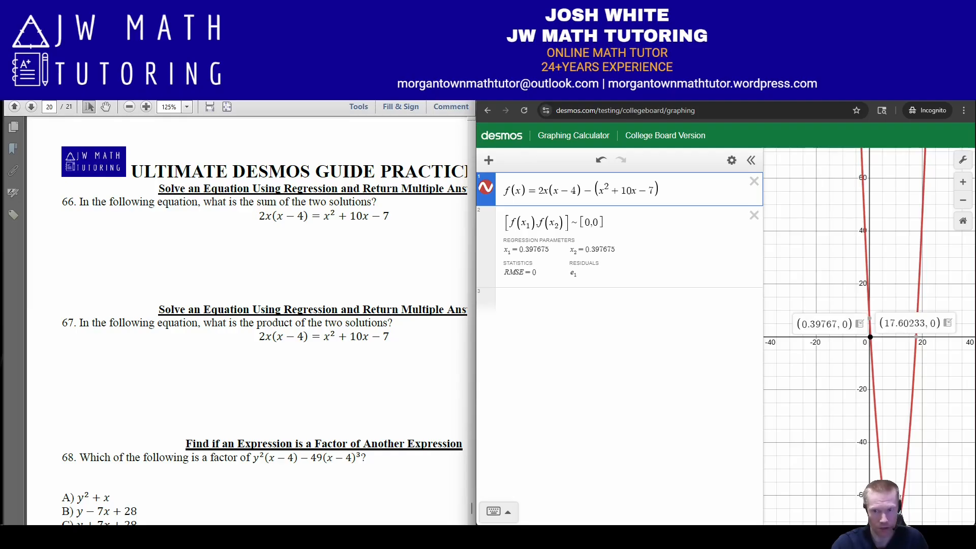
Step: Append the restriction {x_2>x_1} to the end of the regression expression
{"action": "left_click", "coordinate": [605, 222]}
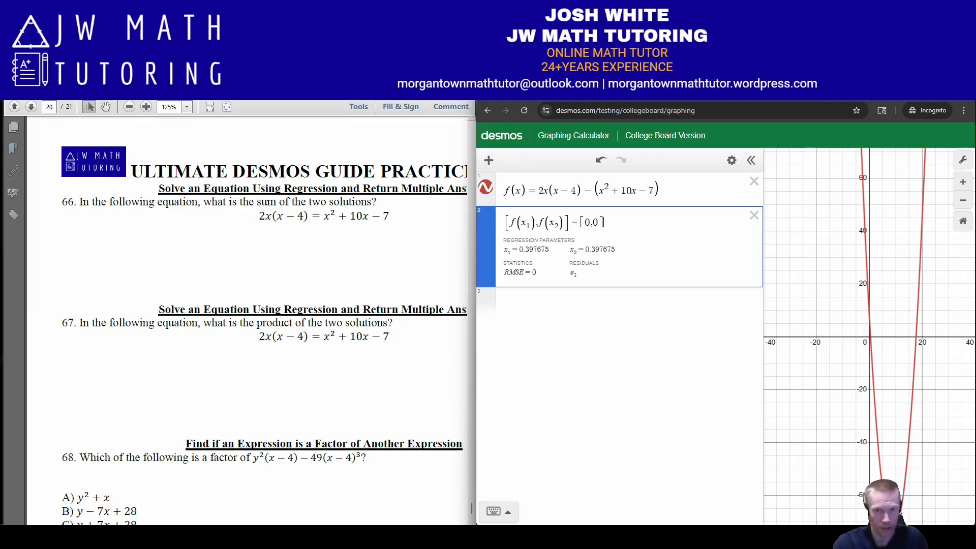
{"action": "type", "text": "{x_2>x"}
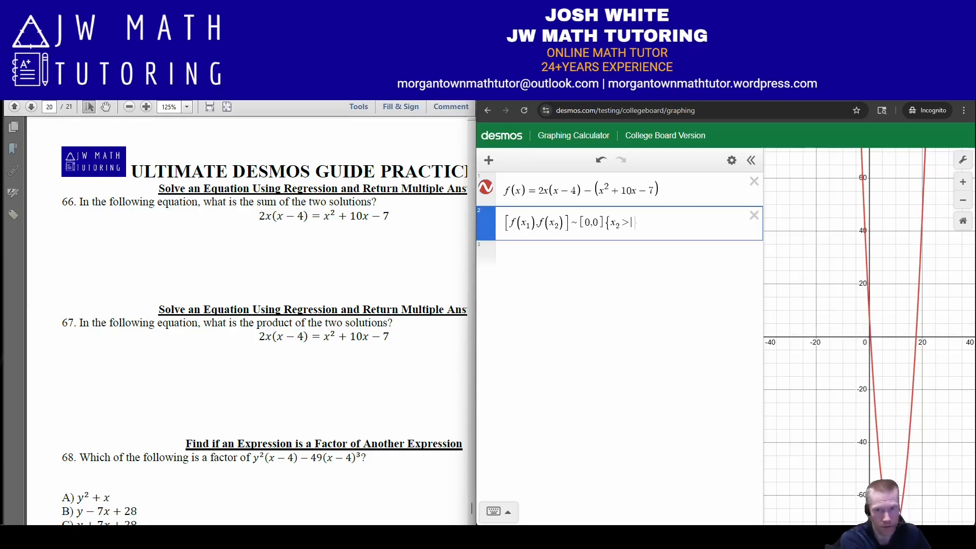
{"action": "type", "text": "_1"}
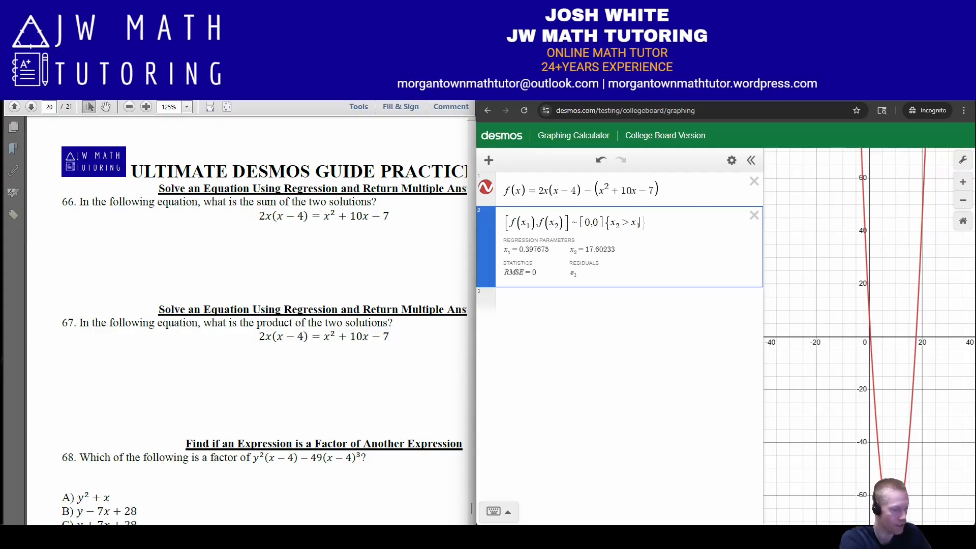
{"action": "type", "text": "}"}
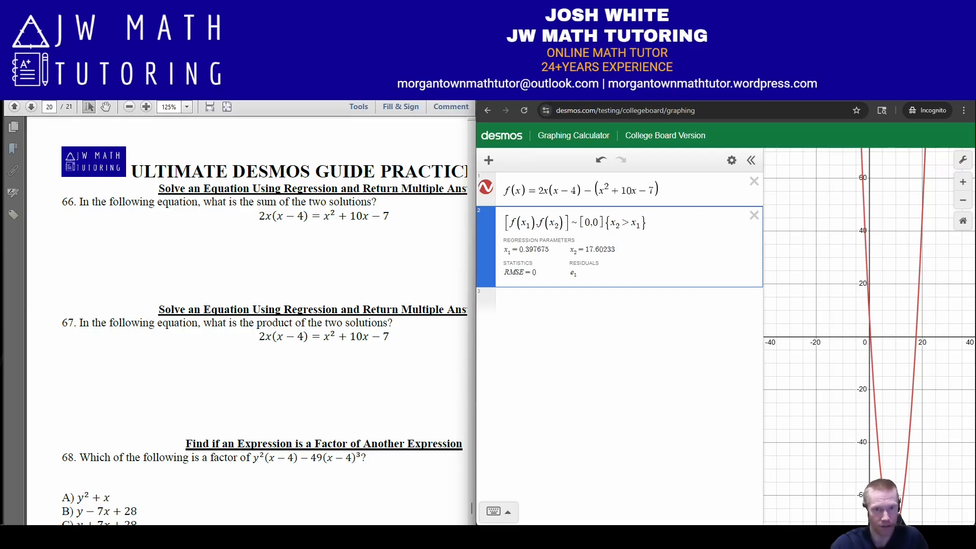
Step: Evaluate the sum of the two solutions as x_2+x_1 on a new line and clear that expression
{"action": "key", "text": "Return"}
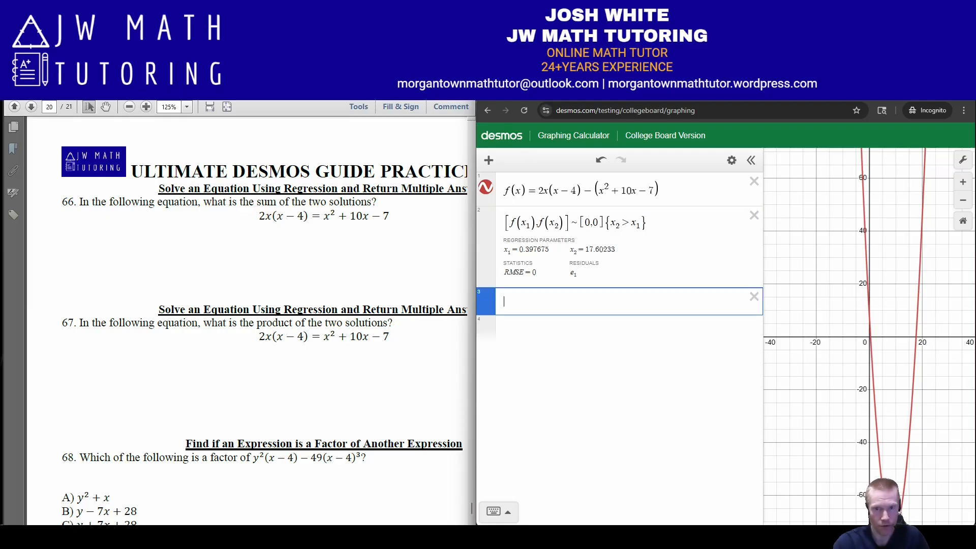
{"action": "type", "text": "x_2+x_1"}
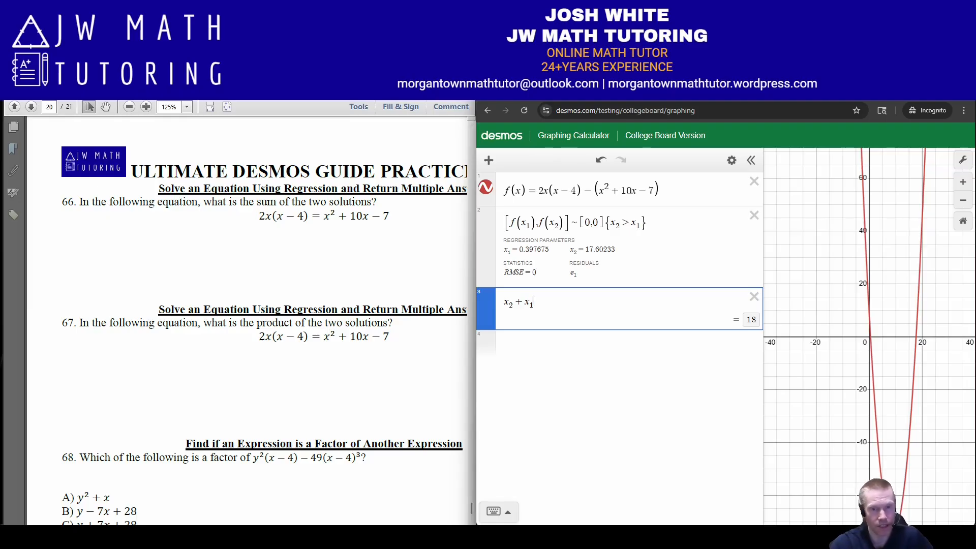
{"action": "key", "text": "ctrl+a"}
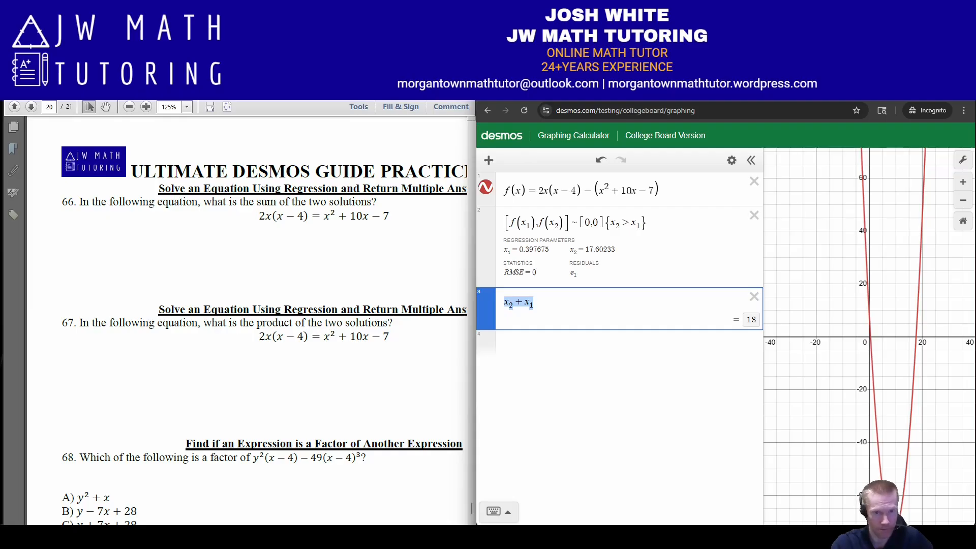
{"action": "key", "text": "BackSpace"}
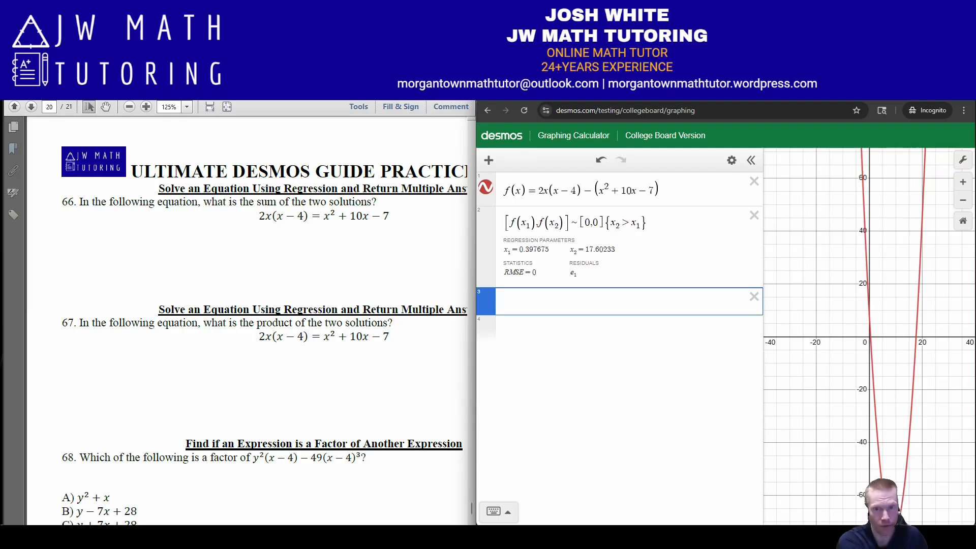
Step: Evaluate the product of the two solutions as x_1*x_2 in the third line and delete that expression
{"action": "type", "text": "x_1"}
{"action": "type", "text": "*x_2"}
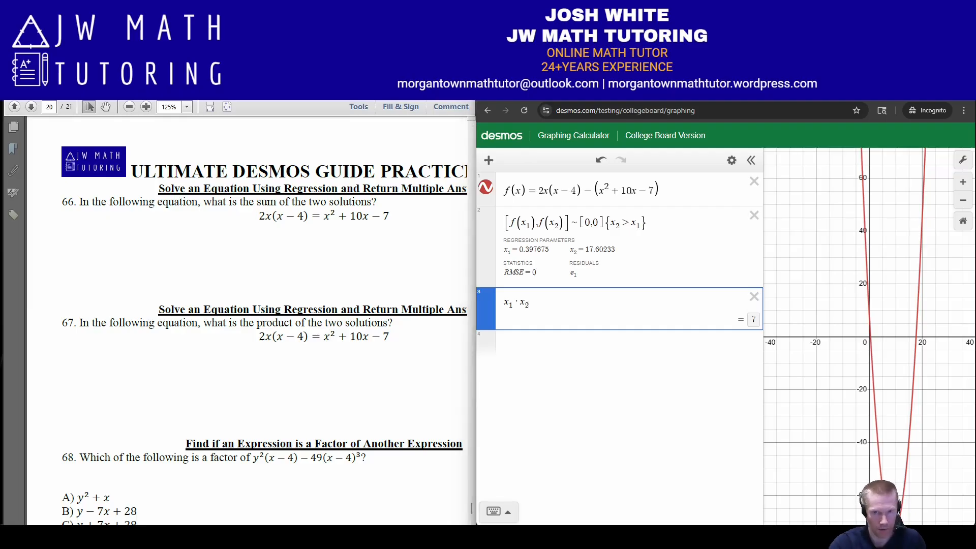
{"action": "left_click", "coordinate": [754, 296]}
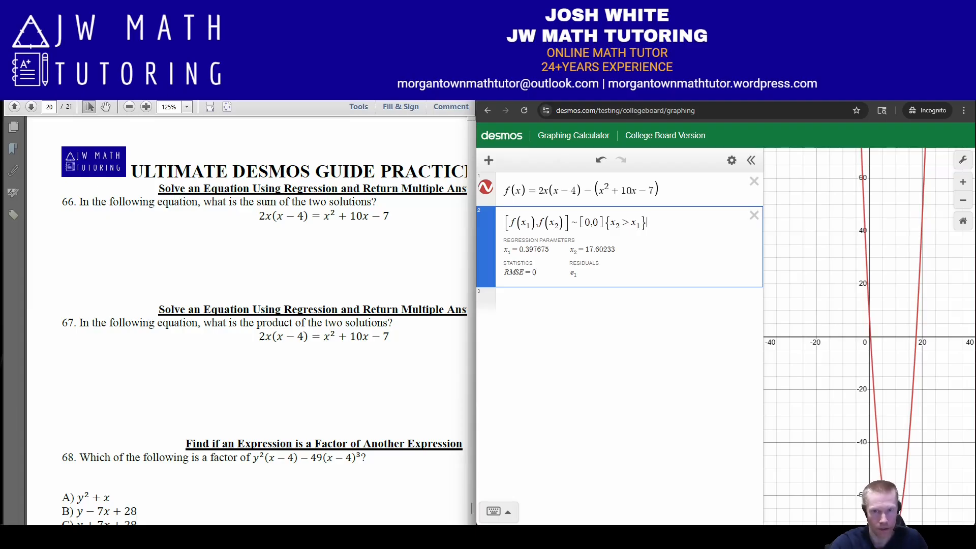
Step: Replace the right-hand side of f(x) with 2x^2 + 720x - 92/47
{"action": "left_click_drag", "start_coordinate": [663, 190], "coordinate": [538, 191]}
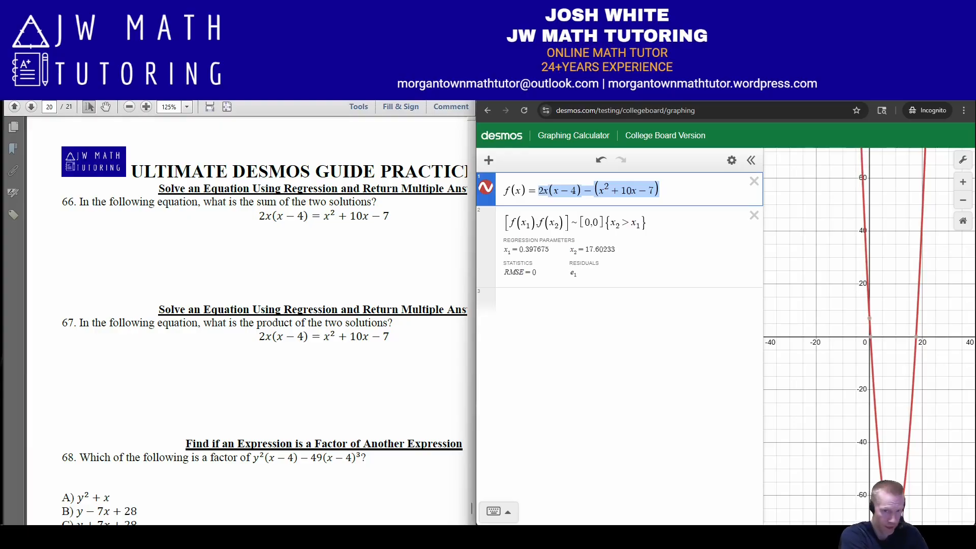
{"action": "type", "text": "2x^2 "}
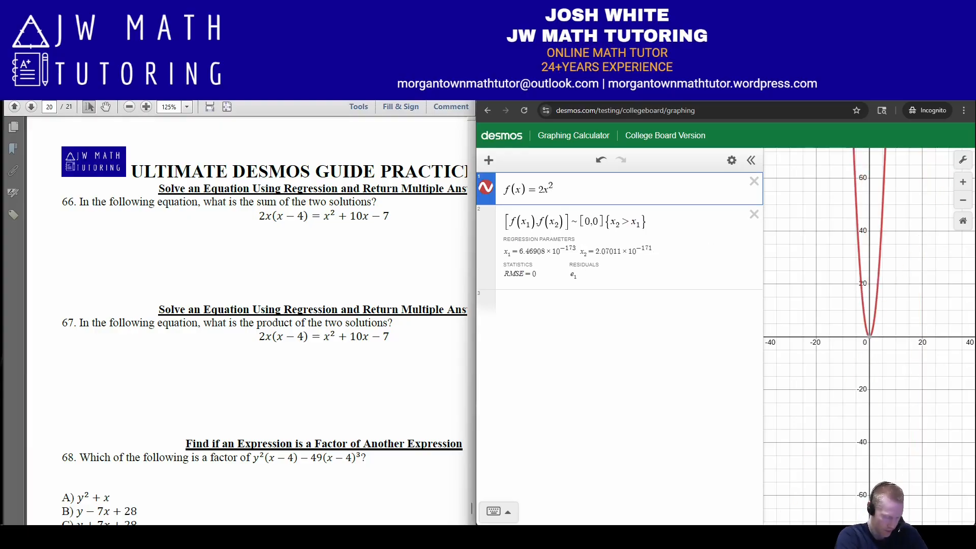
{"action": "type", "text": "+ 720x"}
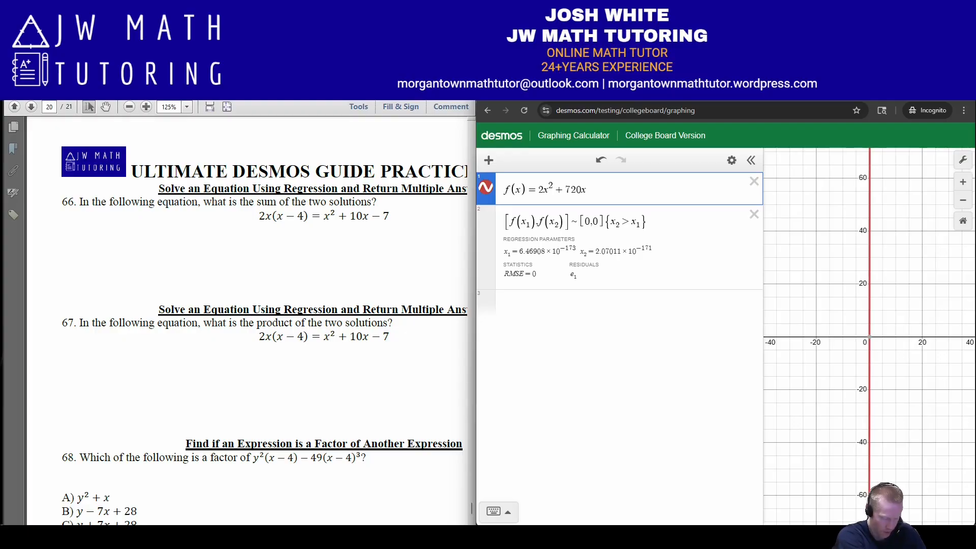
{"action": "type", "text": "-92/4"}
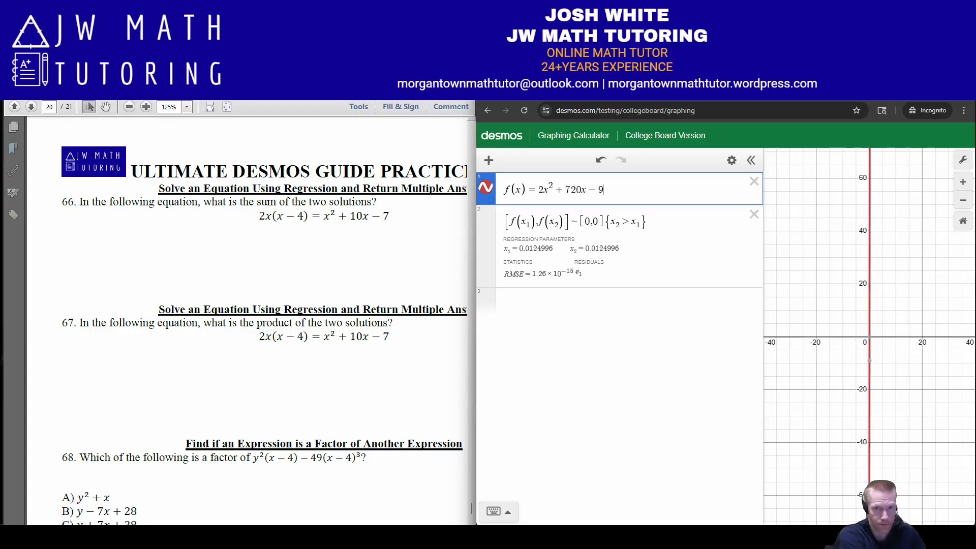
{"action": "type", "text": "7"}
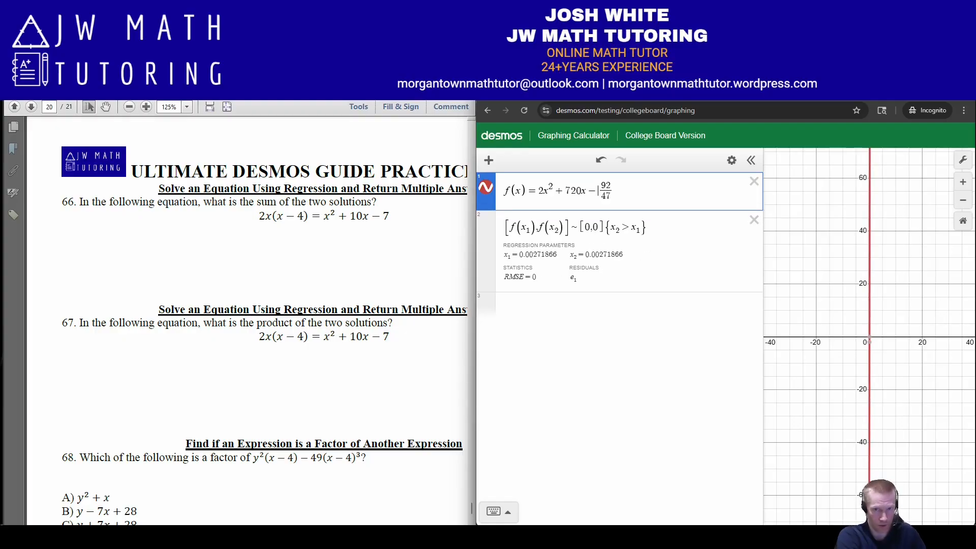
Step: Extend the last term of f(x) so that the whole product (92/47(2x^2 + 360x)) is subtracted
{"action": "type", "text": "("}
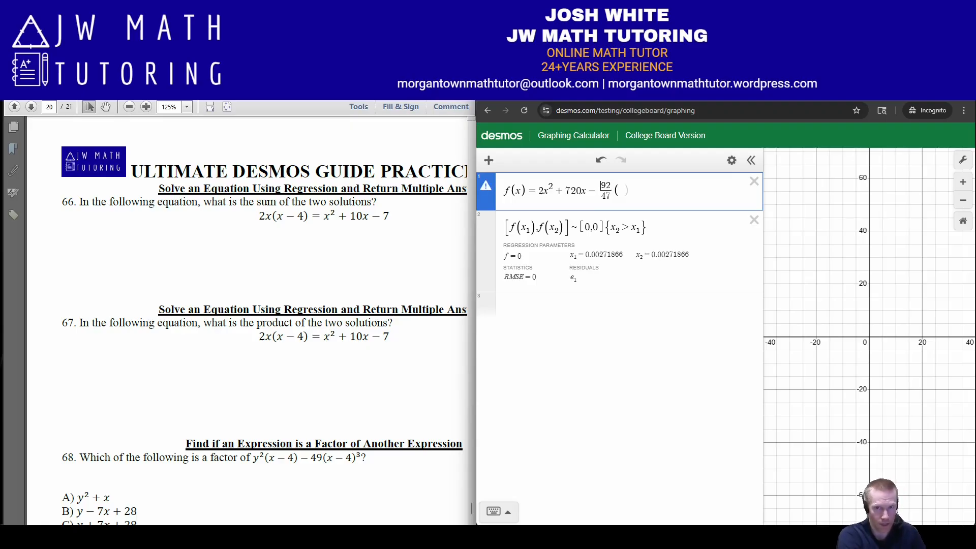
{"action": "type", "text": "("}
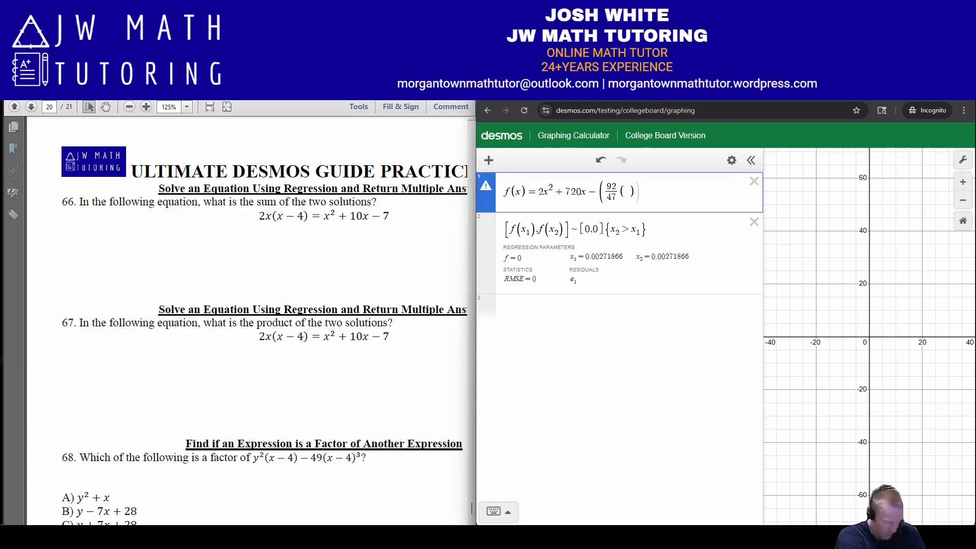
{"action": "type", "text": "2x^2"}
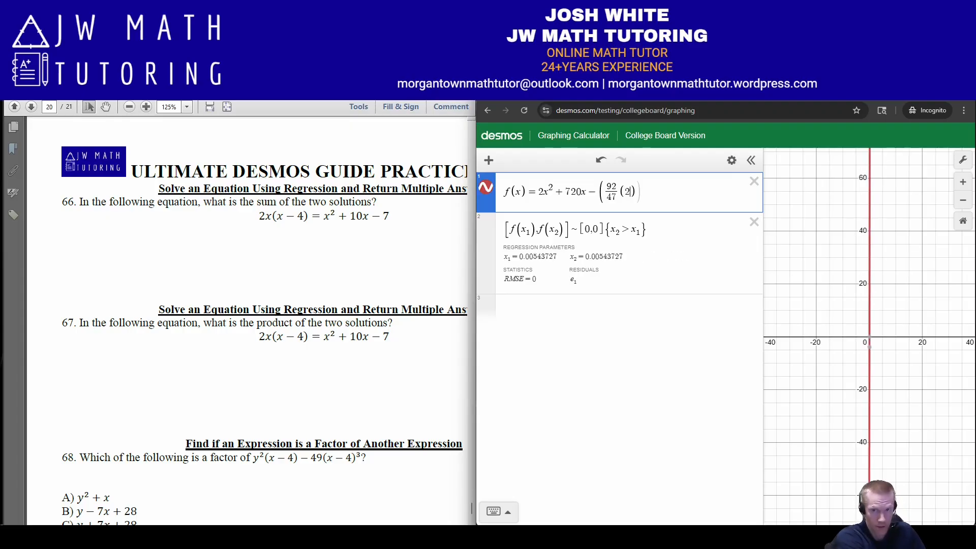
{"action": "key", "text": "Right"}
{"action": "type", "text": "+ 360x"}
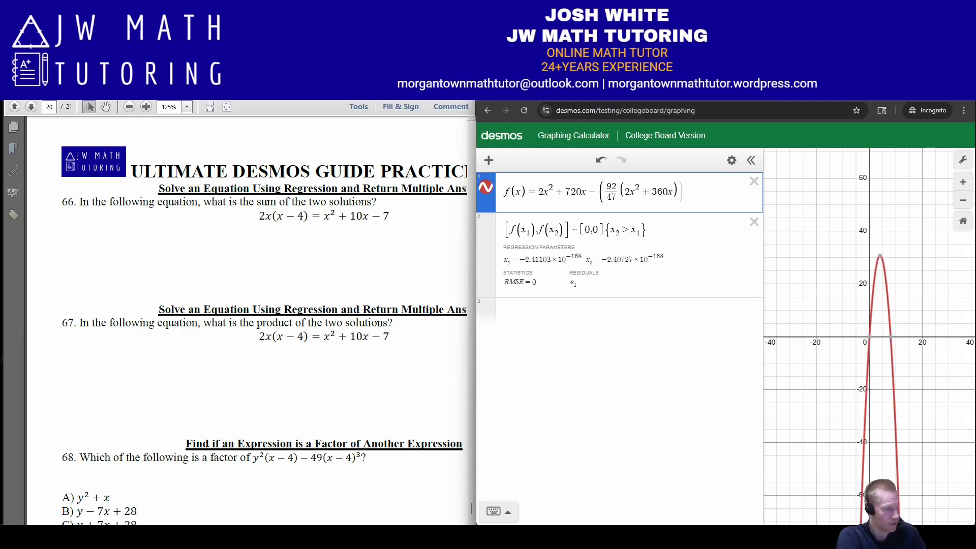
{"action": "type", "text": ")"}
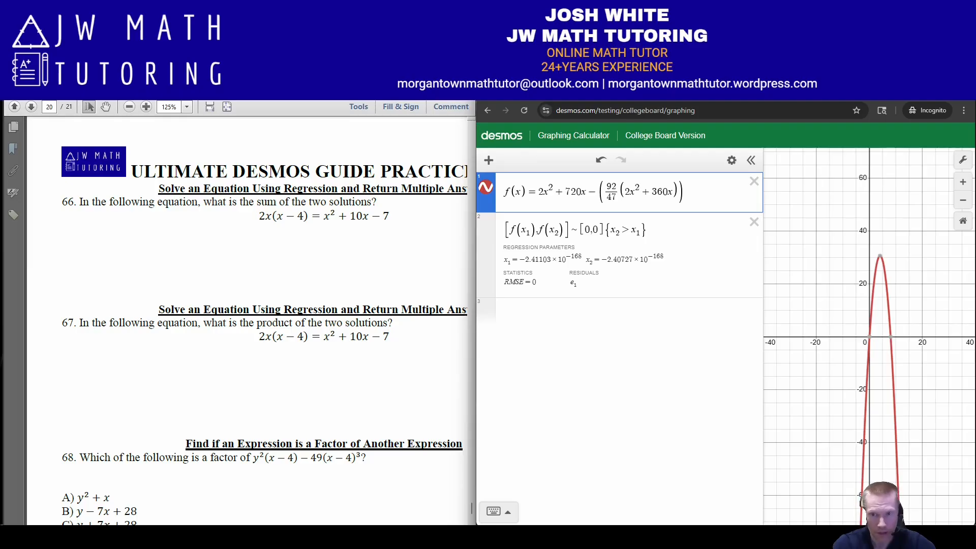
Step: Delete the restriction from the regression expression and re-enter it as {x_2>x_1}
{"action": "mouse_move", "coordinate": [891, 337]}
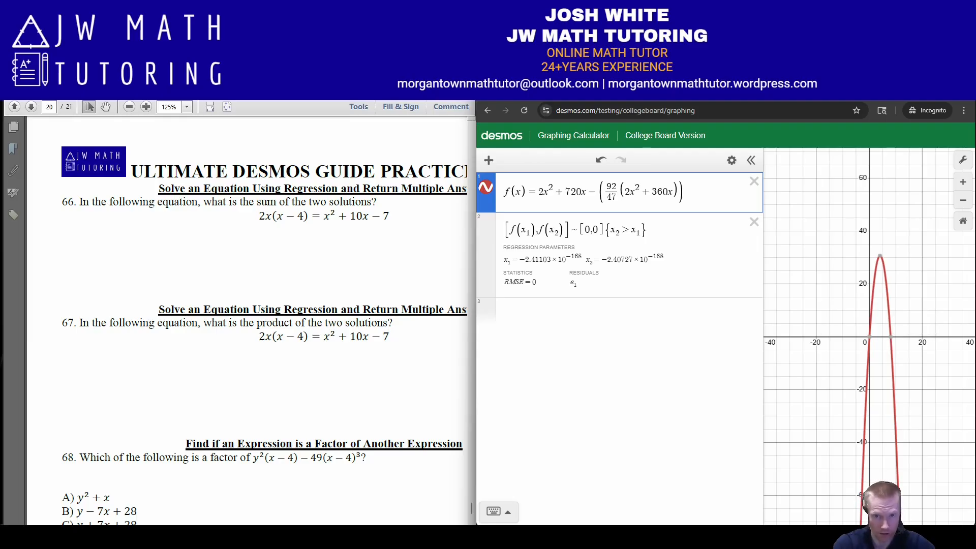
{"action": "left_click_drag", "start_coordinate": [654, 230], "coordinate": [606, 230]}
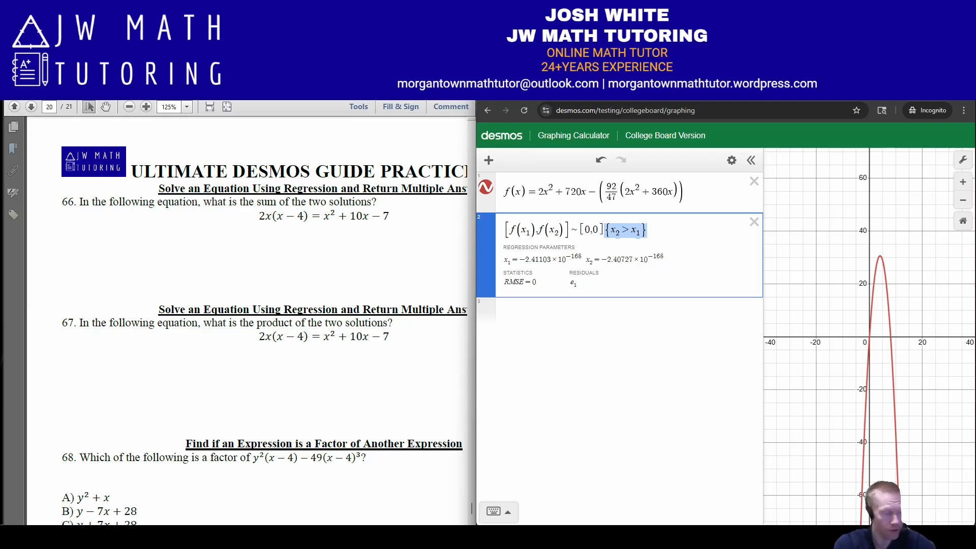
{"action": "key", "text": "BackSpace"}
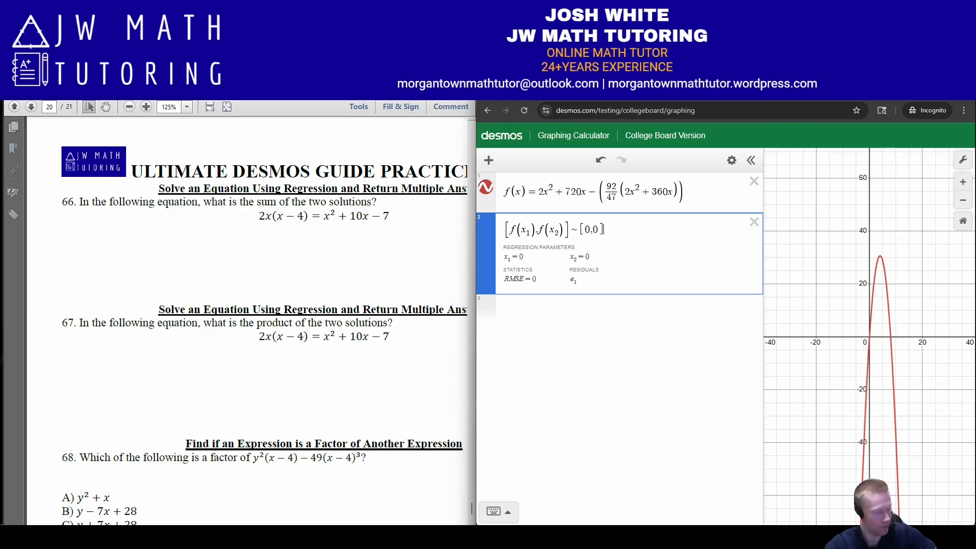
{"action": "type", "text": "{"}
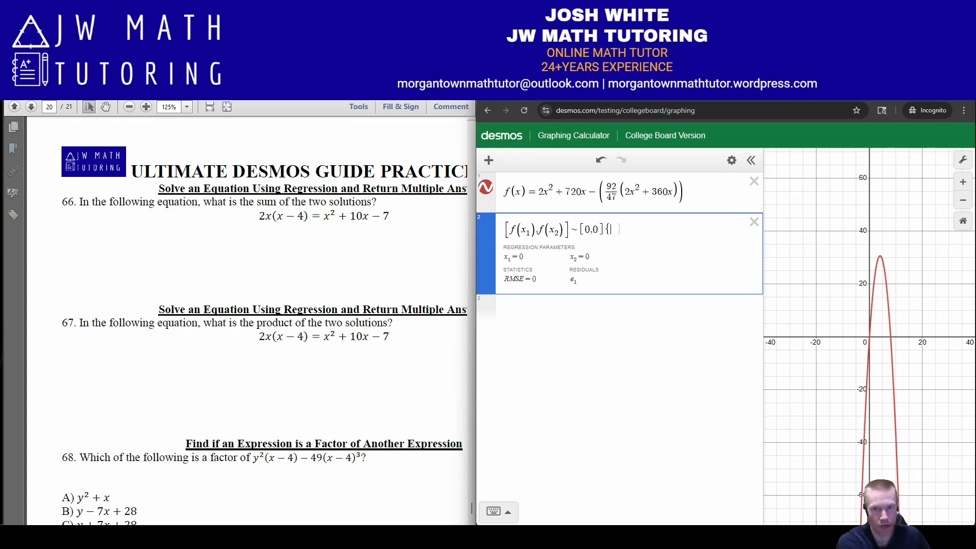
{"action": "type", "text": "x_2>x_1"}
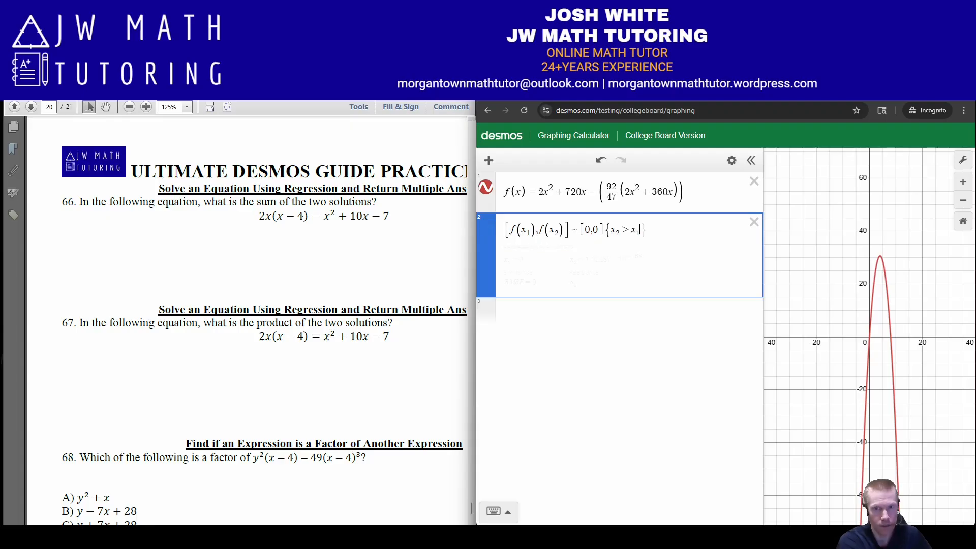
{"action": "type", "text": "}"}
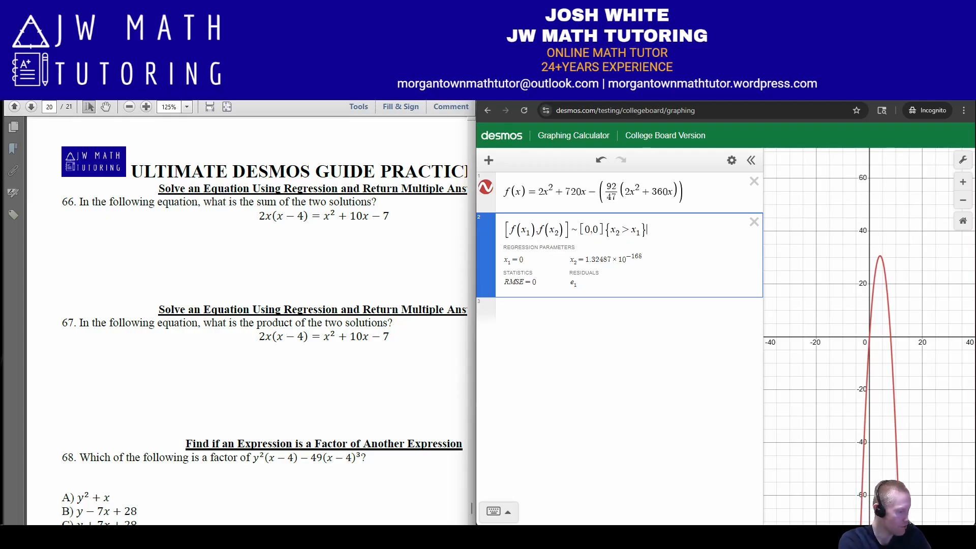
Step: Append a second restriction {x_2>0} to the end of the regression expression
{"action": "type", "text": "{x"}
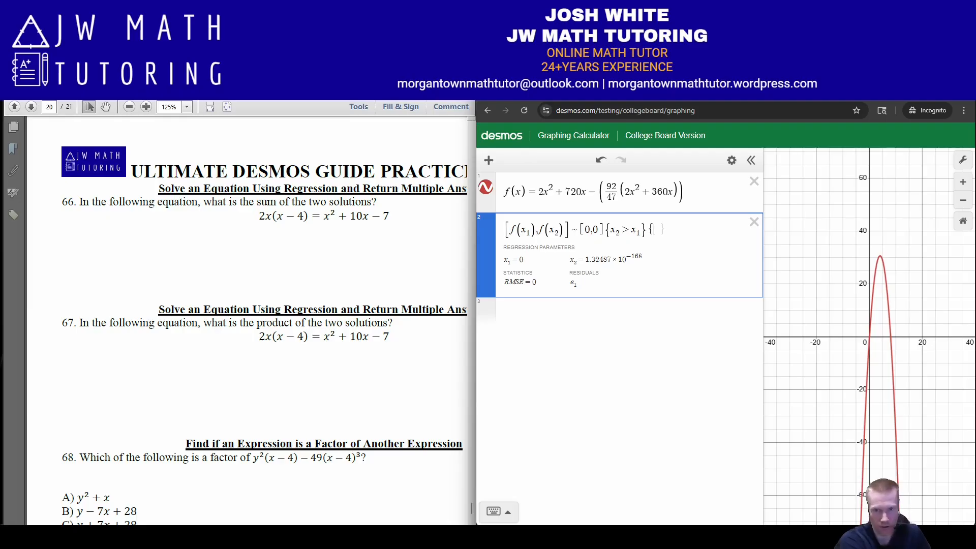
{"action": "type", "text": "2>"}
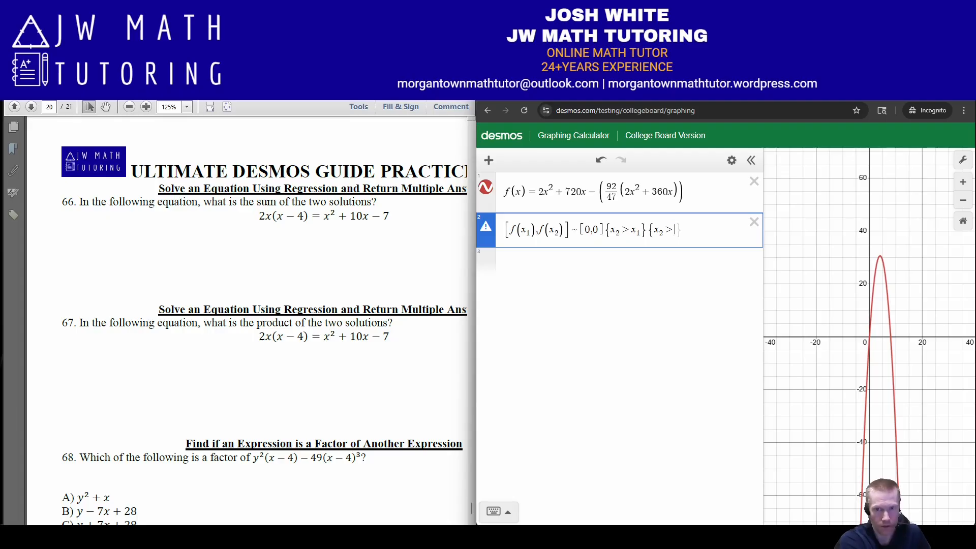
{"action": "type", "text": "0"}
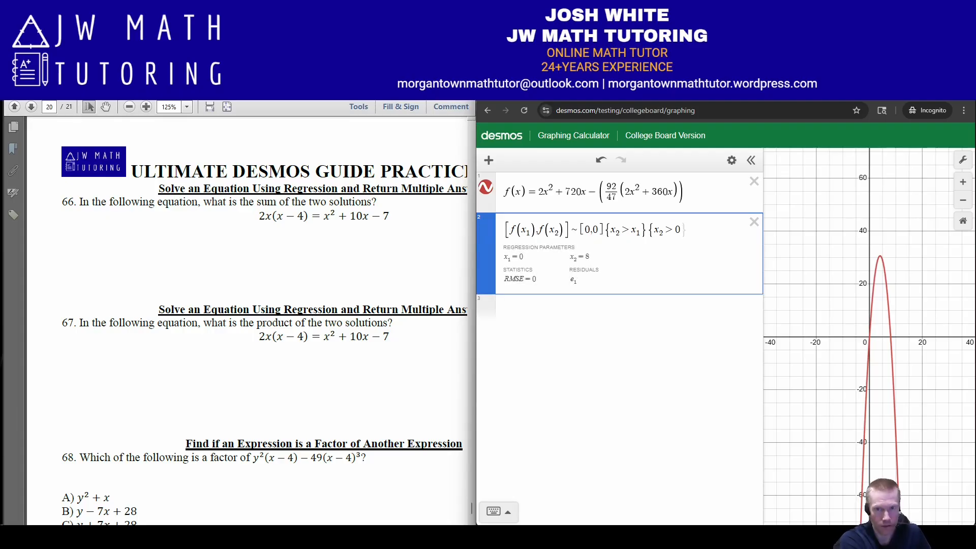
{"action": "type", "text": "}"}
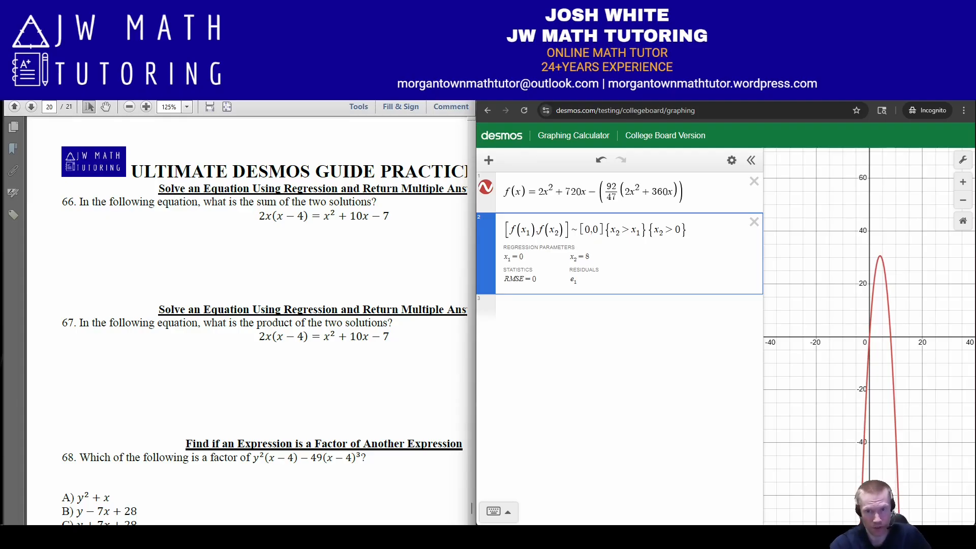
Step: Remove both restrictions from the regression expression, leaving only [f(x_1),f(x_2)]~[0,0]
{"action": "key", "text": "shift+Left"}
{"action": "key", "text": "shift+Left"}
{"action": "key", "text": "BackSpace"}
Step: Replace the entire right-hand side of f(x) with the absolute value equation |3x-5|+7-10
{"action": "key", "text": "Up"}
{"action": "key", "text": "shift+Left"}
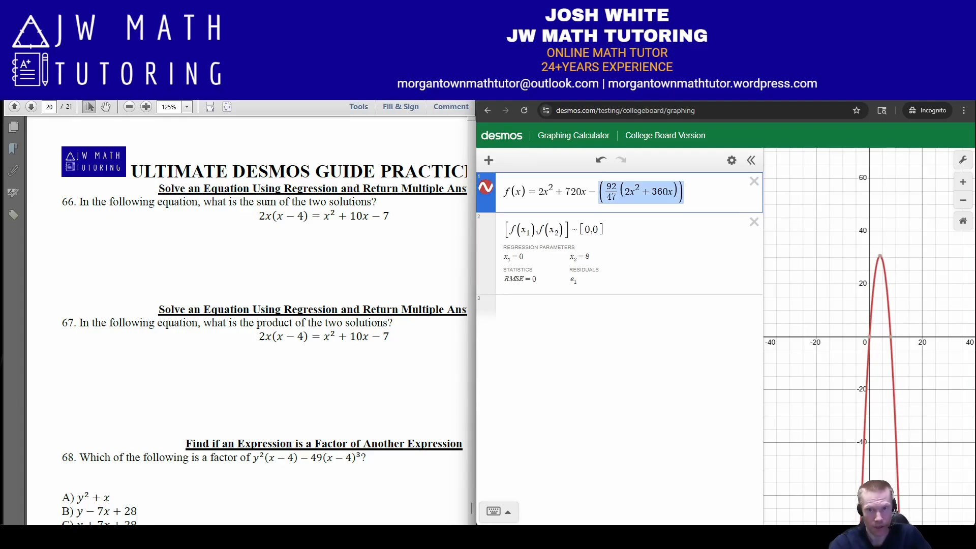
{"action": "key", "text": "shift+Left"}
{"action": "key", "text": "shift+Left"}
{"action": "key", "text": "shift+Left"}
{"action": "key", "text": "shift+Left"}
{"action": "key", "text": "shift+Left"}
{"action": "key", "text": "shift+Left"}
{"action": "key", "text": "shift+Left"}
{"action": "key", "text": "shift+Left"}
{"action": "key", "text": "shift+Left"}
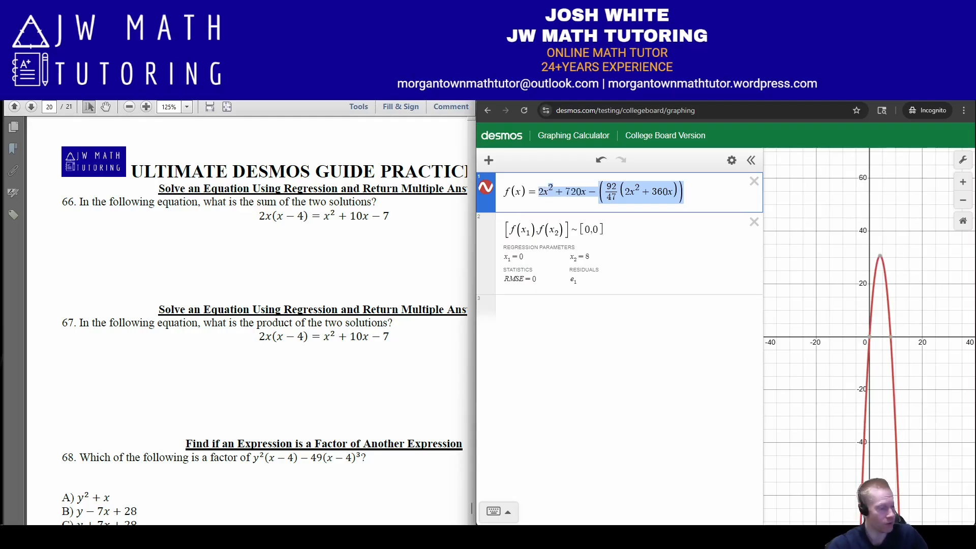
{"action": "type", "text": "|"}
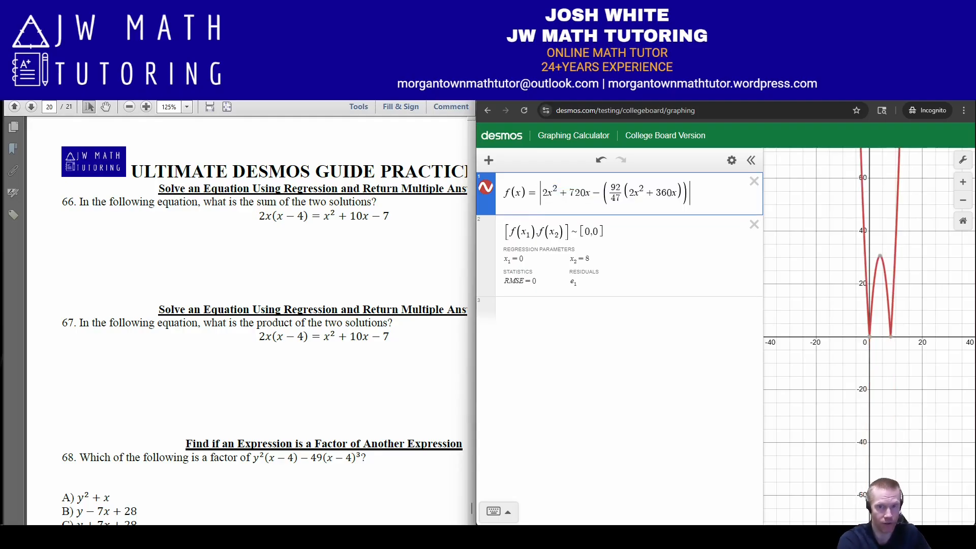
{"action": "key", "text": "BackSpace"}
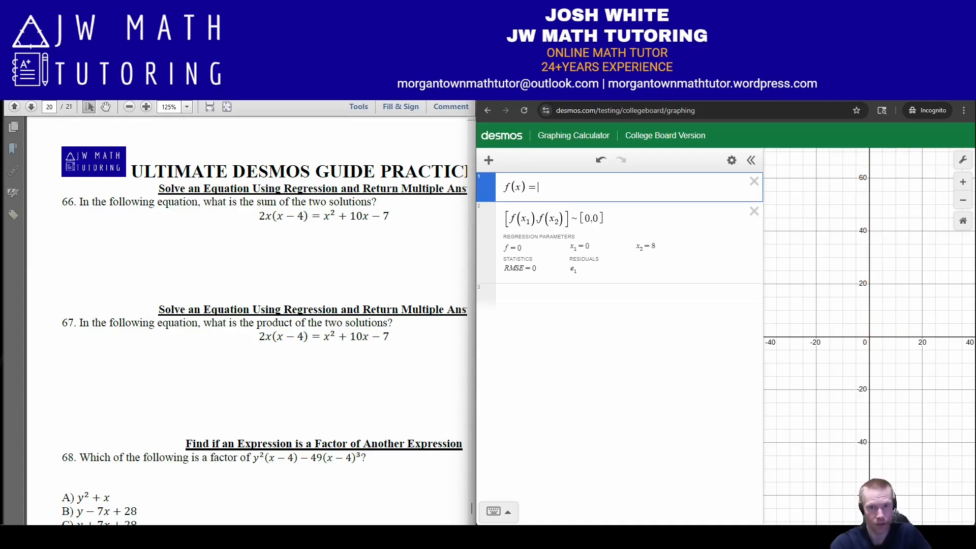
{"action": "type", "text": "|2|"}
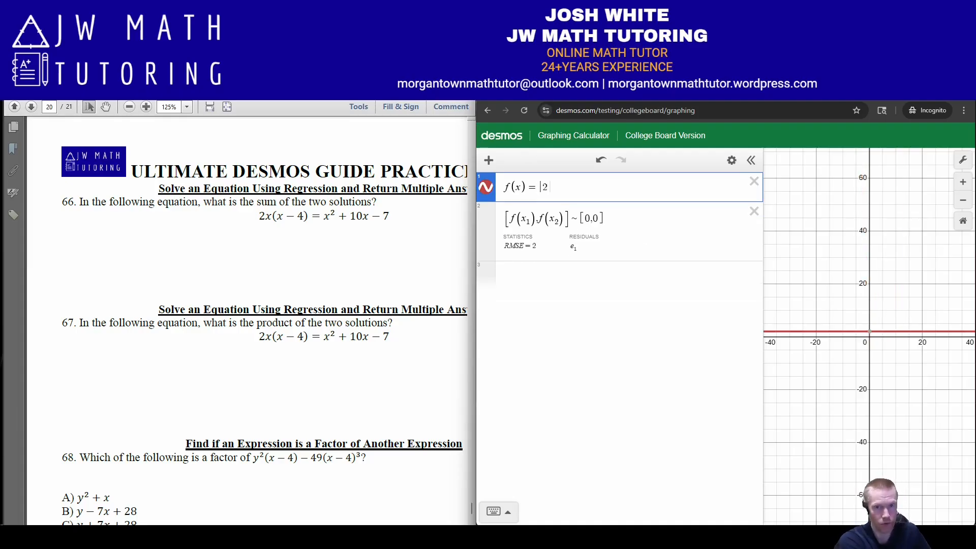
{"action": "key", "text": "BackSpace"}
{"action": "type", "text": "3x-4"}
{"action": "key", "text": "BackSpace"}
{"action": "type", "text": "5"}
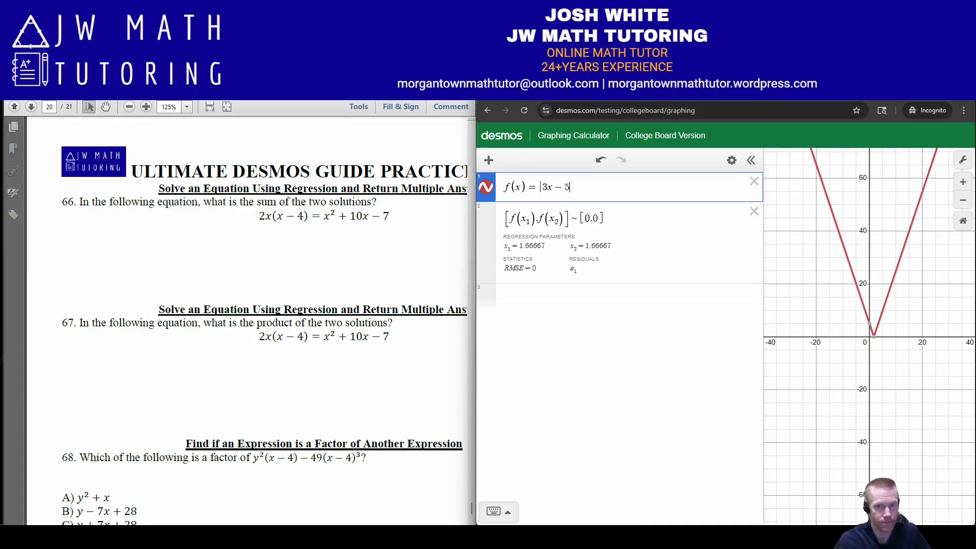
{"action": "type", "text": "|"}
{"action": "type", "text": "+7-10"}
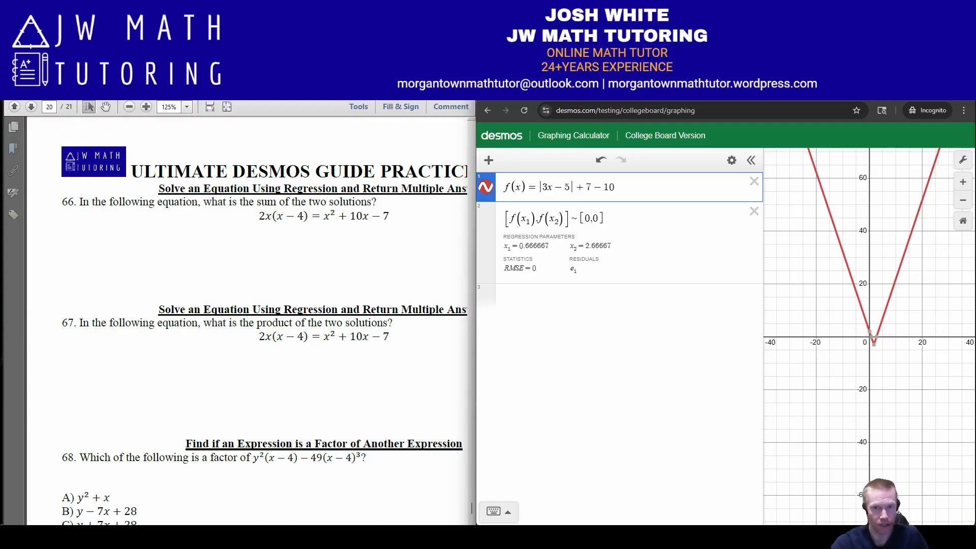
{"action": "left_click_drag", "start_coordinate": [538, 187], "coordinate": [592, 187]}
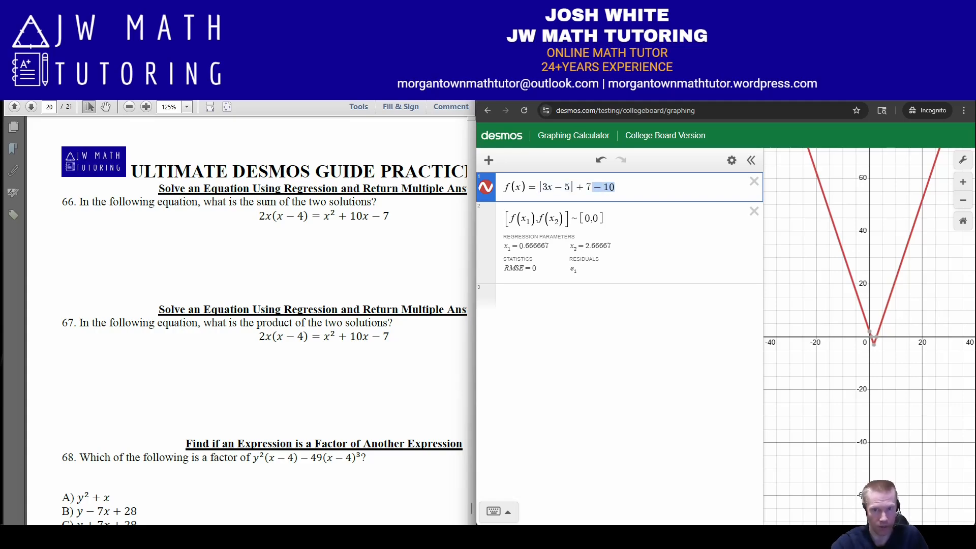
Step: Evaluate x_1 and x_2 on separate new lines below the regression and display both results as decimals
{"action": "left_click", "coordinate": [604, 219]}
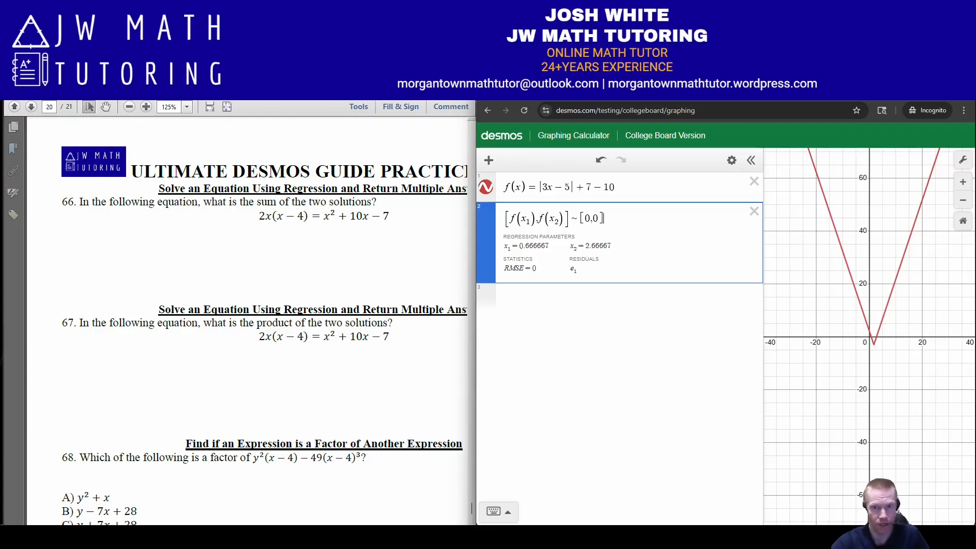
{"action": "key", "text": "Return"}
{"action": "type", "text": "x_1"}
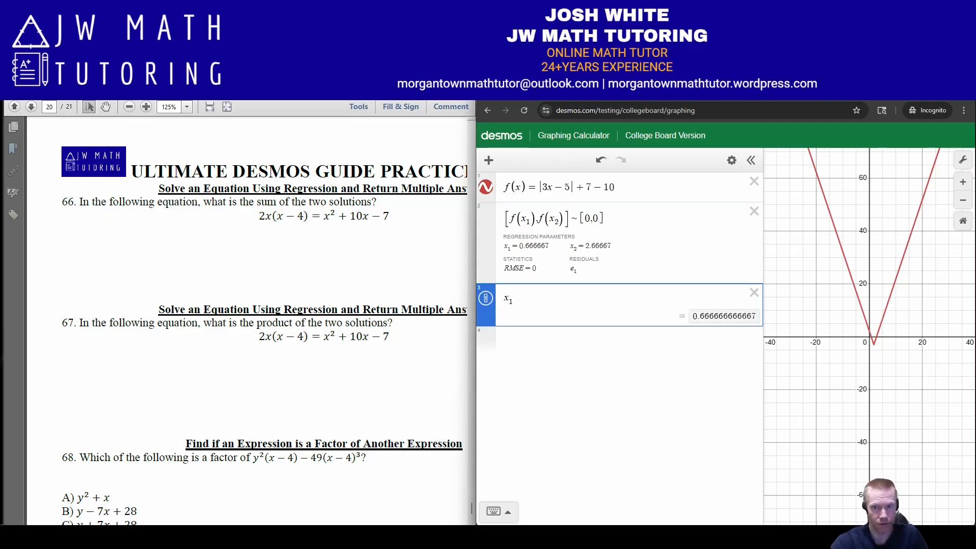
{"action": "key", "text": "Return"}
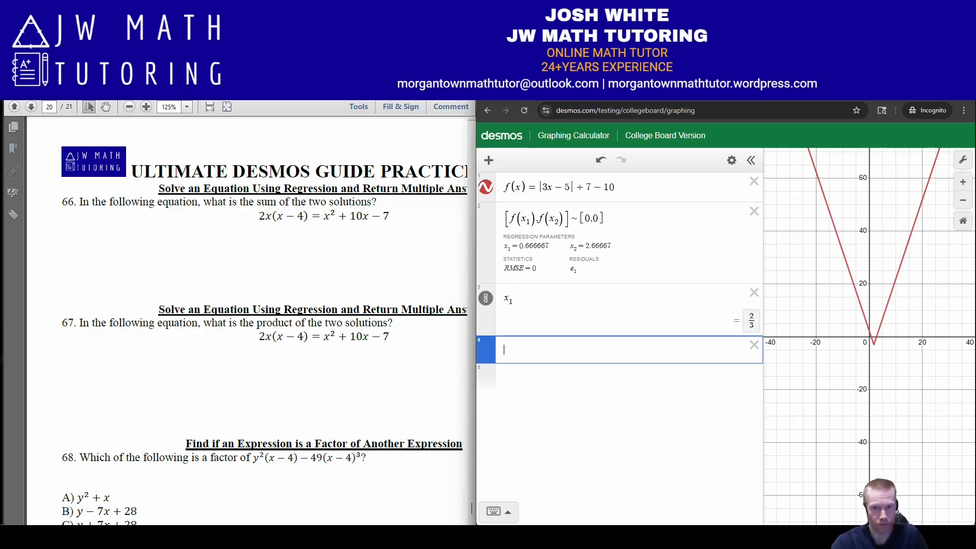
{"action": "type", "text": "x_2"}
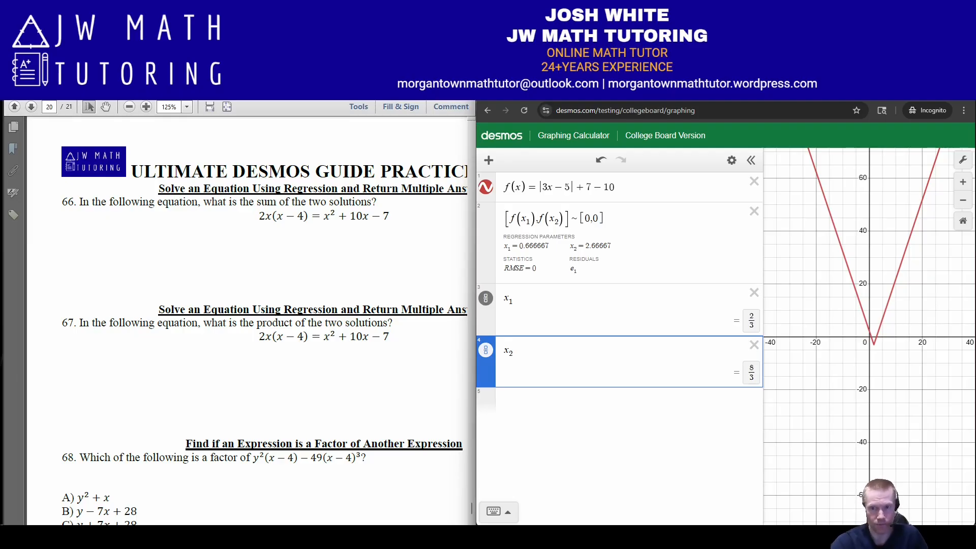
{"action": "left_click", "coordinate": [486, 350]}
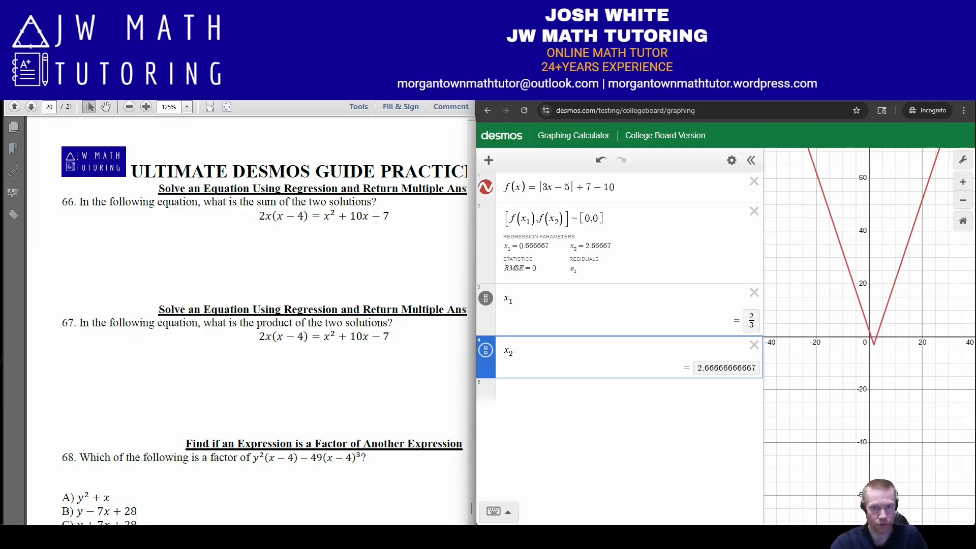
{"action": "left_click", "coordinate": [486, 299]}
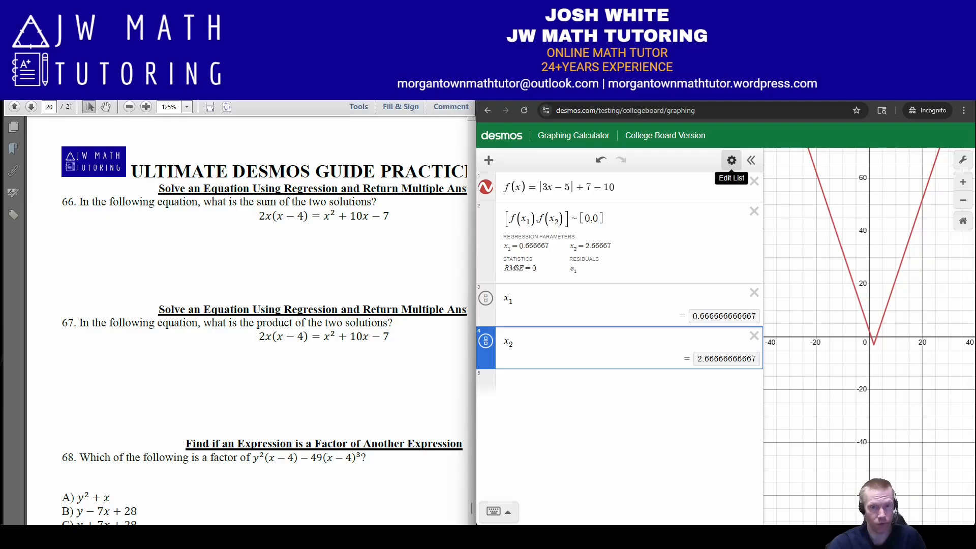
Step: Delete all expressions from the calculator
{"action": "left_click", "coordinate": [732, 160]}
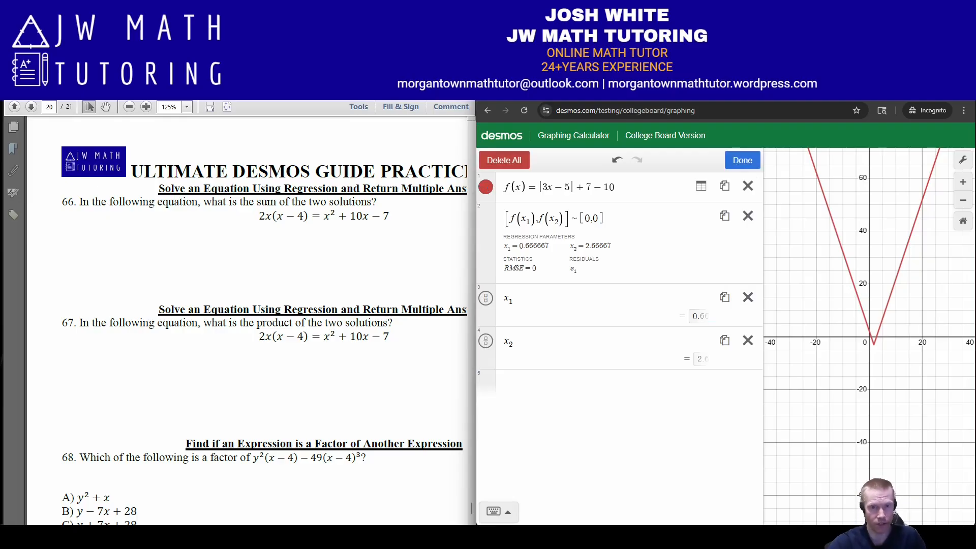
{"action": "left_click", "coordinate": [504, 161]}
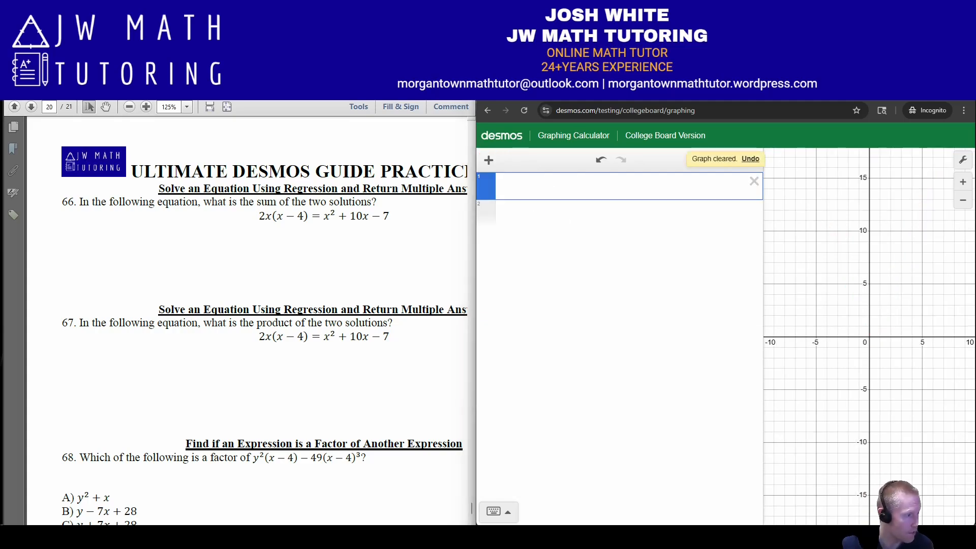
Step: Review the Advanced Skills instructions on finding factors of expressions, and return to the practice document at problems 68 and 69
{"action": "key", "text": "alt+Tab"}
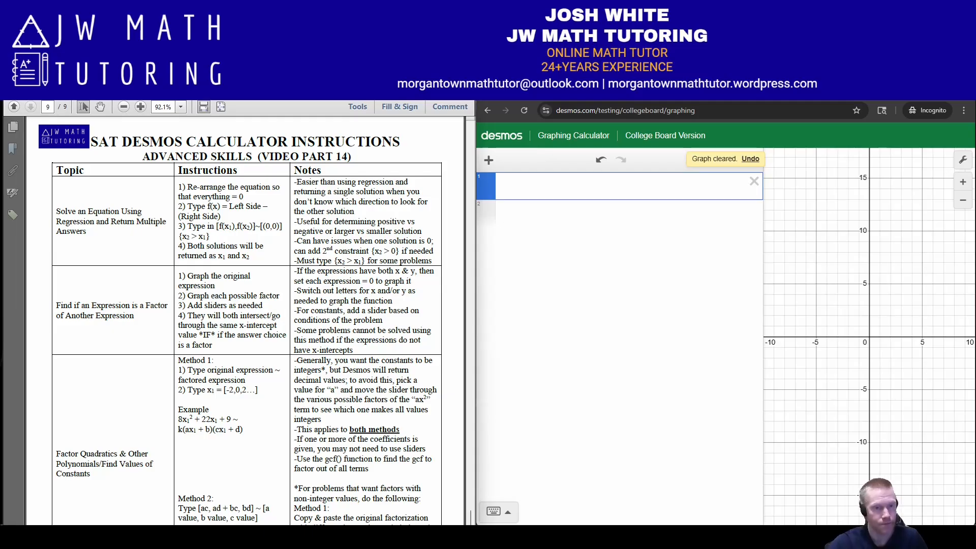
{"action": "scroll", "coordinate": [240, 321], "scroll_direction": "down", "scroll_amount": 3}
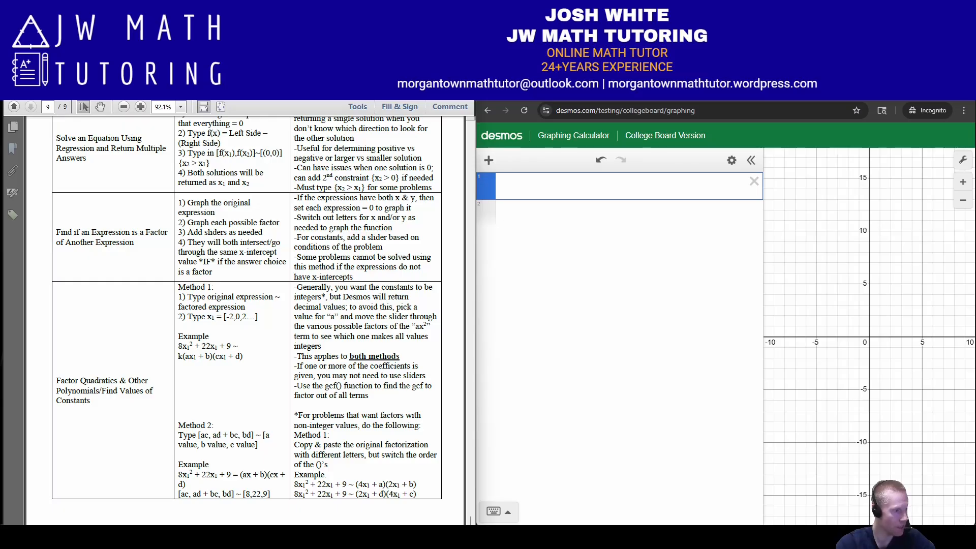
{"action": "key", "text": "alt+Tab"}
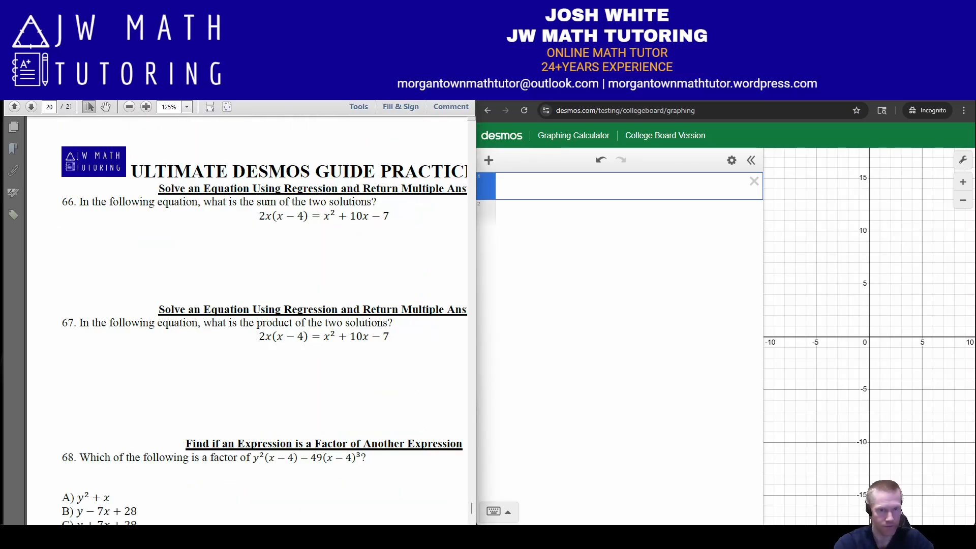
{"action": "scroll", "coordinate": [247, 321], "scroll_direction": "down", "scroll_amount": 10}
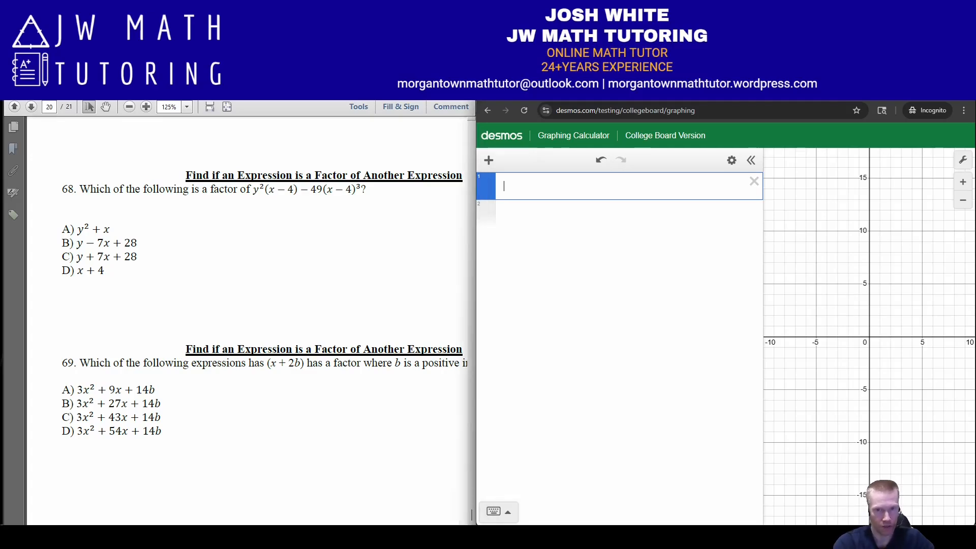
Step: Graph problem 68's expression set equal to zero, y^2(x-4)-49(x-4)^3=0, and start a new expression line
{"action": "type", "text": "y^2"}
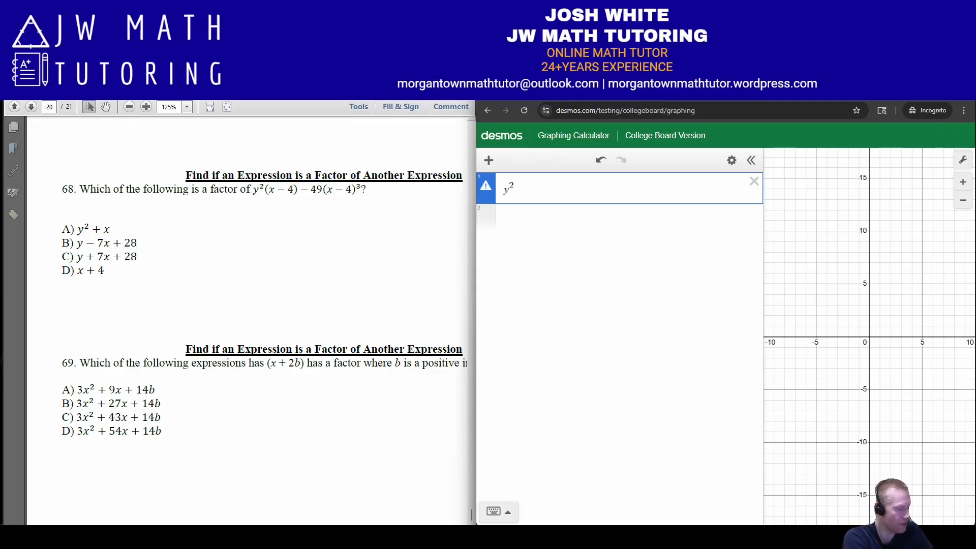
{"action": "key", "text": "Right"}
{"action": "type", "text": "(x-4)"}
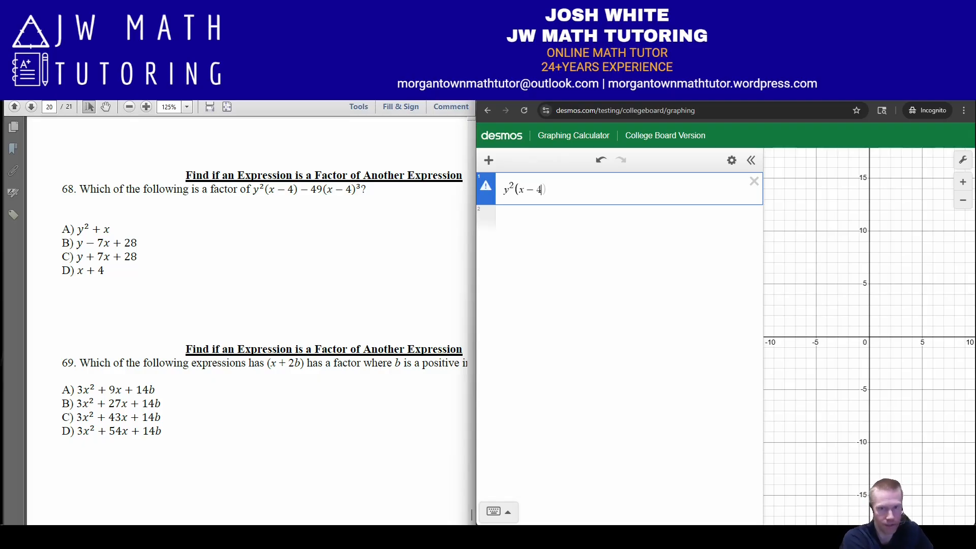
{"action": "type", "text": "-49(x-4)^3"}
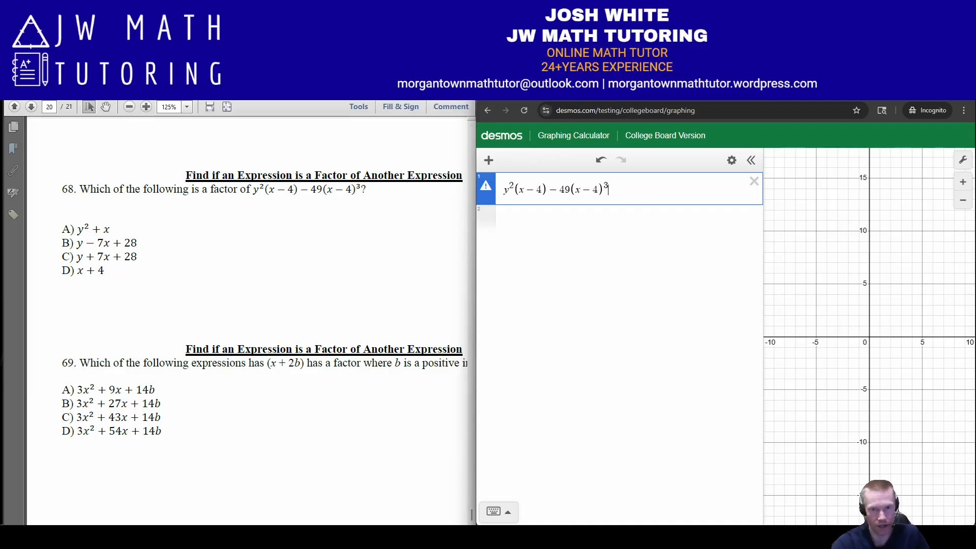
{"action": "mouse_move", "coordinate": [485, 186]}
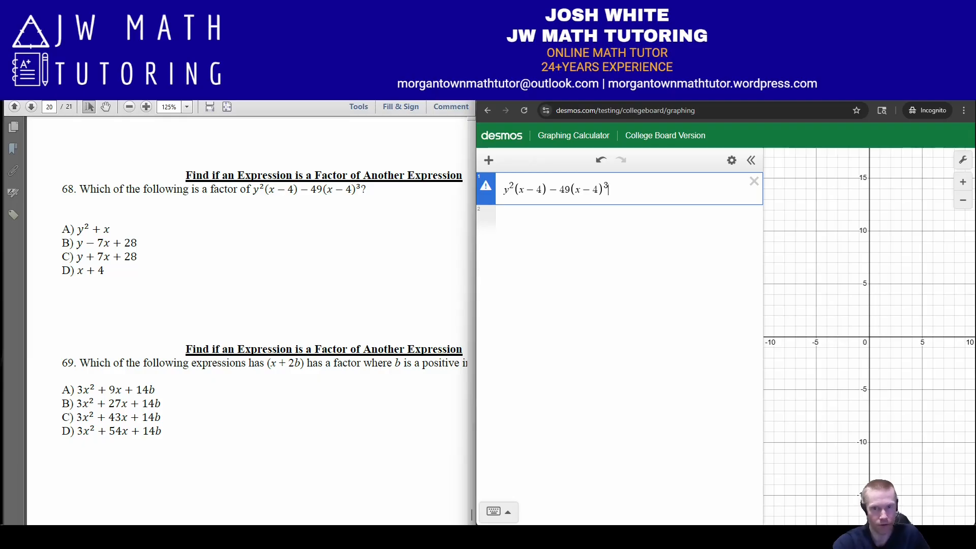
{"action": "type", "text": "= 0"}
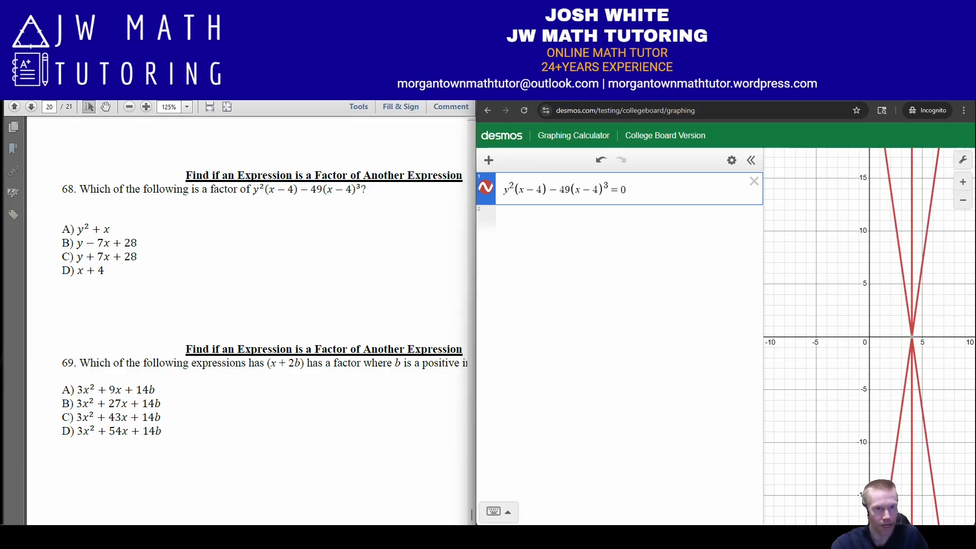
{"action": "key", "text": "Return"}
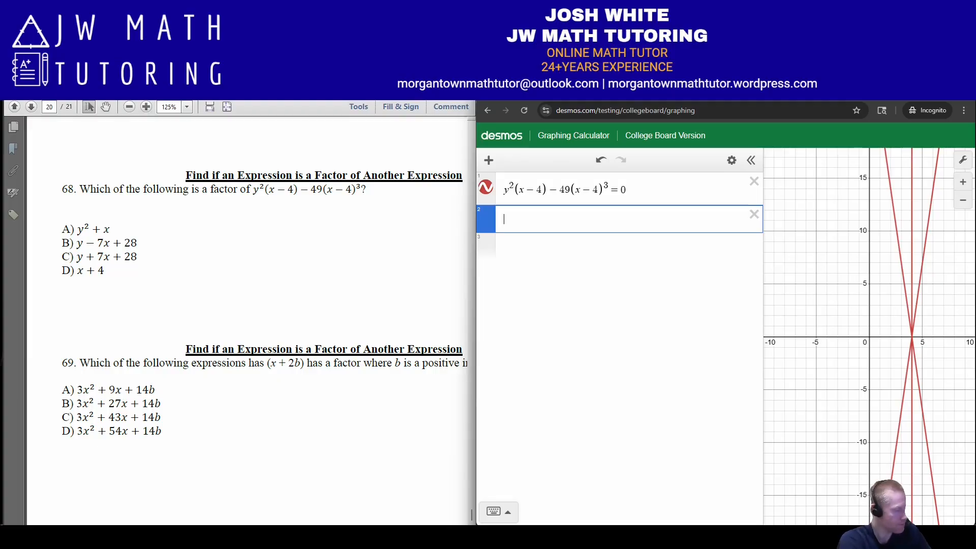
Step: Graph answer choices A and B as equations on separate lines: y^2+x=0 and y-7x+28=0
{"action": "type", "text": "y^2"}
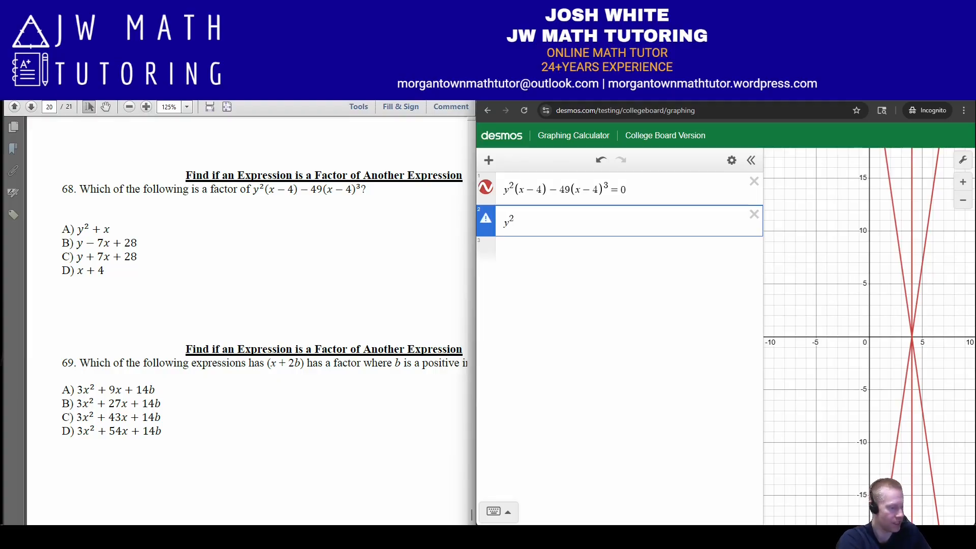
{"action": "key", "text": "Right"}
{"action": "type", "text": "+x="}
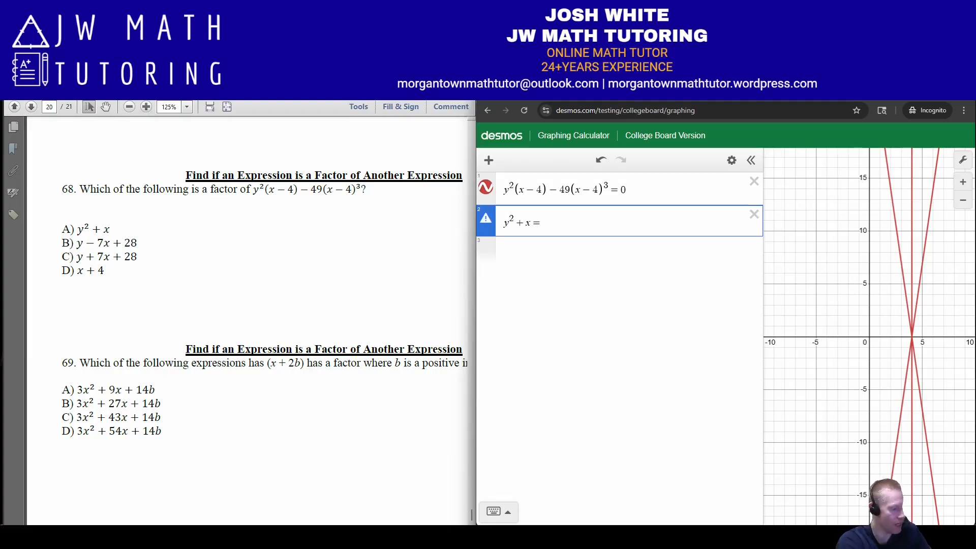
{"action": "type", "text": "0"}
{"action": "key", "text": "Return"}
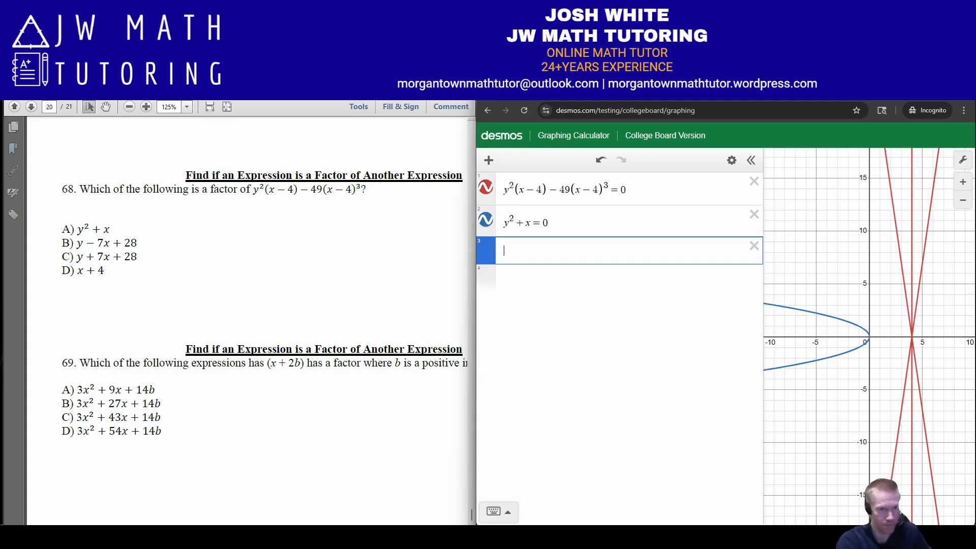
{"action": "type", "text": "y-7x+28"}
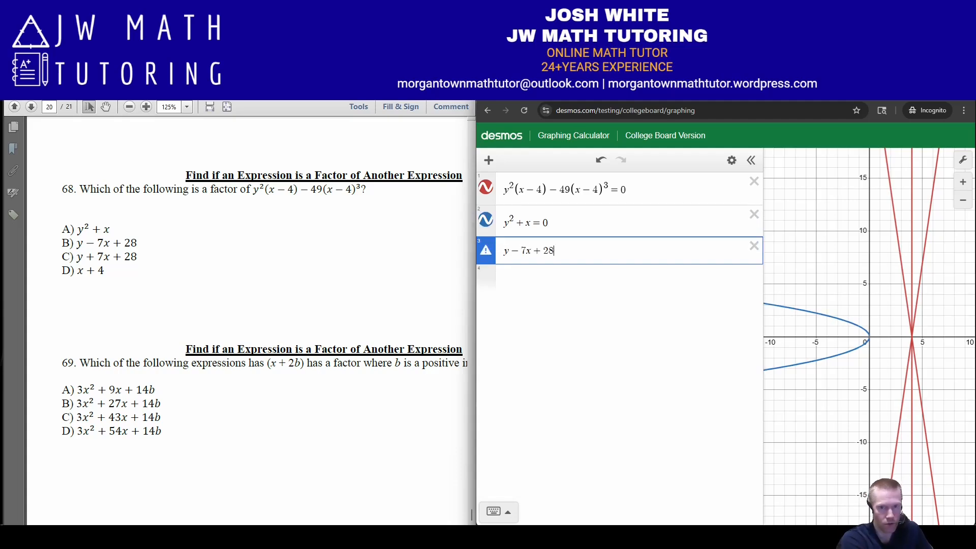
{"action": "type", "text": "= 0"}
{"action": "key", "text": "Return"}
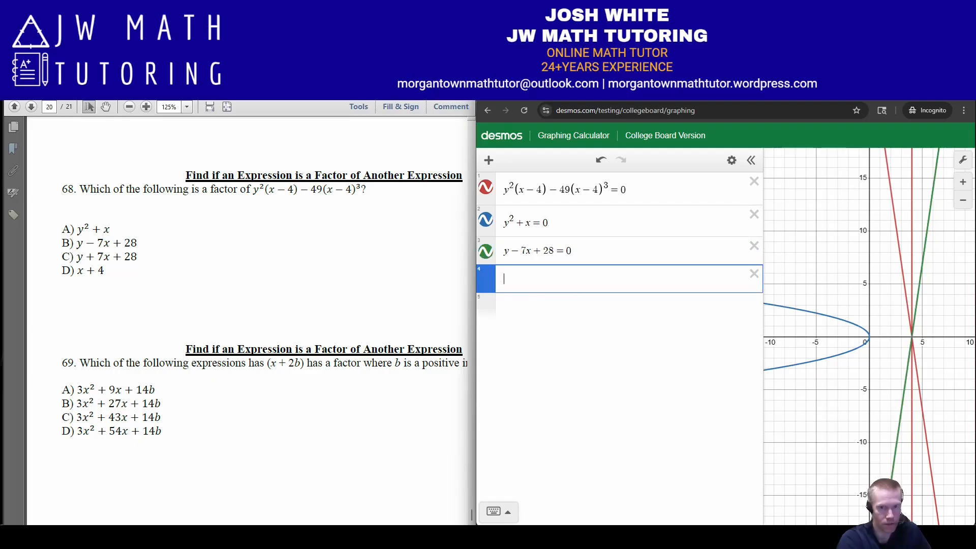
Step: Add answer choice C as y+7x+28=0 and choice D as x+4 on separate lines
{"action": "type", "text": "y +"}
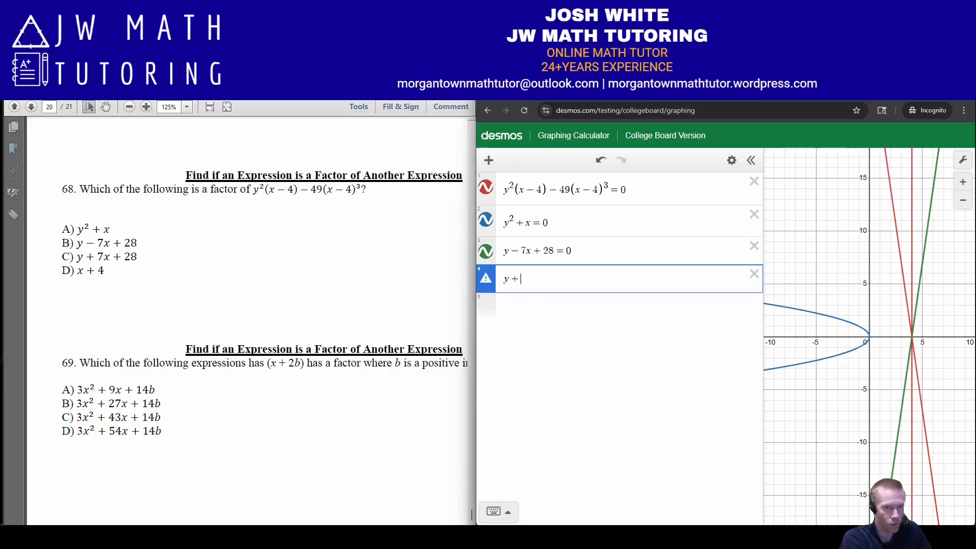
{"action": "type", "text": " 7x + 28 "}
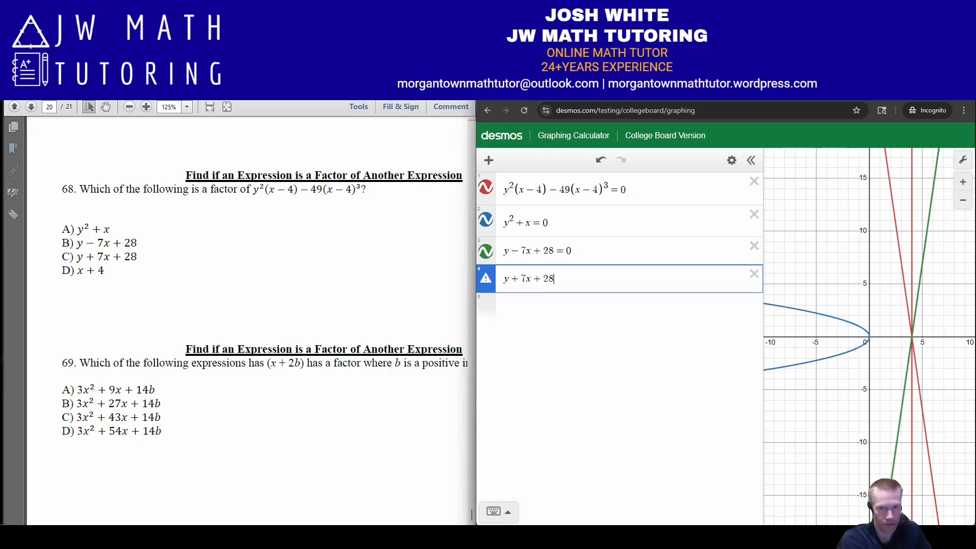
{"action": "type", "text": "= 0"}
{"action": "key", "text": "Return"}
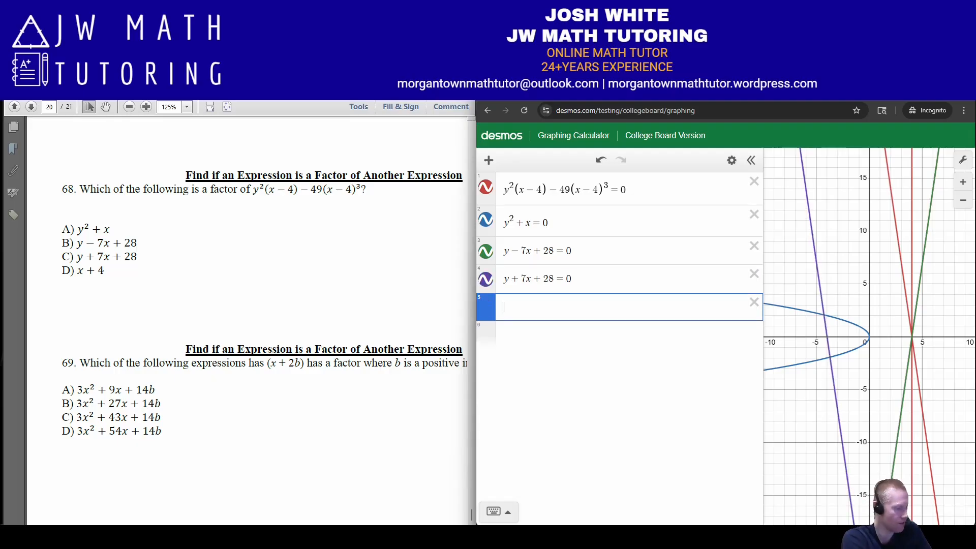
{"action": "type", "text": "x+4"}
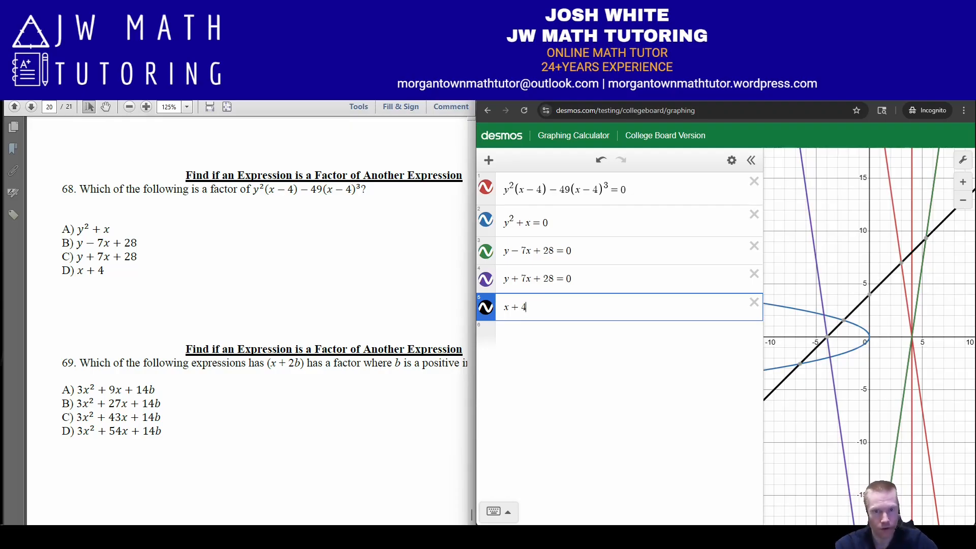
Step: Hide the graphs of choices B, C and D, and inspect the point where the original equation's lines cross
{"action": "left_click", "coordinate": [486, 308]}
{"action": "left_click", "coordinate": [486, 279]}
{"action": "left_click", "coordinate": [486, 251]}
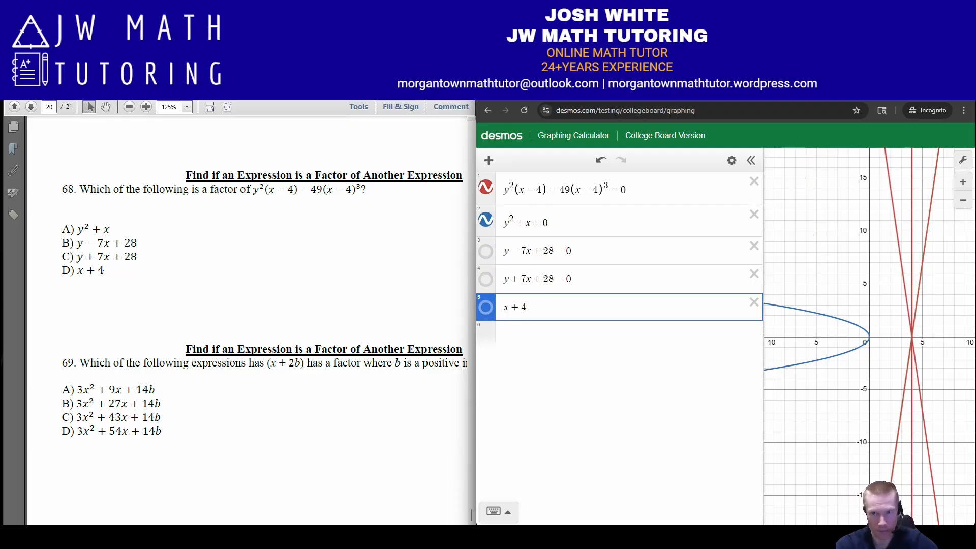
{"action": "left_click", "coordinate": [911, 336]}
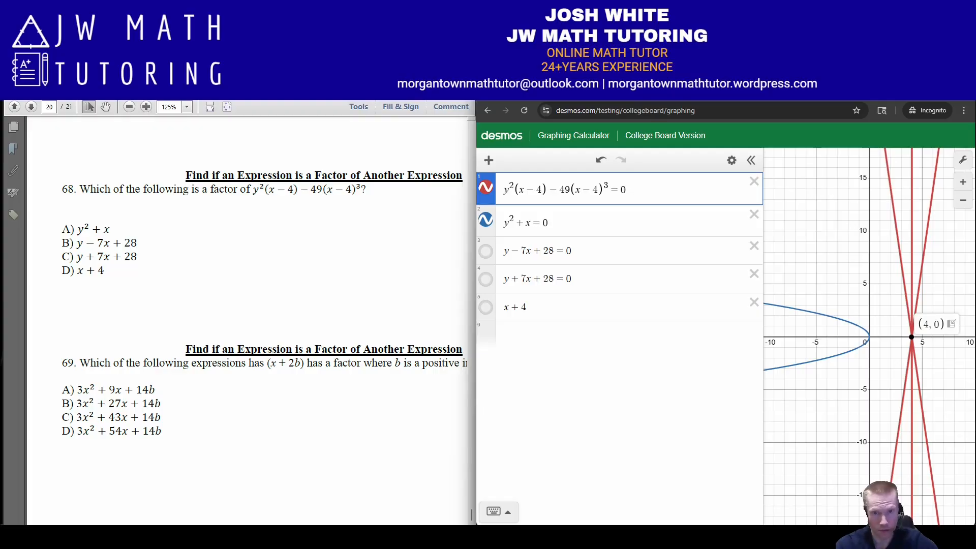
Step: Hide y^2+x=0, show y-7x+28=0 and compare it with the original graph at wider scales and at the default view
{"action": "left_click", "coordinate": [486, 219]}
{"action": "left_click", "coordinate": [486, 251]}
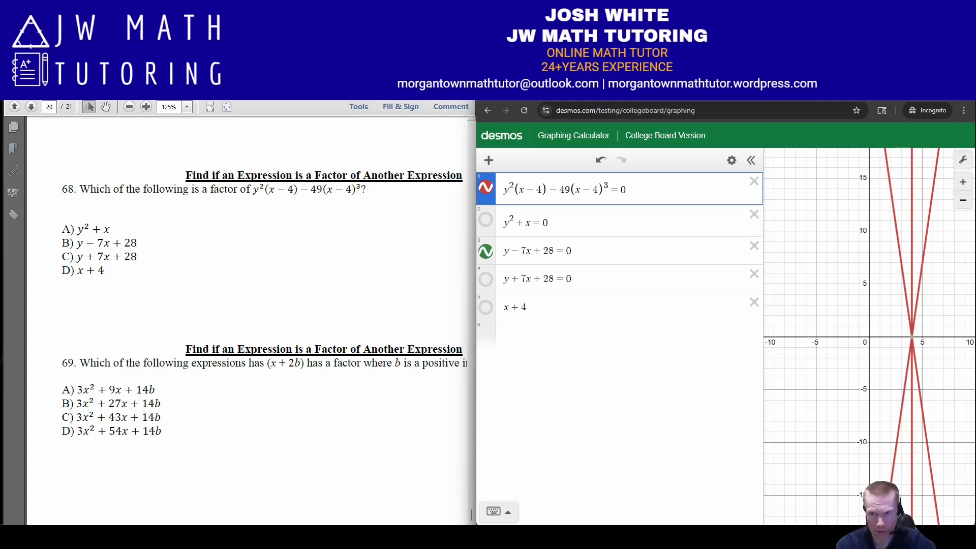
{"action": "left_click", "coordinate": [962, 201]}
{"action": "left_click", "coordinate": [963, 200]}
{"action": "left_click", "coordinate": [962, 201]}
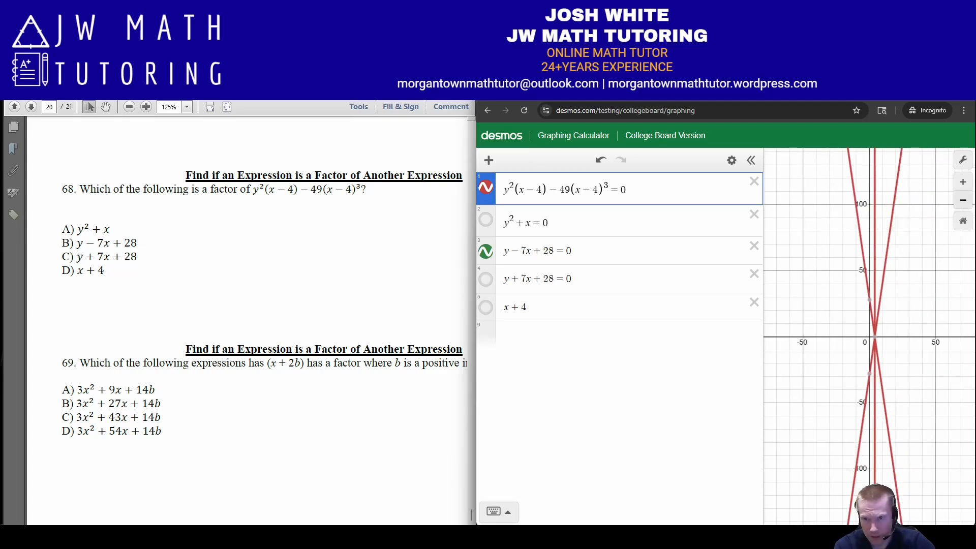
{"action": "left_click", "coordinate": [963, 201]}
{"action": "left_click", "coordinate": [963, 200]}
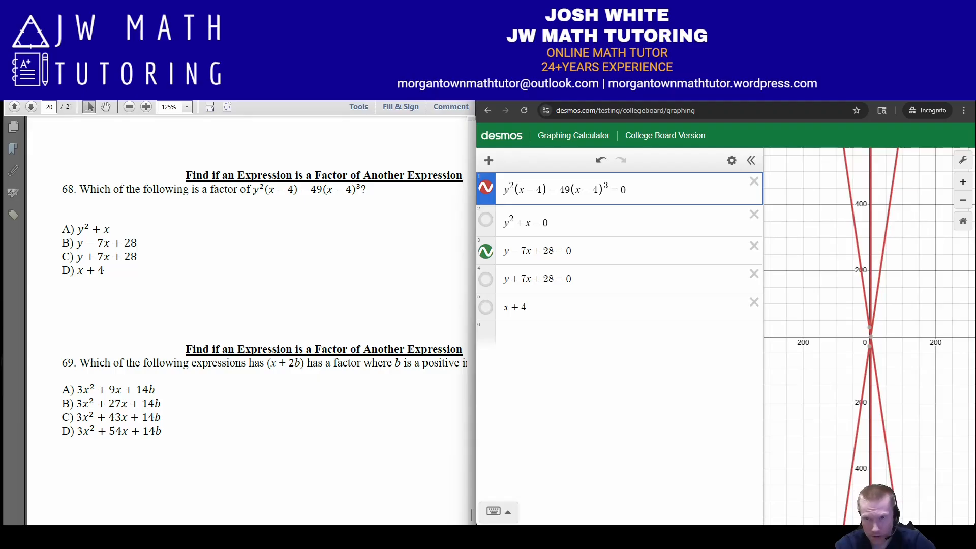
{"action": "left_click", "coordinate": [963, 221]}
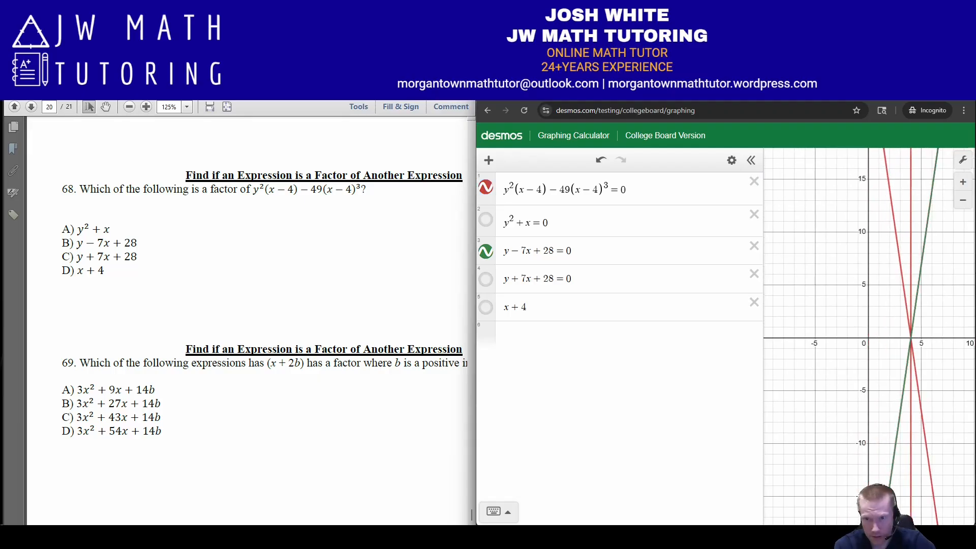
{"action": "left_click_drag", "start_coordinate": [910, 338], "coordinate": [871, 318]}
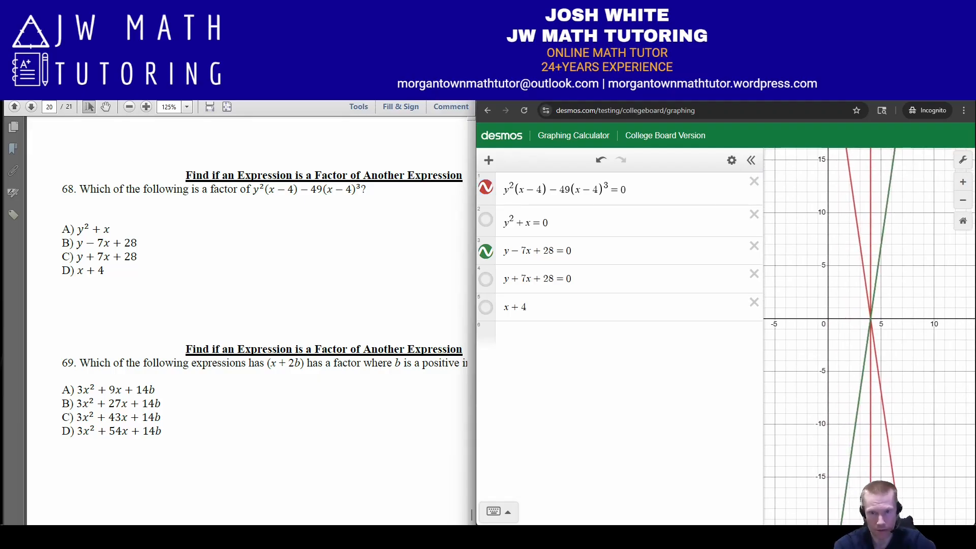
Step: Toggle the y-7x+28=0 graph off and on to check its overlap, and inspect its x-intercept
{"action": "left_click", "coordinate": [485, 251]}
{"action": "left_click", "coordinate": [486, 251]}
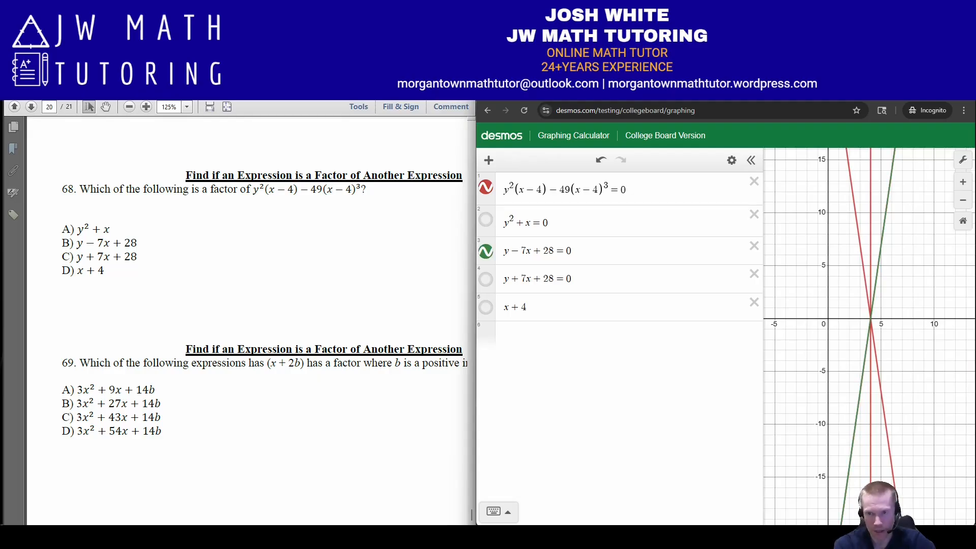
{"action": "left_click", "coordinate": [870, 319]}
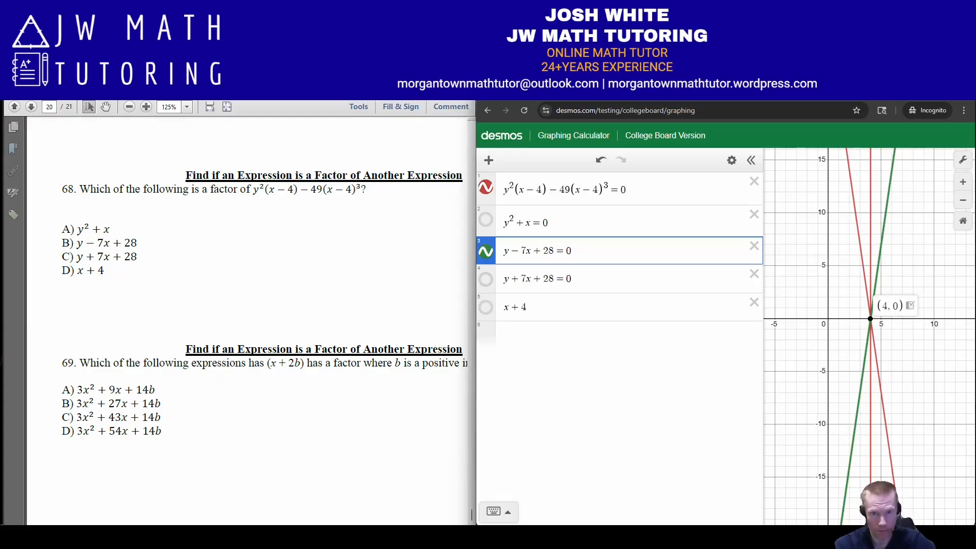
Step: Compare y+7x+28=0 and x+4 one at a time with the original graph, then hide both and redisplay y-7x+28=0
{"action": "left_click", "coordinate": [485, 279]}
{"action": "left_click", "coordinate": [485, 251]}
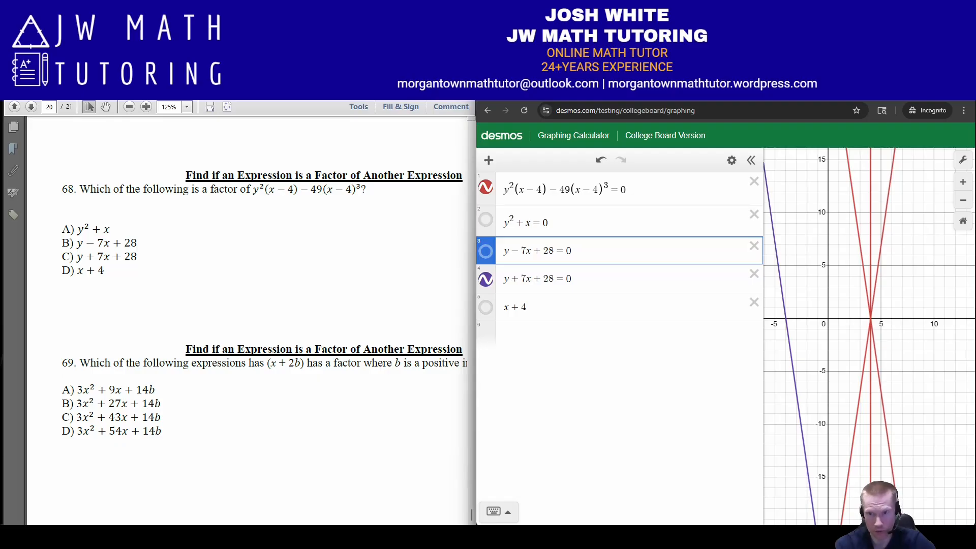
{"action": "left_click", "coordinate": [485, 279]}
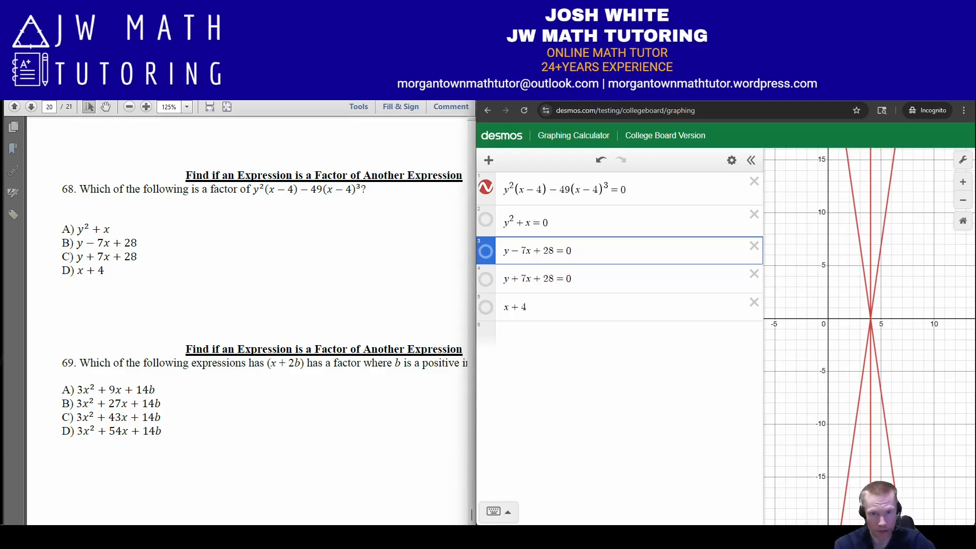
{"action": "left_click", "coordinate": [486, 307]}
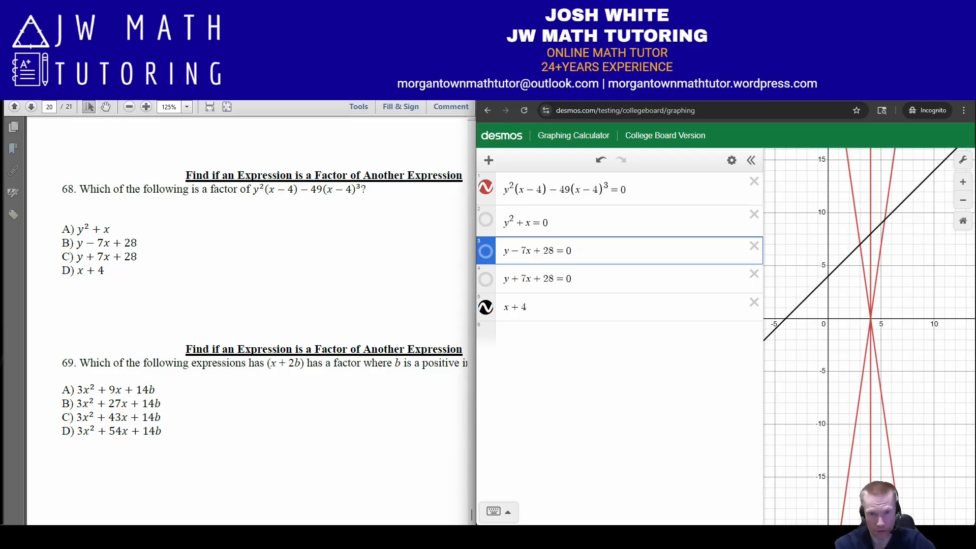
{"action": "left_click", "coordinate": [485, 307]}
{"action": "left_click", "coordinate": [486, 251]}
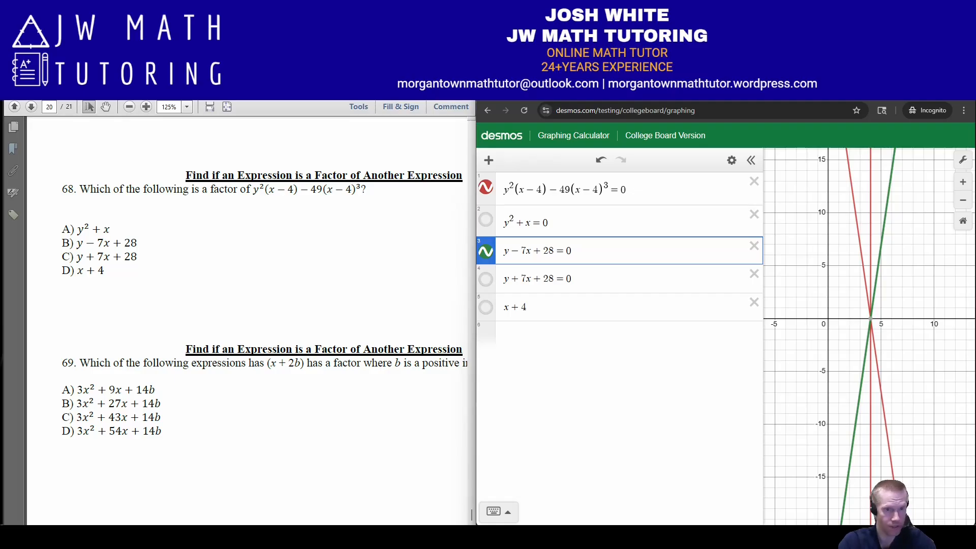
Step: Circle answer choice B of problem 68 in the practice document, then clear the annotation
{"action": "mouse_move", "coordinate": [75, 232]}
{"action": "left_mouse_down"}
{"action": "mouse_move", "coordinate": [48, 250]}
{"action": "mouse_move", "coordinate": [159, 257]}
{"action": "mouse_move", "coordinate": [77, 233]}
{"action": "mouse_move", "coordinate": [46, 235]}
{"action": "left_mouse_up"}
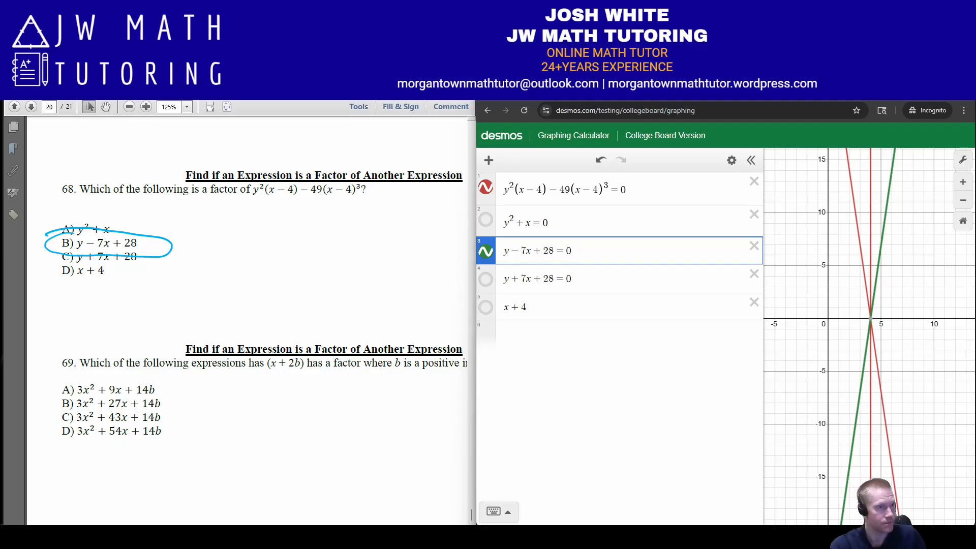
{"action": "key", "text": "Escape"}
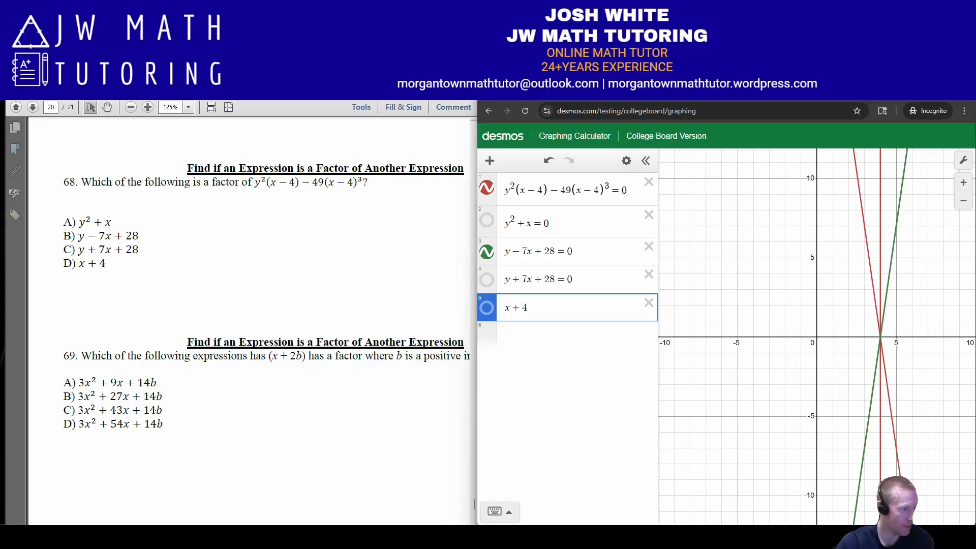
Step: Switch to the document showing question 10 and delete all expressions from the calculator
{"action": "key", "text": "alt+Tab"}
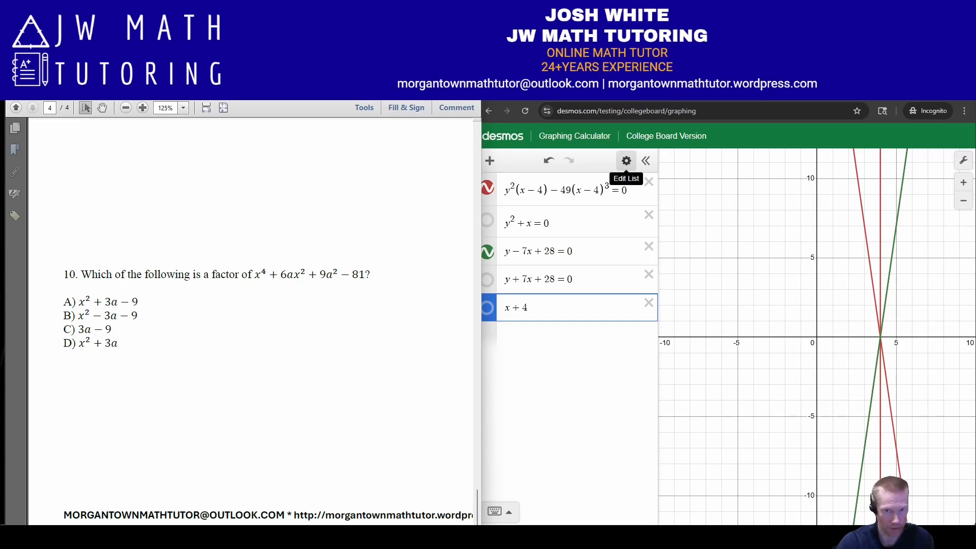
{"action": "left_click", "coordinate": [627, 161]}
{"action": "left_click", "coordinate": [505, 161]}
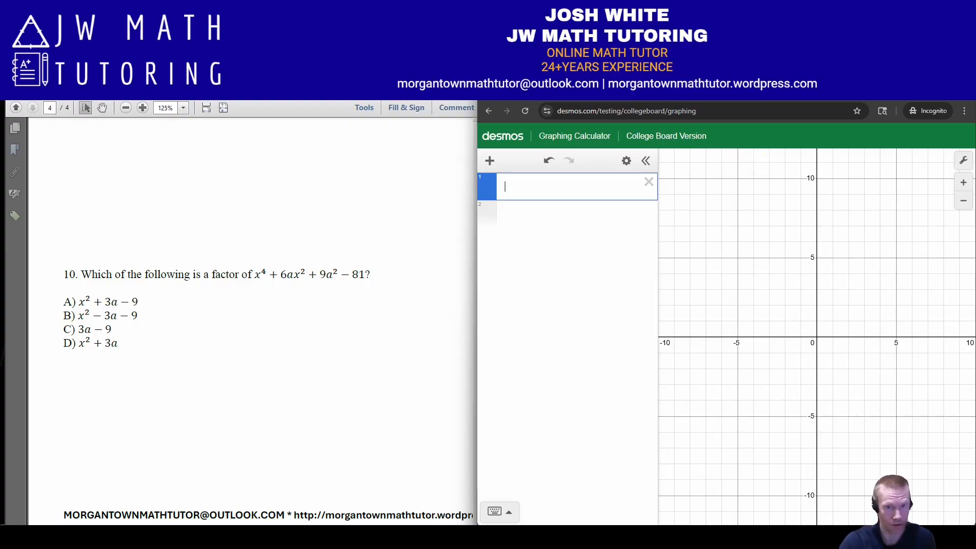
Step: Graph the question 10 polynomial x^4+6ax^2+9a^2-81 in the first expression line
{"action": "type", "text": "x^4"}
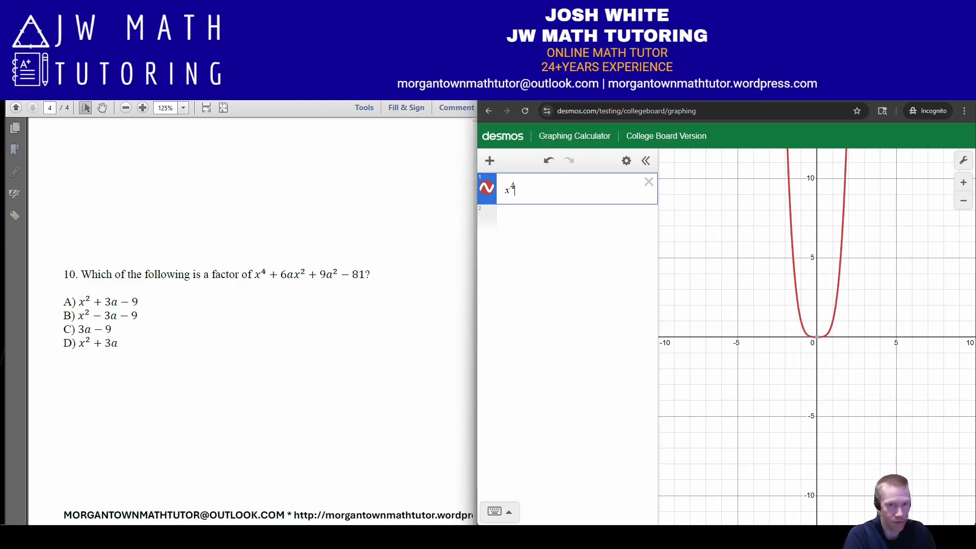
{"action": "type", "text": "+6ax"}
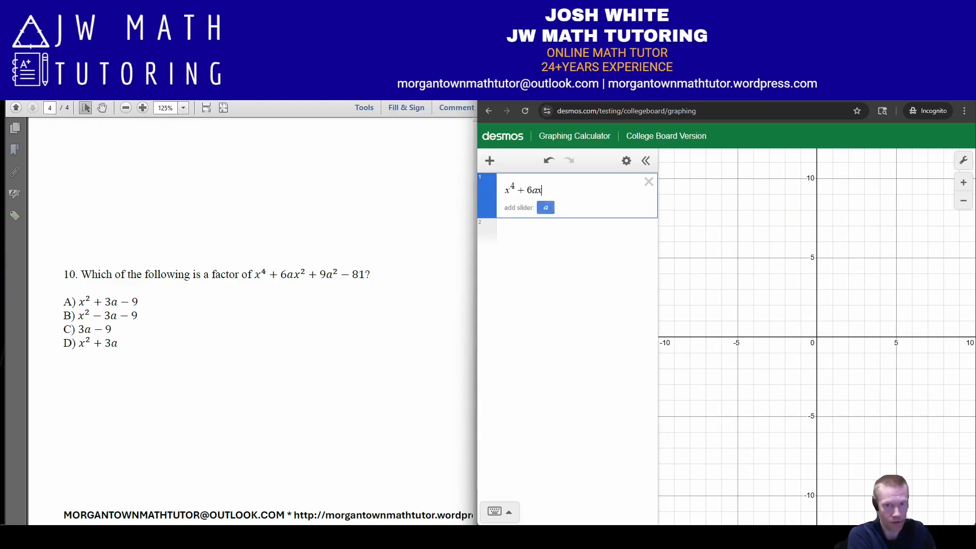
{"action": "type", "text": "^2+"}
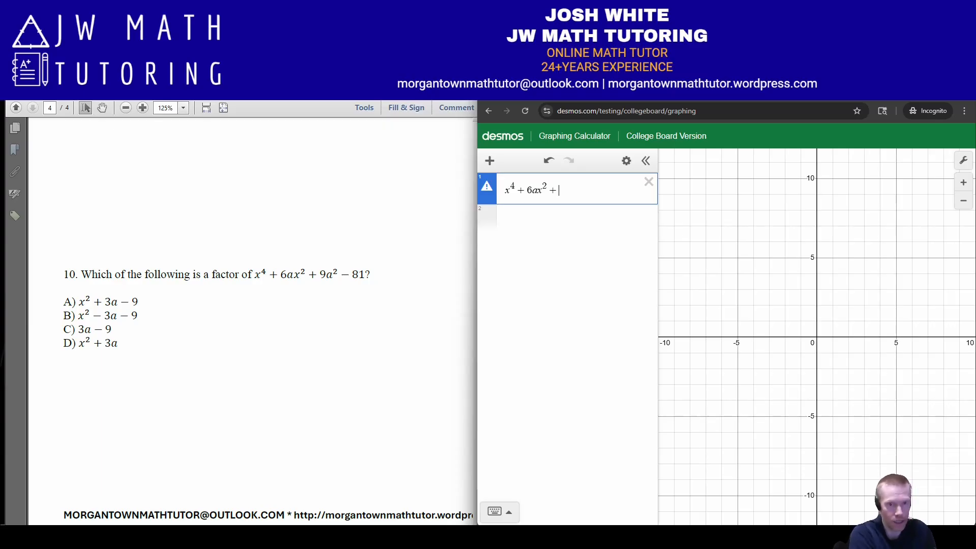
{"action": "type", "text": "9a^2"}
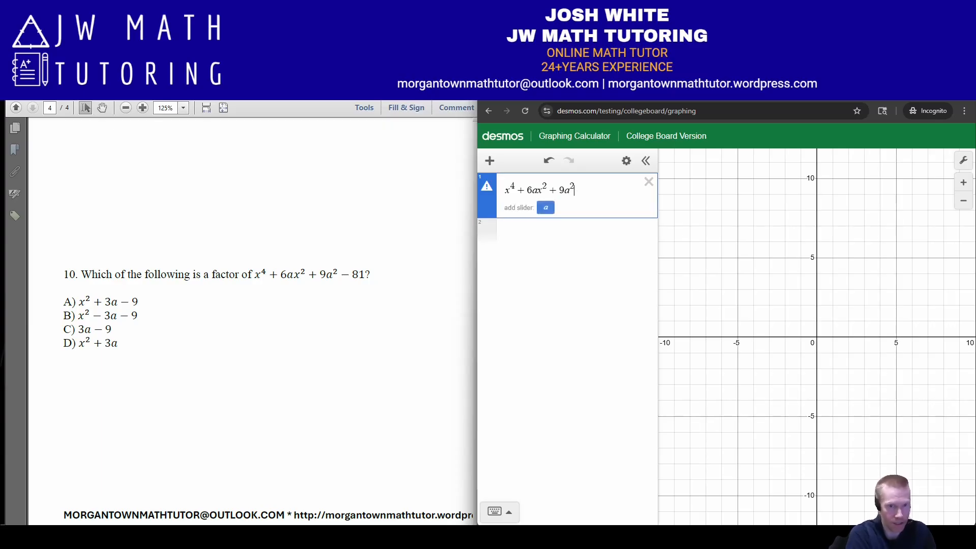
{"action": "type", "text": "-81"}
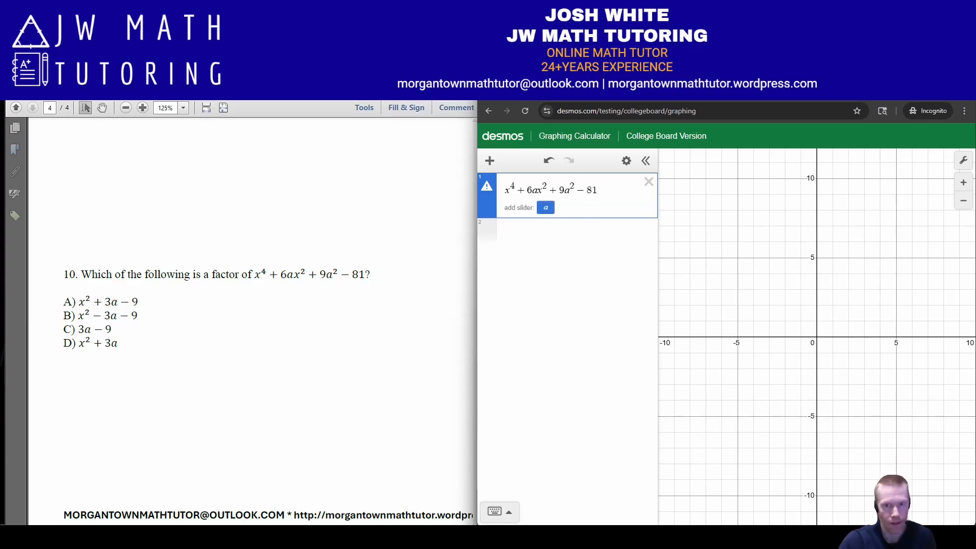
Step: Enter answer choice A, x^2+3a-9, as the second expression and add a slider for a
{"action": "key", "text": "Return"}
{"action": "type", "text": "x"}
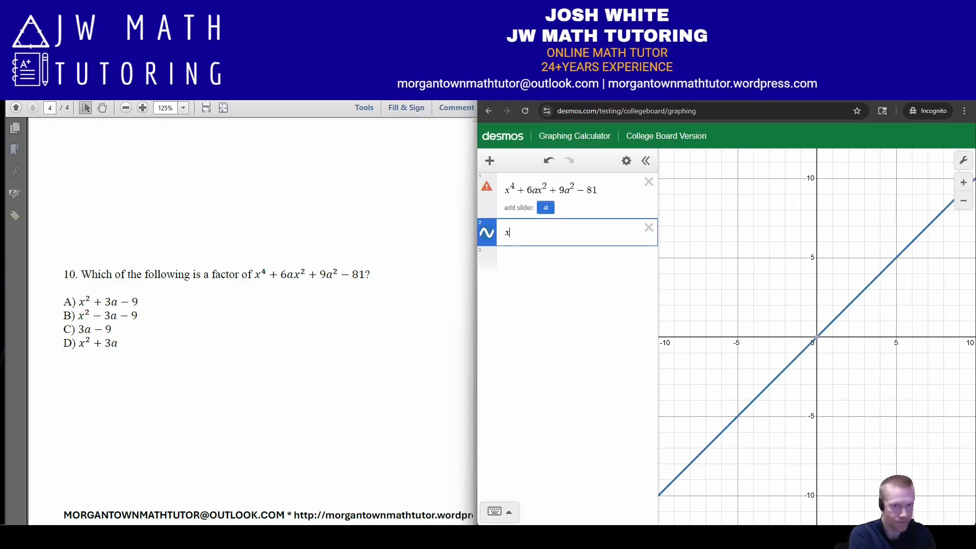
{"action": "type", "text": "^2+3a-"}
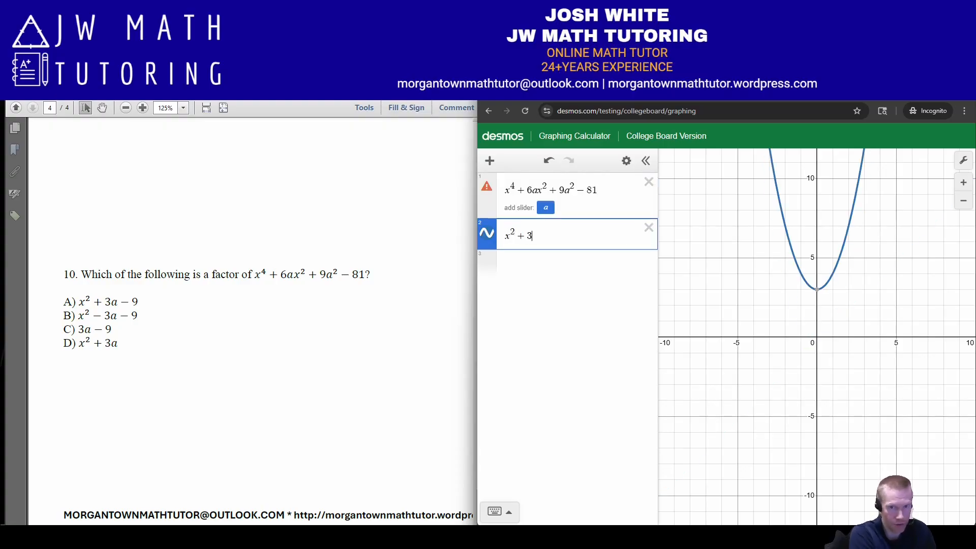
{"action": "type", "text": "9"}
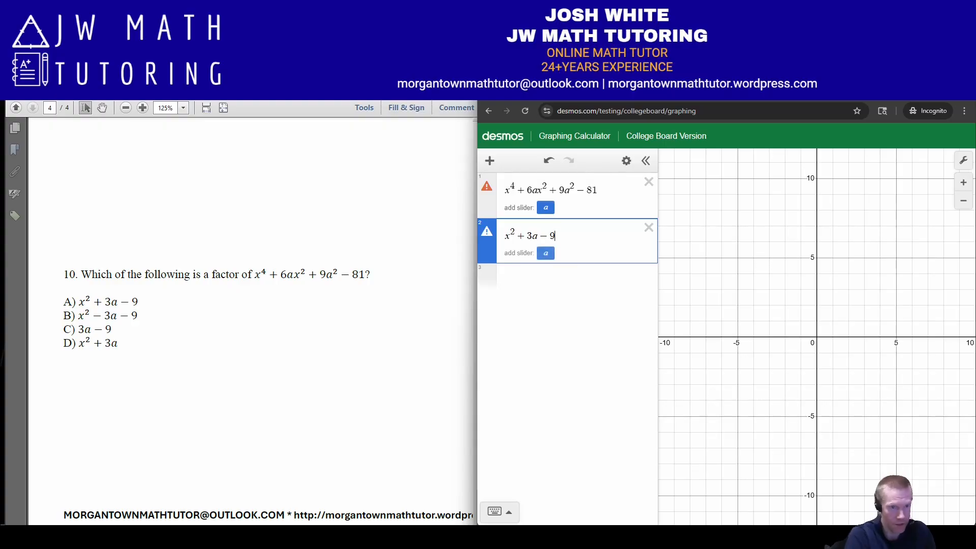
{"action": "left_click", "coordinate": [545, 253]}
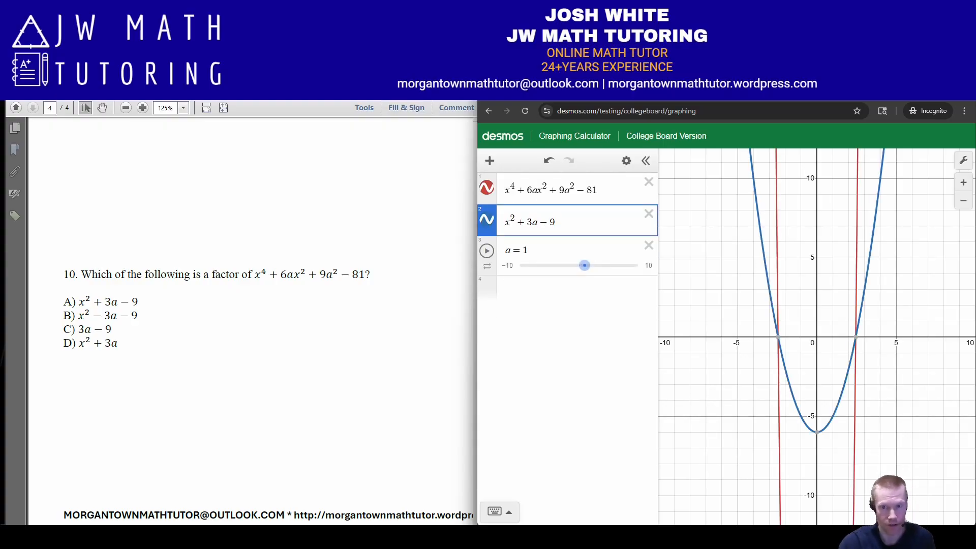
Step: Inspect both x-intercepts of the x^2+3a-9 graph, then vary a to 3.3 and back to 1
{"action": "left_click", "coordinate": [778, 337]}
{"action": "left_click", "coordinate": [856, 337]}
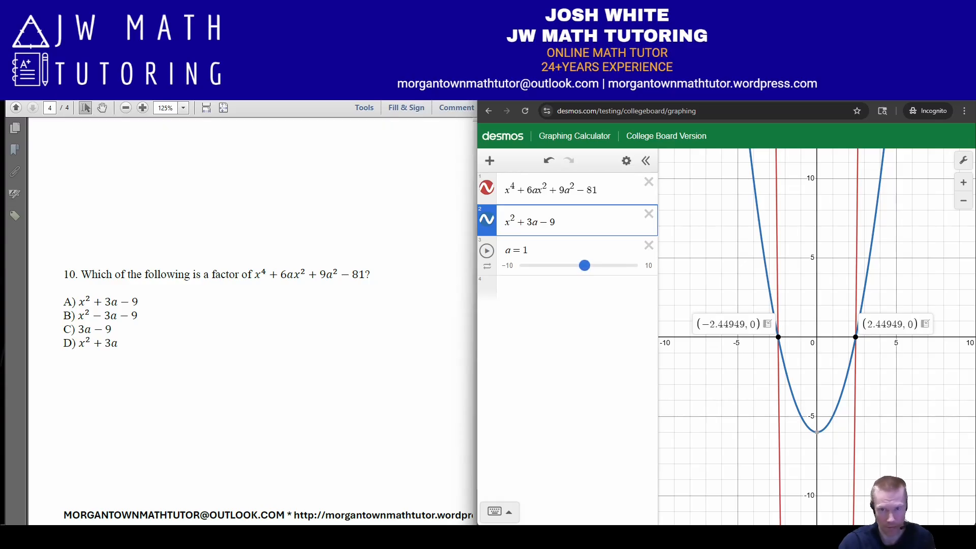
{"action": "mouse_move", "coordinate": [585, 265]}
{"action": "left_mouse_down"}
{"action": "mouse_move", "coordinate": [601, 265]}
{"action": "mouse_move", "coordinate": [555, 266]}
{"action": "mouse_move", "coordinate": [598, 266]}
{"action": "left_mouse_up"}
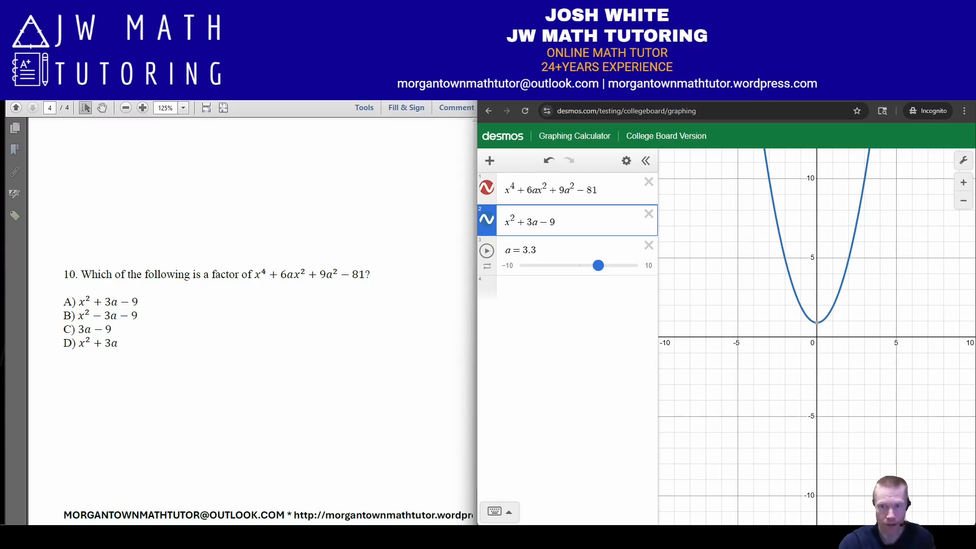
{"action": "left_click_drag", "start_coordinate": [598, 266], "coordinate": [584, 265]}
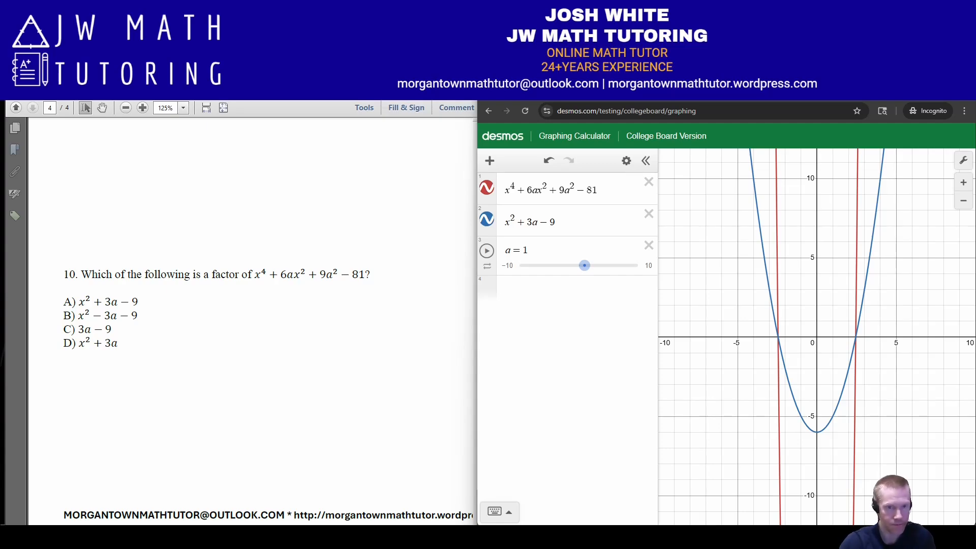
Step: Handwrite the perfect-square form (x+3a)^2 - 81 beside question 10's answer choices
{"action": "mouse_move", "coordinate": [259, 304]}
{"action": "left_mouse_down"}
{"action": "mouse_move", "coordinate": [273, 314]}
{"action": "mouse_move", "coordinate": [303, 305]}
{"action": "mouse_move", "coordinate": [305, 319]}
{"action": "mouse_move", "coordinate": [272, 321]}
{"action": "mouse_move", "coordinate": [320, 303]}
{"action": "mouse_move", "coordinate": [332, 314]}
{"action": "left_mouse_up"}
{"action": "left_click_drag", "start_coordinate": [343, 307], "coordinate": [338, 317]}
{"action": "left_click_drag", "start_coordinate": [351, 302], "coordinate": [348, 315]}
Step: Handwrite the factored form (x+3a+9)(x+3a-9) below the perfect-square form, and mark choice A's minus sign as a plus
{"action": "left_click_drag", "start_coordinate": [247, 347], "coordinate": [257, 359]}
{"action": "left_click_drag", "start_coordinate": [256, 347], "coordinate": [247, 359]}
{"action": "mouse_move", "coordinate": [267, 346]}
{"action": "left_mouse_down"}
{"action": "mouse_move", "coordinate": [265, 358]}
{"action": "mouse_move", "coordinate": [273, 350]}
{"action": "left_mouse_up"}
{"action": "left_click_drag", "start_coordinate": [277, 346], "coordinate": [318, 351]}
{"action": "left_click_drag", "start_coordinate": [313, 347], "coordinate": [311, 356]}
{"action": "mouse_move", "coordinate": [325, 349]}
{"action": "left_mouse_down"}
{"action": "mouse_move", "coordinate": [318, 354]}
{"action": "mouse_move", "coordinate": [327, 354]}
{"action": "left_mouse_up"}
{"action": "left_click_drag", "start_coordinate": [331, 346], "coordinate": [334, 364]}
{"action": "left_click_drag", "start_coordinate": [240, 344], "coordinate": [237, 365]}
{"action": "left_click_drag", "start_coordinate": [346, 347], "coordinate": [343, 363]}
{"action": "left_click_drag", "start_coordinate": [350, 352], "coordinate": [382, 358]}
{"action": "left_click_drag", "start_coordinate": [394, 352], "coordinate": [411, 358]}
{"action": "left_click_drag", "start_coordinate": [417, 347], "coordinate": [417, 364]}
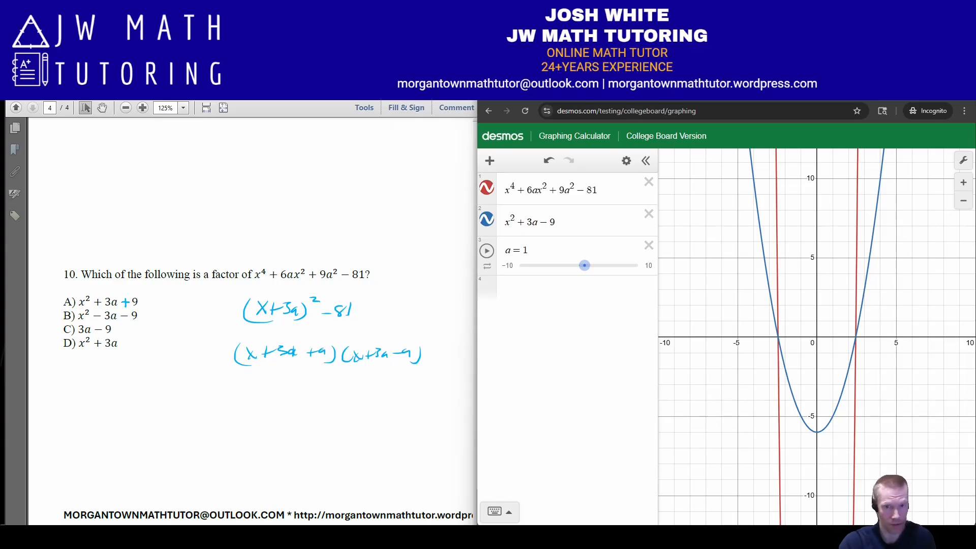
Step: Change the second expression to x^2+3a+9
{"action": "left_click", "coordinate": [549, 223]}
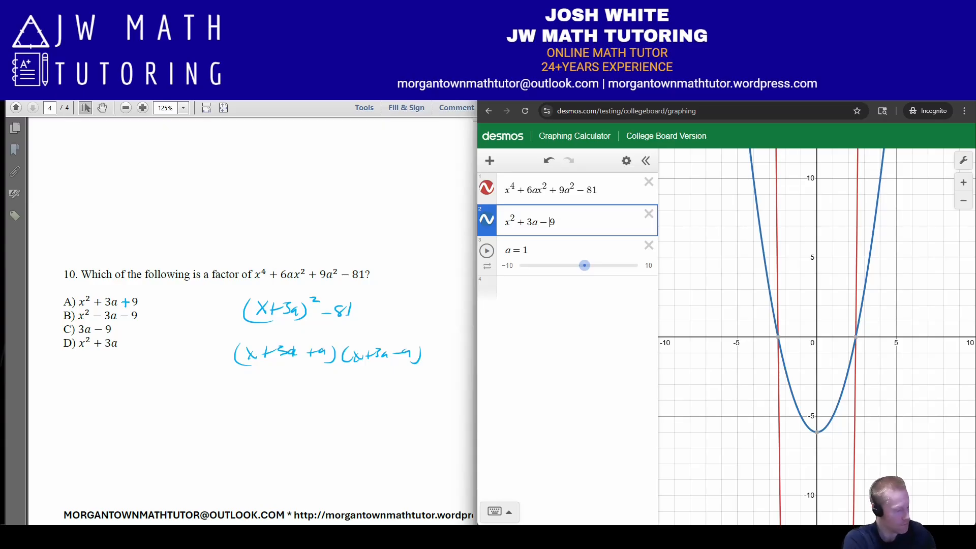
{"action": "key", "text": "BackSpace"}
{"action": "type", "text": "+"}
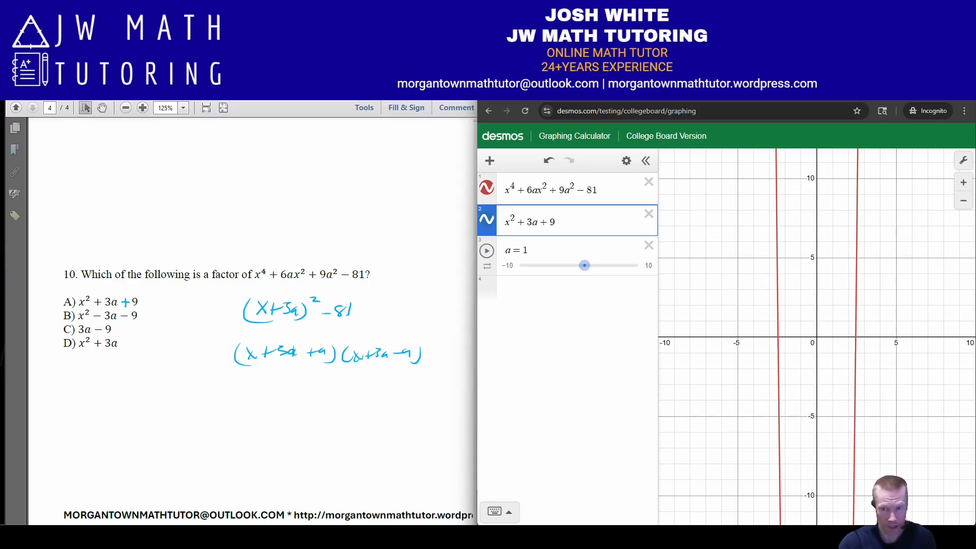
Step: Compare the graphs of the polynomial and x^2+3a+9 with a at 10, then return a to 1 and restore the default view
{"action": "left_click", "coordinate": [963, 201]}
{"action": "left_click", "coordinate": [964, 201]}
{"action": "left_click_drag", "start_coordinate": [865, 304], "coordinate": [836, 295]}
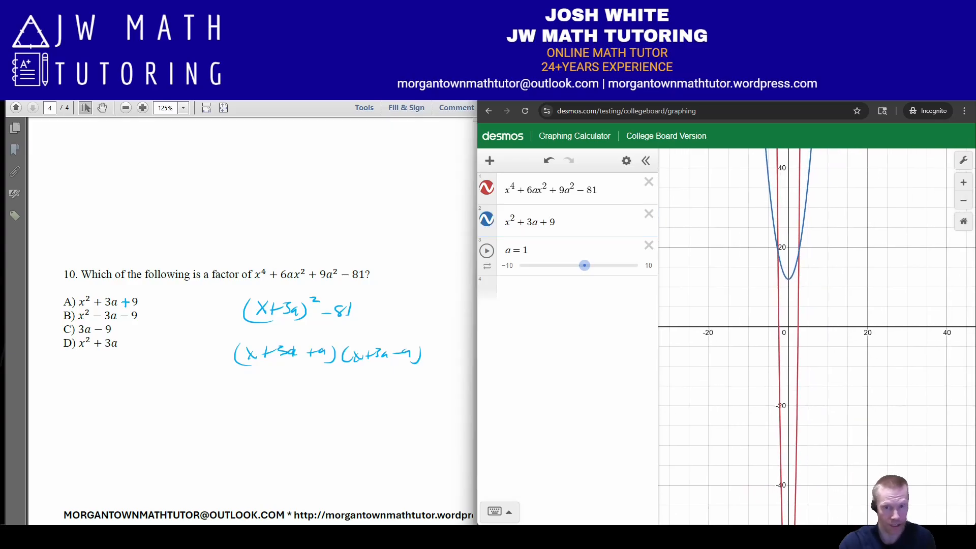
{"action": "left_click_drag", "start_coordinate": [584, 265], "coordinate": [584, 265]}
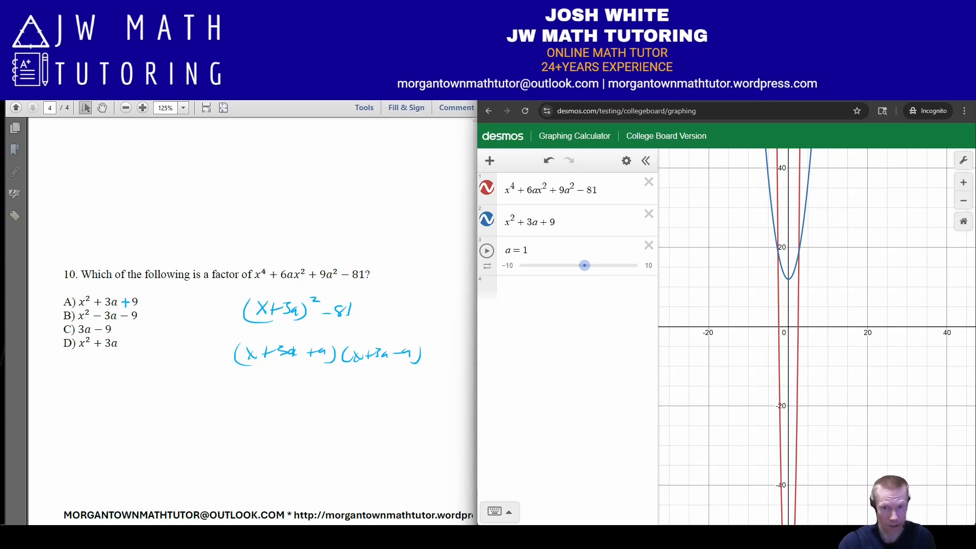
{"action": "left_click_drag", "start_coordinate": [585, 265], "coordinate": [638, 266]}
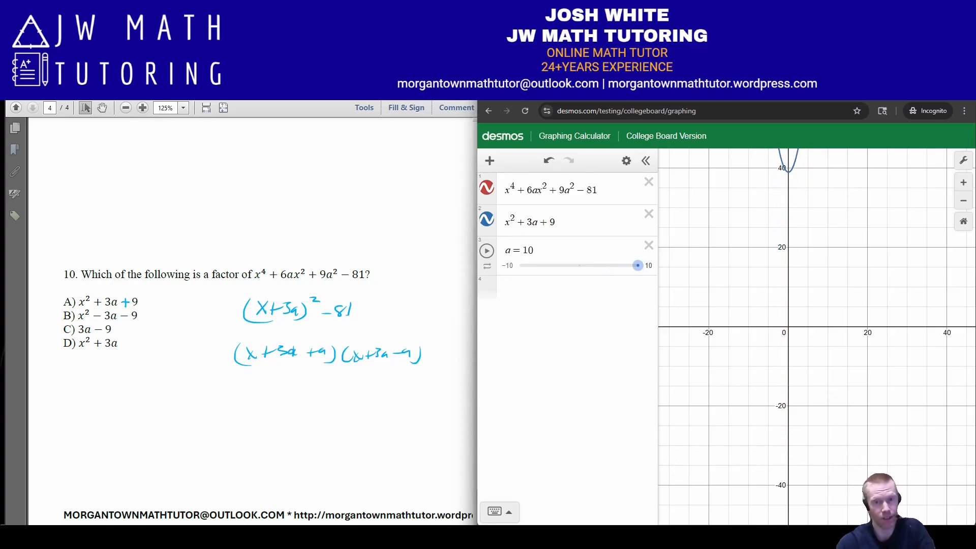
{"action": "left_click", "coordinate": [964, 201]}
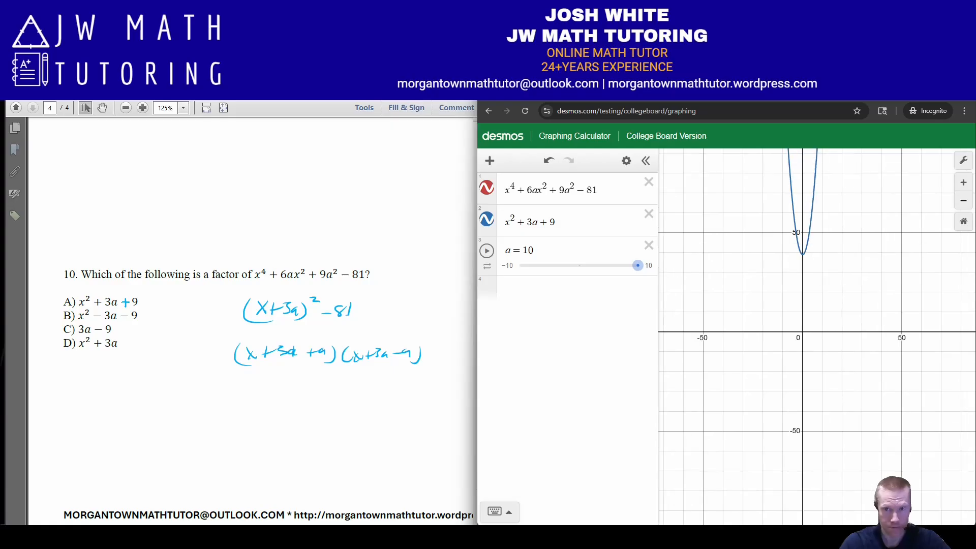
{"action": "left_click", "coordinate": [963, 201]}
{"action": "left_click", "coordinate": [963, 201]}
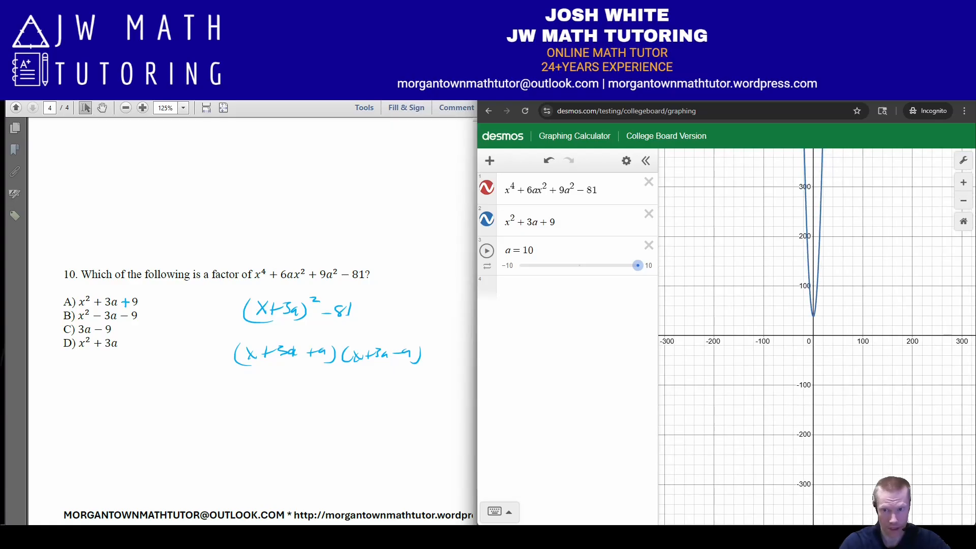
{"action": "left_click_drag", "start_coordinate": [844, 285], "coordinate": [798, 382]}
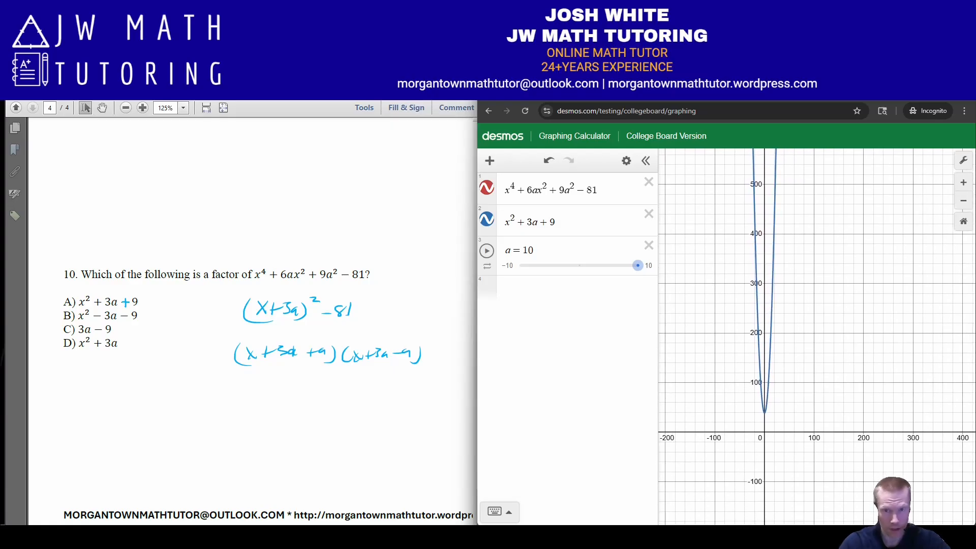
{"action": "mouse_move", "coordinate": [638, 265]}
{"action": "left_mouse_down"}
{"action": "mouse_move", "coordinate": [600, 266]}
{"action": "mouse_move", "coordinate": [637, 265]}
{"action": "left_mouse_up"}
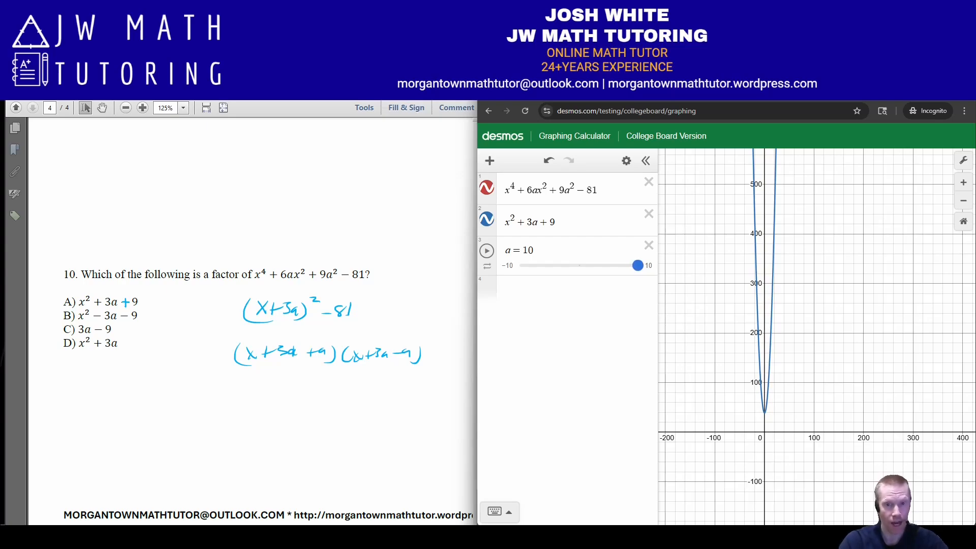
{"action": "left_click_drag", "start_coordinate": [638, 265], "coordinate": [584, 265]}
{"action": "left_click", "coordinate": [964, 220]}
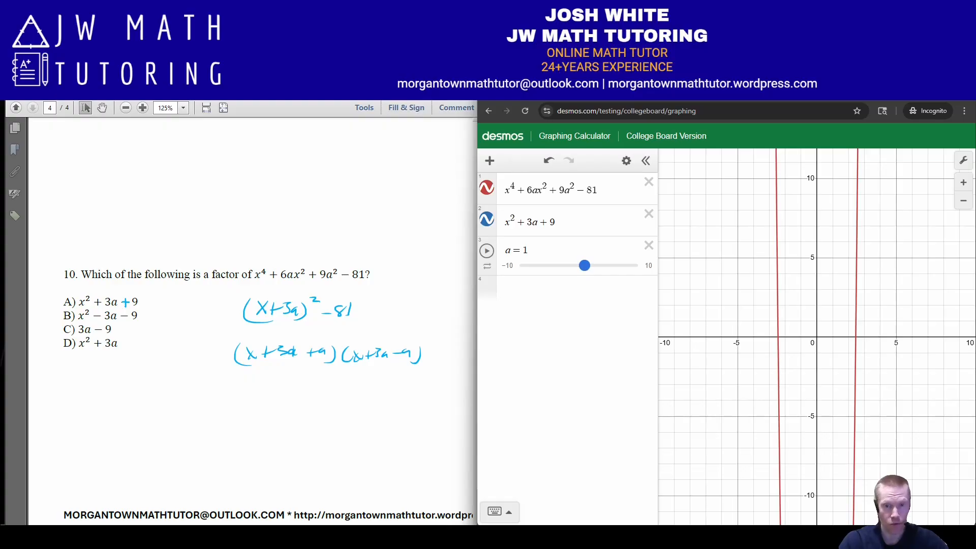
Step: Set a to -3.9 and inspect the shared x-intercepts of both graphs, then move a to -7 to check the overlap again
{"action": "left_click_drag", "start_coordinate": [584, 265], "coordinate": [556, 266]}
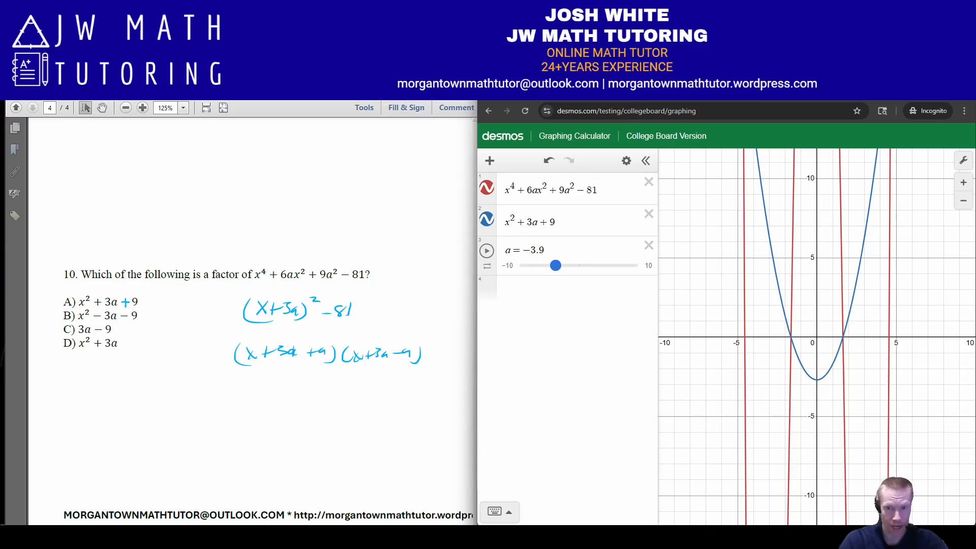
{"action": "left_click_drag", "start_coordinate": [556, 266], "coordinate": [555, 265]}
{"action": "left_click", "coordinate": [790, 335]}
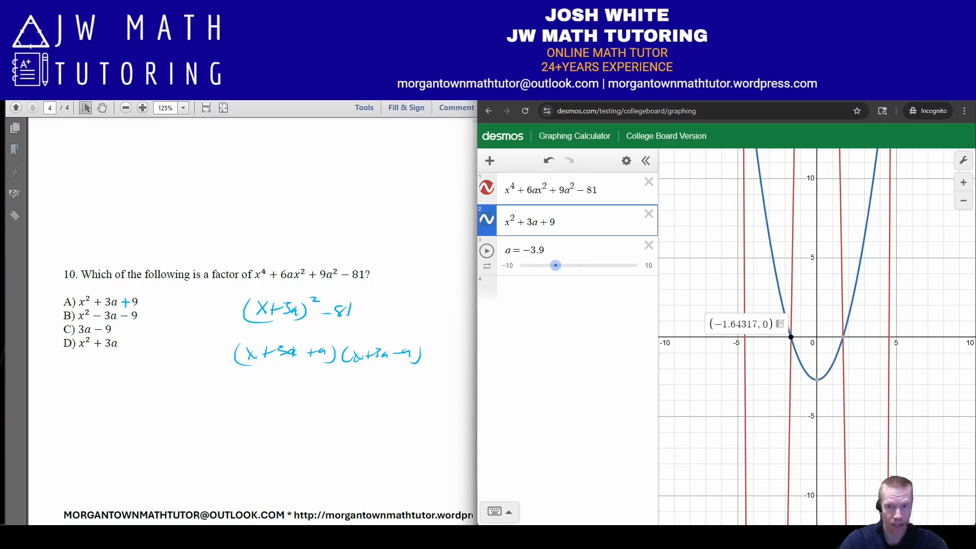
{"action": "left_click", "coordinate": [843, 337]}
{"action": "left_click", "coordinate": [843, 337]}
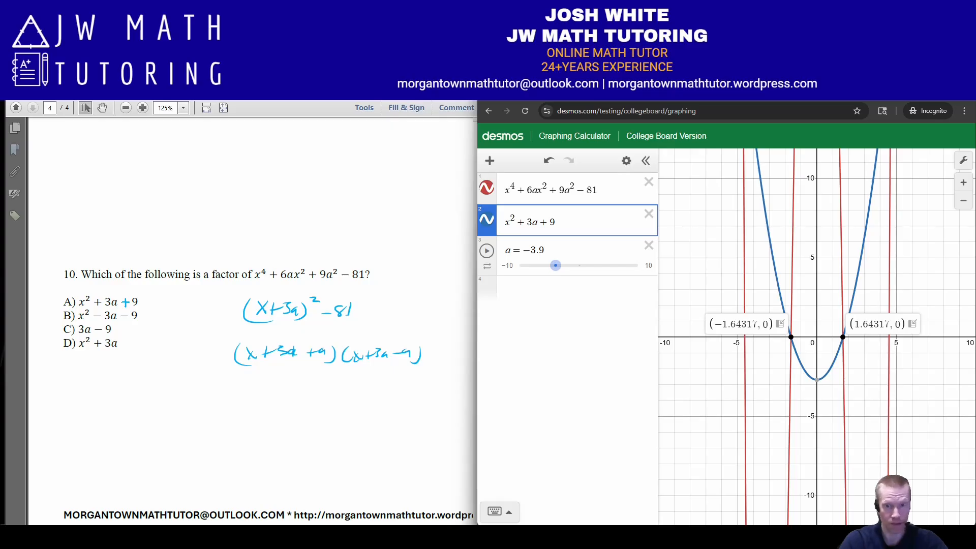
{"action": "mouse_move", "coordinate": [556, 265]}
{"action": "left_mouse_down"}
{"action": "mouse_move", "coordinate": [519, 265]}
{"action": "mouse_move", "coordinate": [553, 265]}
{"action": "mouse_move", "coordinate": [537, 265]}
{"action": "left_mouse_up"}
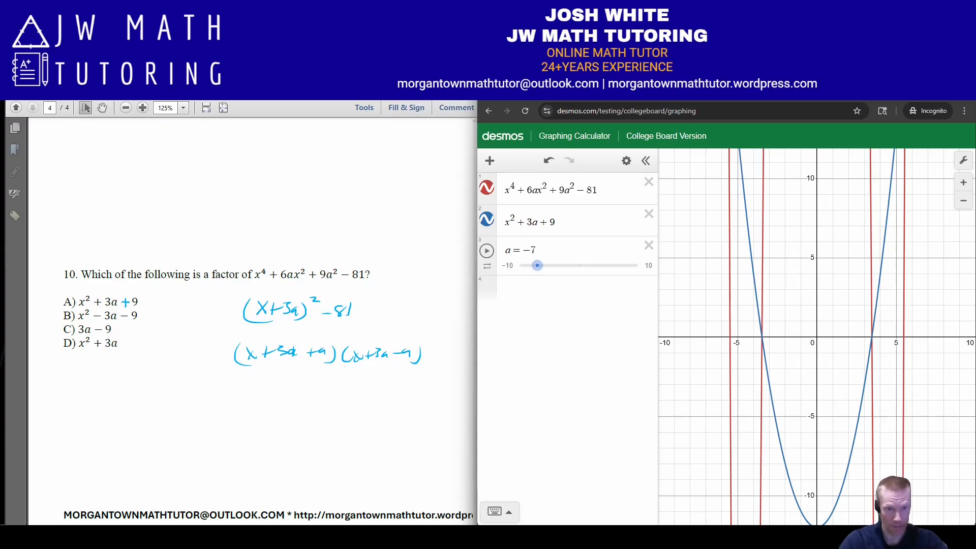
Step: Change the second expression to answer choice B, x^2-3a-9
{"action": "left_click", "coordinate": [526, 222]}
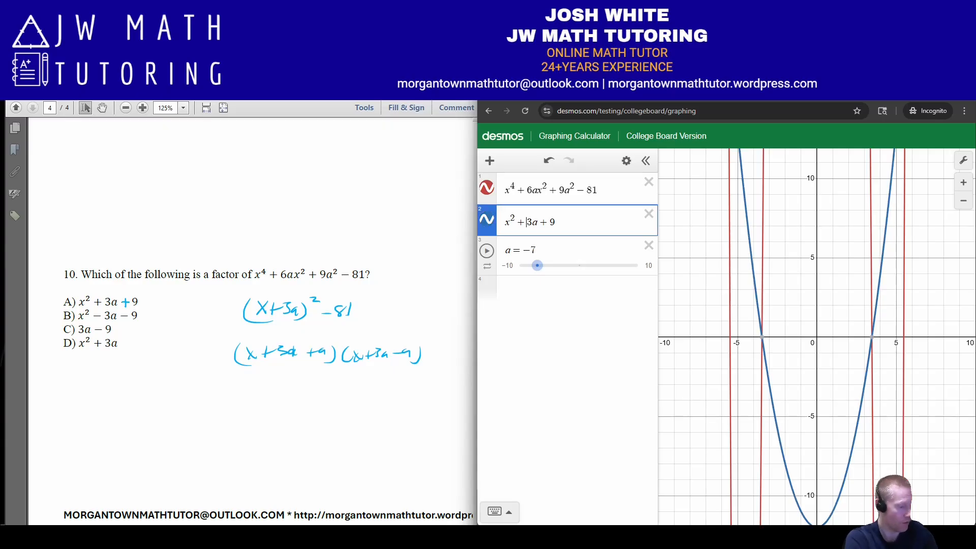
{"action": "key", "text": "BackSpace"}
{"action": "type", "text": "-"}
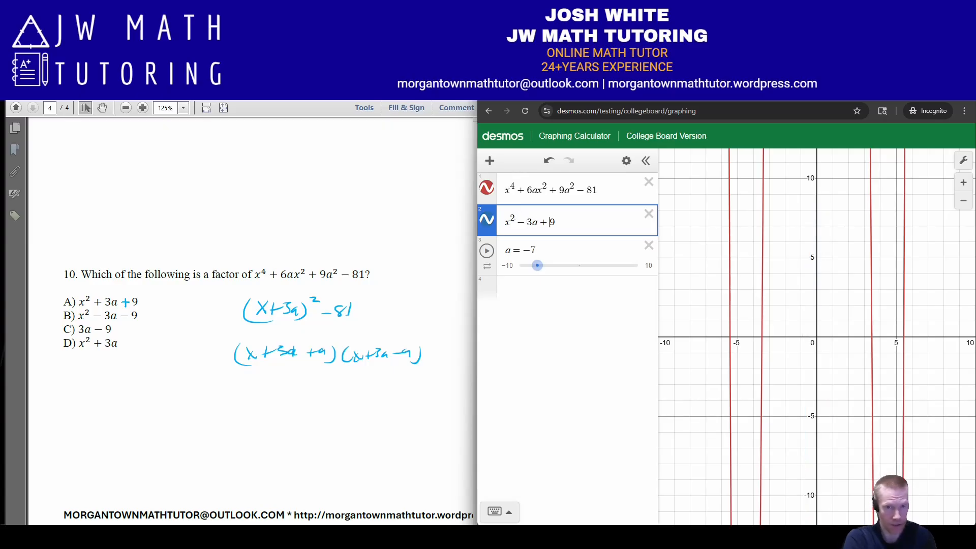
{"action": "key", "text": "BackSpace"}
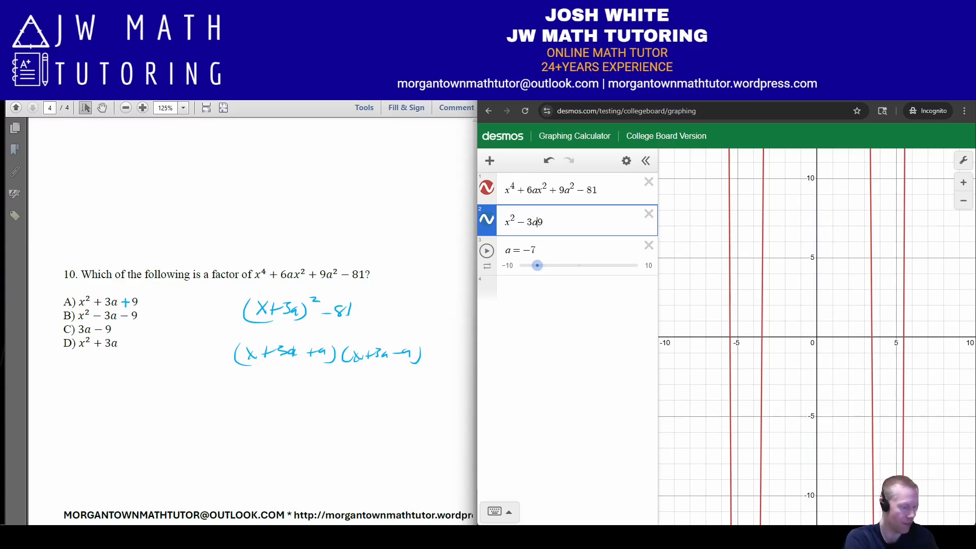
{"action": "type", "text": "-"}
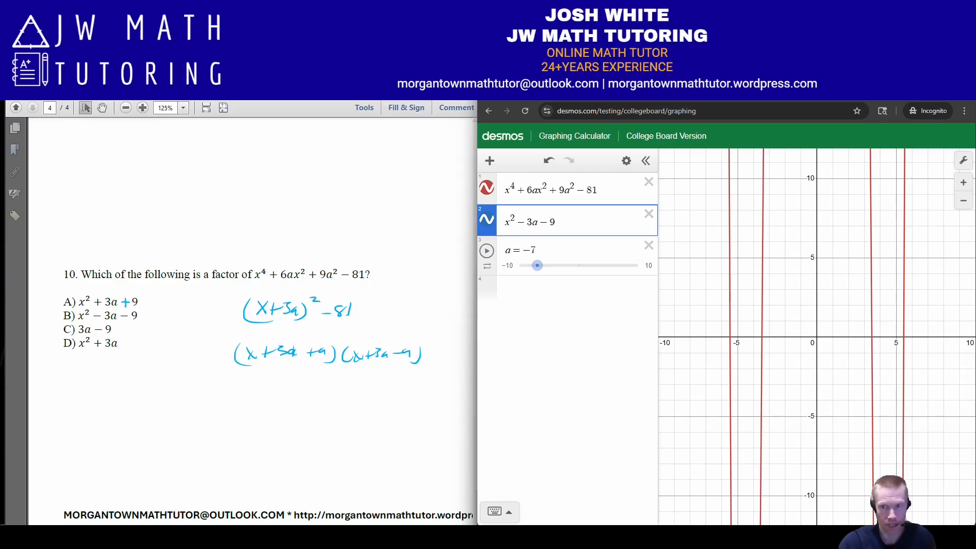
Step: Compare the x^2-3a-9 graph with the polynomial's graph while varying a to 0 and then -3.3
{"action": "left_click", "coordinate": [963, 200]}
{"action": "left_click", "coordinate": [963, 200]}
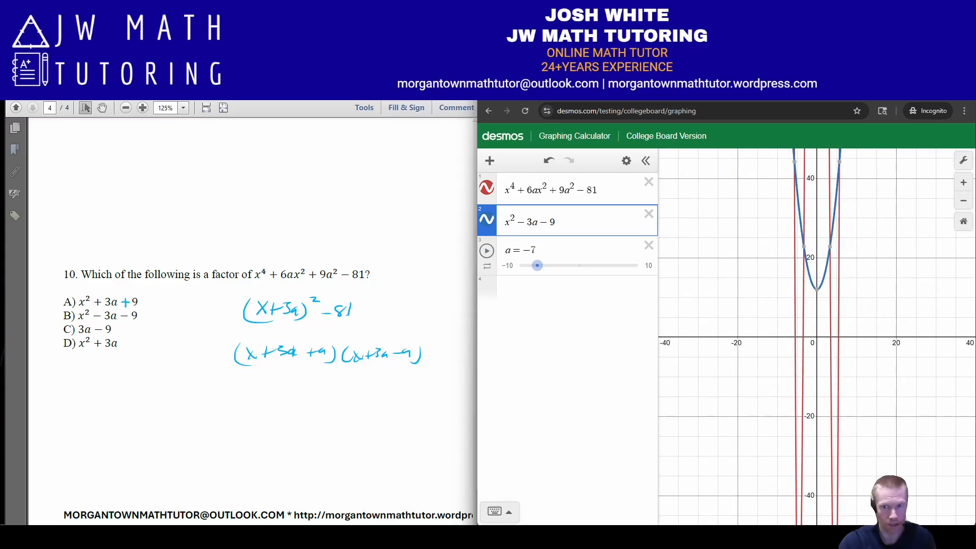
{"action": "left_click_drag", "start_coordinate": [537, 265], "coordinate": [578, 265]}
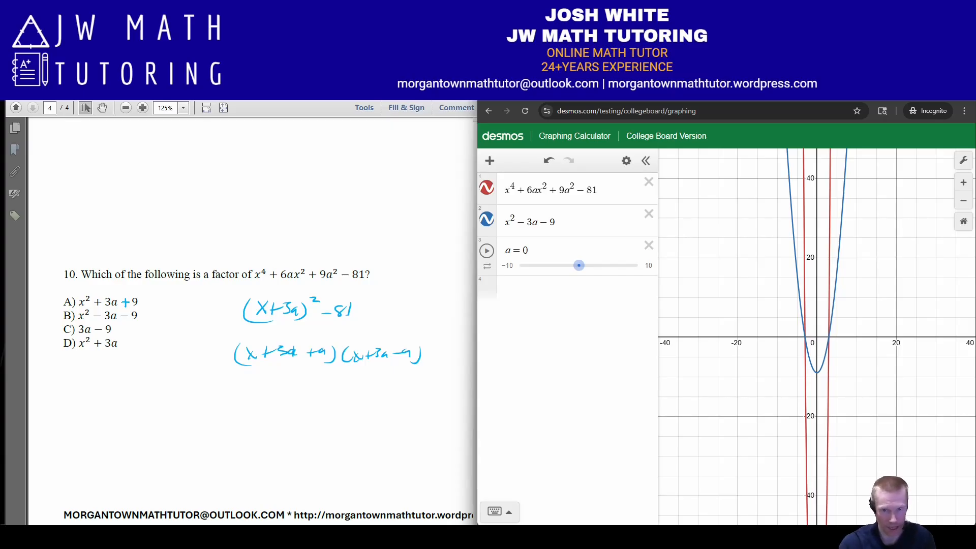
{"action": "mouse_move", "coordinate": [578, 265]}
{"action": "left_mouse_down"}
{"action": "mouse_move", "coordinate": [594, 265]}
{"action": "mouse_move", "coordinate": [547, 265]}
{"action": "mouse_move", "coordinate": [597, 265]}
{"action": "mouse_move", "coordinate": [559, 265]}
{"action": "left_mouse_up"}
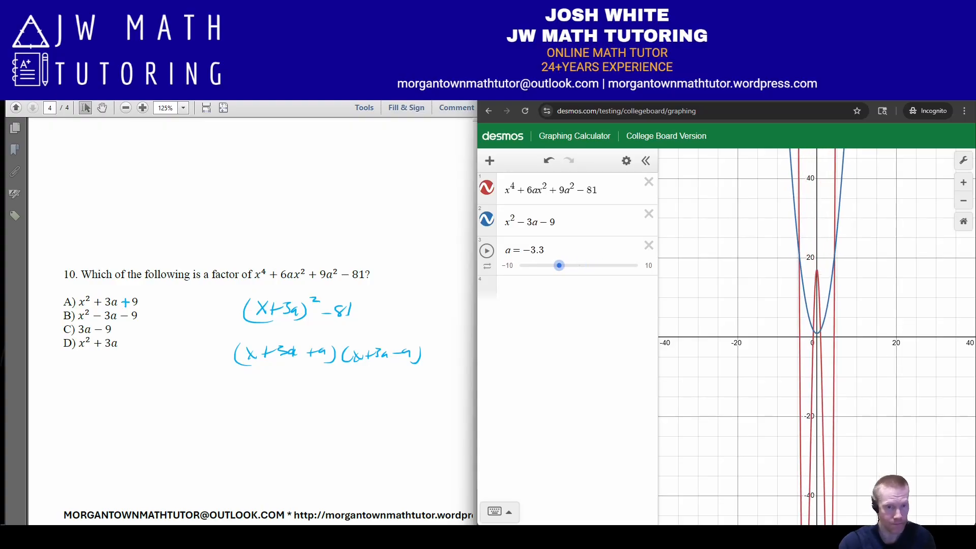
Step: Try answer choice C, 3a-9, as the second expression, and replace it with answer choice D, x^2+3a
{"action": "left_click_drag", "start_coordinate": [564, 223], "coordinate": [503, 222]}
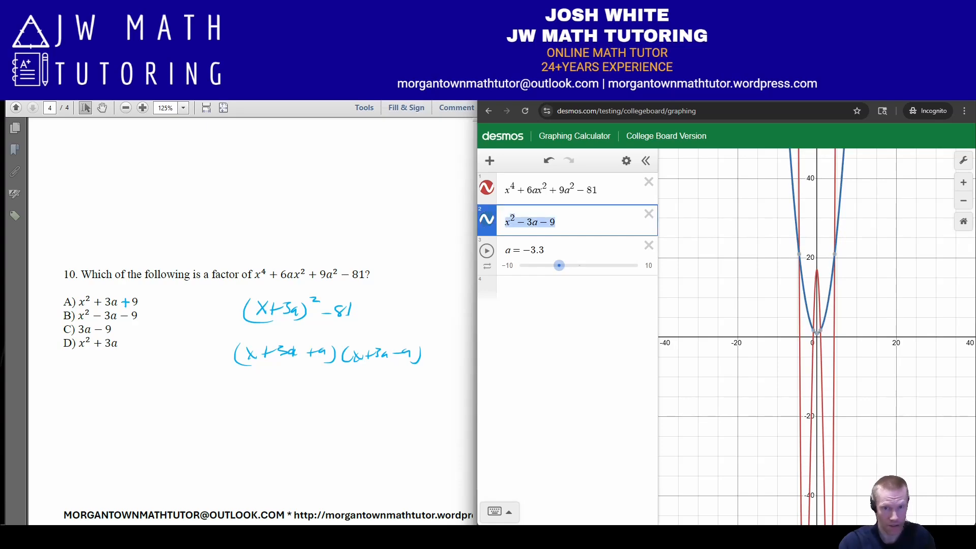
{"action": "type", "text": "3a-9"}
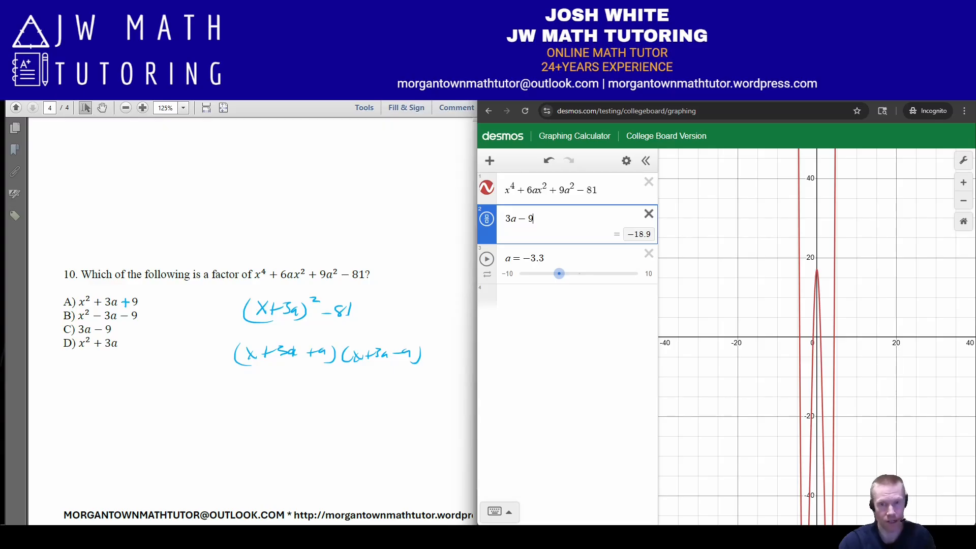
{"action": "key", "text": "ctrl+a"}
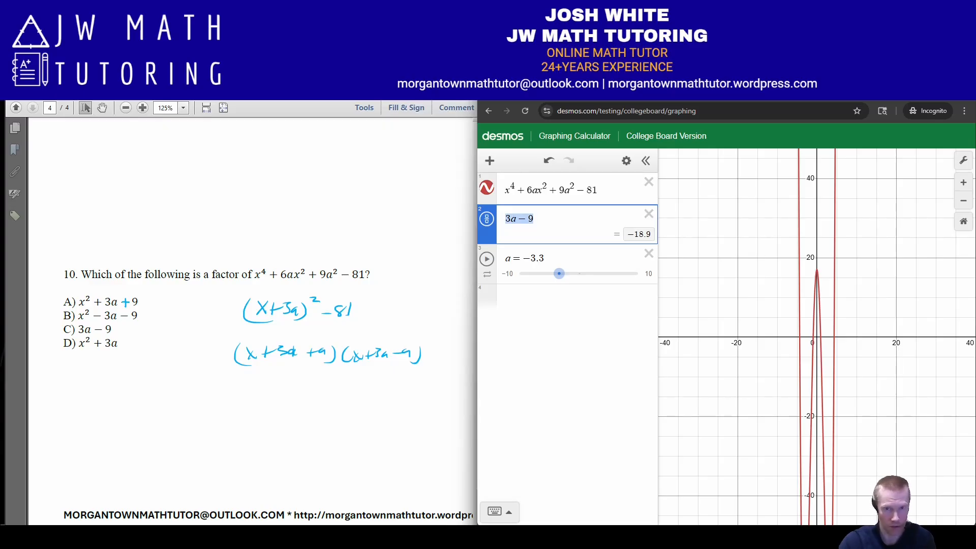
{"action": "type", "text": "x"}
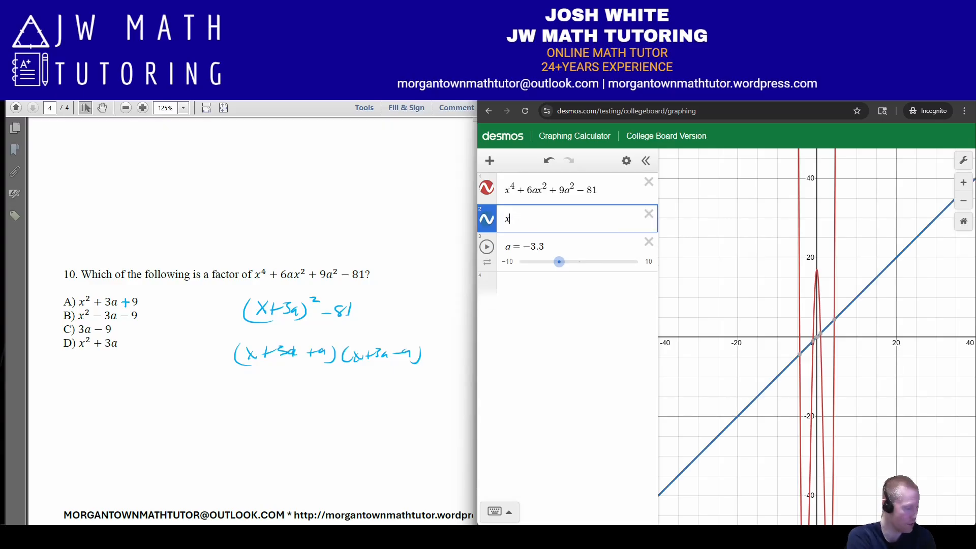
{"action": "type", "text": "+3a"}
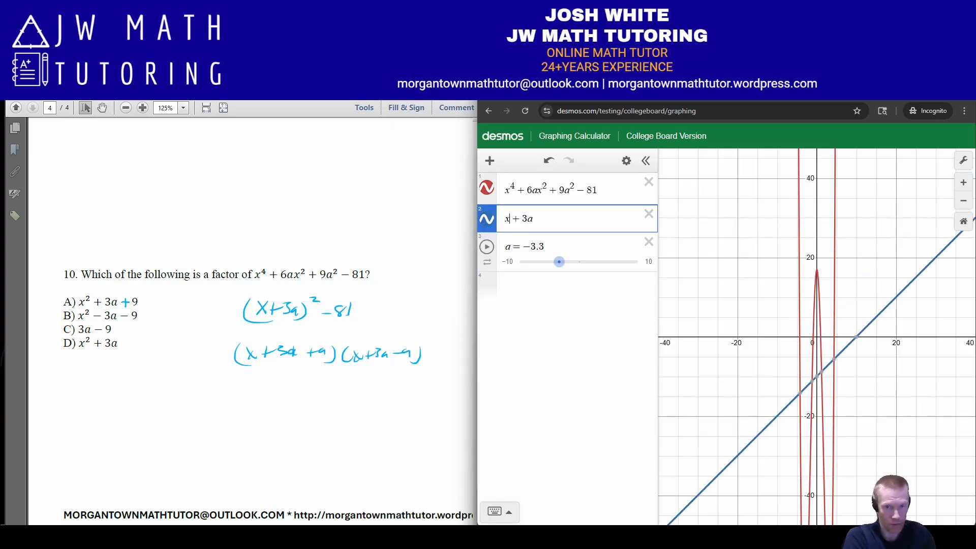
{"action": "type", "text": "^2"}
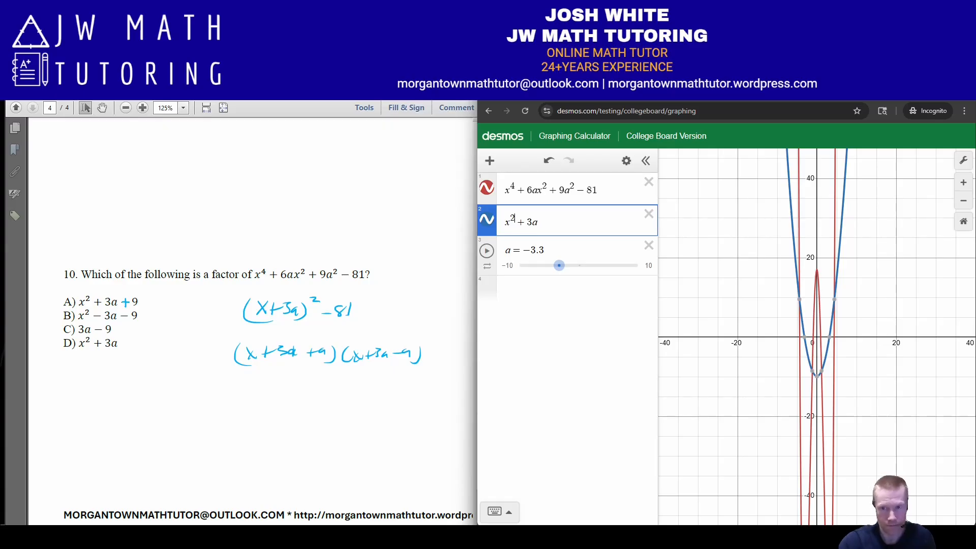
Step: Set a to -5.4, restore the default view, and inspect both x-intercepts of x^2+3a against the polynomial's graph
{"action": "mouse_move", "coordinate": [560, 266]}
{"action": "left_mouse_down"}
{"action": "mouse_move", "coordinate": [529, 265]}
{"action": "mouse_move", "coordinate": [604, 266]}
{"action": "mouse_move", "coordinate": [546, 266]}
{"action": "left_mouse_up"}
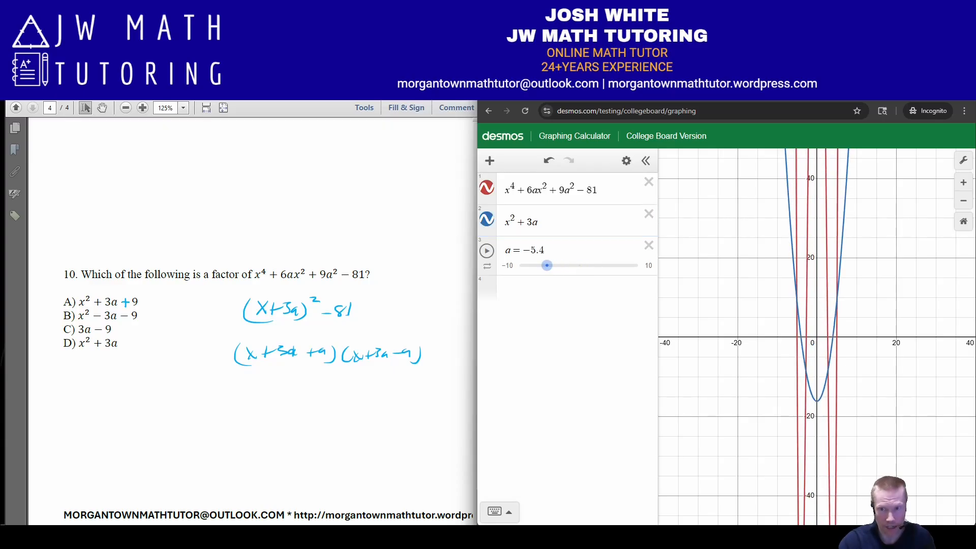
{"action": "left_click", "coordinate": [963, 221]}
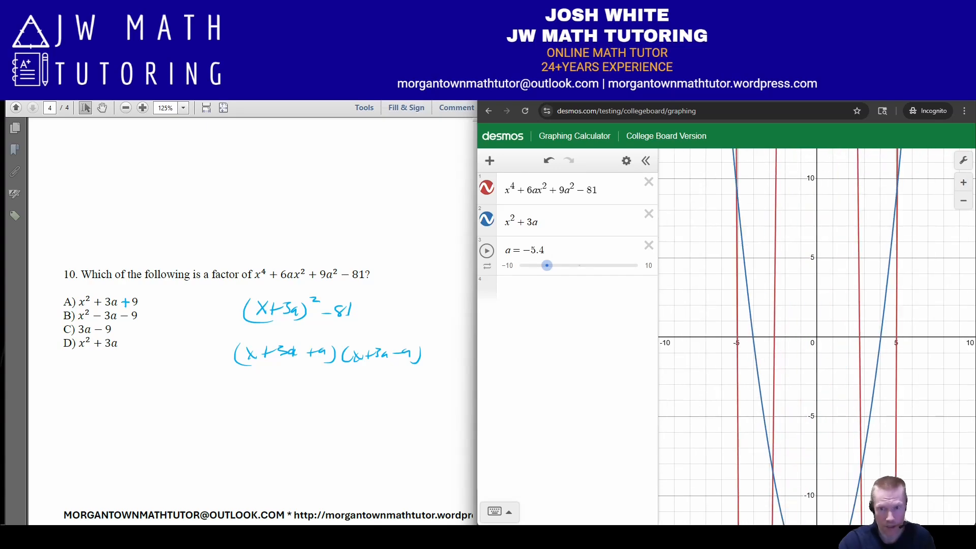
{"action": "left_click", "coordinate": [753, 337]}
{"action": "left_click", "coordinate": [881, 337]}
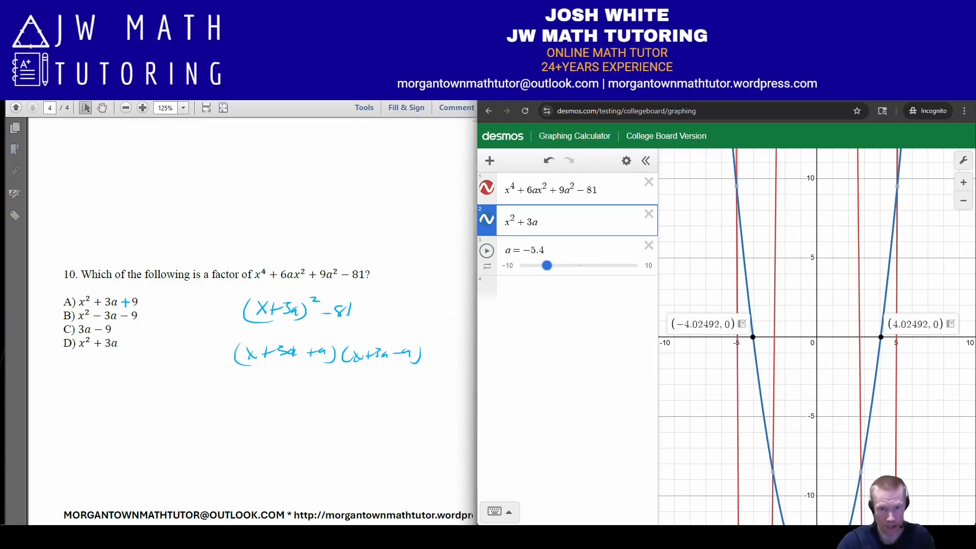
Step: Compare the x^2+3a graph with the polynomial's graph while varying a to 0, 0.7 and 1
{"action": "left_click_drag", "start_coordinate": [547, 266], "coordinate": [578, 265]}
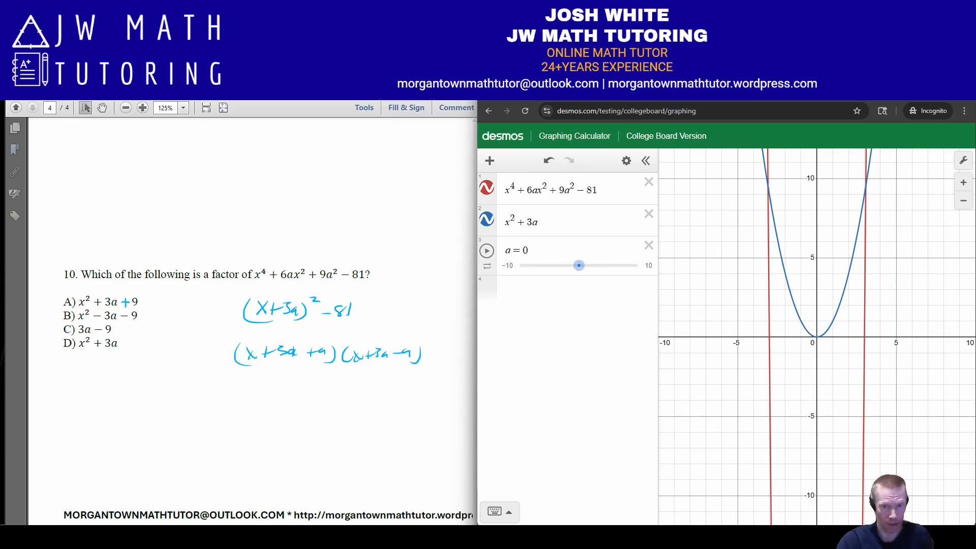
{"action": "left_click_drag", "start_coordinate": [579, 265], "coordinate": [583, 265]}
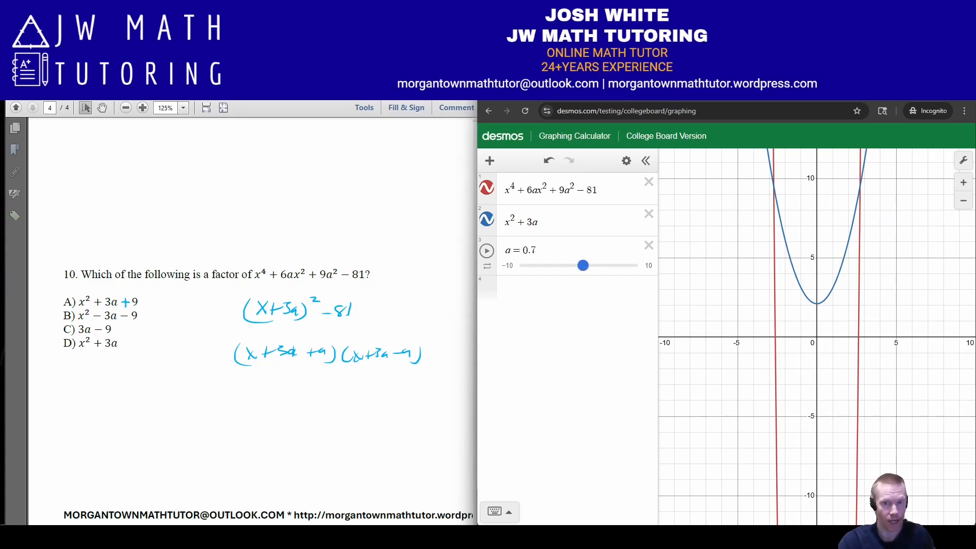
{"action": "left_click_drag", "start_coordinate": [583, 265], "coordinate": [584, 265]}
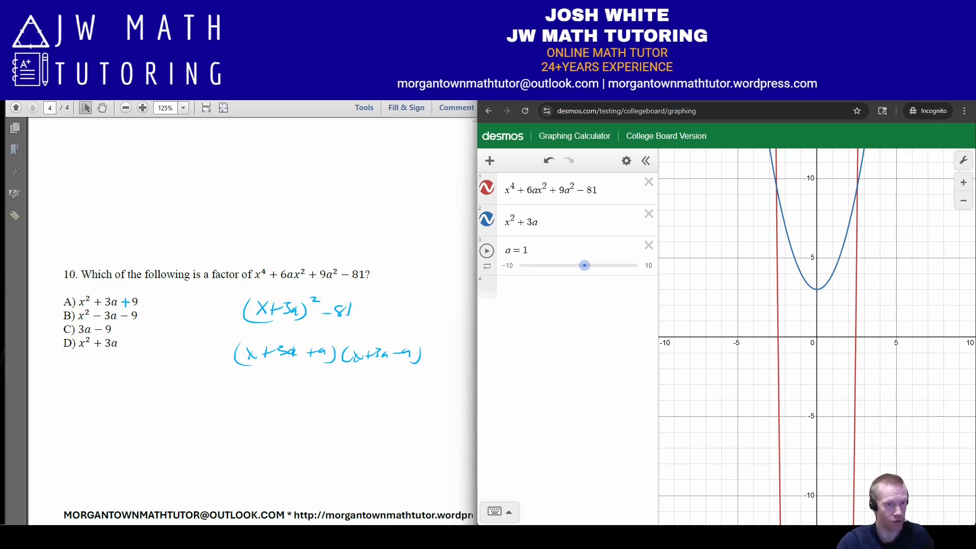
{"action": "key", "text": "Escape"}
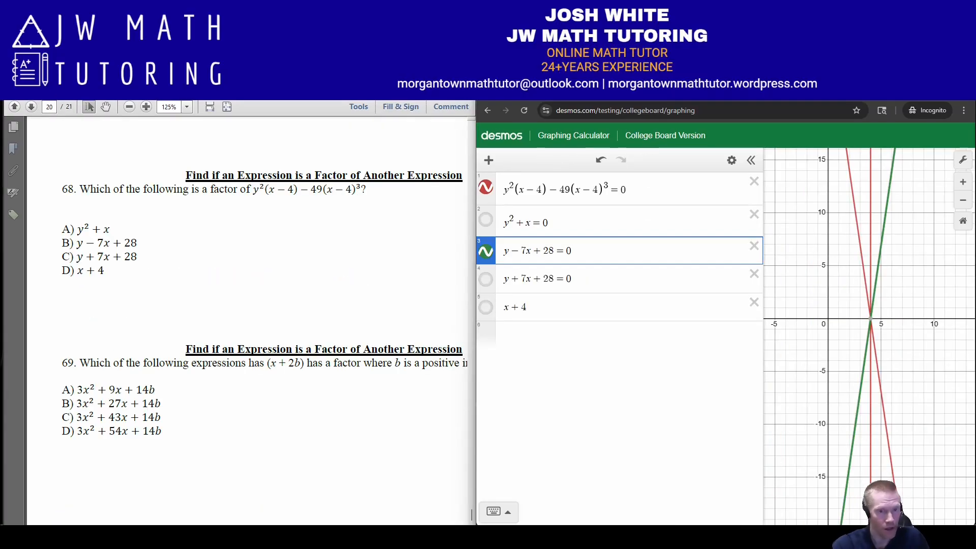
Step: Show problem 69 with the worksheet zoomed to 100%, and delete all expressions from the calculator
{"action": "scroll", "coordinate": [247, 317], "scroll_direction": "down", "scroll_amount": 4}
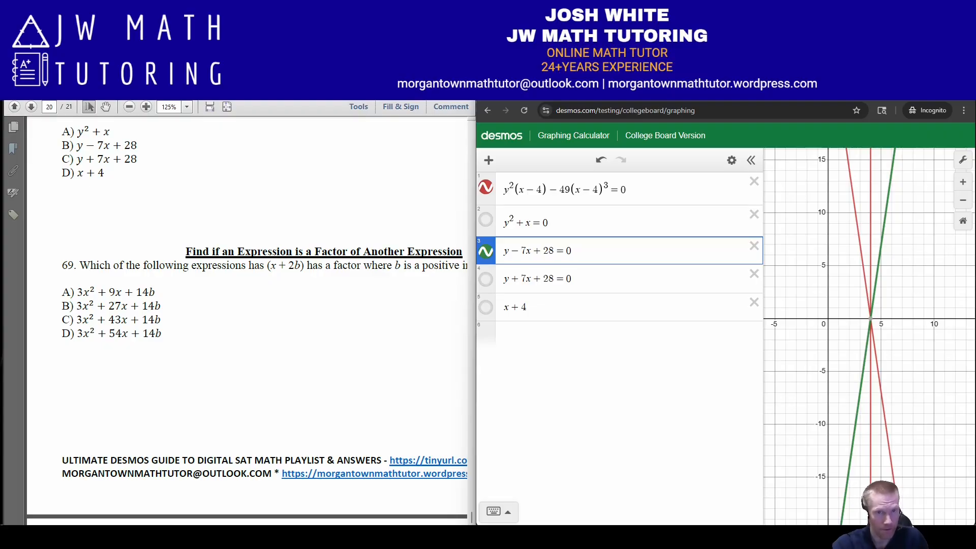
{"action": "left_click", "coordinate": [129, 106]}
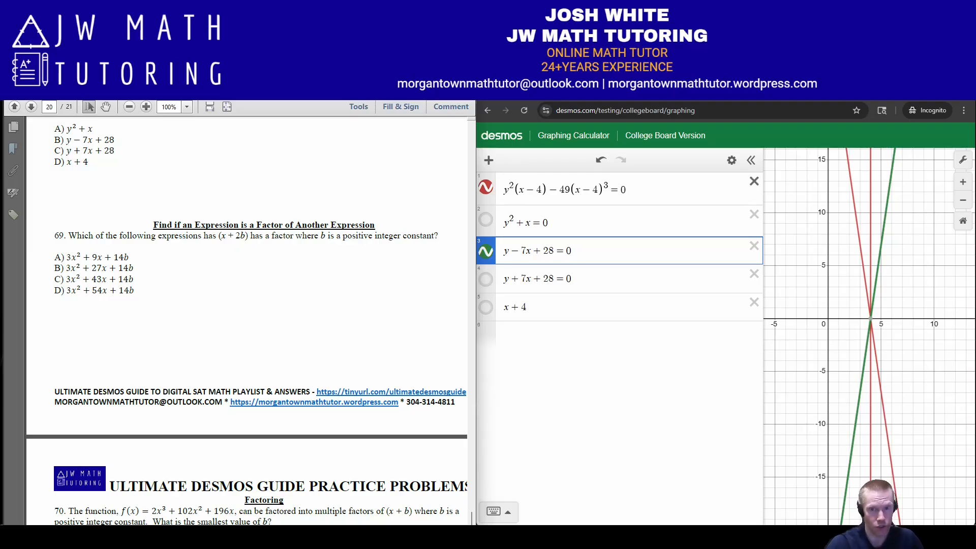
{"action": "left_click", "coordinate": [731, 160]}
{"action": "left_click", "coordinate": [504, 159]}
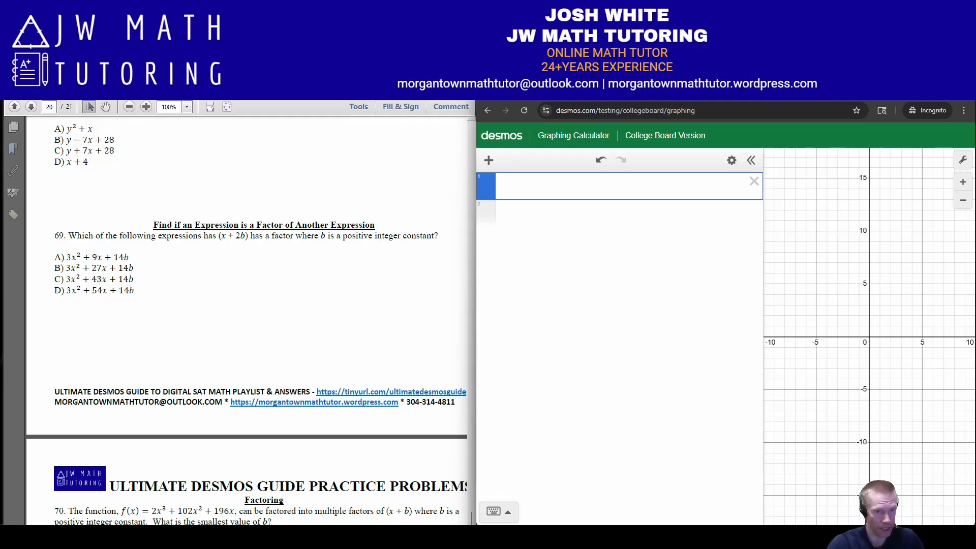
Step: Enter the given factor x+2b as the first expression and answer choice A, 3x^2+9x+14b, as the second
{"action": "type", "text": "x+2b"}
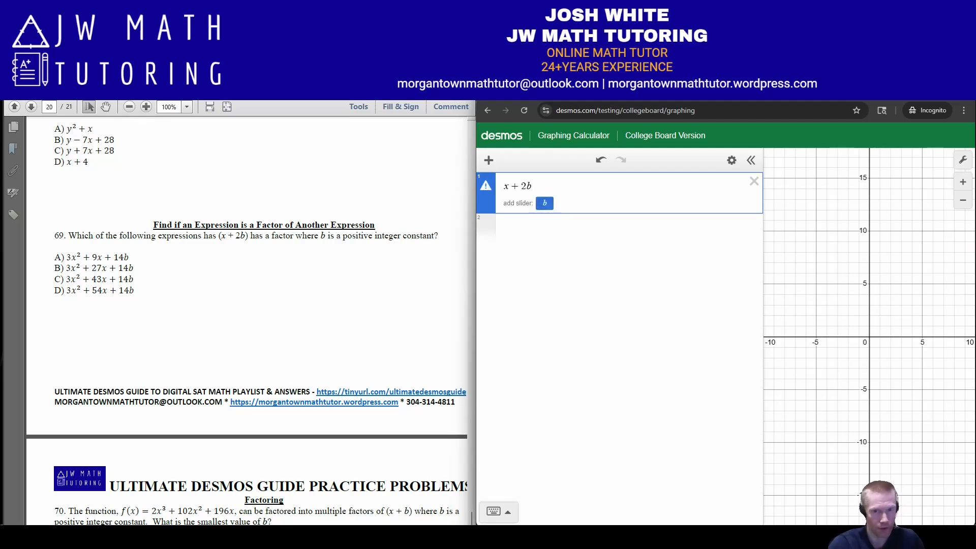
{"action": "key", "text": "Return"}
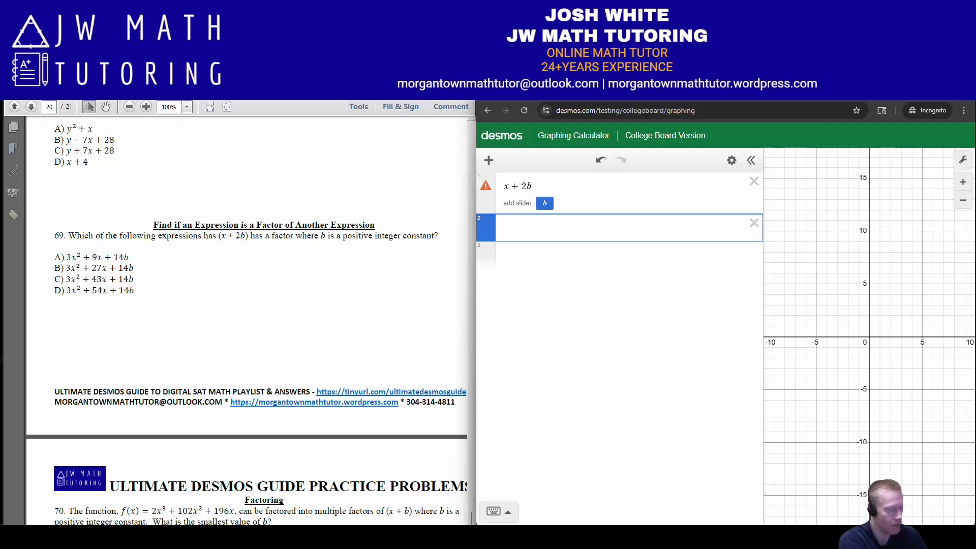
{"action": "type", "text": "3x^2"}
{"action": "key", "text": "Right"}
{"action": "type", "text": "+"}
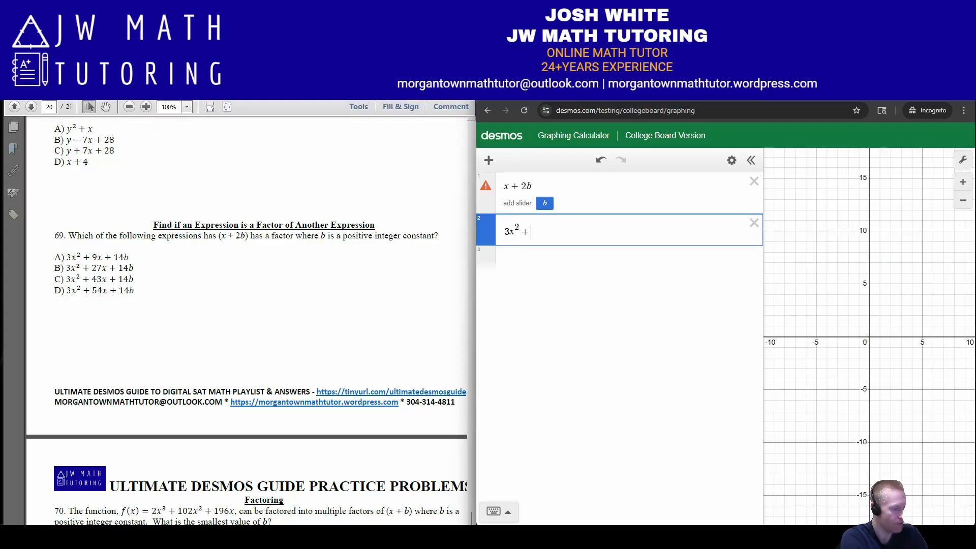
{"action": "type", "text": " 9x + 14b"}
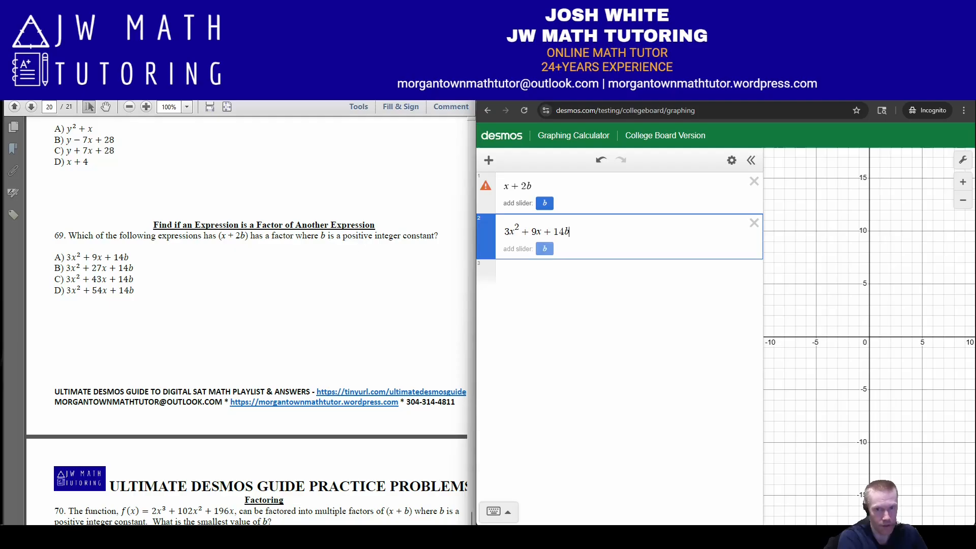
Step: Add answer choice B, 3x^2+27x+14b, as the third expression
{"action": "key", "text": "Return"}
{"action": "type", "text": "3x^2"}
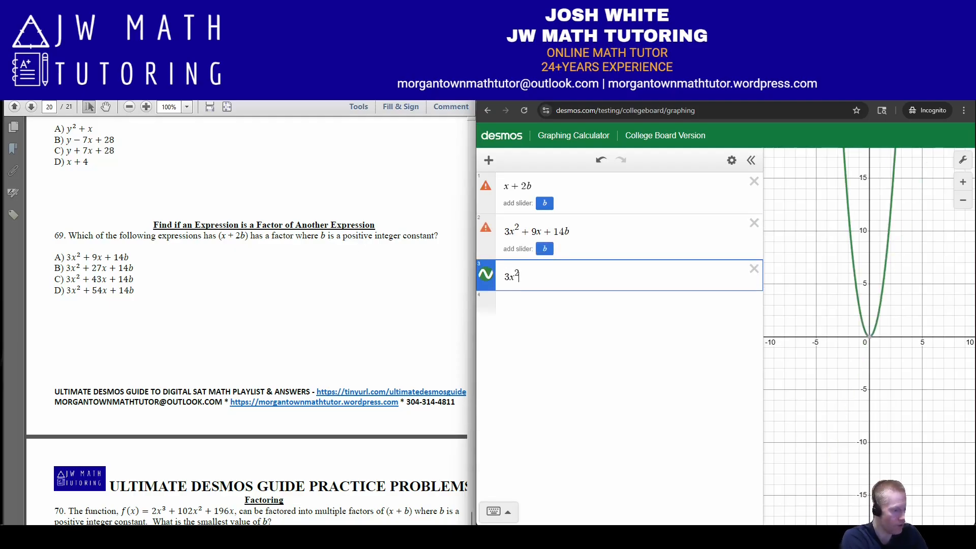
{"action": "key", "text": "Right"}
{"action": "type", "text": "+ 27"}
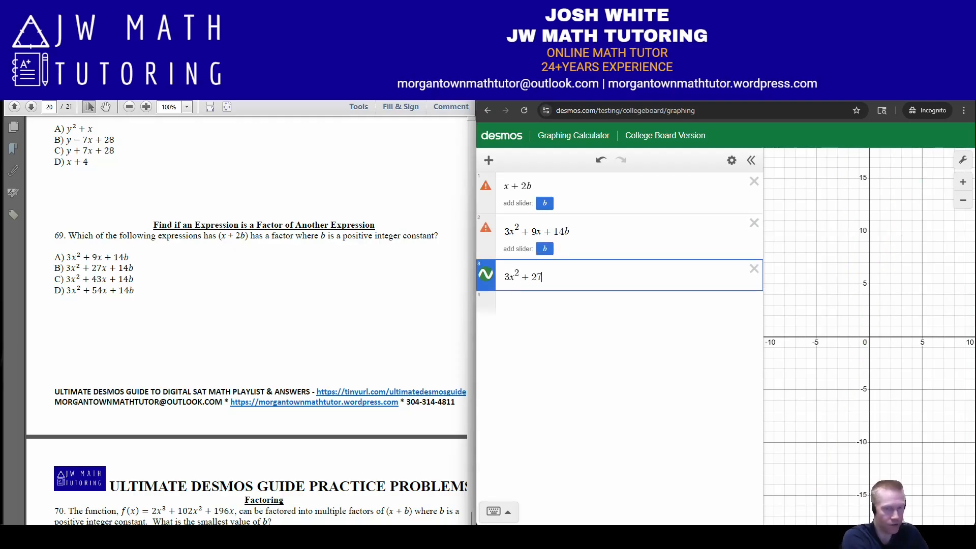
{"action": "type", "text": "x + 14b"}
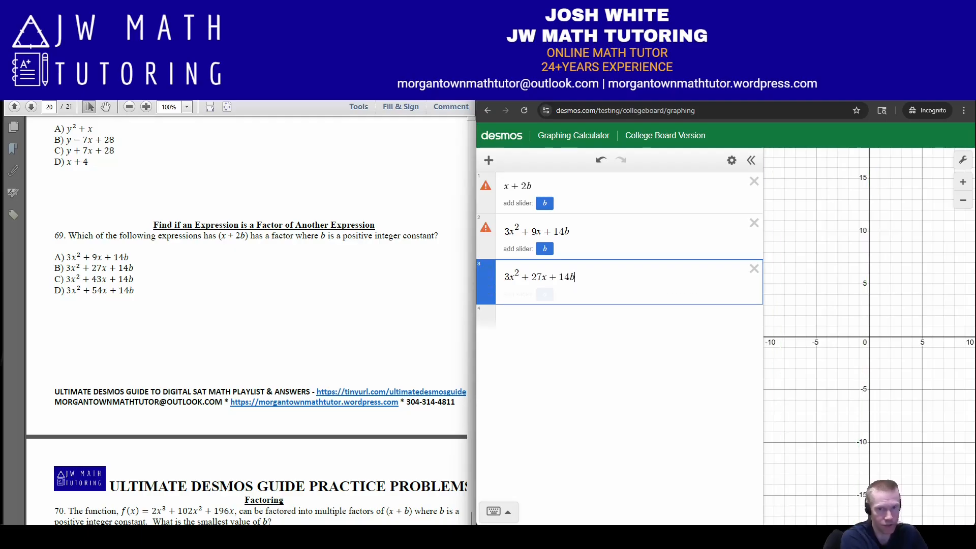
Step: Add answer choice C, 3x^2+43x+14b, as the fourth expression
{"action": "key", "text": "Return"}
{"action": "type", "text": "3x^2"}
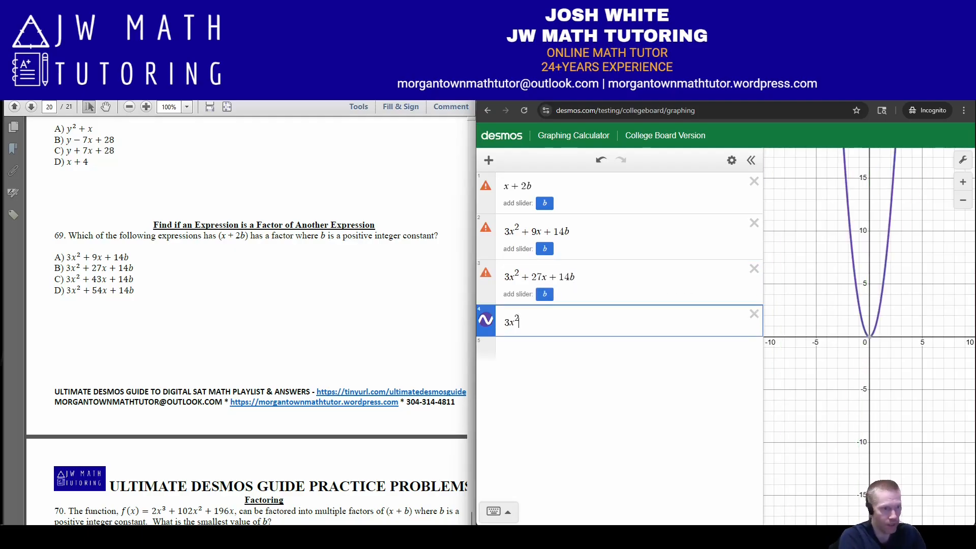
{"action": "key", "text": "Right"}
{"action": "type", "text": "+ 43x"}
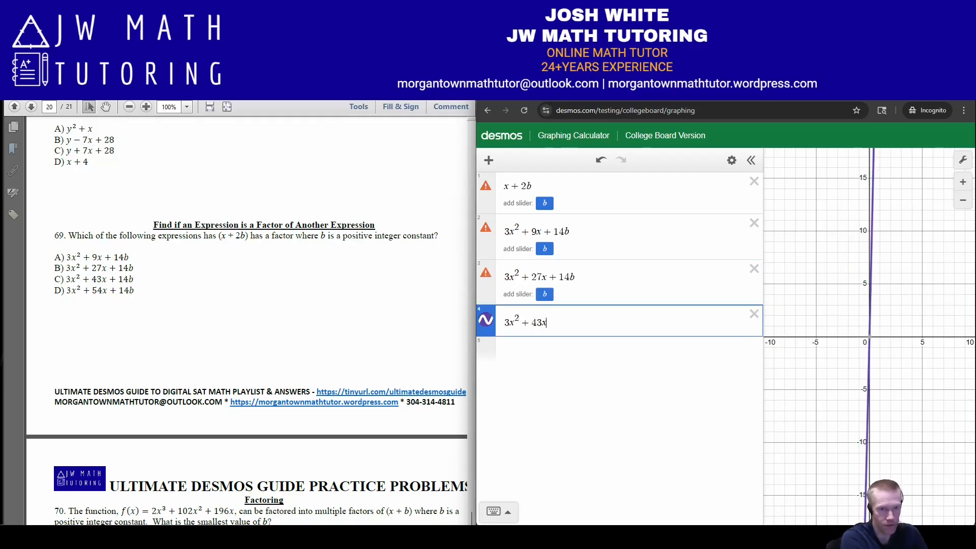
{"action": "type", "text": " + 14b"}
Step: Add answer choice D, 3x^2+54x+14b, as the fifth expression
{"action": "key", "text": "Return"}
{"action": "type", "text": "3x^2"}
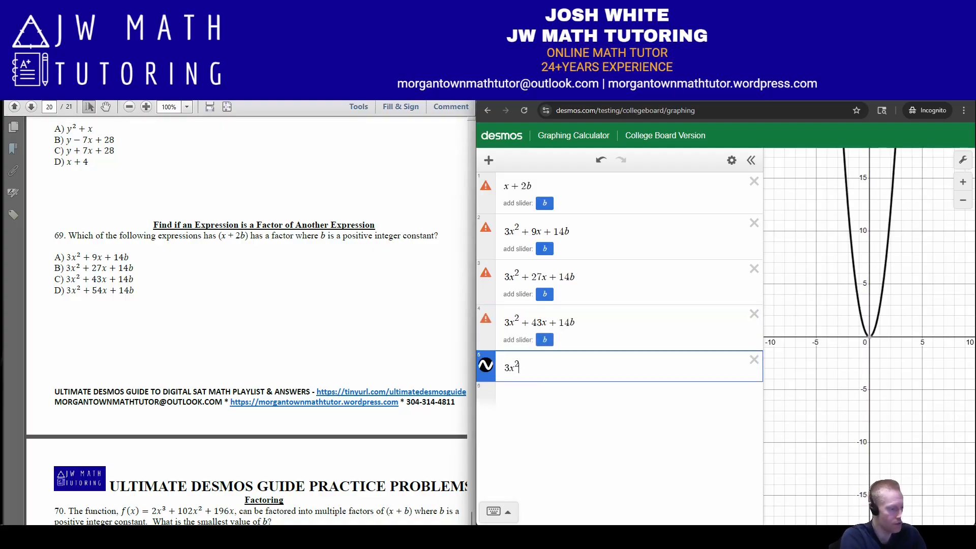
{"action": "key", "text": "Right"}
{"action": "type", "text": "+ 54x"}
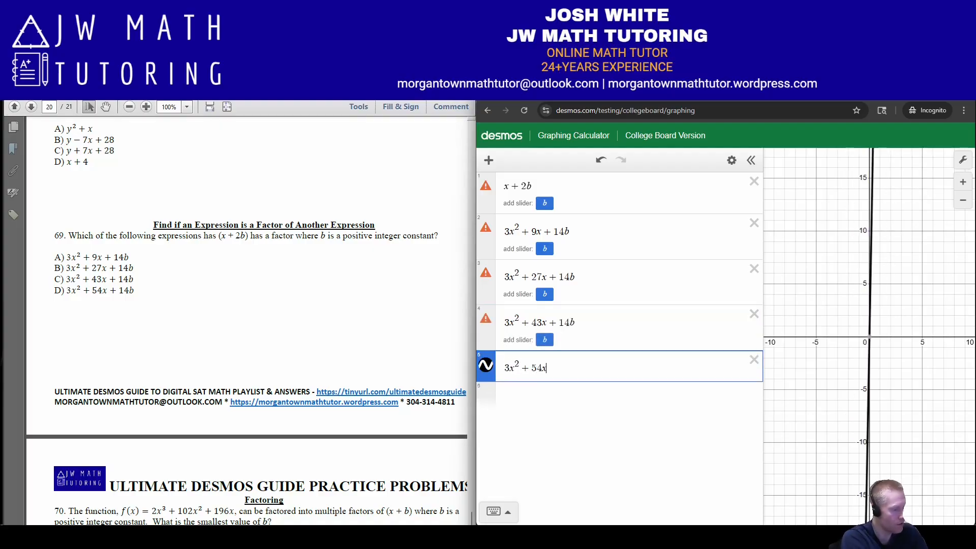
{"action": "type", "text": " + 14b"}
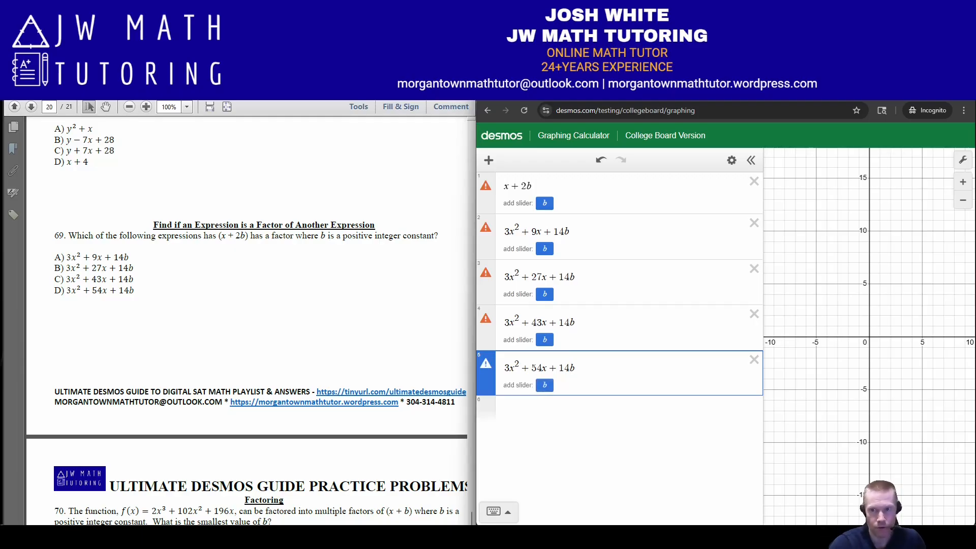
Step: Create a slider for b with a minimum of 1 and a step of 1
{"action": "left_click", "coordinate": [963, 201]}
{"action": "left_click", "coordinate": [545, 385]}
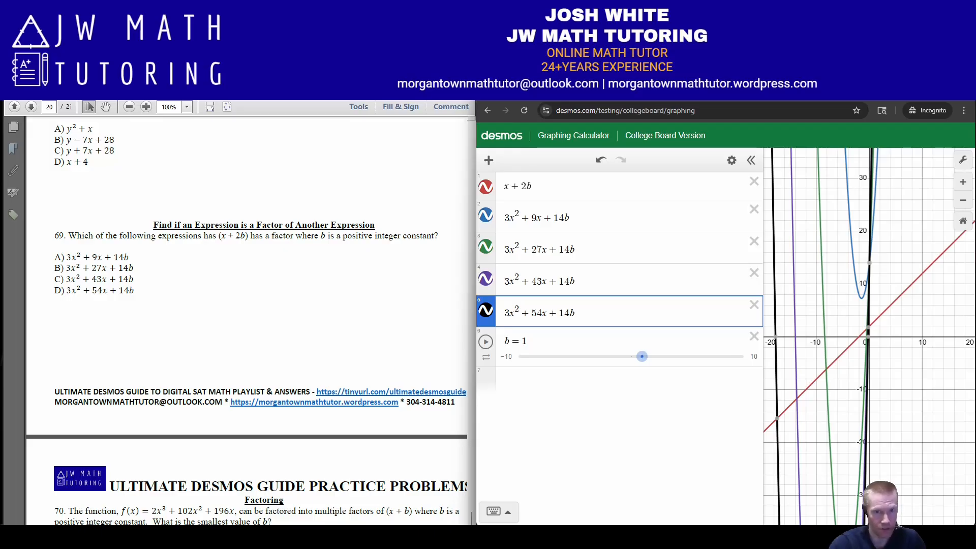
{"action": "left_click", "coordinate": [754, 356]}
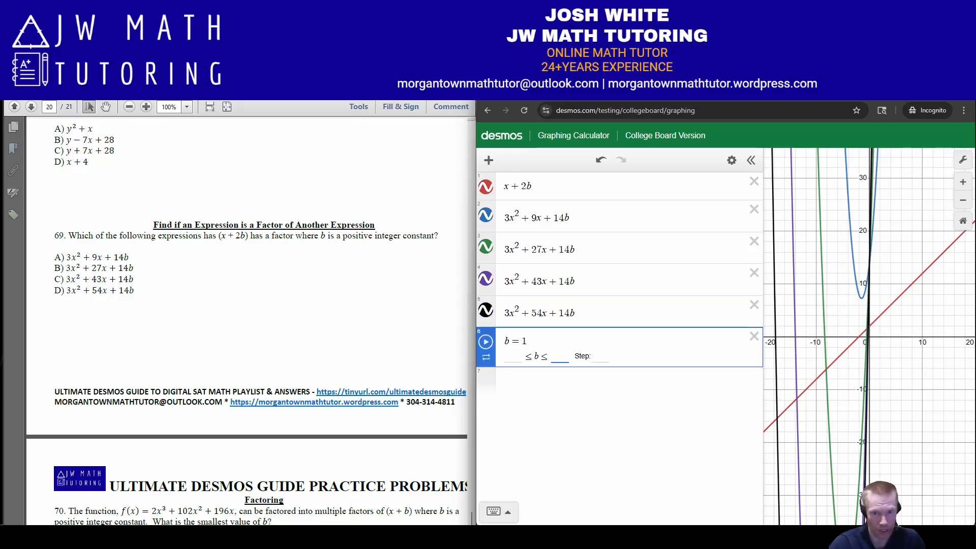
{"action": "left_click", "coordinate": [513, 357]}
{"action": "type", "text": "1"}
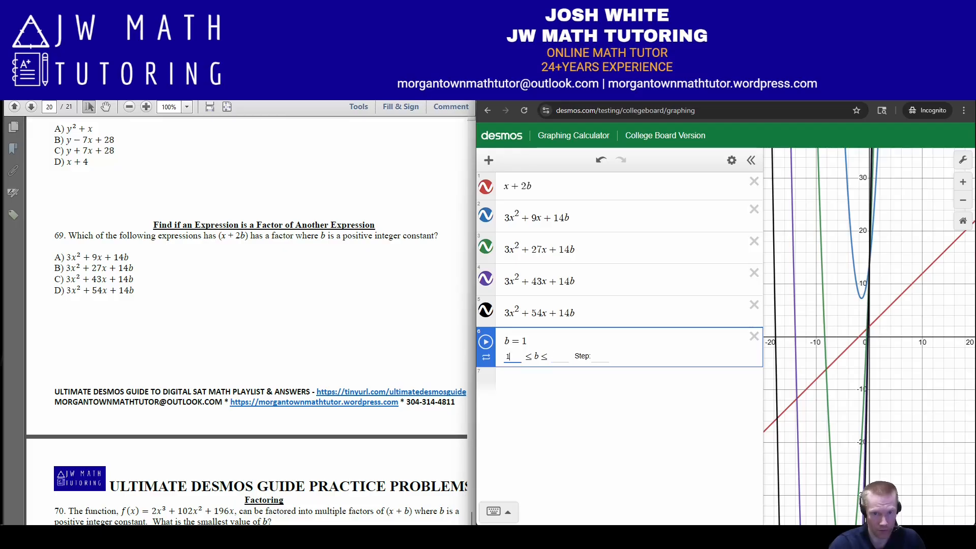
{"action": "left_click", "coordinate": [599, 357]}
{"action": "type", "text": "1"}
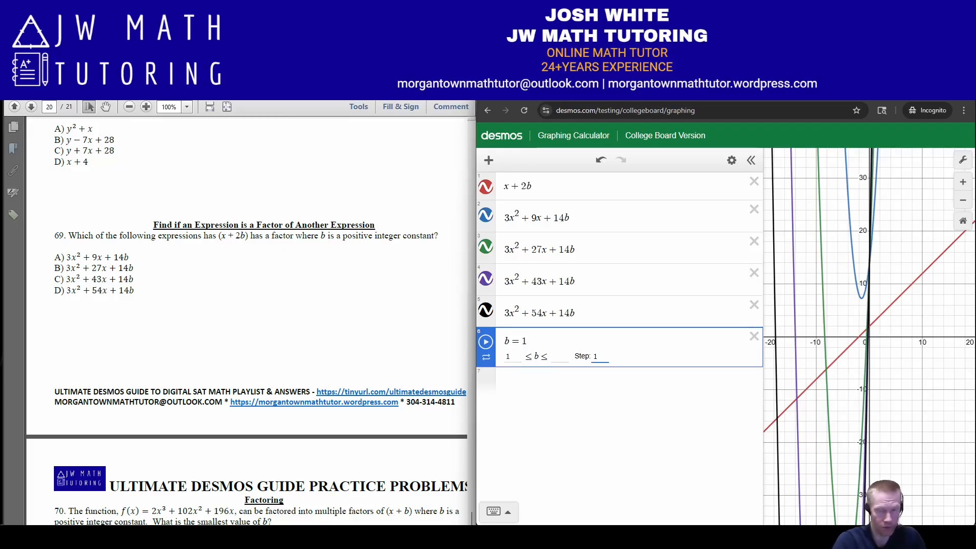
{"action": "key", "text": "Return"}
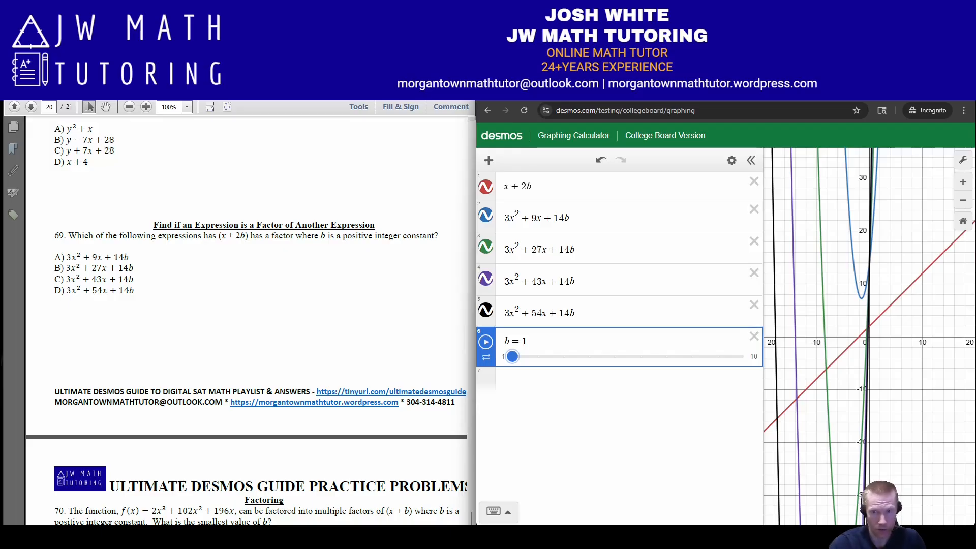
Step: Raise the b slider through 3 and 4 to 6, checking the x-intercept of x+2b against the answer-choice graphs
{"action": "left_click", "coordinate": [859, 337]}
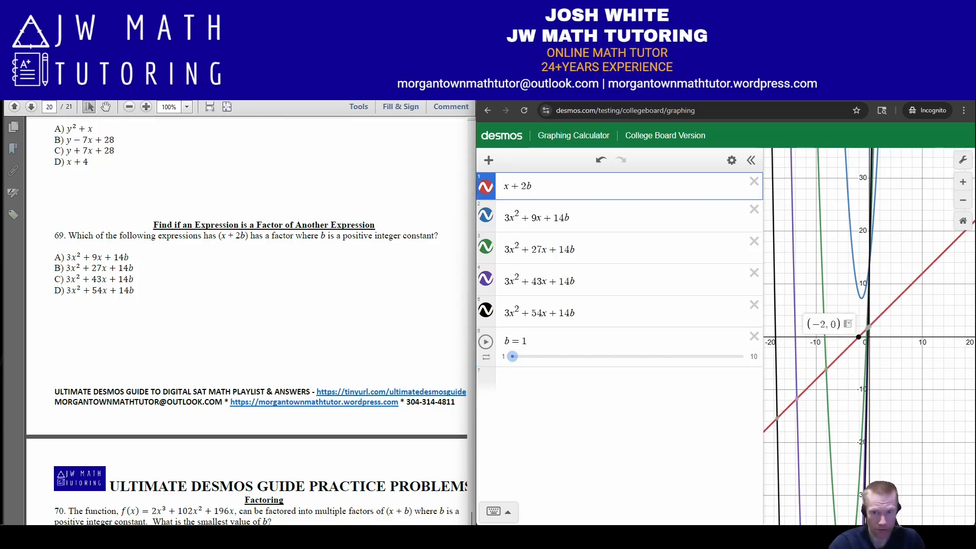
{"action": "left_click_drag", "start_coordinate": [512, 356], "coordinate": [563, 357]}
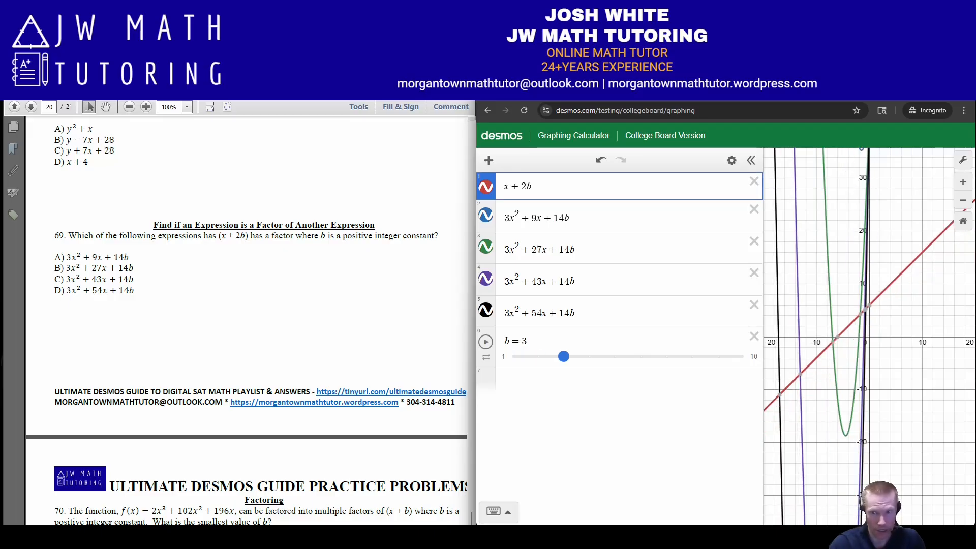
{"action": "left_click_drag", "start_coordinate": [563, 357], "coordinate": [589, 356]}
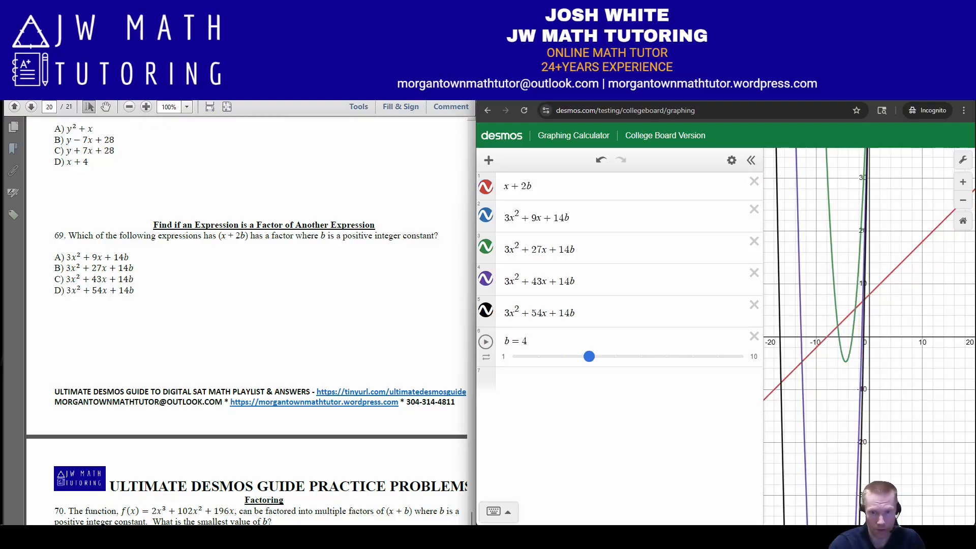
{"action": "left_click_drag", "start_coordinate": [589, 356], "coordinate": [641, 357]}
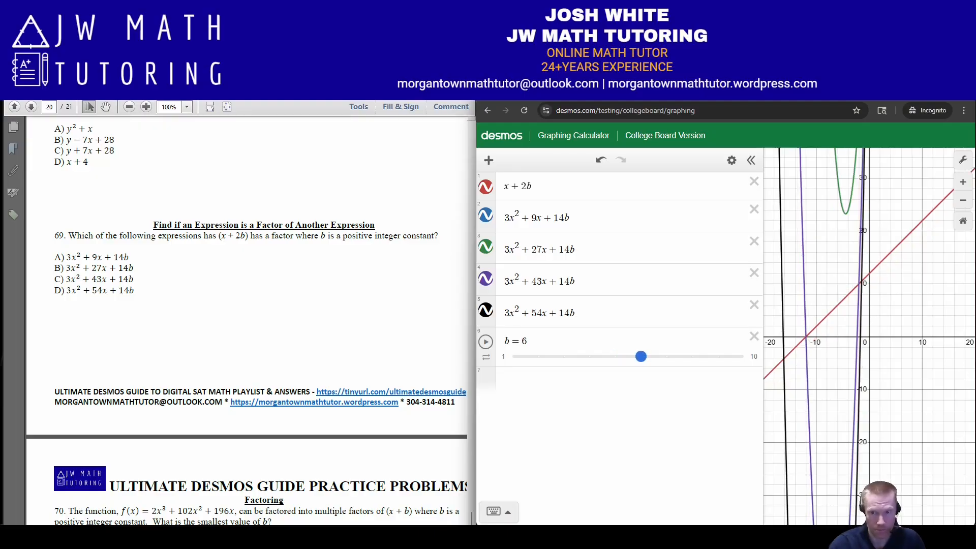
{"action": "left_click", "coordinate": [806, 336]}
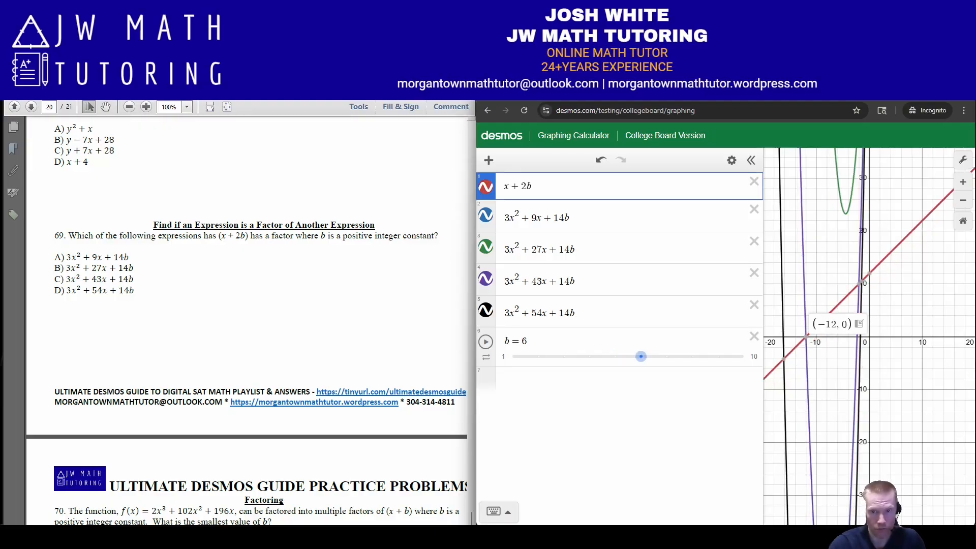
{"action": "mouse_move", "coordinate": [858, 284]}
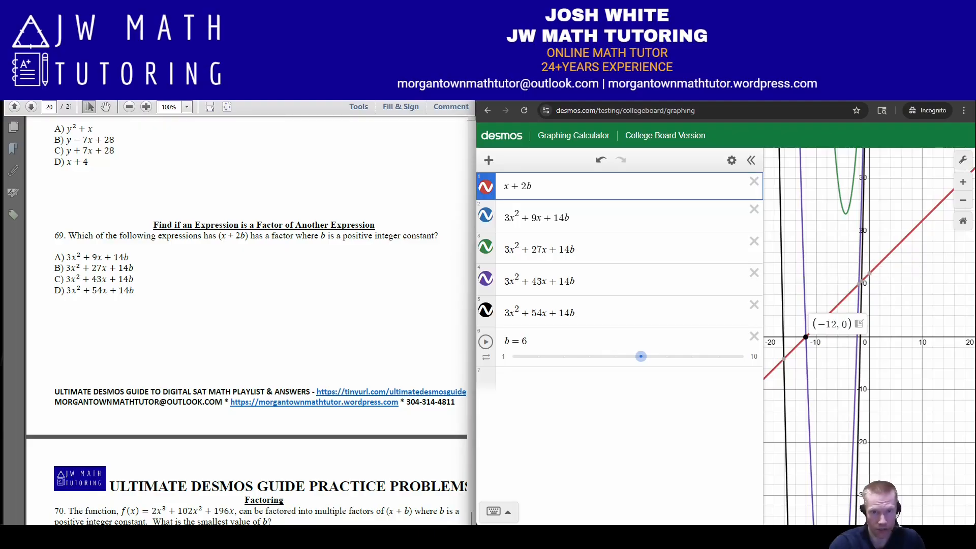
Step: Hide the graphs of choices A, B and D, and circle choice C, 3x^2+43x+14b, in problem 69
{"action": "left_click", "coordinate": [486, 215]}
{"action": "left_click", "coordinate": [486, 246]}
{"action": "left_click", "coordinate": [486, 310]}
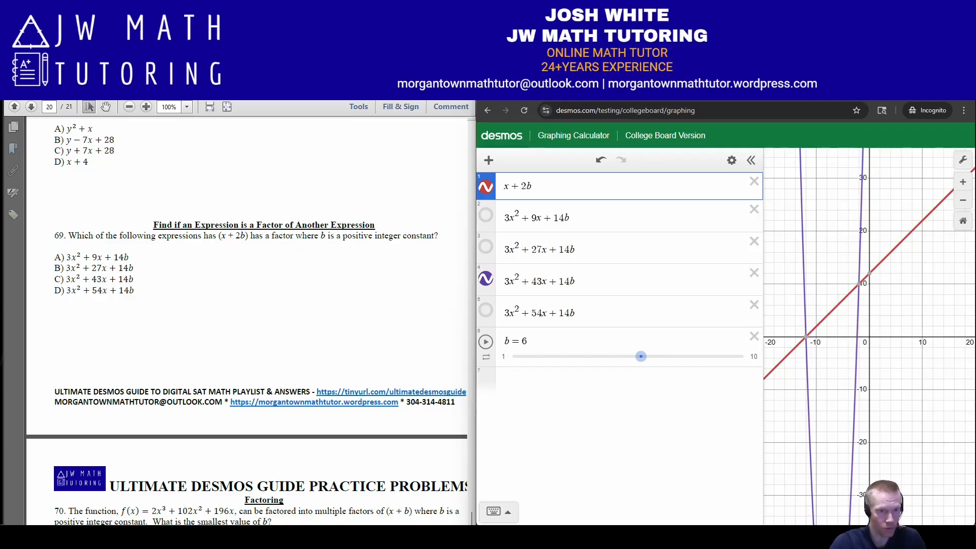
{"action": "mouse_move", "coordinate": [62, 272]}
{"action": "left_mouse_down"}
{"action": "mouse_move", "coordinate": [48, 281]}
{"action": "mouse_move", "coordinate": [125, 289]}
{"action": "mouse_move", "coordinate": [133, 275]}
{"action": "mouse_move", "coordinate": [58, 273]}
{"action": "left_mouse_up"}
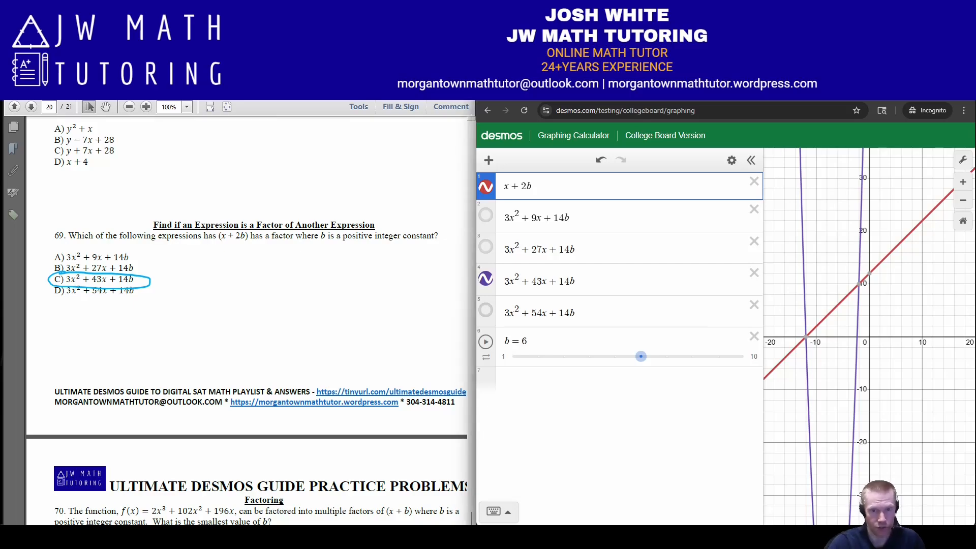
Step: Show the graph of choice D, 3x^2+54x+14b, again and raise the b slider through 7 to 8
{"action": "left_click", "coordinate": [486, 310]}
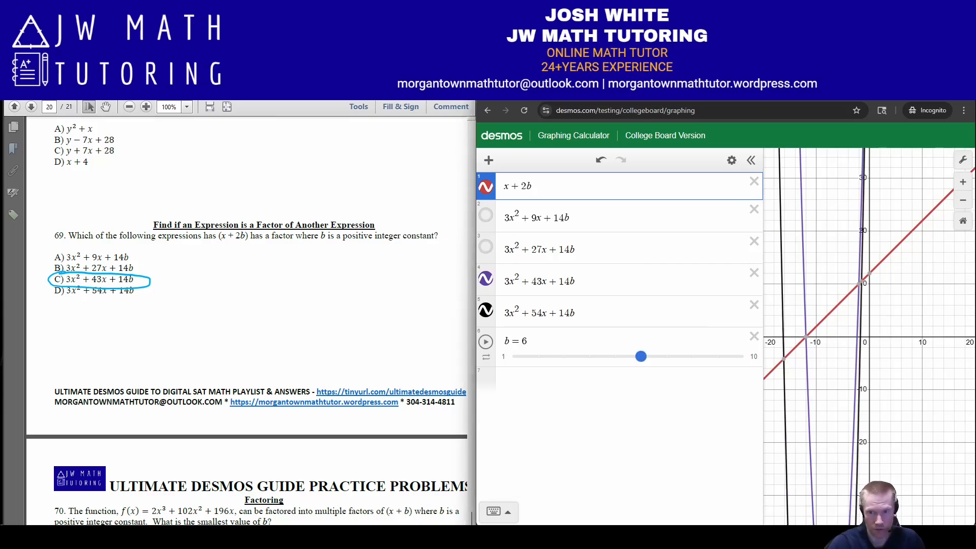
{"action": "left_click_drag", "start_coordinate": [641, 356], "coordinate": [667, 356]}
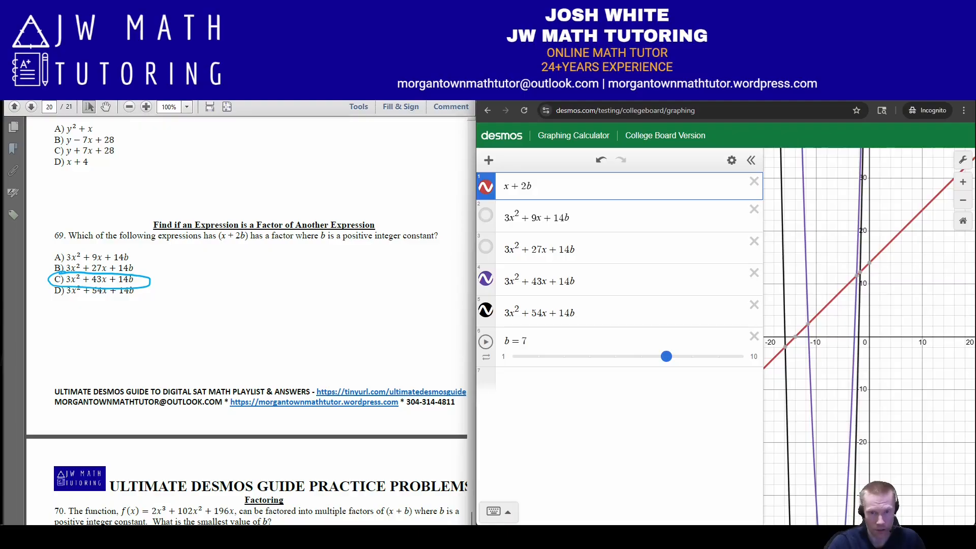
{"action": "left_click_drag", "start_coordinate": [666, 357], "coordinate": [692, 356]}
{"action": "left_click", "coordinate": [693, 356]}
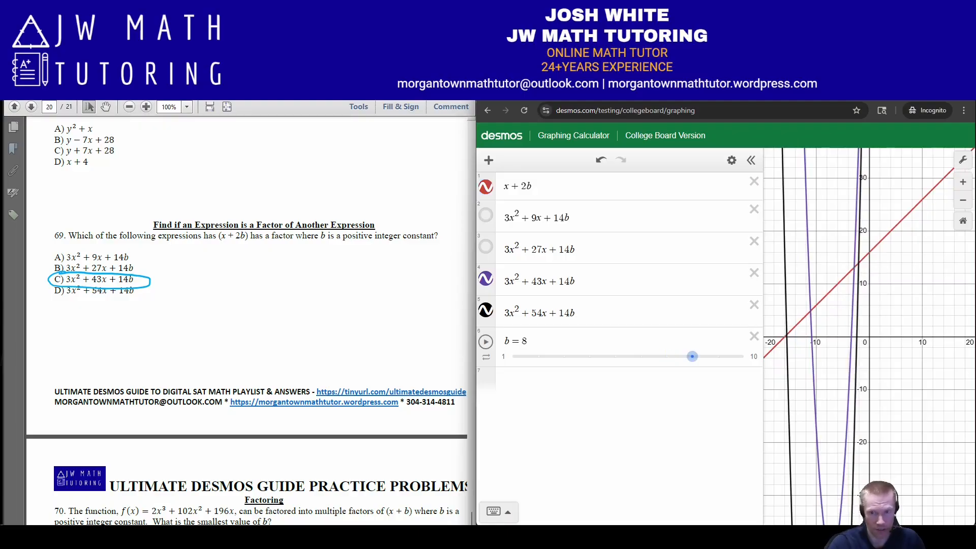
Step: Compare the x-intercept of x+2b with the nearby x-intercept of 3x^2+54x+14b by marking both points up close
{"action": "left_click_drag", "start_coordinate": [869, 336], "coordinate": [893, 297]}
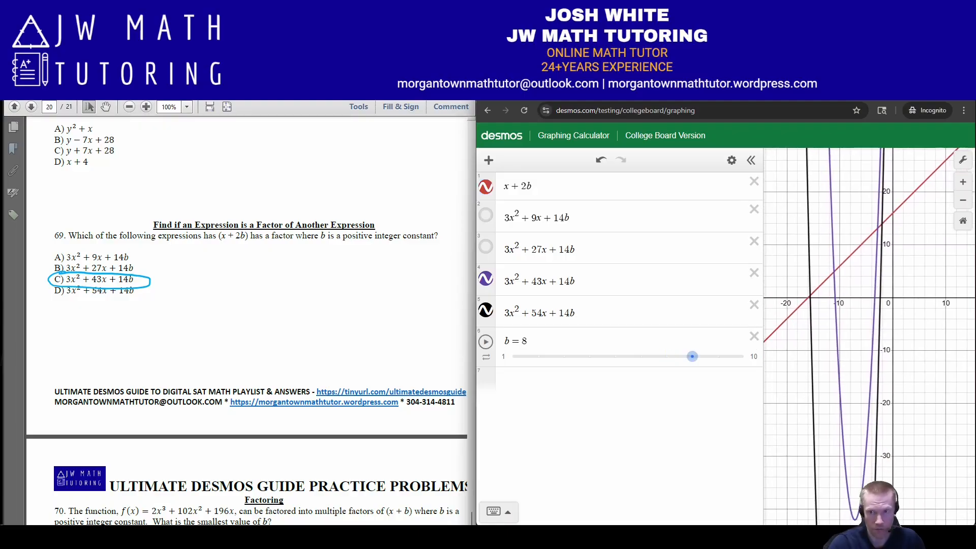
{"action": "scroll", "coordinate": [819, 307], "scroll_direction": "up", "scroll_amount": 10}
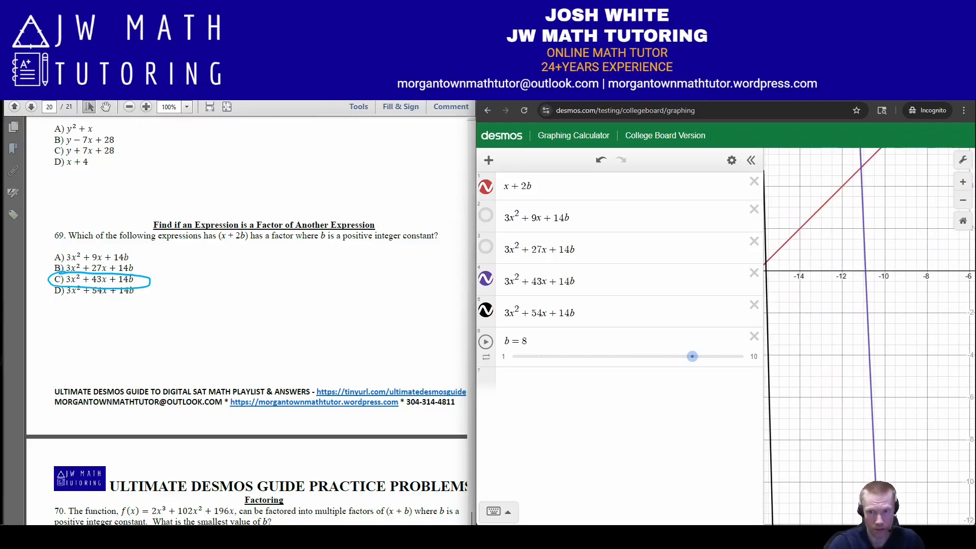
{"action": "left_click_drag", "start_coordinate": [819, 306], "coordinate": [907, 317]}
{"action": "left_click", "coordinate": [847, 281]}
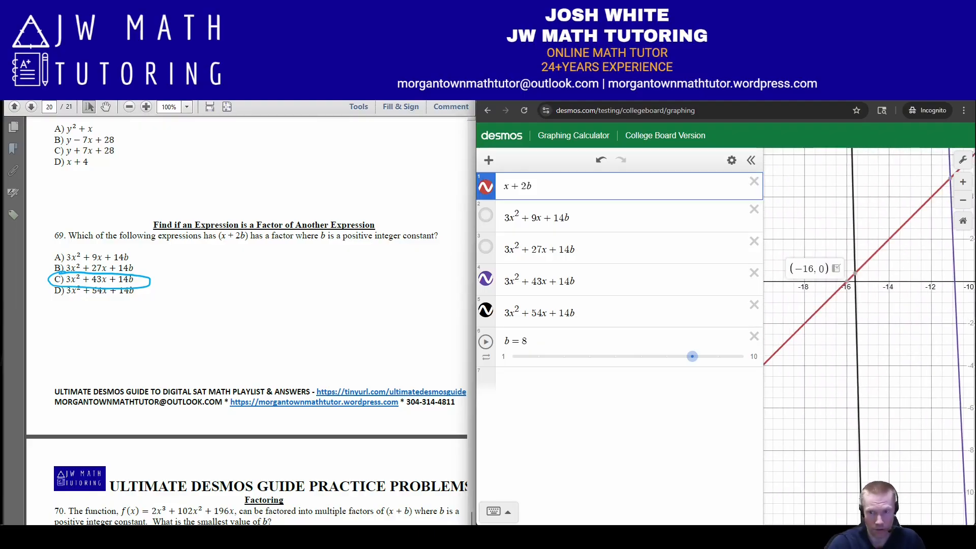
{"action": "mouse_move", "coordinate": [855, 272]}
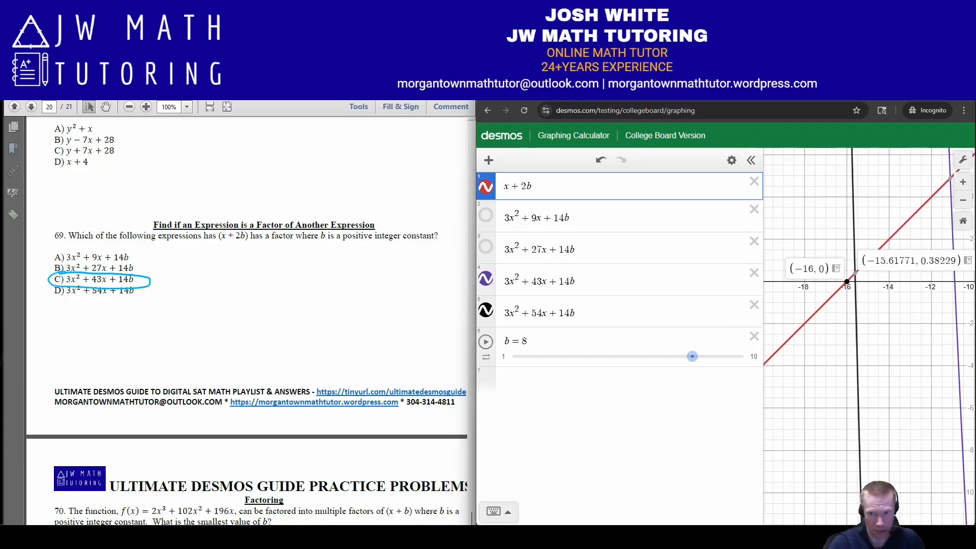
{"action": "left_click", "coordinate": [855, 281]}
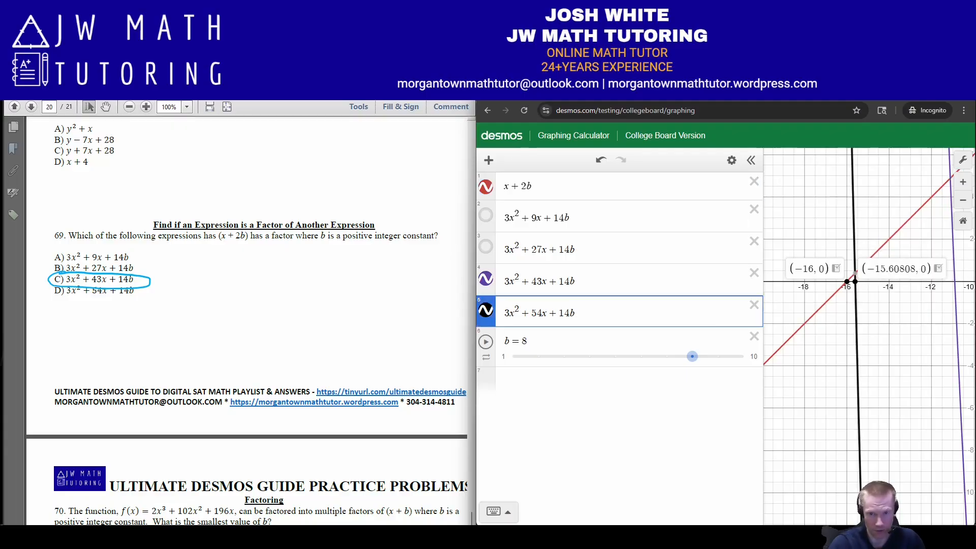
Step: Set b to 10, view the wider graph, and hide the graph of choice D, 3x^2+54x+14b
{"action": "left_click_drag", "start_coordinate": [693, 356], "coordinate": [743, 356]}
{"action": "left_click", "coordinate": [963, 200]}
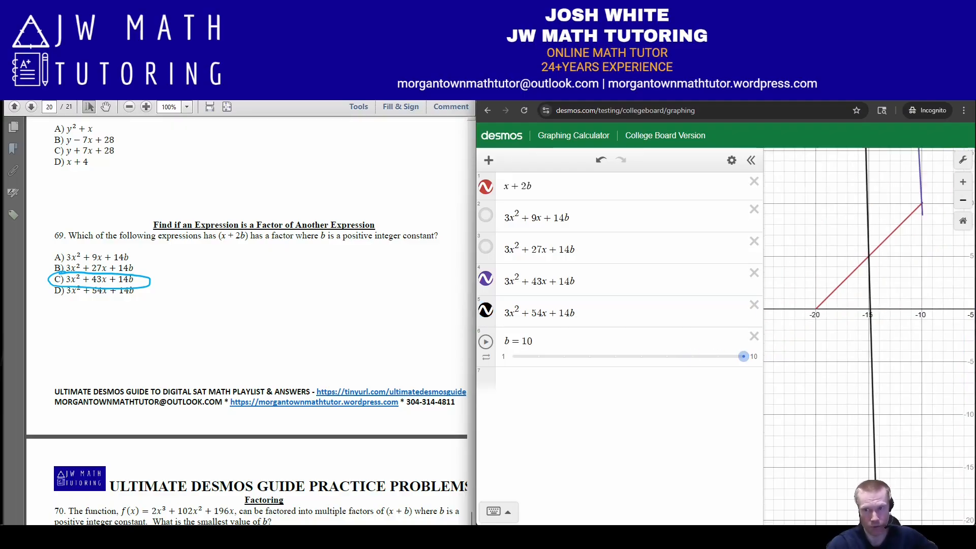
{"action": "left_click", "coordinate": [962, 201]}
{"action": "left_click", "coordinate": [963, 201]}
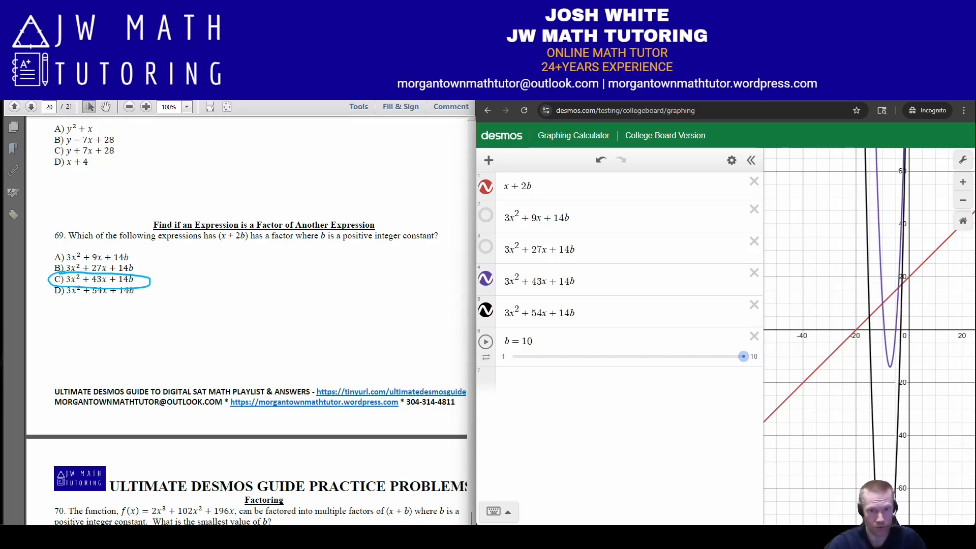
{"action": "left_click", "coordinate": [485, 310]}
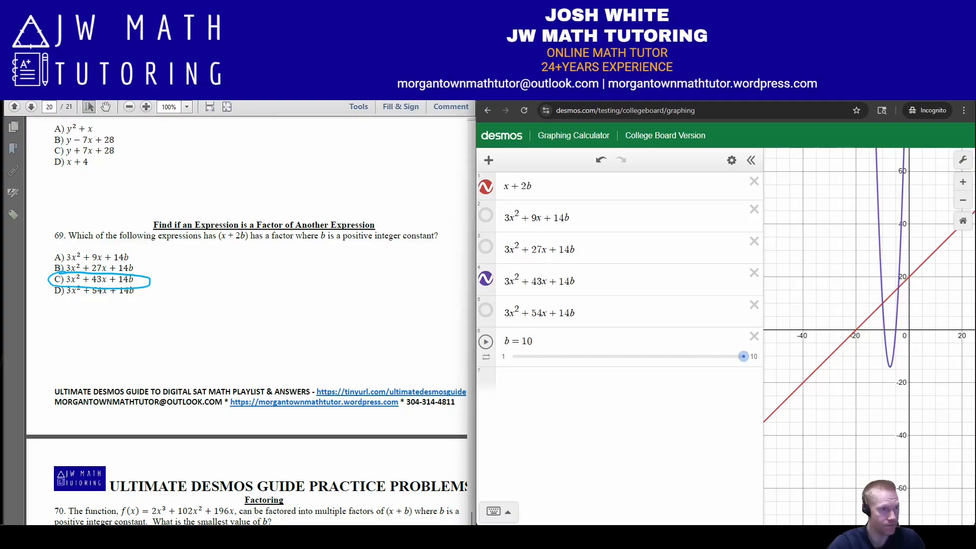
Step: Clear the circle from problem 69 and switch to the guide document's section on factoring quadratics and other polynomials
{"action": "key", "text": "Escape"}
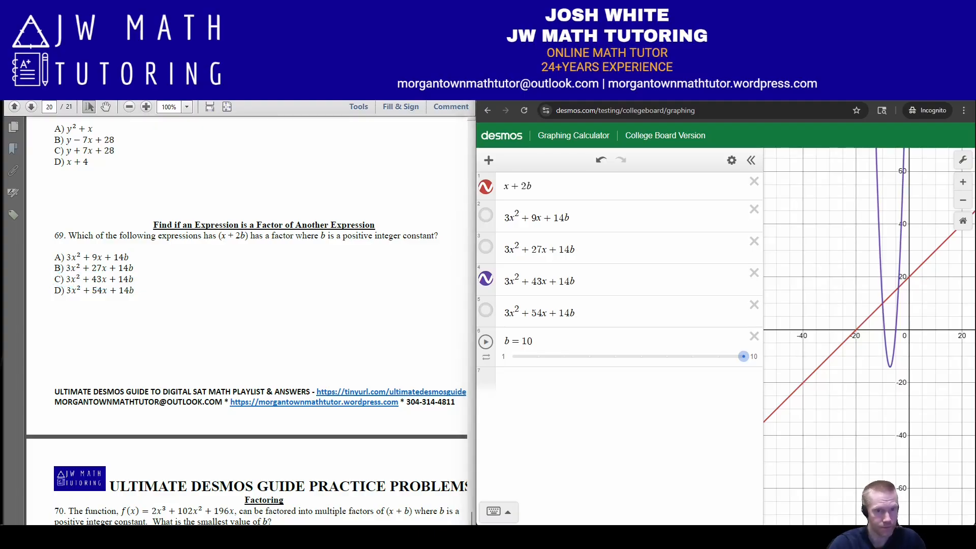
{"action": "scroll", "coordinate": [247, 321], "scroll_direction": "down", "scroll_amount": 5}
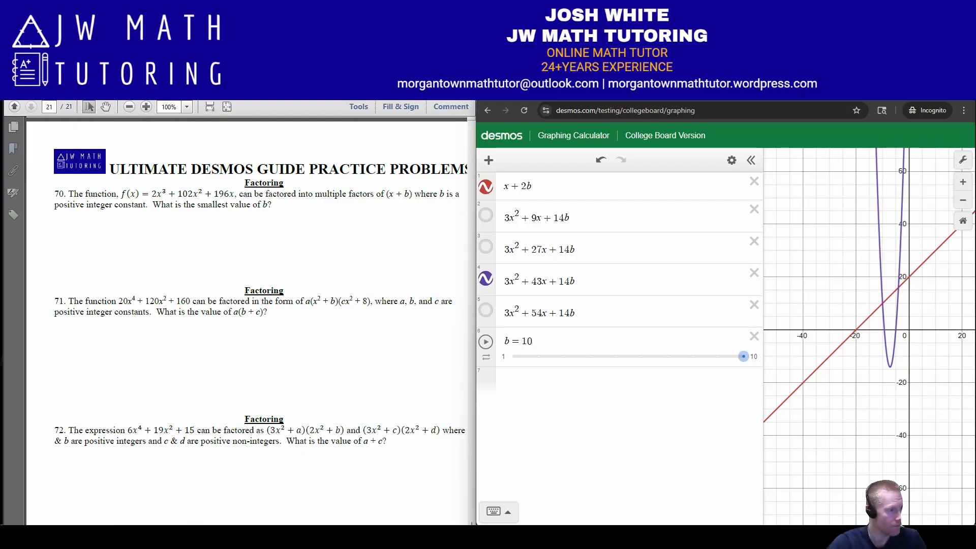
{"action": "key", "text": "alt+Tab"}
{"action": "scroll", "coordinate": [247, 308], "scroll_direction": "down", "scroll_amount": 1}
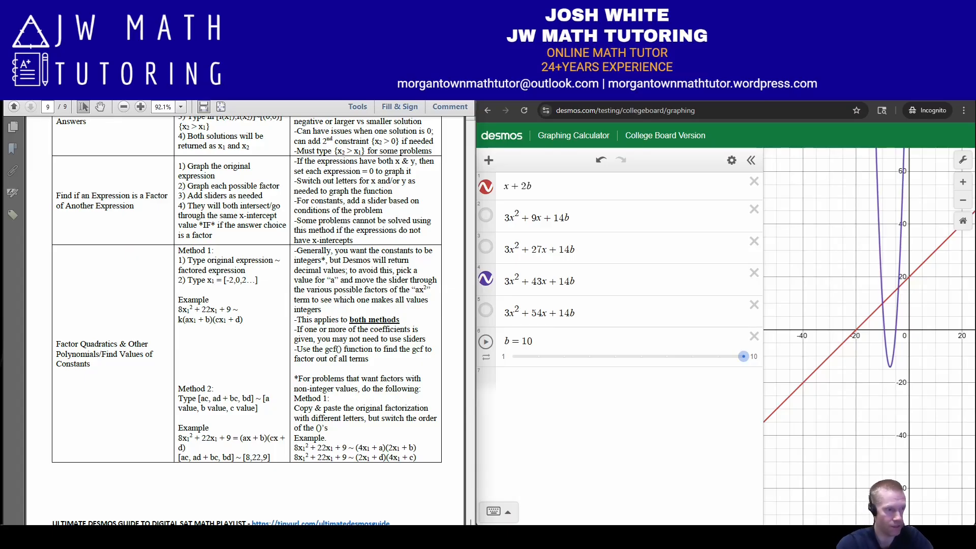
Step: Replace all the expressions with 2x^2+x-1 and mark both of its x-intercepts on the graph
{"action": "left_click", "coordinate": [731, 160]}
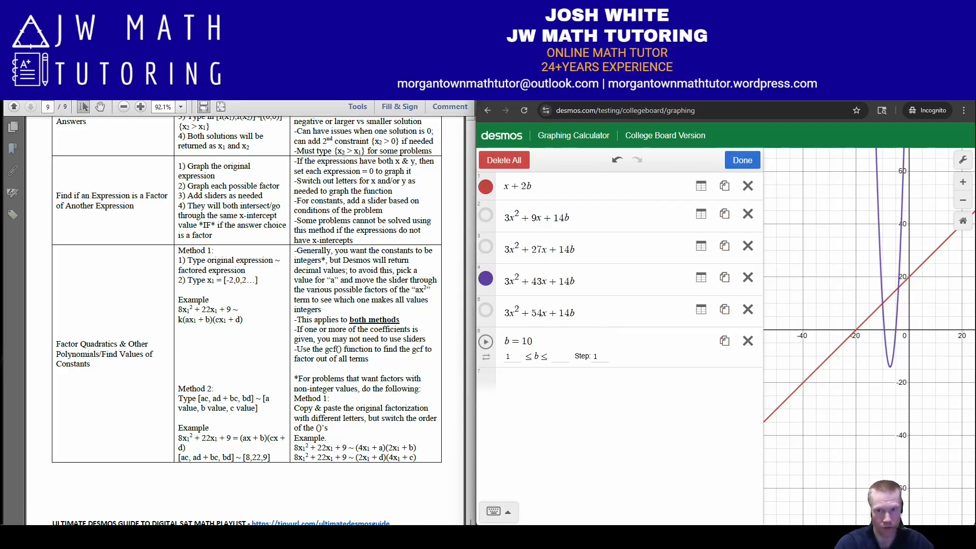
{"action": "left_click", "coordinate": [504, 160]}
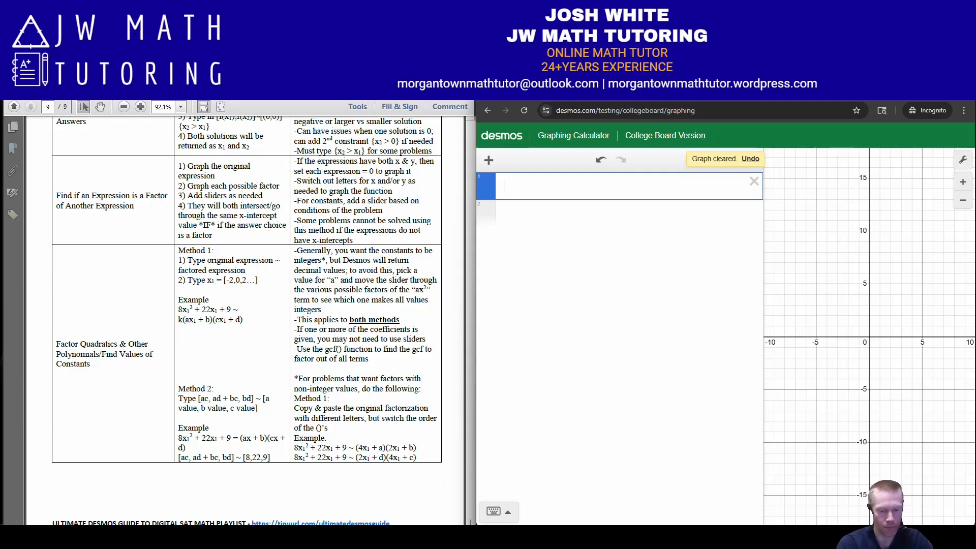
{"action": "type", "text": "2"}
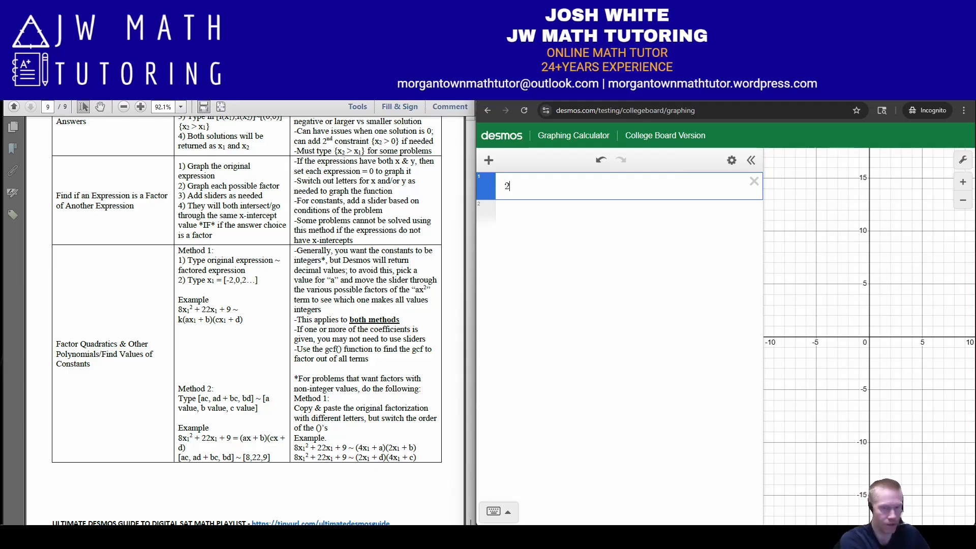
{"action": "type", "text": "x^2+x-1"}
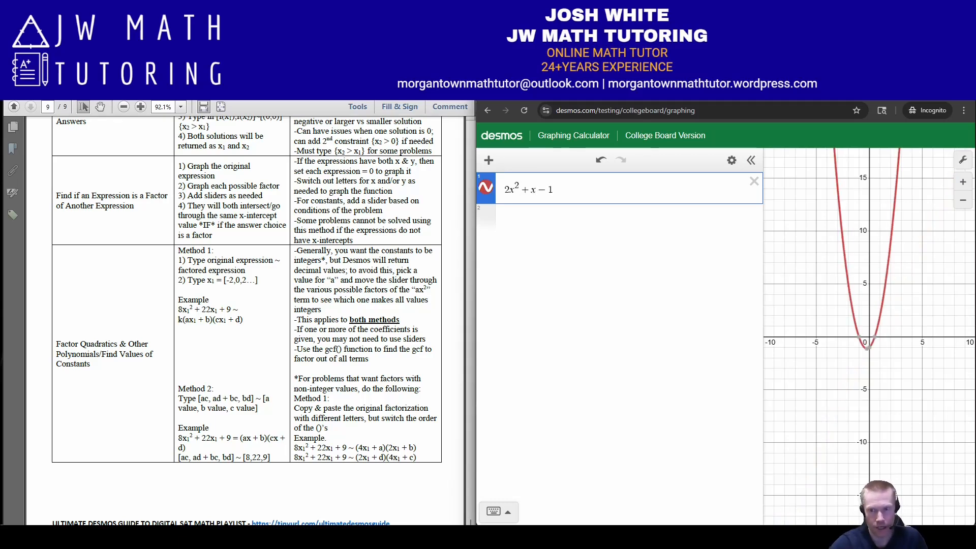
{"action": "left_click", "coordinate": [858, 337]}
{"action": "left_click", "coordinate": [875, 337]}
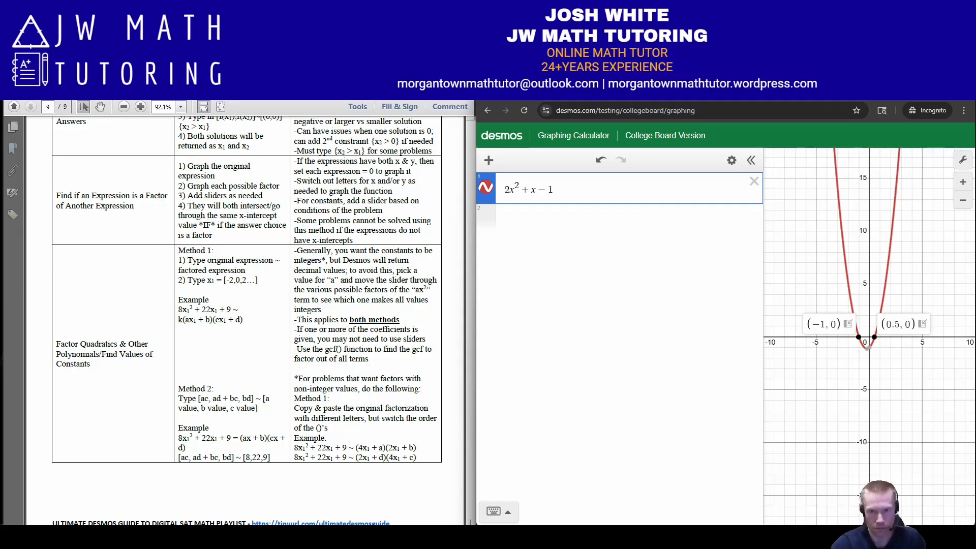
Step: Add the factored expression (x--1)(x+5) as the second expression
{"action": "key", "text": "Return"}
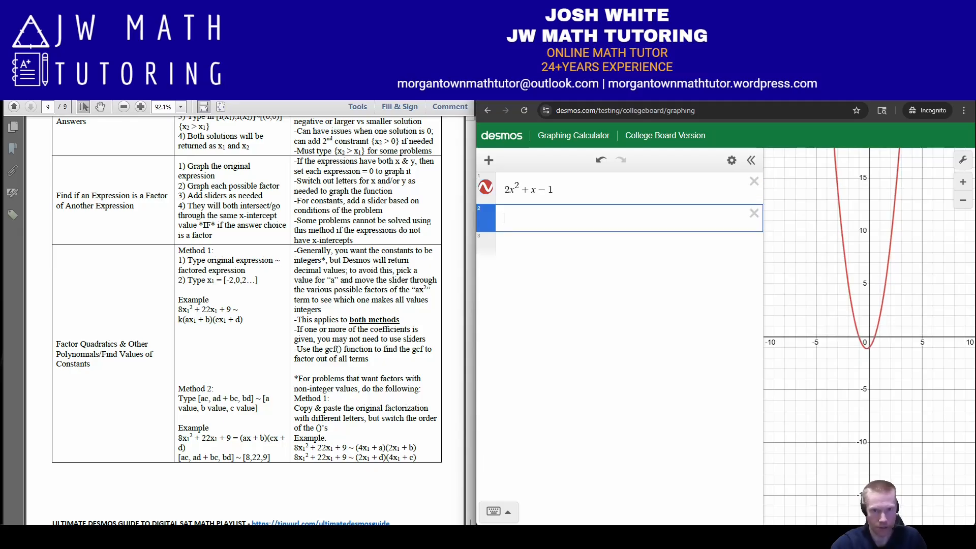
{"action": "type", "text": "(x"}
{"action": "type", "text": "-"}
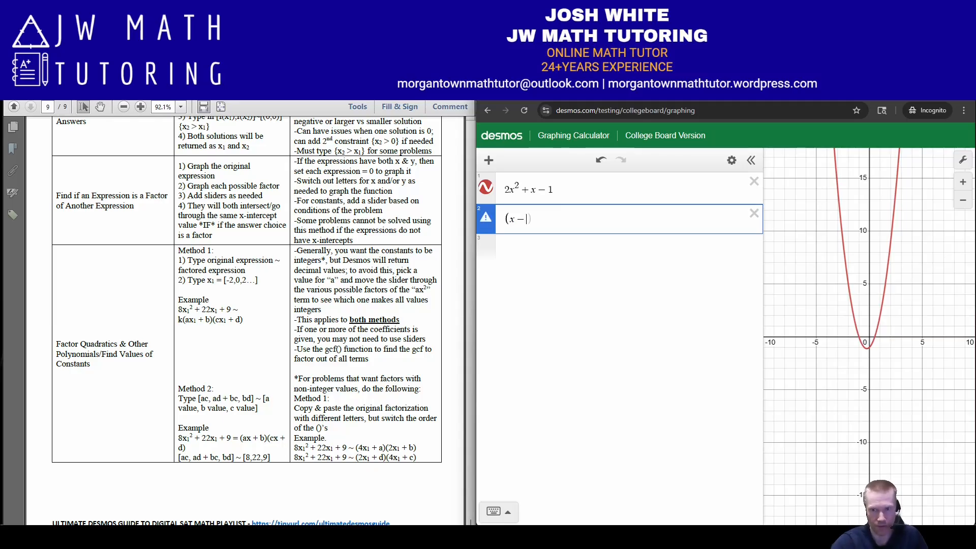
{"action": "type", "text": "-1"}
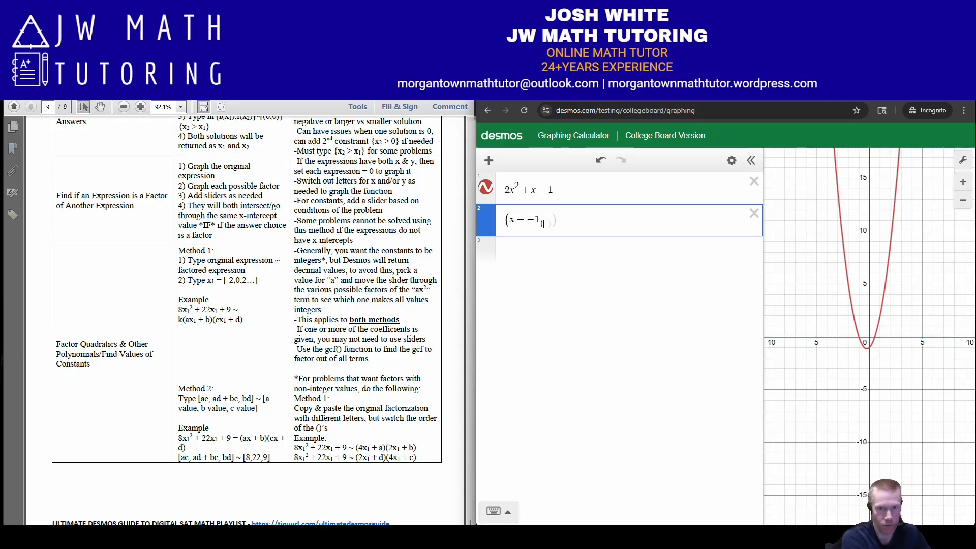
{"action": "type", "text": ")("}
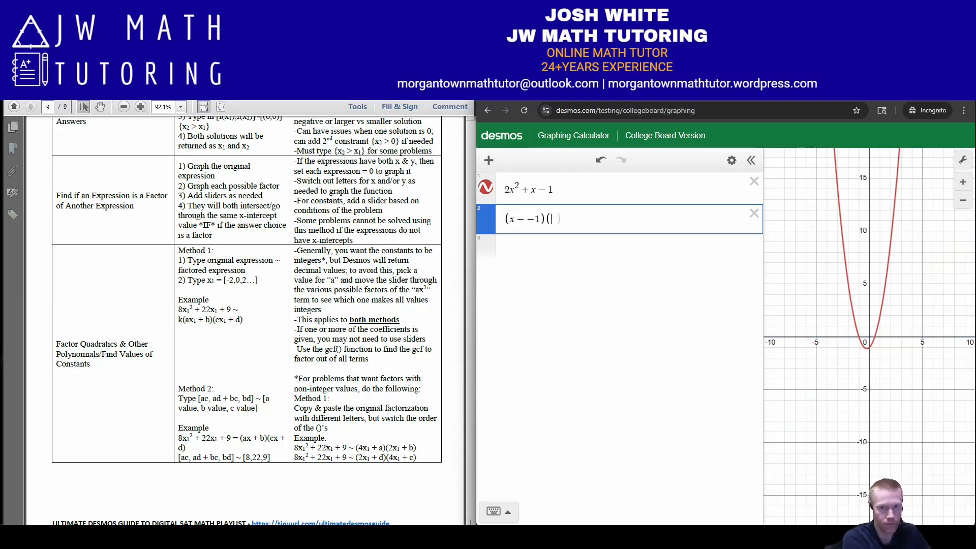
{"action": "type", "text": "x+5)"}
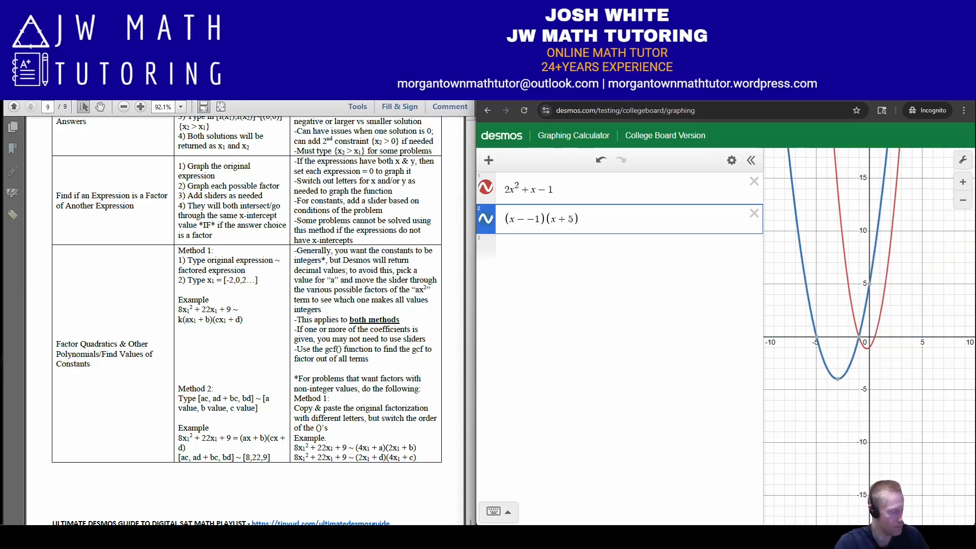
Step: Change the second factor of the factored expression to (x-.5), checking it against the parabola's positive x-intercept
{"action": "key", "text": "Left"}
{"action": "key", "text": "Left"}
{"action": "type", "text": "."}
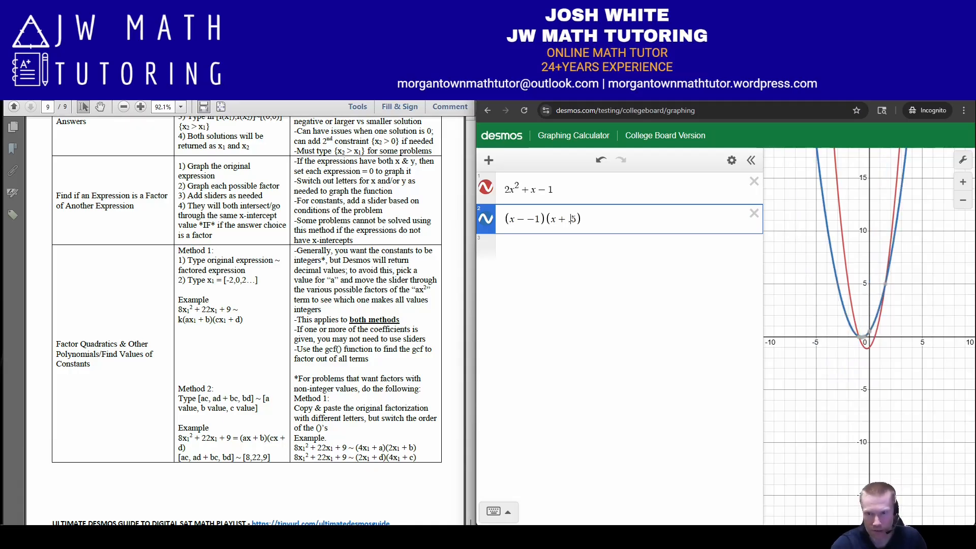
{"action": "left_click", "coordinate": [874, 337]}
{"action": "left_click", "coordinate": [568, 219]}
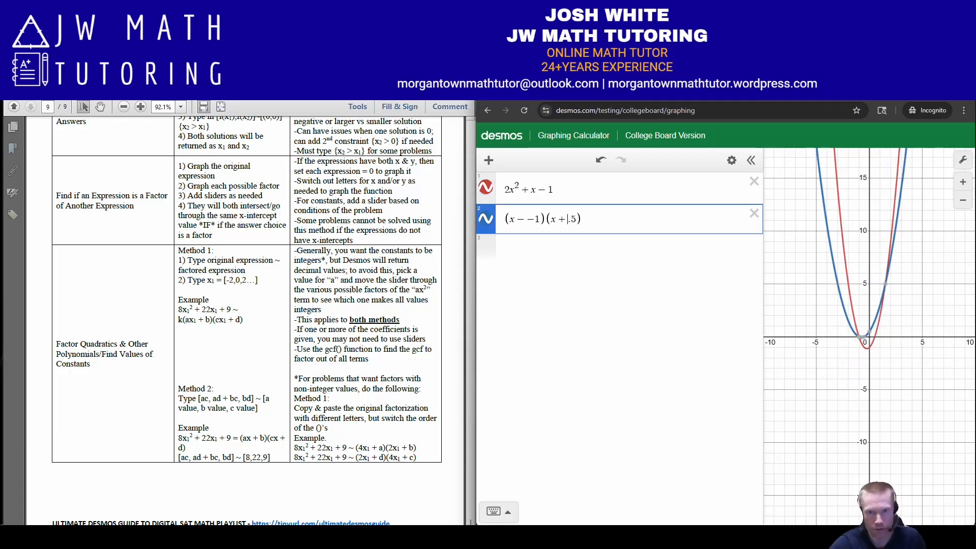
{"action": "key", "text": "BackSpace"}
{"action": "type", "text": "-"}
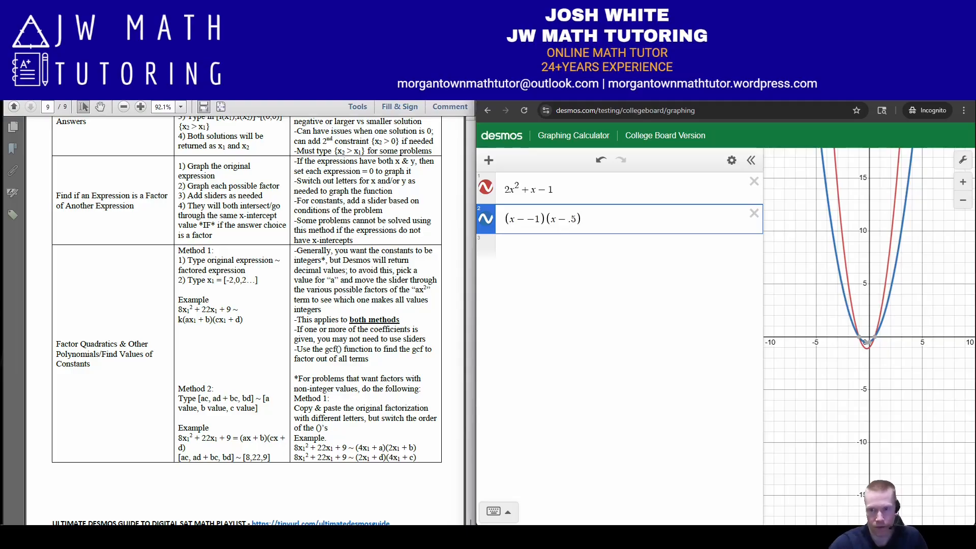
Step: Check the negative x-intercept shared by the two parabolas, showing its coordinates on the graph
{"action": "scroll", "coordinate": [869, 337], "scroll_direction": "up", "scroll_amount": 5}
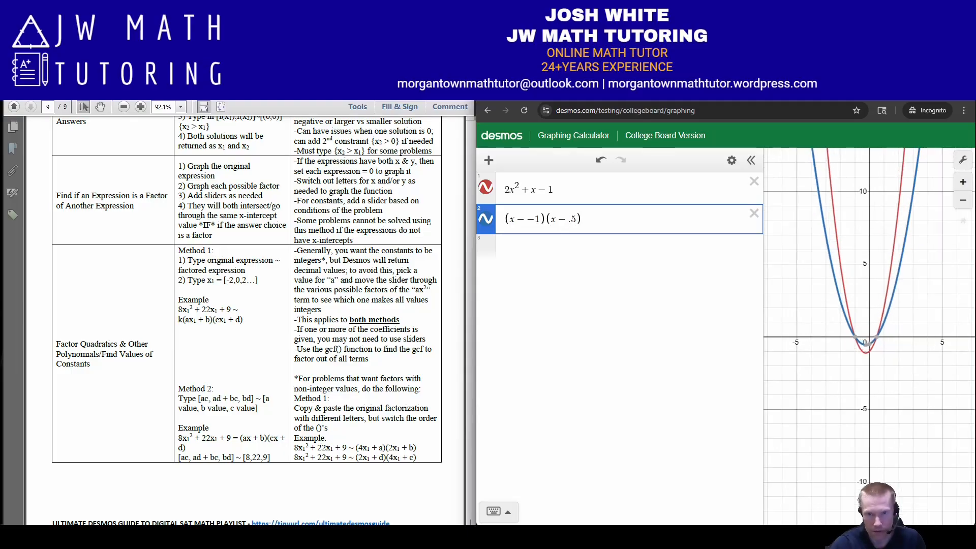
{"action": "left_click", "coordinate": [829, 335]}
{"action": "left_click", "coordinate": [827, 337]}
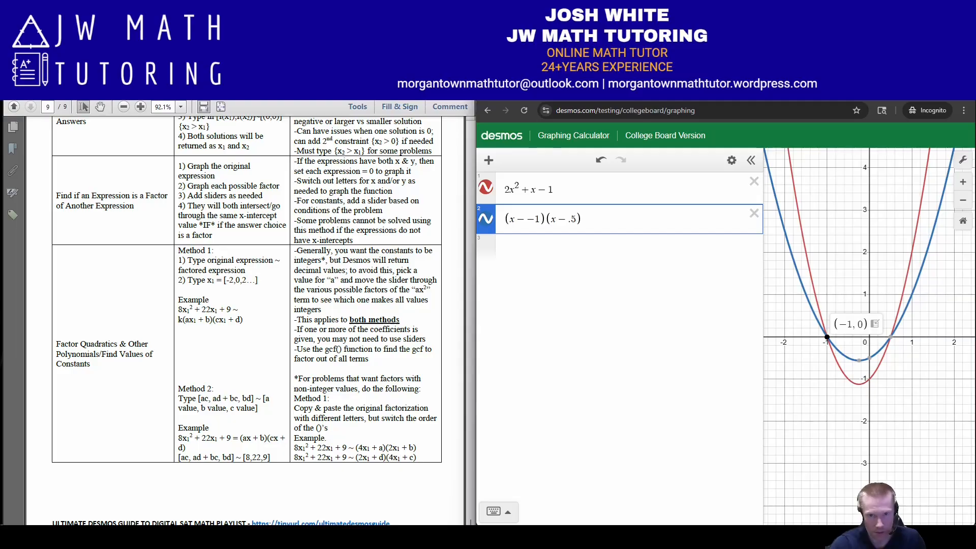
Step: Change the second factor of the factored expression to (2x-1) so its graph matches the original quadratic
{"action": "left_click", "coordinate": [552, 219]}
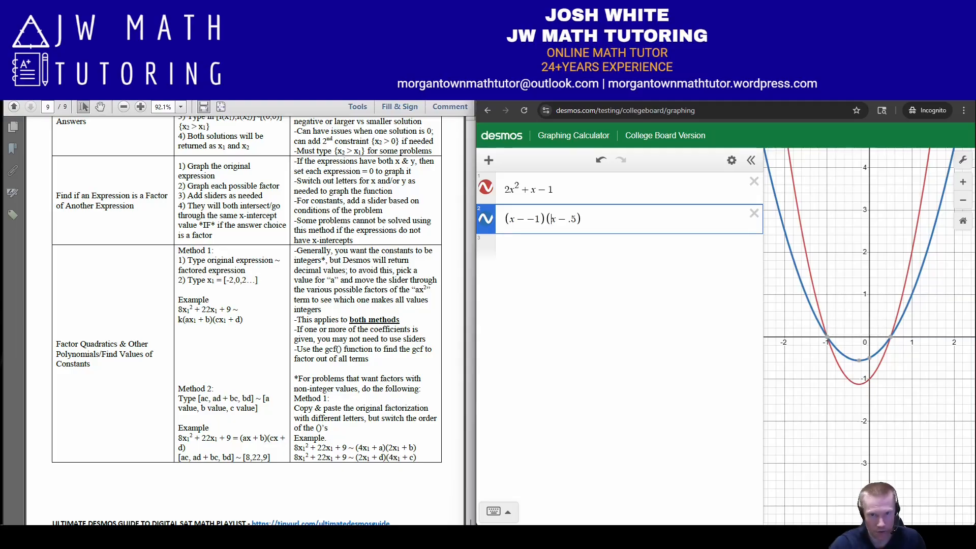
{"action": "type", "text": "2"}
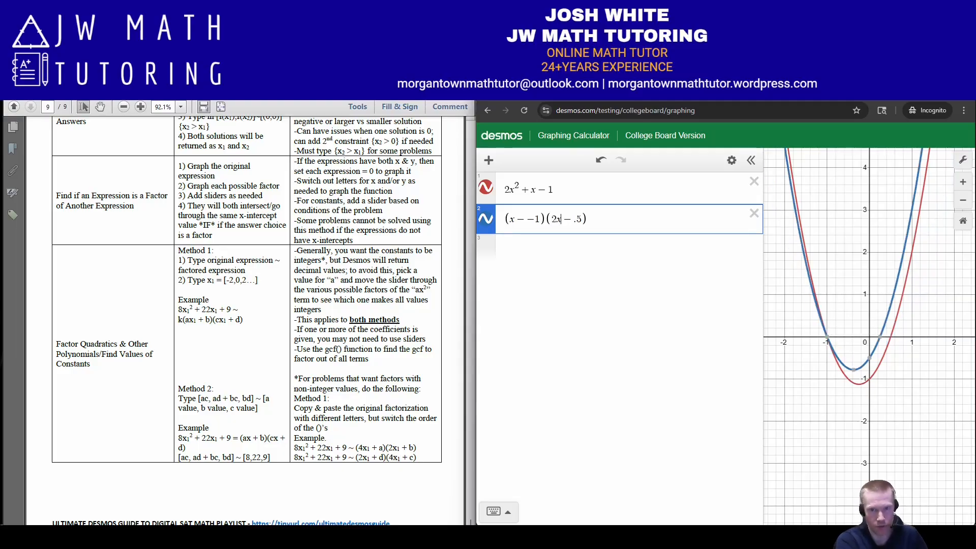
{"action": "key", "text": "Right"}
{"action": "key", "text": "Right"}
{"action": "key", "text": "Right"}
{"action": "key", "text": "Right"}
{"action": "key", "text": "BackSpace"}
{"action": "key", "text": "BackSpace"}
{"action": "type", "text": "1"}
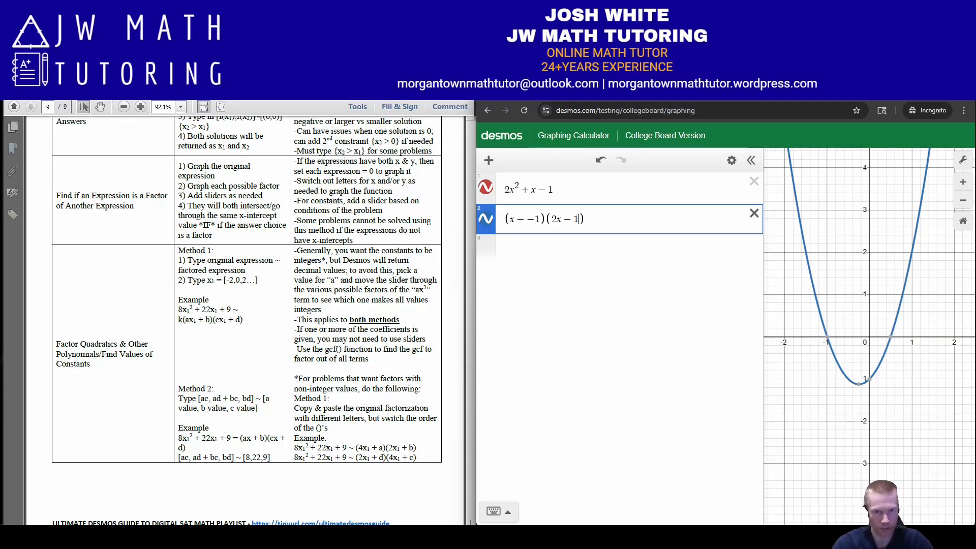
Step: Delete both the factored expression and the original quadratic, leaving the expression list empty
{"action": "left_click", "coordinate": [754, 213]}
{"action": "left_click", "coordinate": [754, 181]}
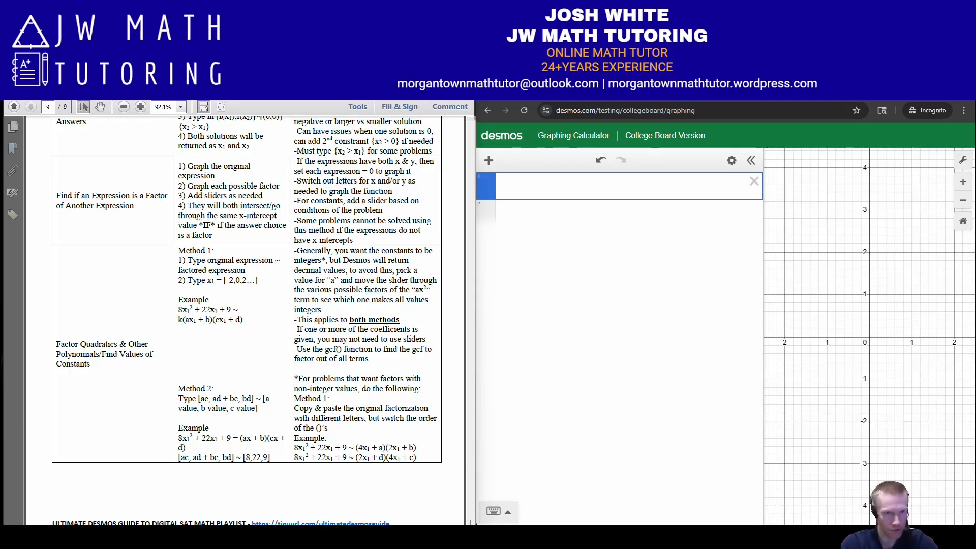
Step: Mark up the factoring examples with ink, circling the 8 and drawing arcs linking the outer coefficients ac and bd to 8 and 9
{"action": "left_click_drag", "start_coordinate": [185, 316], "coordinate": [210, 308]}
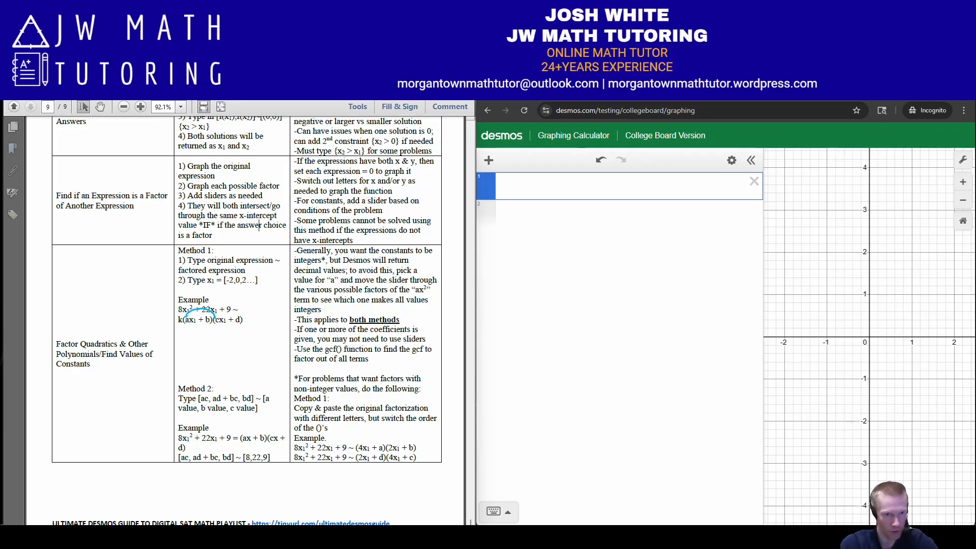
{"action": "left_click_drag", "start_coordinate": [186, 304], "coordinate": [181, 303]}
{"action": "left_click_drag", "start_coordinate": [182, 463], "coordinate": [253, 471]}
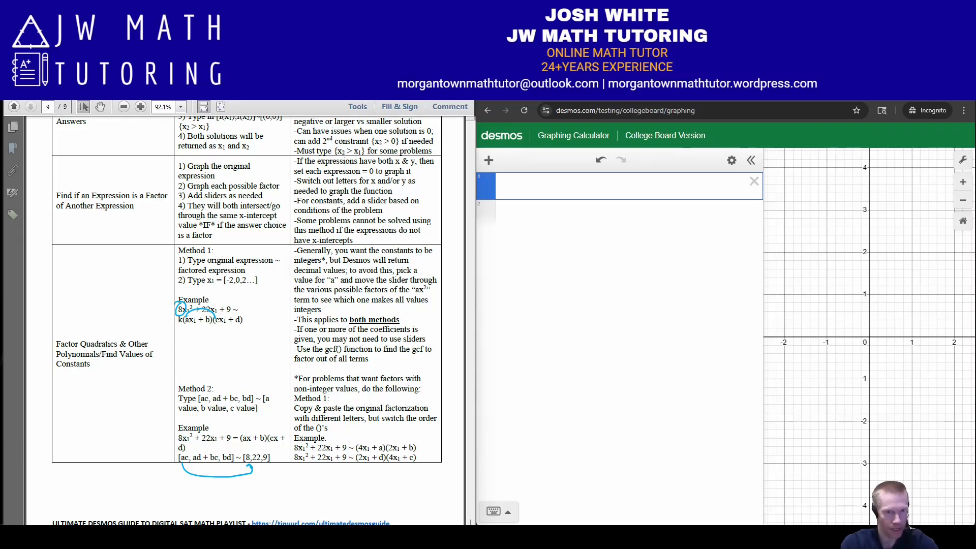
{"action": "left_click_drag", "start_coordinate": [207, 324], "coordinate": [238, 326]}
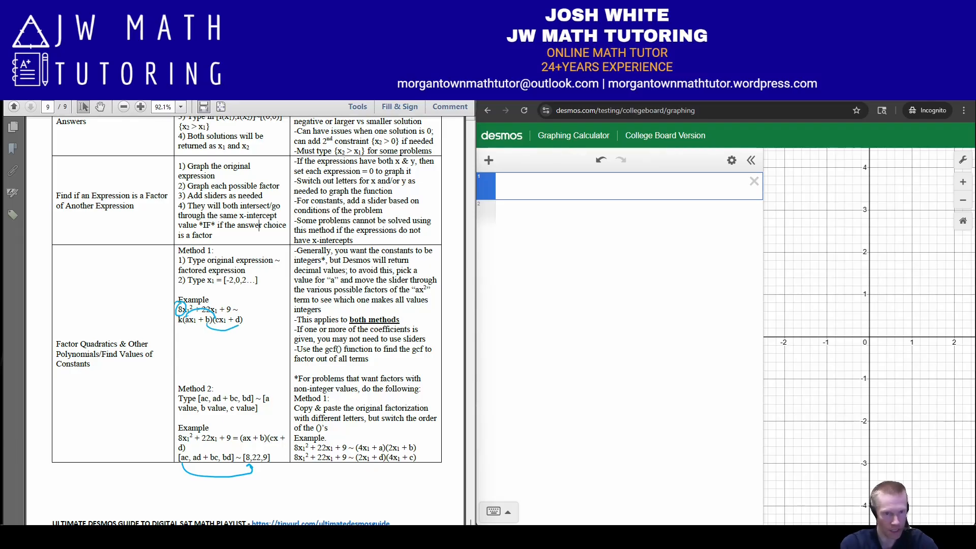
{"action": "left_click_drag", "start_coordinate": [226, 452], "coordinate": [267, 446]}
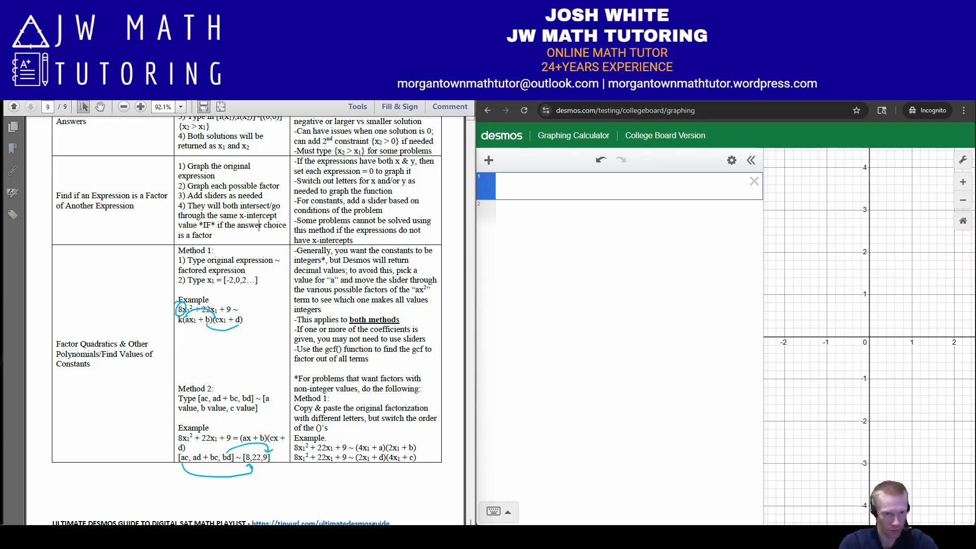
Step: Write "ad+bc" below the Method 1 example, link Method 2's middle term to 22, and clear all ink annotations
{"action": "mouse_move", "coordinate": [188, 326]}
{"action": "left_mouse_down"}
{"action": "mouse_move", "coordinate": [231, 336]}
{"action": "mouse_move", "coordinate": [240, 328]}
{"action": "mouse_move", "coordinate": [199, 363]}
{"action": "mouse_move", "coordinate": [219, 362]}
{"action": "left_mouse_up"}
{"action": "left_click_drag", "start_coordinate": [215, 357], "coordinate": [224, 357]}
{"action": "left_click_drag", "start_coordinate": [224, 351], "coordinate": [236, 363]}
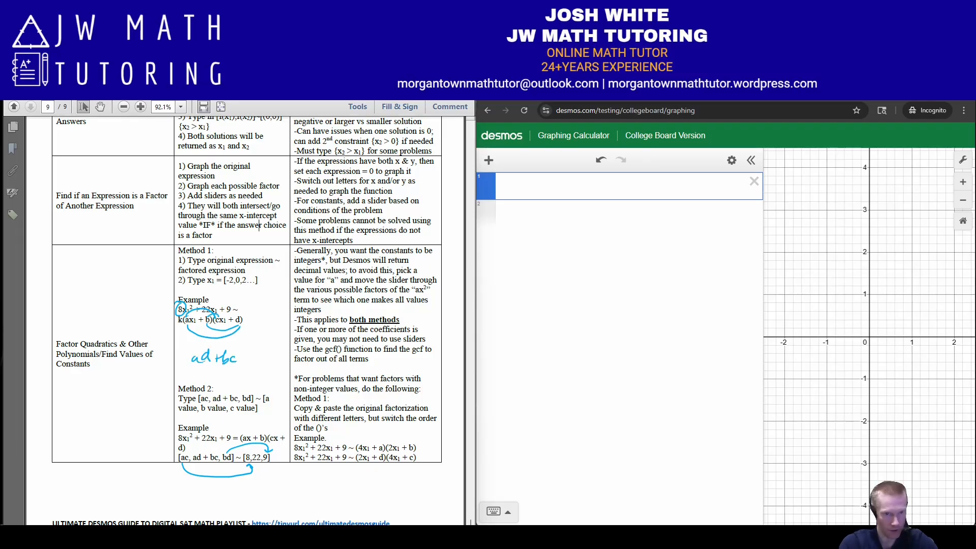
{"action": "mouse_move", "coordinate": [205, 452]}
{"action": "left_mouse_down"}
{"action": "mouse_move", "coordinate": [214, 440]}
{"action": "mouse_move", "coordinate": [256, 448]}
{"action": "left_mouse_up"}
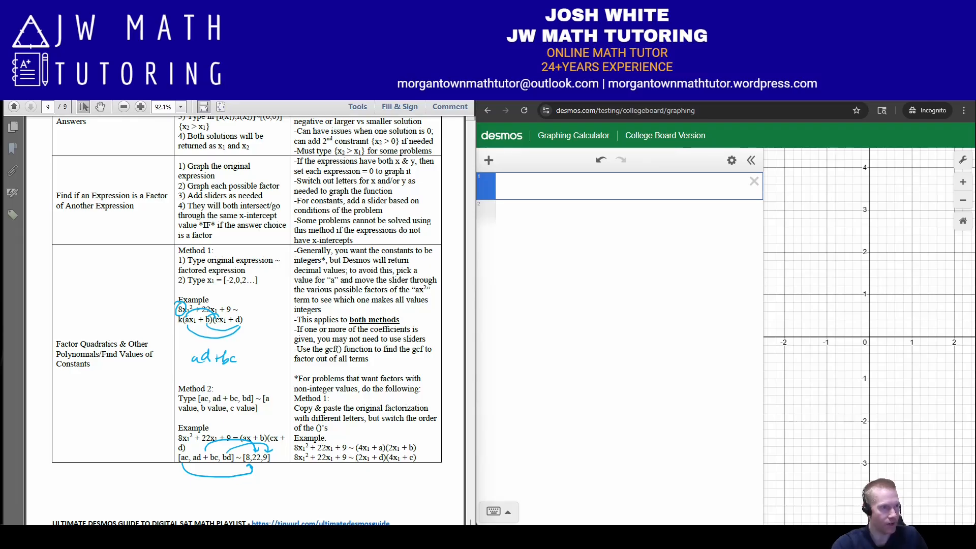
{"action": "key", "text": "Escape"}
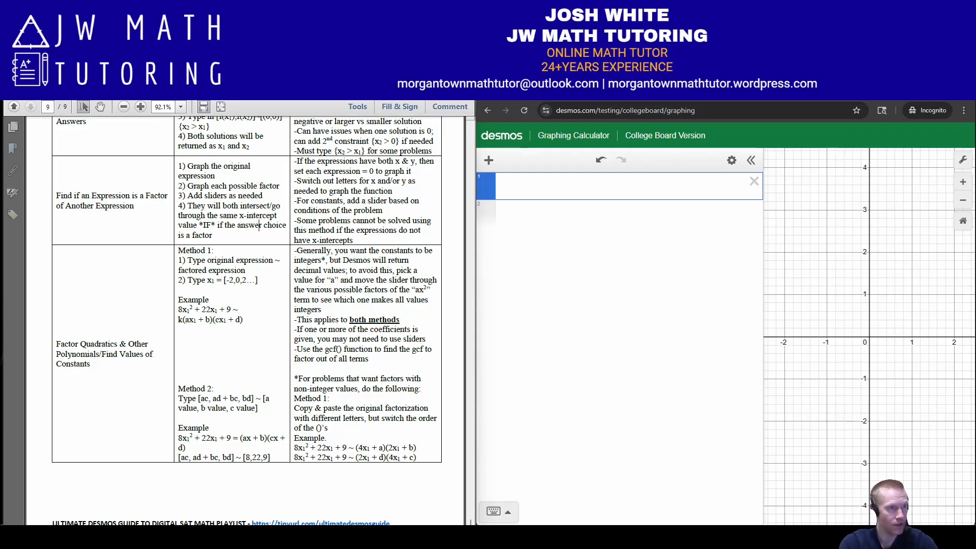
Step: Box the Method 1 example, write "a = 1, 2, 4, 8" below it with an arrow to the Method 2 example, and clear the ink
{"action": "mouse_move", "coordinate": [166, 333]}
{"action": "left_mouse_down"}
{"action": "mouse_move", "coordinate": [222, 332]}
{"action": "mouse_move", "coordinate": [271, 304]}
{"action": "mouse_move", "coordinate": [159, 305]}
{"action": "mouse_move", "coordinate": [165, 328]}
{"action": "left_mouse_up"}
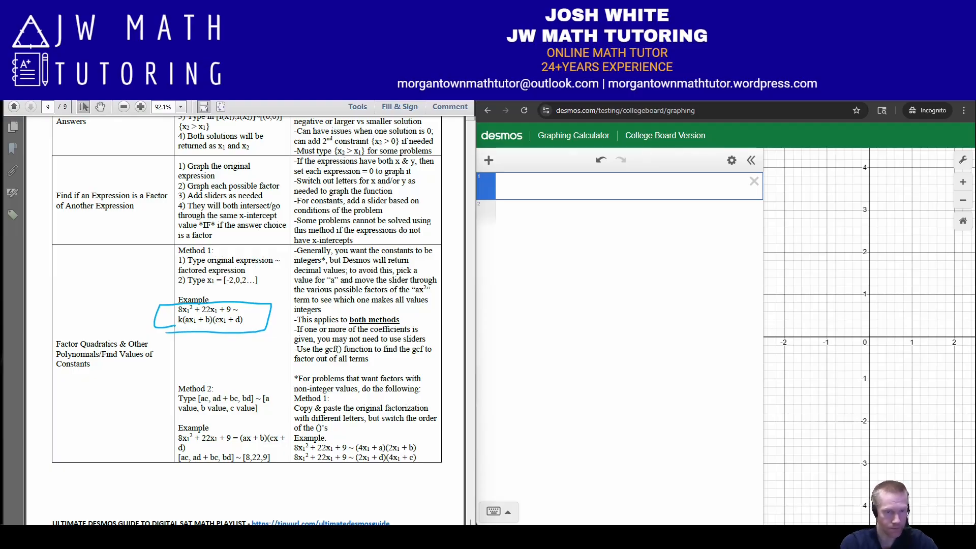
{"action": "left_click_drag", "start_coordinate": [185, 344], "coordinate": [201, 345]}
{"action": "left_click_drag", "start_coordinate": [193, 350], "coordinate": [203, 350]}
{"action": "left_click_drag", "start_coordinate": [211, 338], "coordinate": [211, 345]}
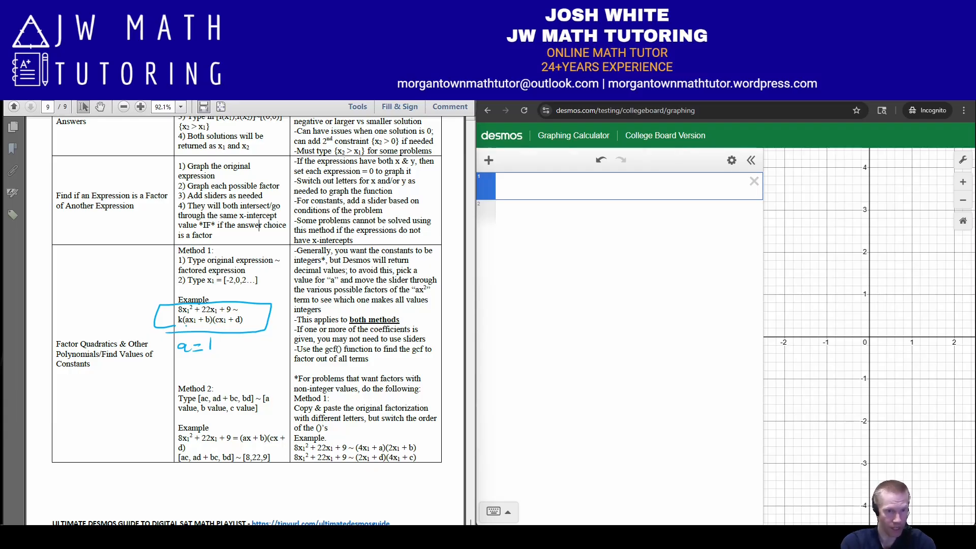
{"action": "left_click_drag", "start_coordinate": [217, 350], "coordinate": [233, 351]}
{"action": "left_click_drag", "start_coordinate": [235, 349], "coordinate": [245, 348]}
{"action": "left_click_drag", "start_coordinate": [246, 343], "coordinate": [248, 356]}
{"action": "left_click_drag", "start_coordinate": [262, 343], "coordinate": [263, 342]}
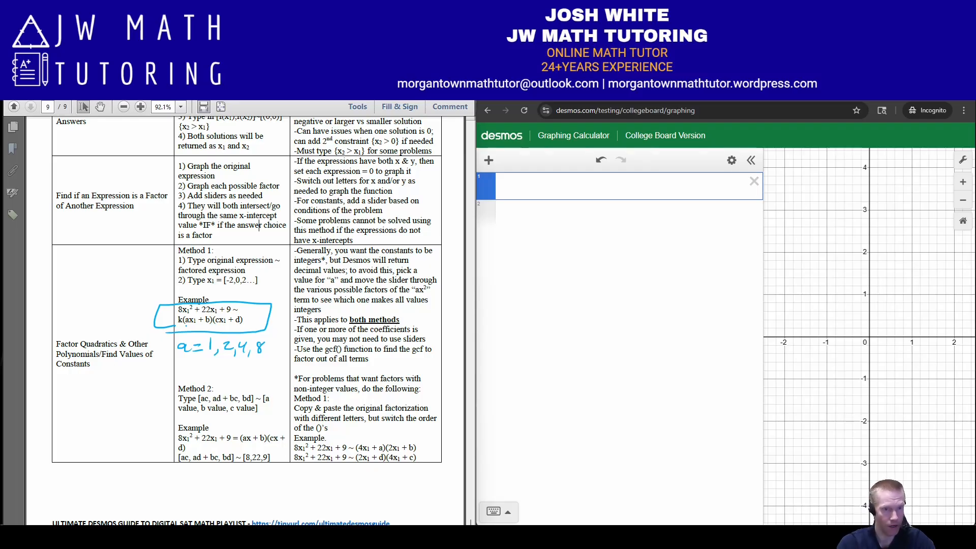
{"action": "mouse_move", "coordinate": [176, 348]}
{"action": "left_mouse_down"}
{"action": "mouse_move", "coordinate": [140, 420]}
{"action": "mouse_move", "coordinate": [176, 450]}
{"action": "left_mouse_up"}
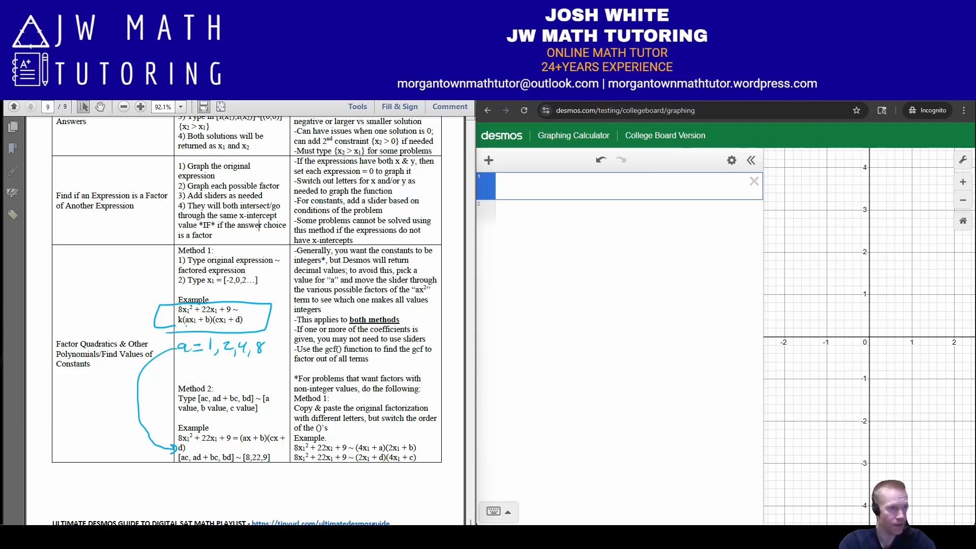
{"action": "key", "text": "Escape"}
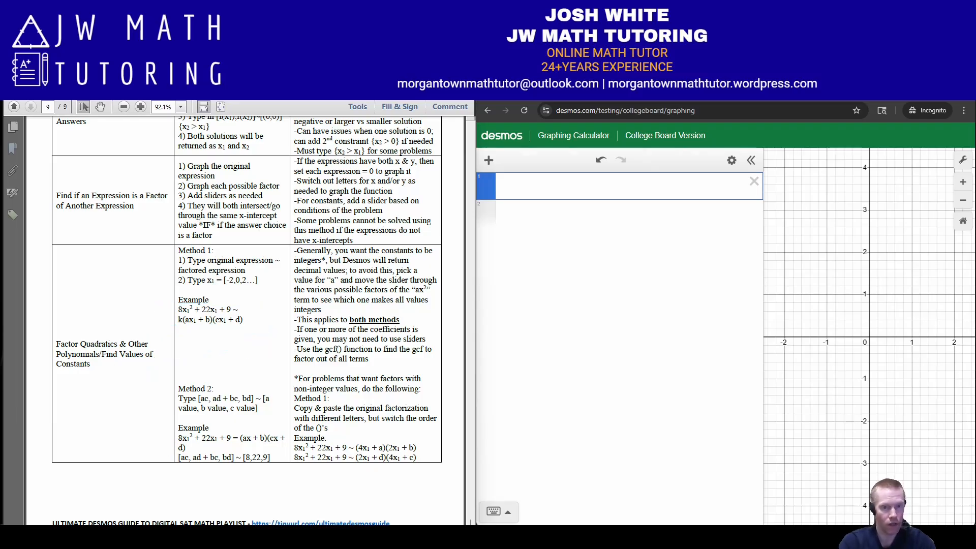
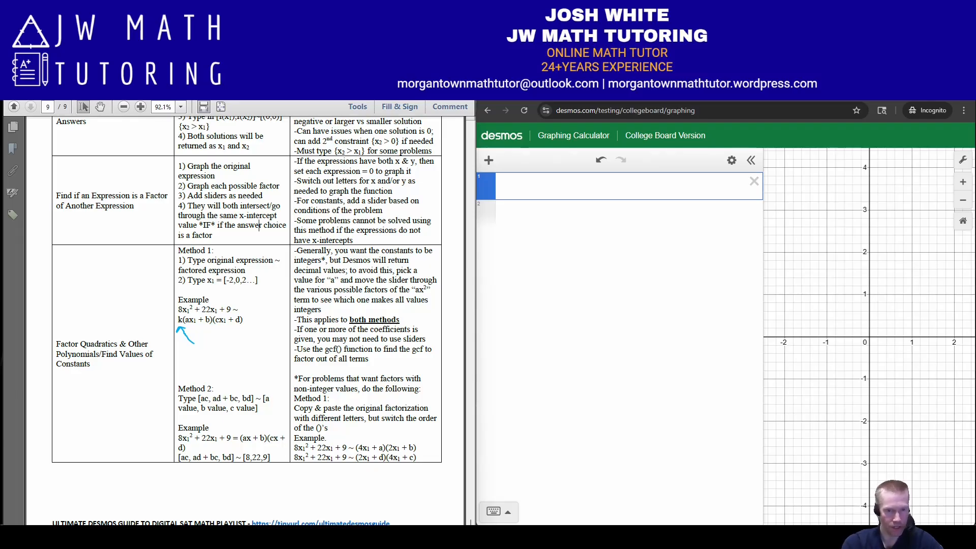
Step: Number the two non-integer factoring example lines 1) and 2), clear the ink, underline "Type x₁ = [-2,0,2…]" in Method 1, and clear it too
{"action": "left_click_drag", "start_coordinate": [286, 443], "coordinate": [294, 466]}
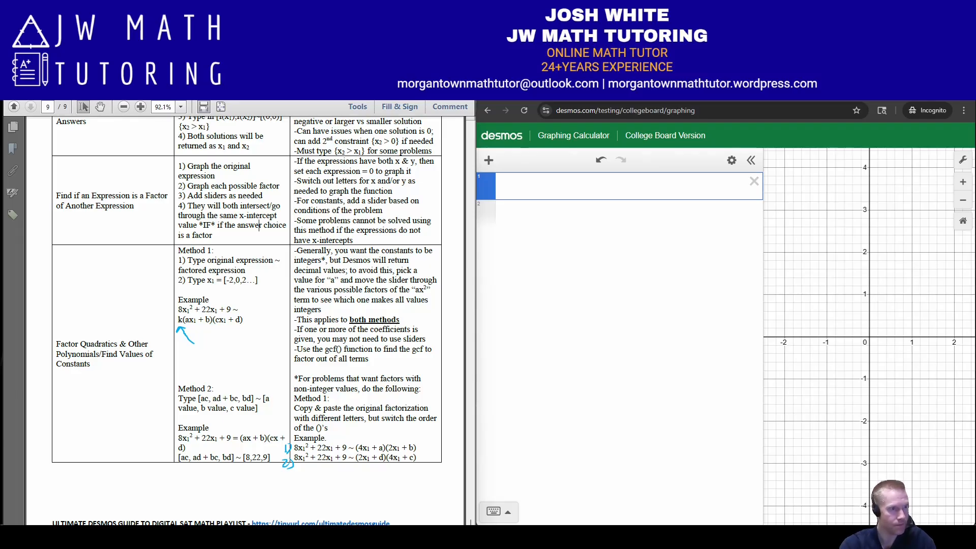
{"action": "key", "text": "Escape"}
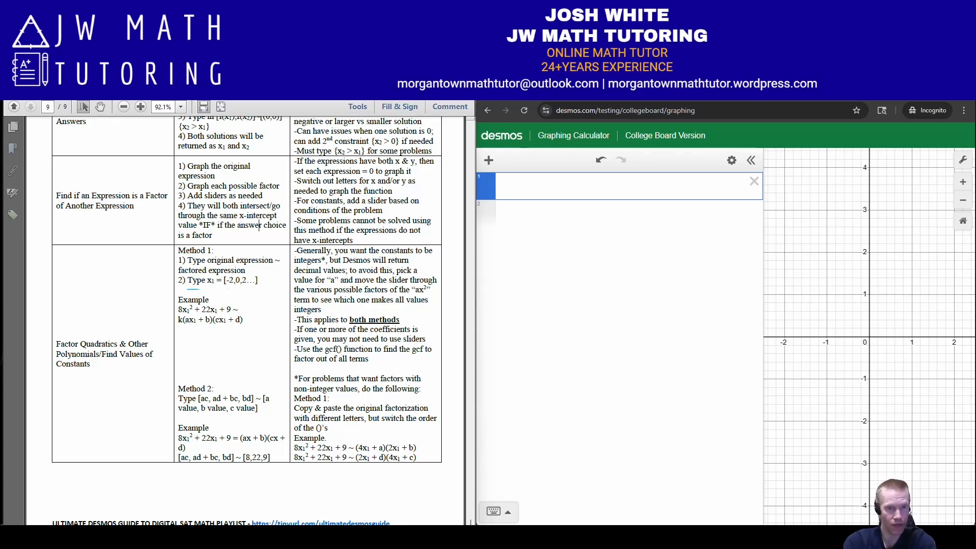
{"action": "mouse_move", "coordinate": [228, 288]}
{"action": "left_mouse_down"}
{"action": "mouse_move", "coordinate": [203, 292]}
{"action": "mouse_move", "coordinate": [269, 292]}
{"action": "mouse_move", "coordinate": [181, 294]}
{"action": "left_mouse_up"}
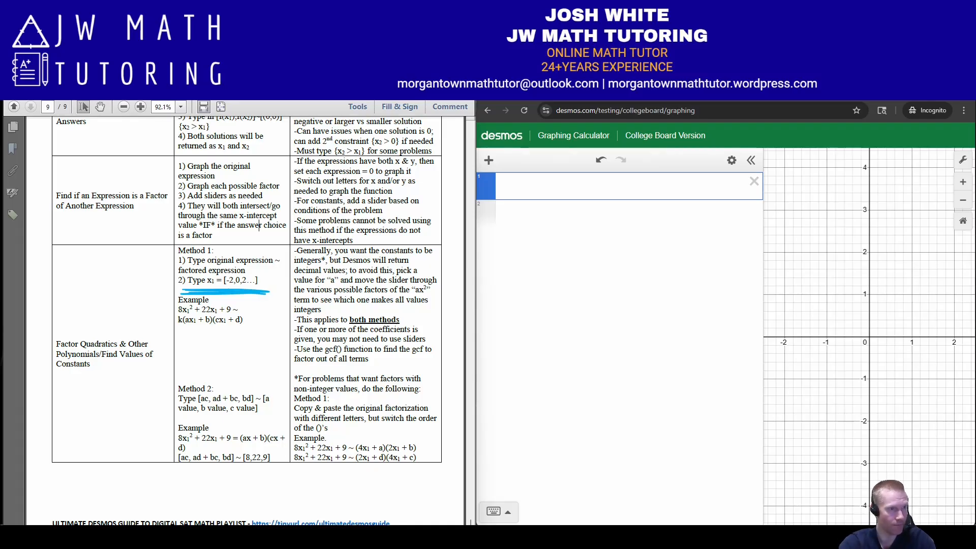
{"action": "key", "text": "Escape"}
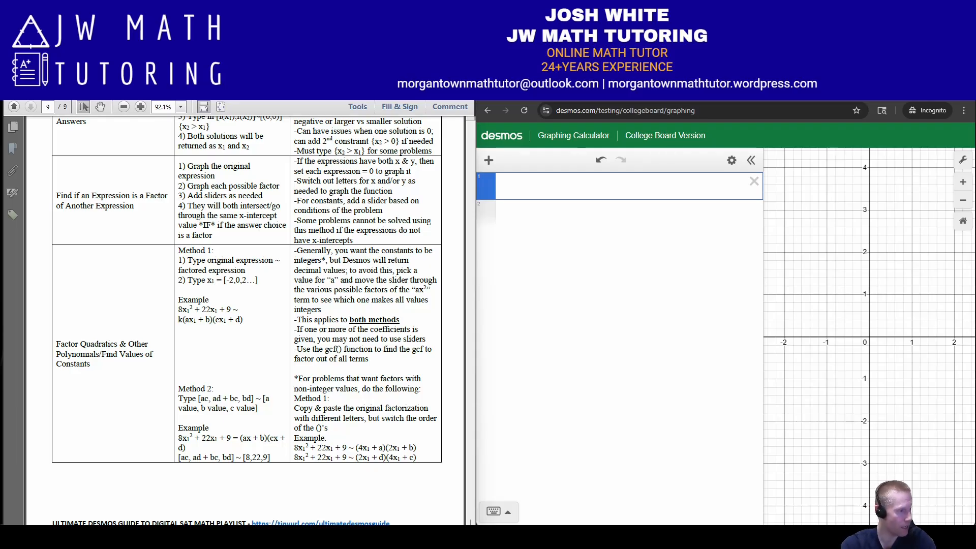
Step: Switch to the factoring practice problems and enter problem 70's polynomial as 2x_1^3 + 102x_1^2 + 196x_1 ~ in the first Desmos expression
{"action": "key", "text": "alt+Tab"}
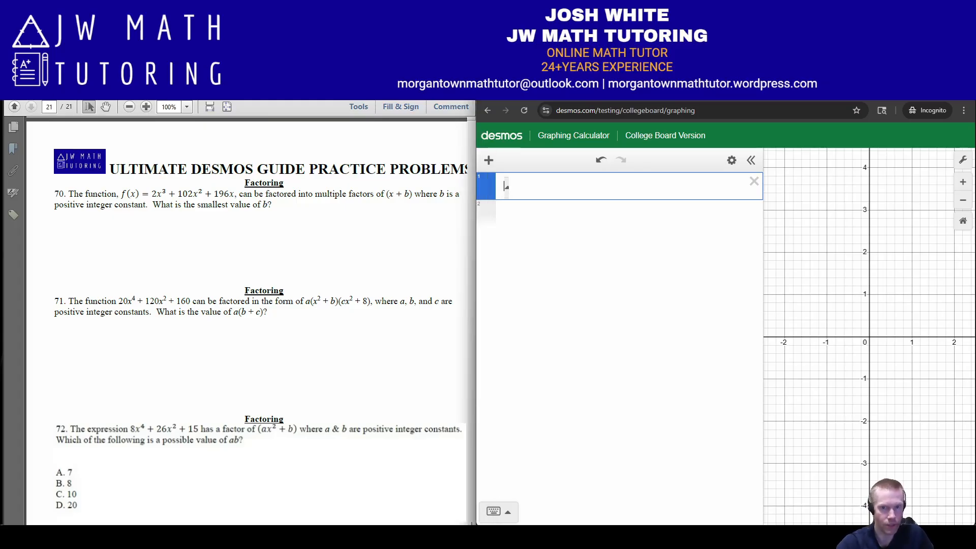
{"action": "type", "text": "2x1^2"}
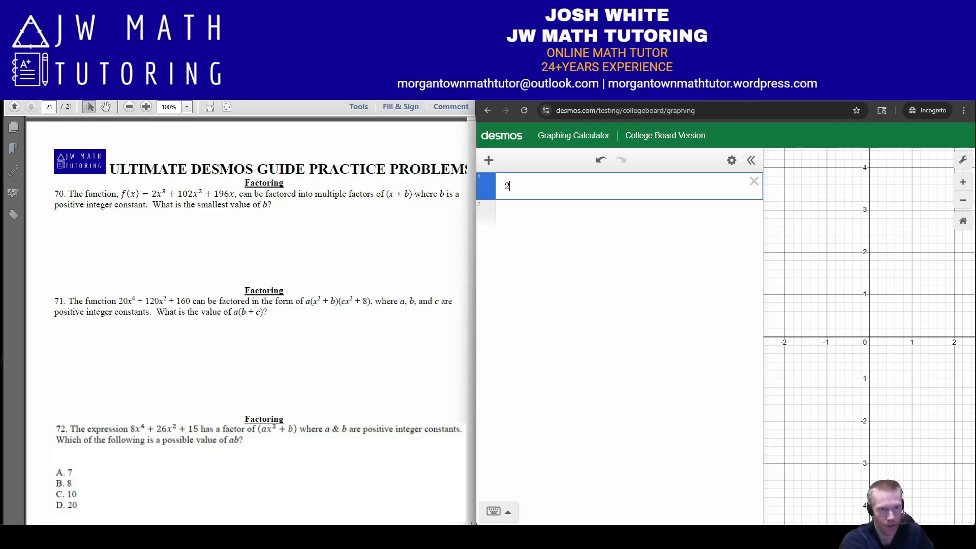
{"action": "key", "text": "BackSpace"}
{"action": "type", "text": "3"}
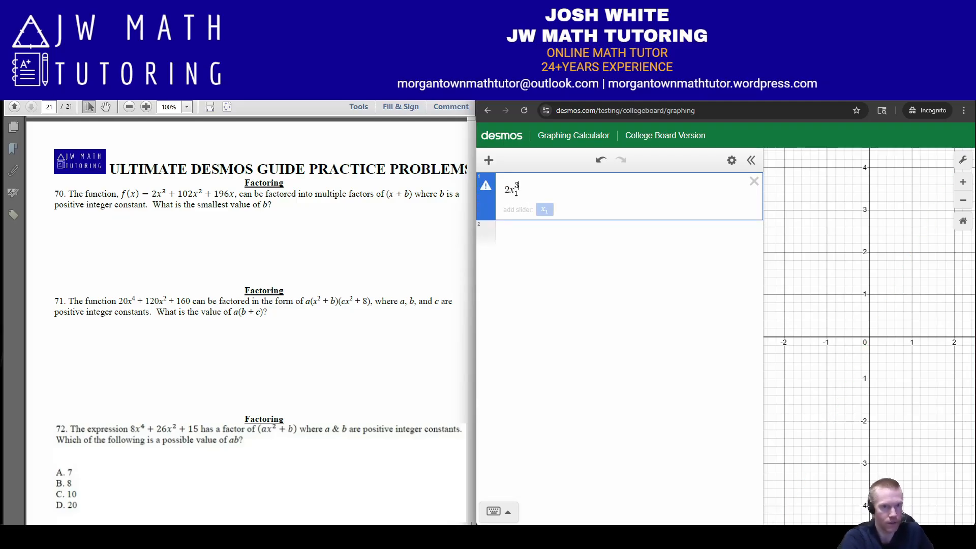
{"action": "key", "text": "Right"}
{"action": "type", "text": "+ 102"}
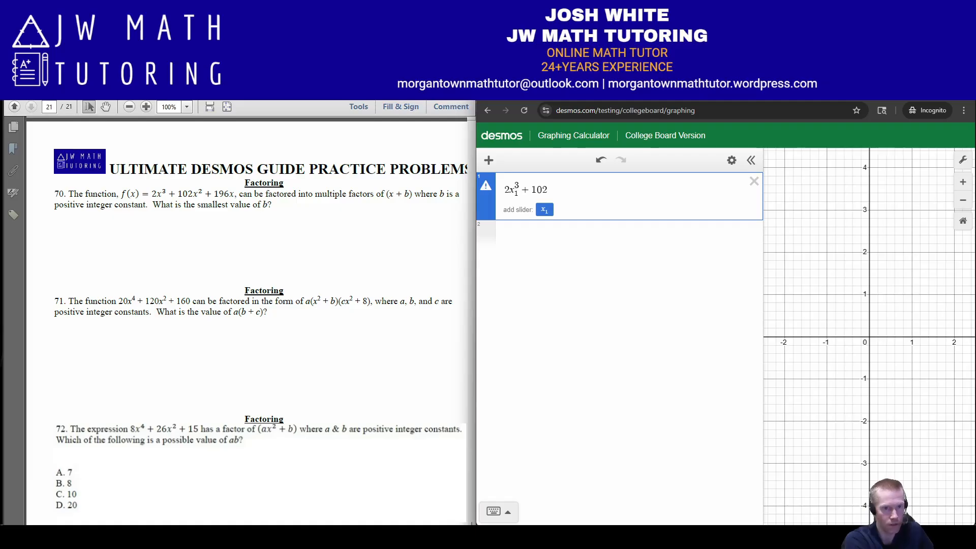
{"action": "type", "text": "x_1^2"}
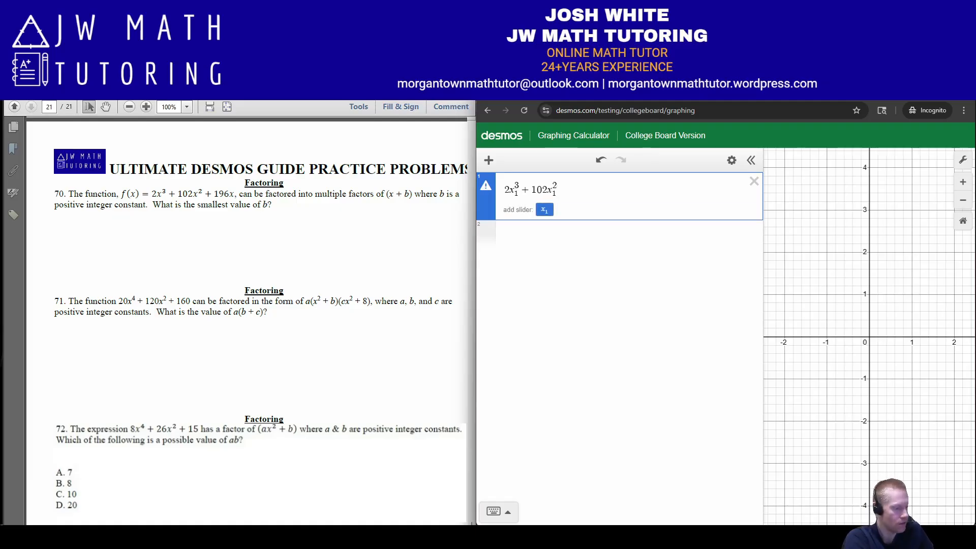
{"action": "key", "text": "Right"}
{"action": "type", "text": "+ 196x_1 "}
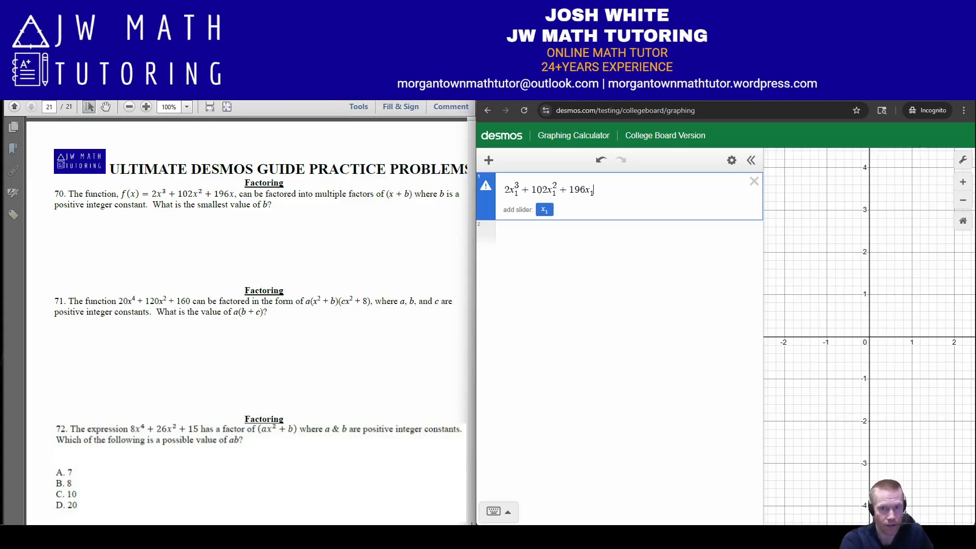
{"action": "type", "text": "~"}
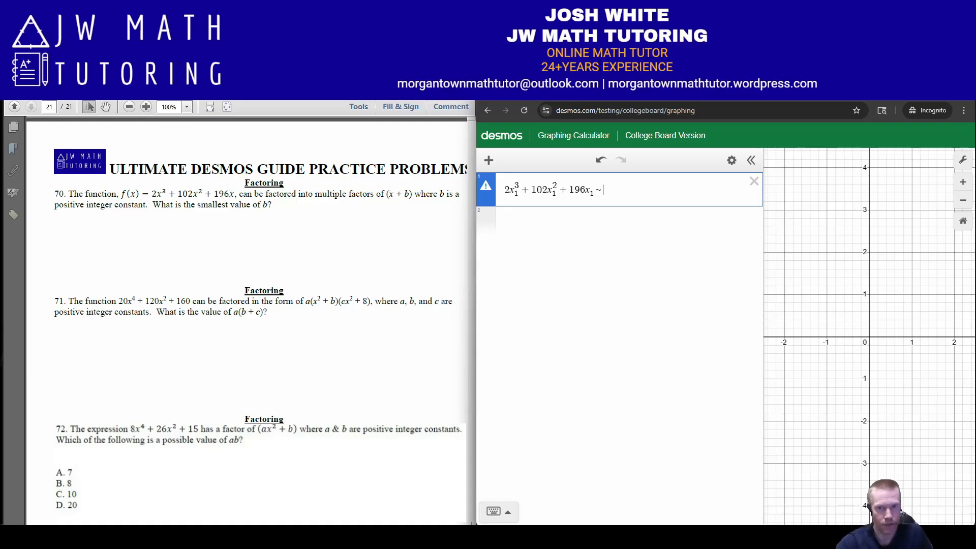
Step: Calculate the greatest common factor of the coefficients with gcf(2,102,196) in a new expression
{"action": "key", "text": "Return"}
{"action": "type", "text": "gcf"}
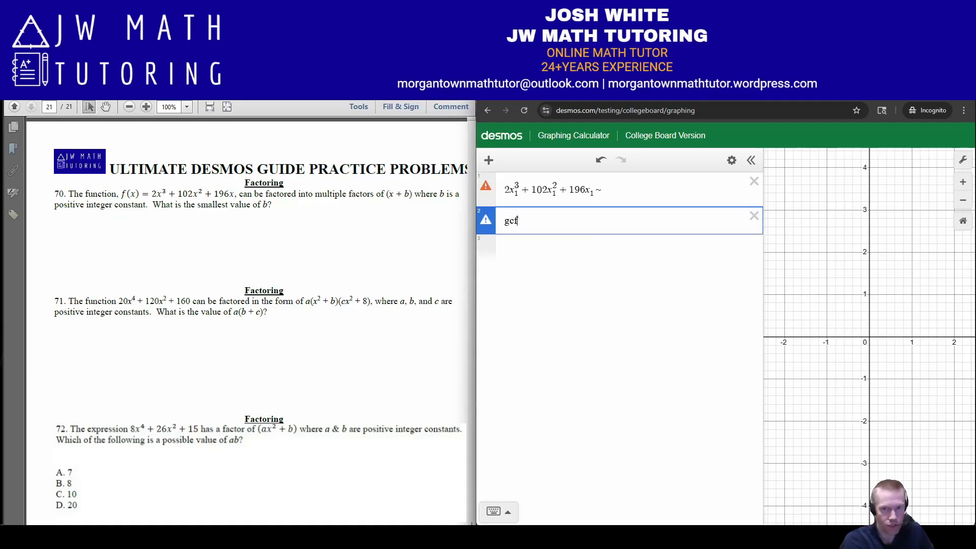
{"action": "type", "text": "(2,102,196"}
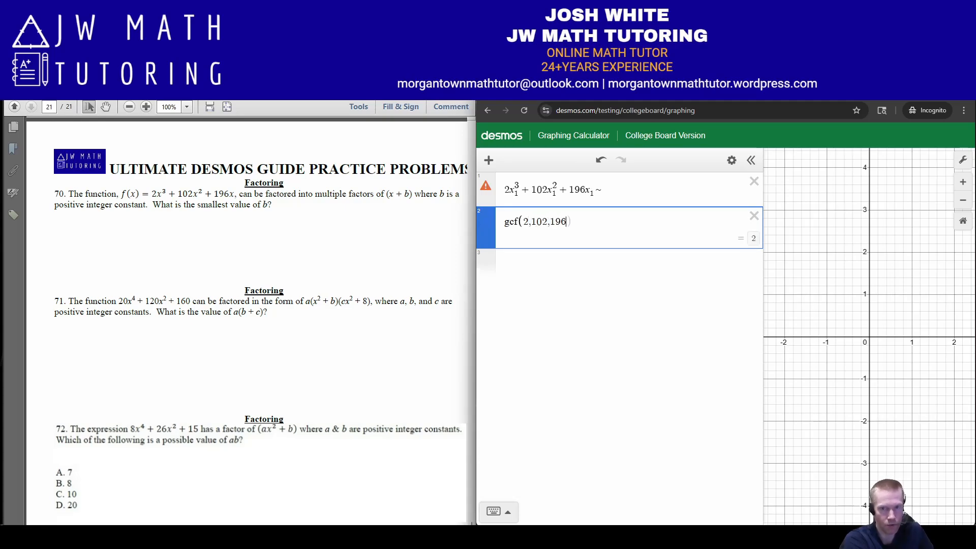
{"action": "type", "text": ")"}
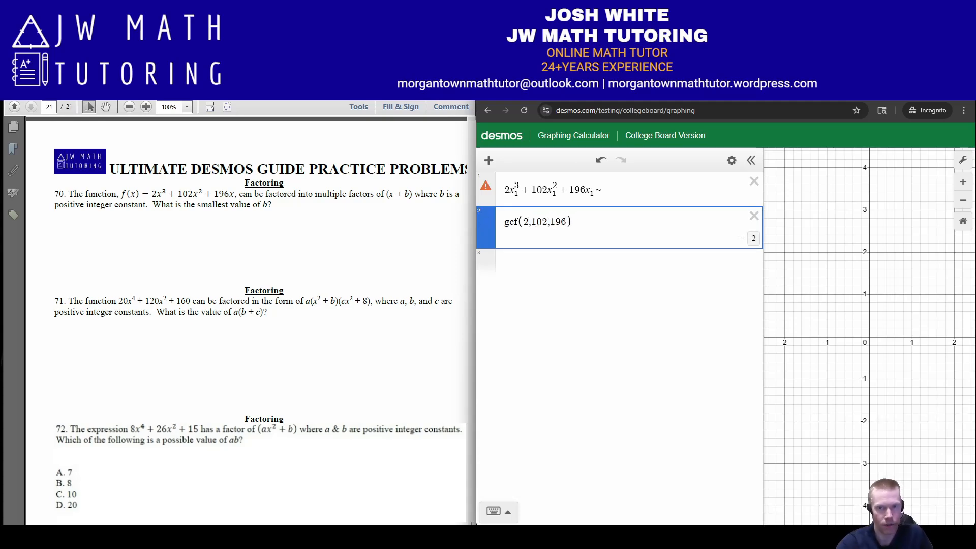
Step: Complete the regression's factored side as 2(x_1+a)(x_1+b)(x_1+c) and delete the gcf expression
{"action": "left_click", "coordinate": [604, 190]}
{"action": "type", "text": "2"}
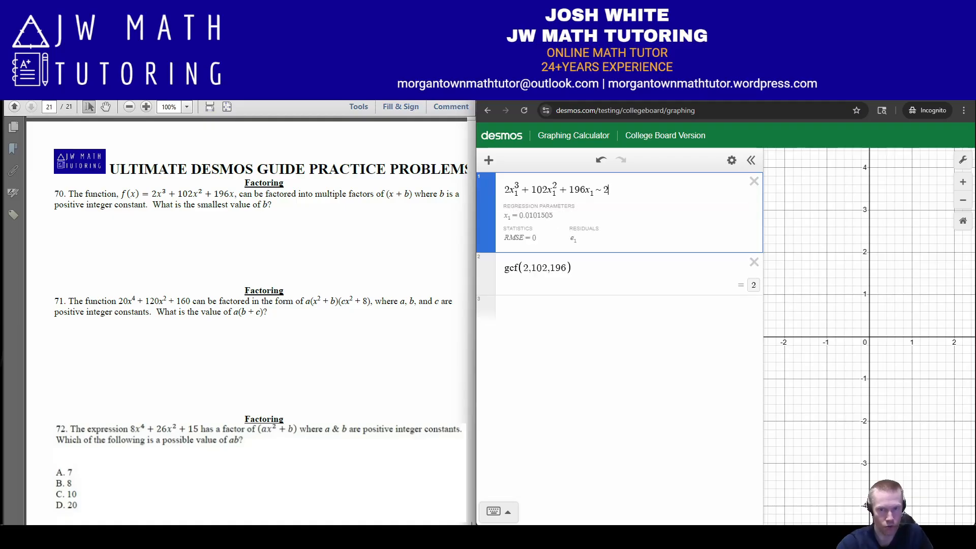
{"action": "type", "text": "("}
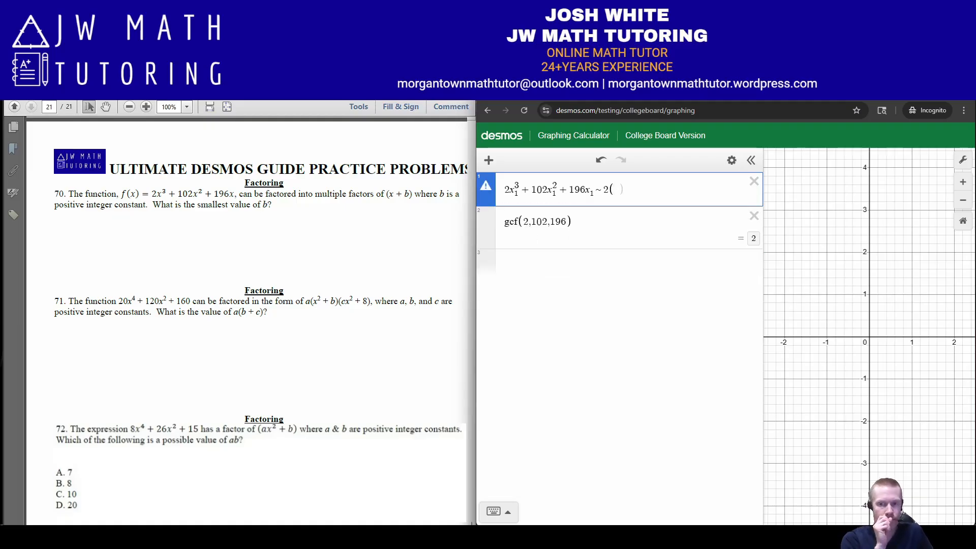
{"action": "type", "text": "x_1"}
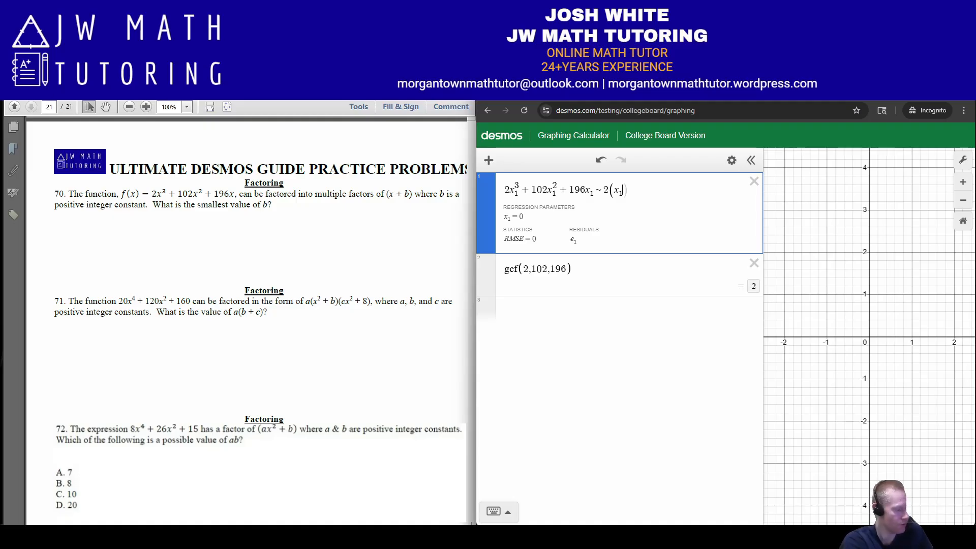
{"action": "type", "text": "+b"}
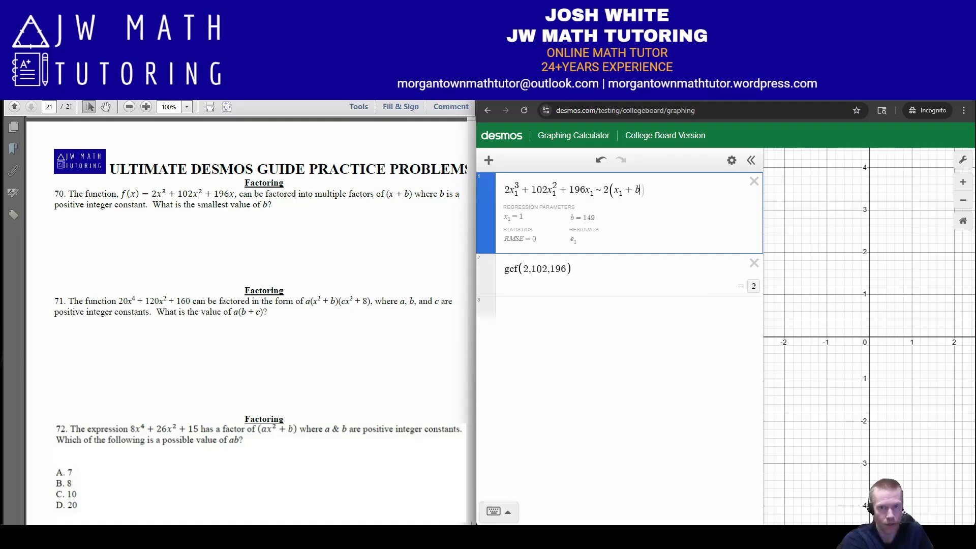
{"action": "key", "text": "BackSpace"}
{"action": "type", "text": "a)(x"}
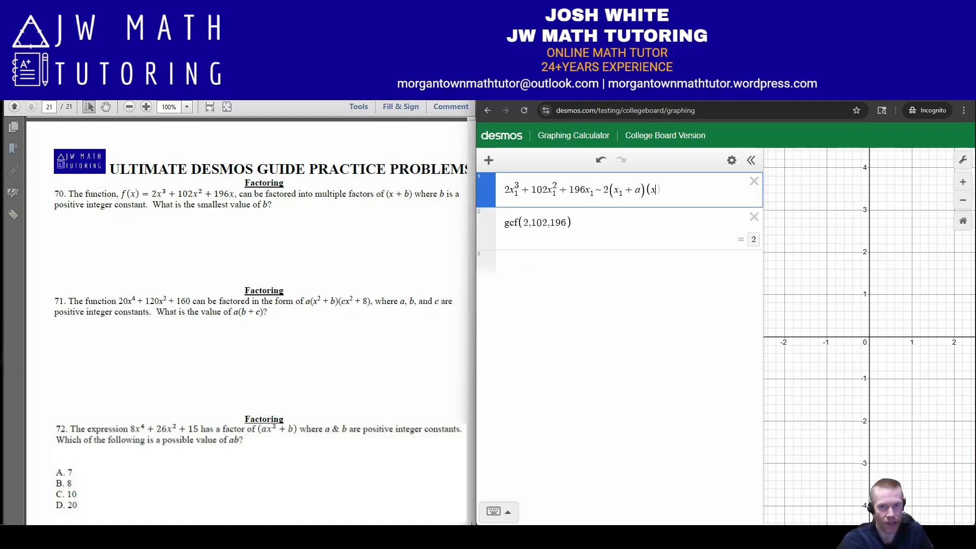
{"action": "type", "text": "_1+b)(x_1"}
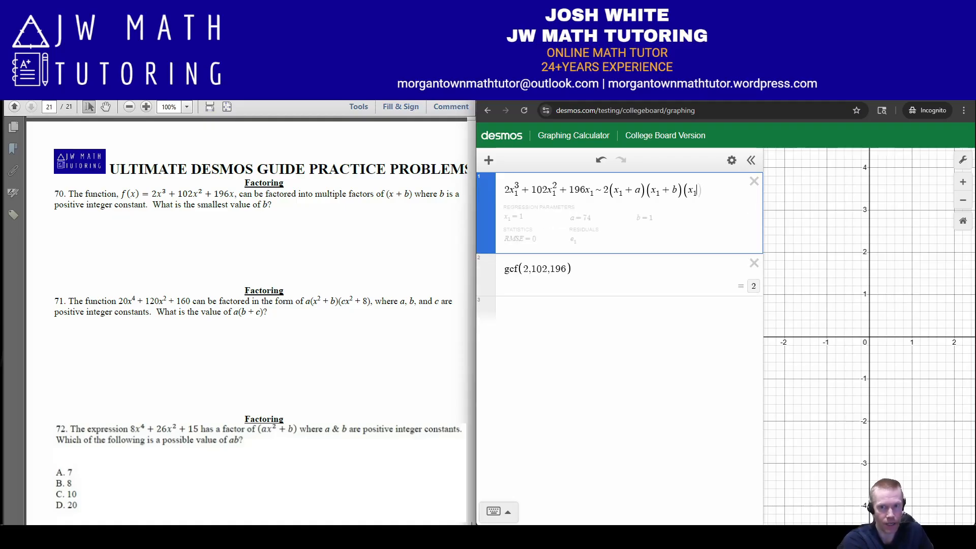
{"action": "type", "text": "+c)"}
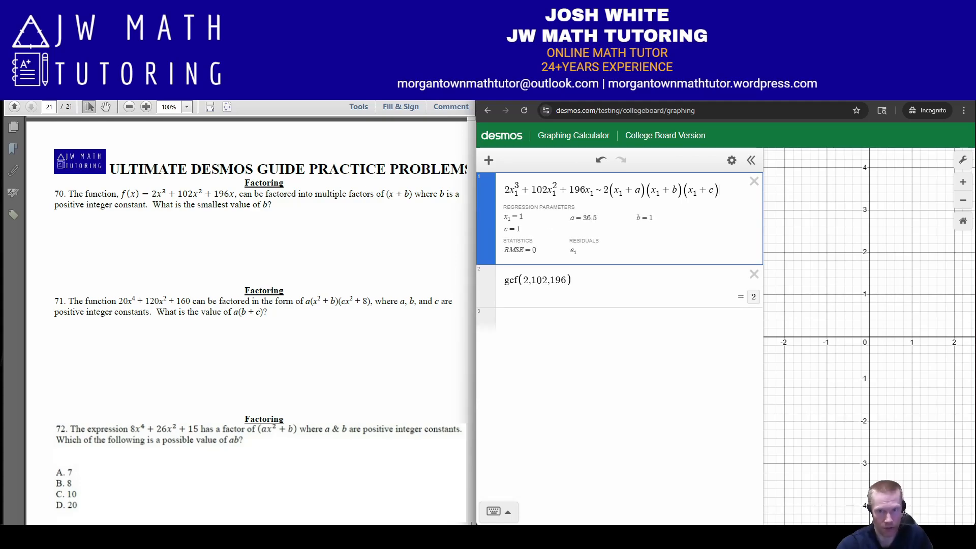
{"action": "left_click", "coordinate": [753, 274]}
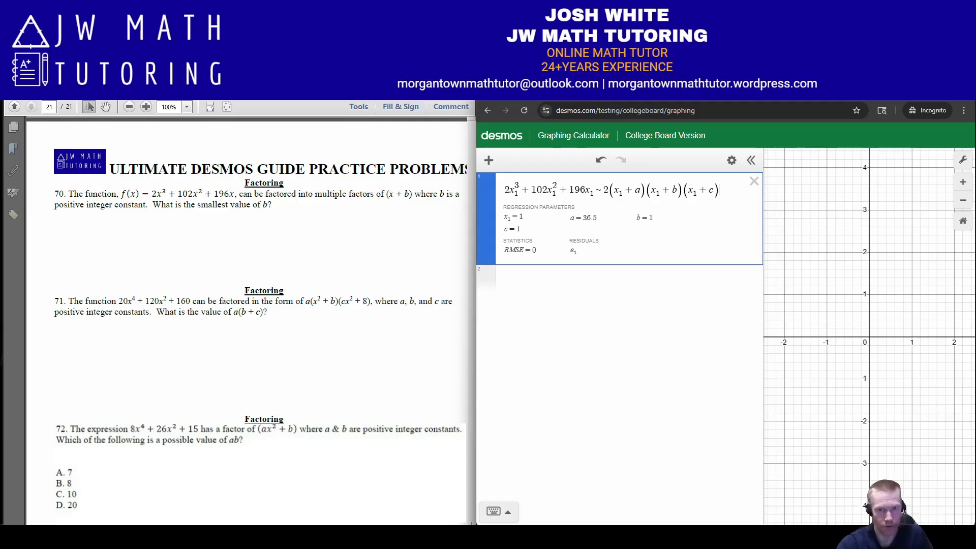
Step: Define x_1 as the list [-2,0,2,3,4] in a new expression below the regression
{"action": "key", "text": "Return"}
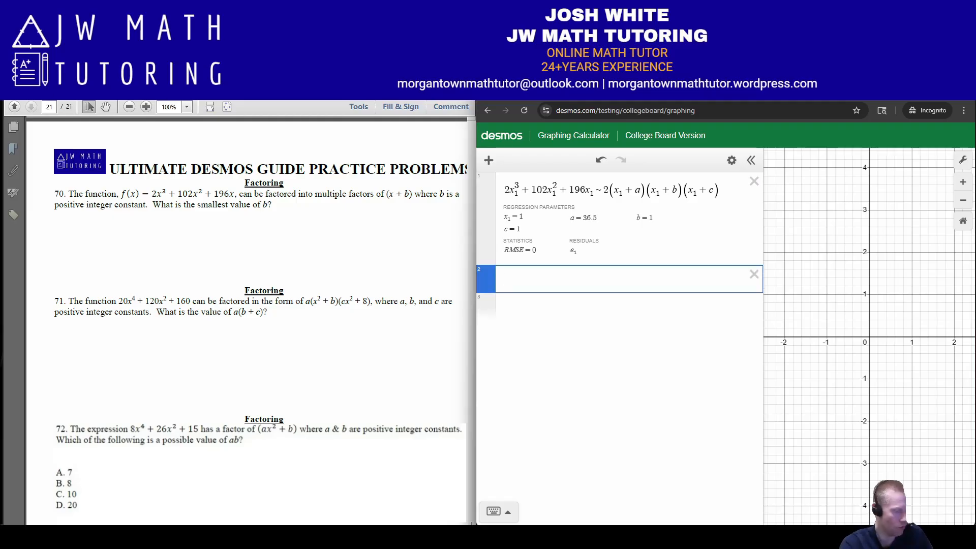
{"action": "type", "text": "x_1="}
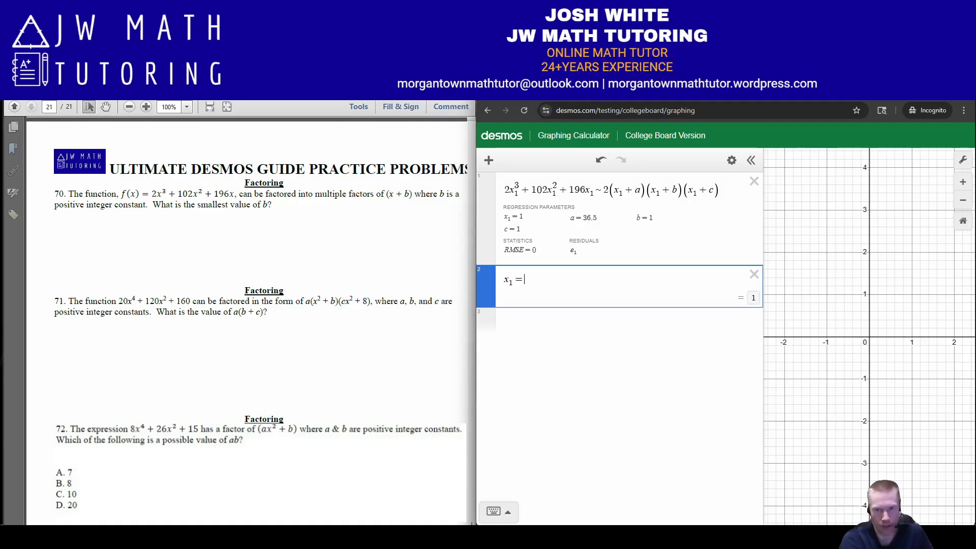
{"action": "type", "text": "["}
{"action": "type", "text": "-2,"}
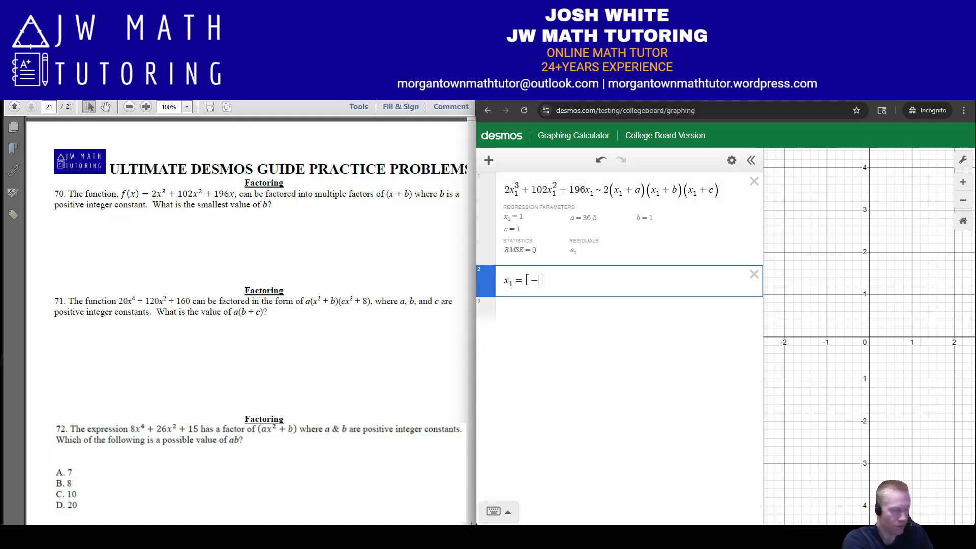
{"action": "type", "text": "0,2,3,"}
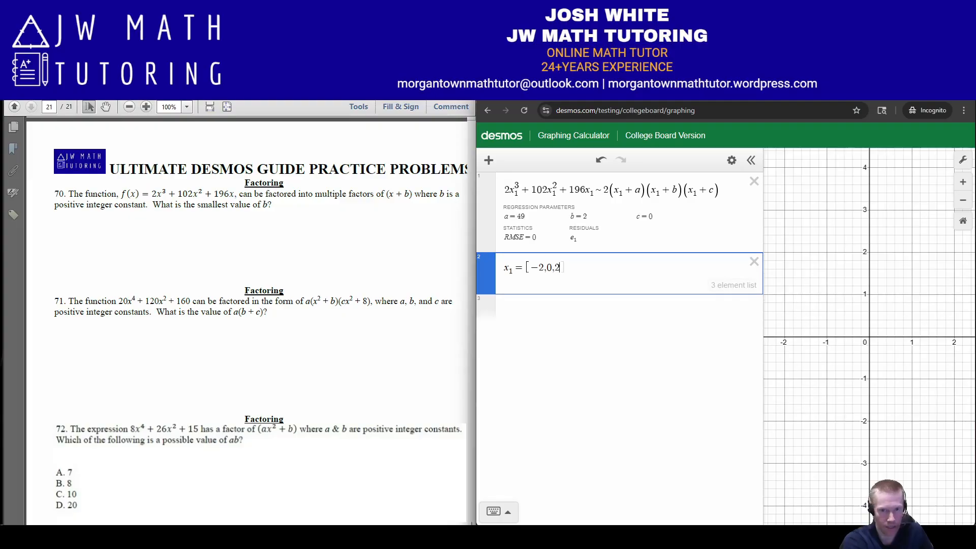
{"action": "type", "text": "4"}
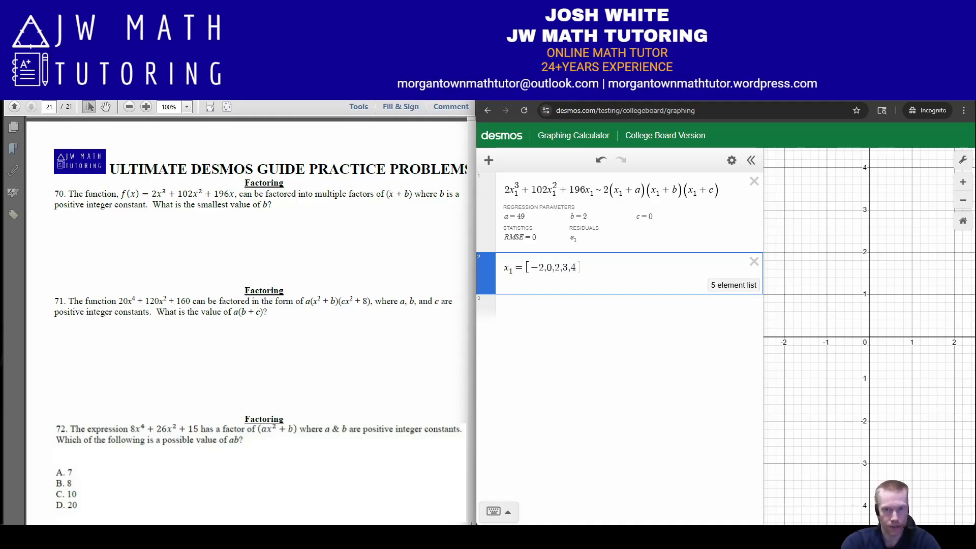
Step: Write problem 70's factored form with the fitted parameters as 2(x+0)(x+49)(x+2) in a new expression
{"action": "key", "text": "Return"}
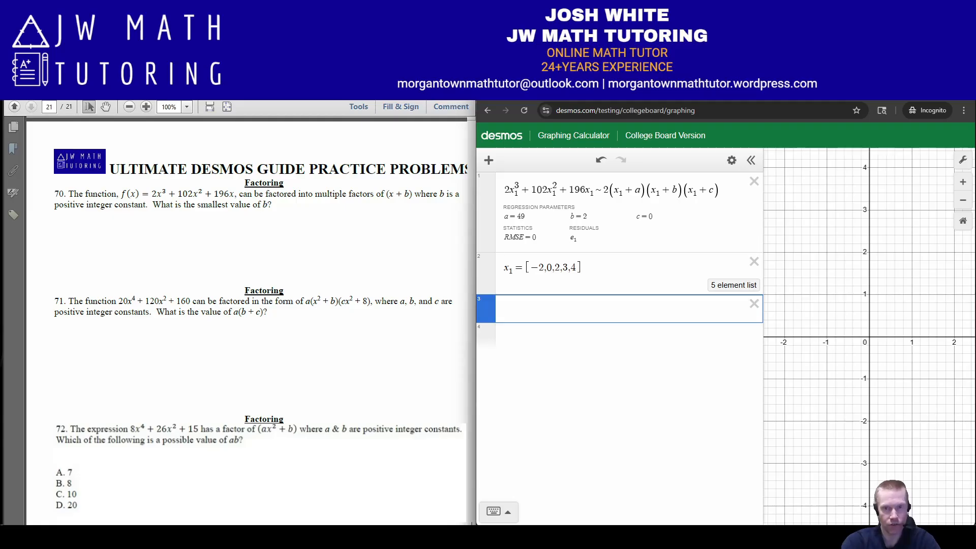
{"action": "type", "text": "2"}
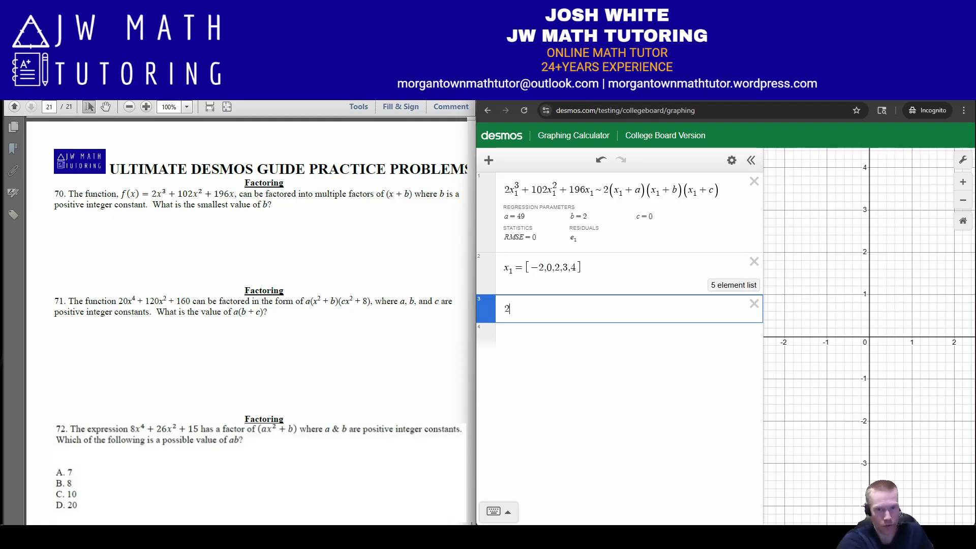
{"action": "type", "text": "(x+0)("}
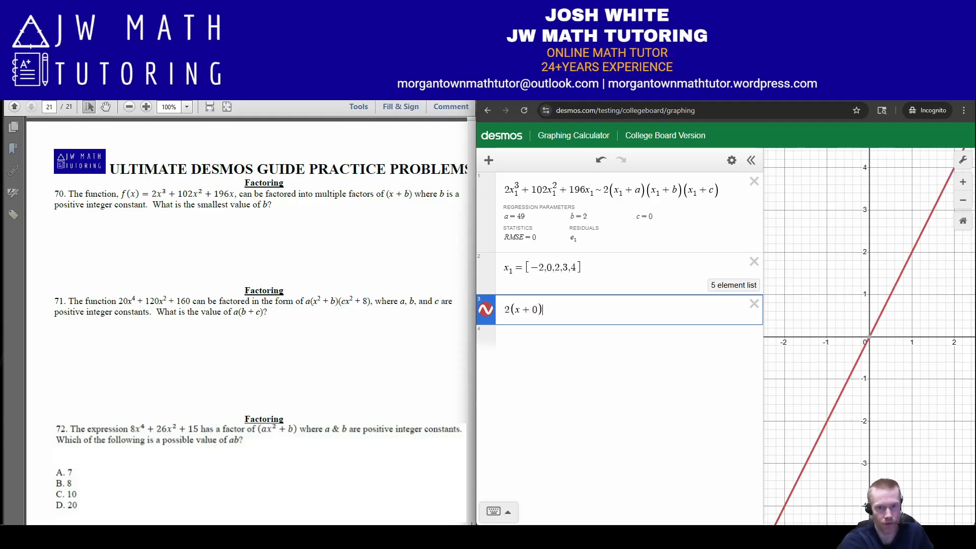
{"action": "type", "text": "x+49)("}
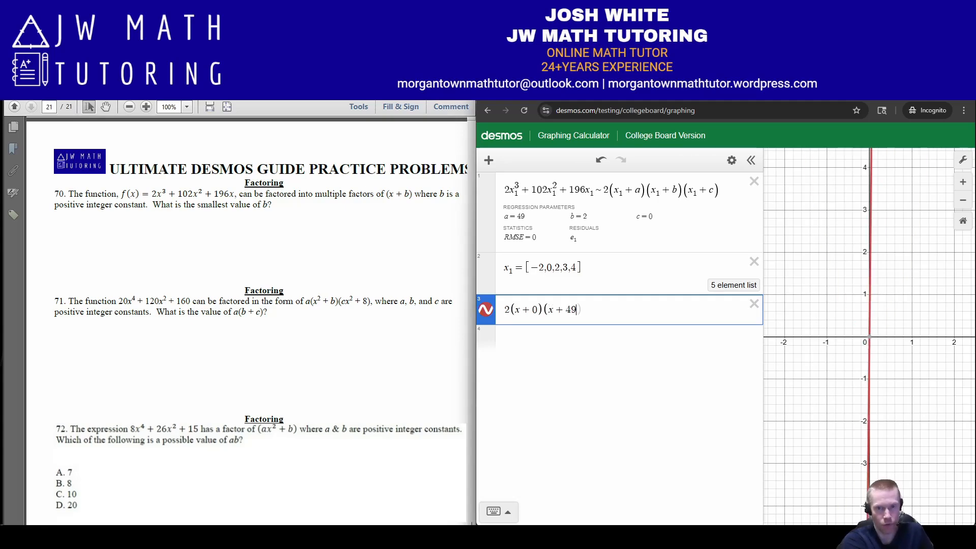
{"action": "type", "text": "x+2)"}
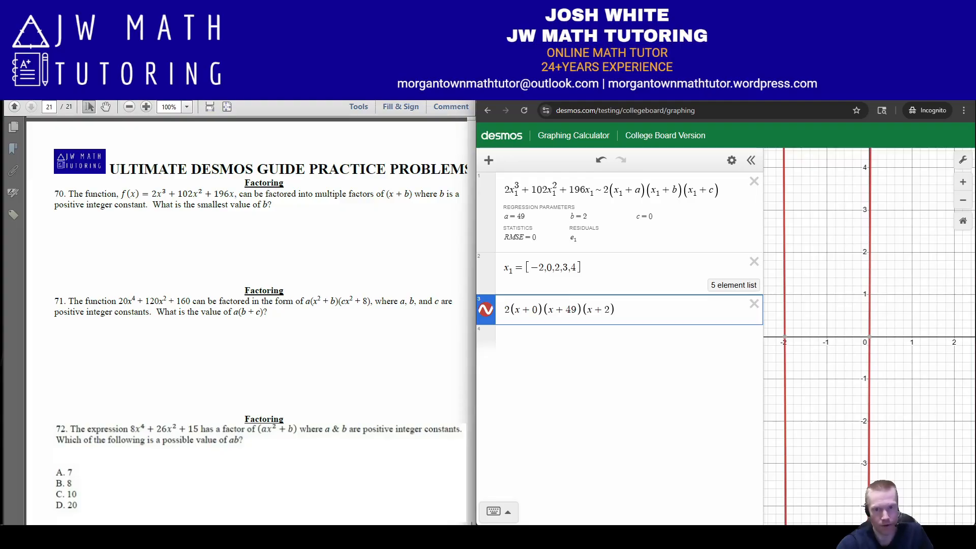
Step: Simplify the factored expression to 2x(x+49)(x+2) by removing the +0 and the parentheses around the first x
{"action": "left_click", "coordinate": [581, 267]}
{"action": "left_click", "coordinate": [520, 309]}
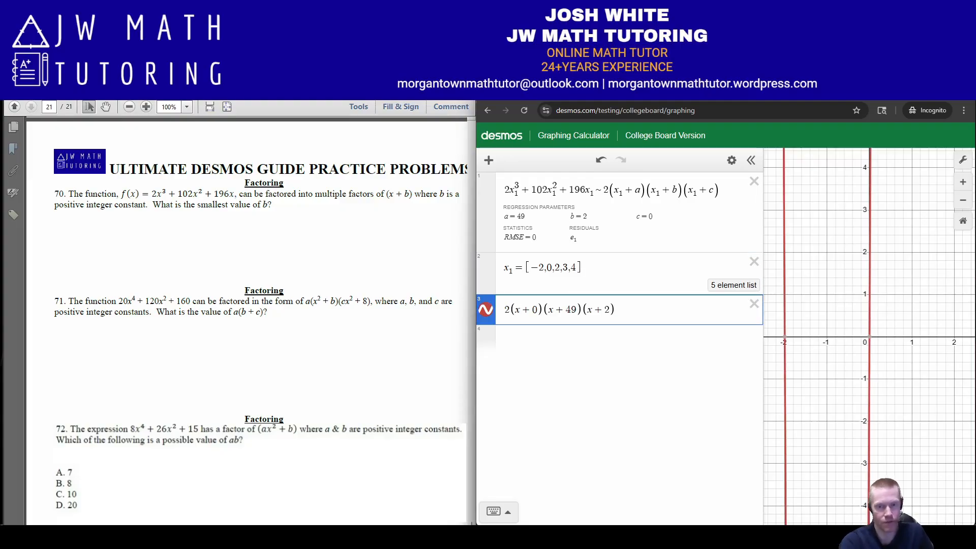
{"action": "key", "text": "Delete"}
{"action": "key", "text": "Delete"}
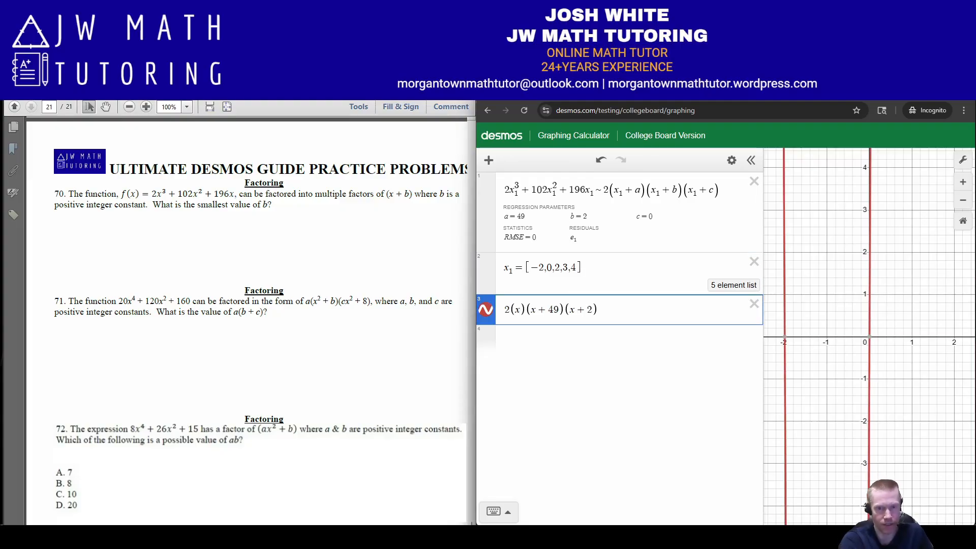
{"action": "key", "text": "Left"}
{"action": "key", "text": "BackSpace"}
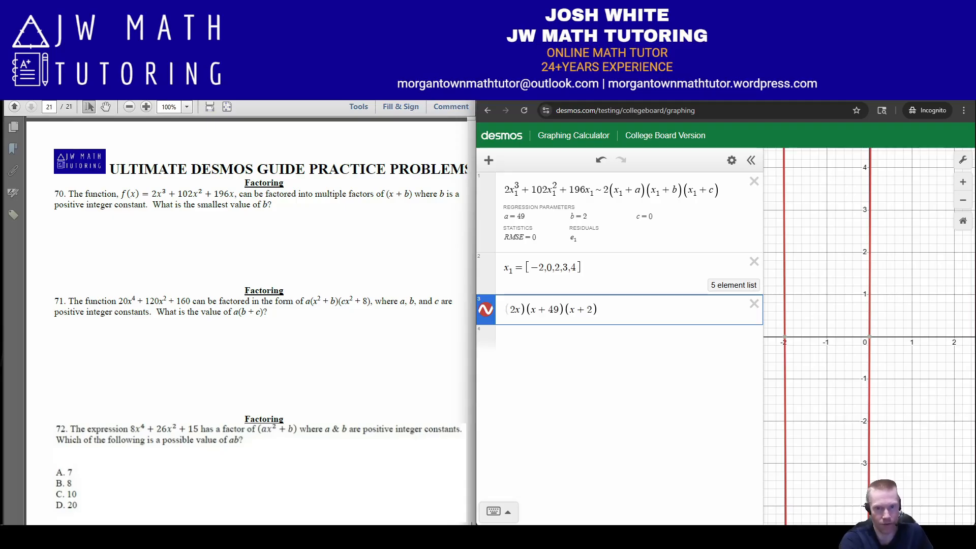
{"action": "key", "text": "Delete"}
Step: Graph the original polynomial 2x^3+102x^2+196x to compare it with the factored form, and delete that expression
{"action": "key", "text": "Return"}
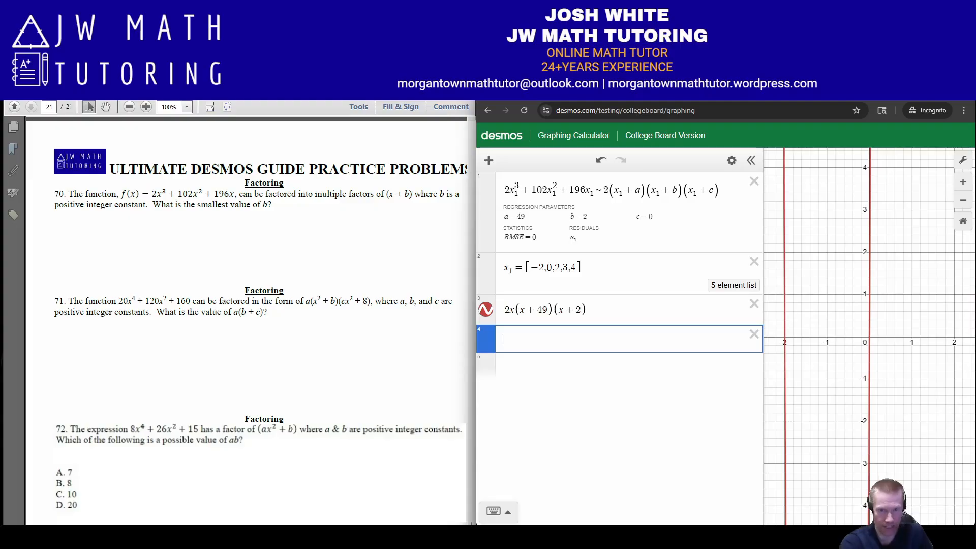
{"action": "type", "text": "2x"}
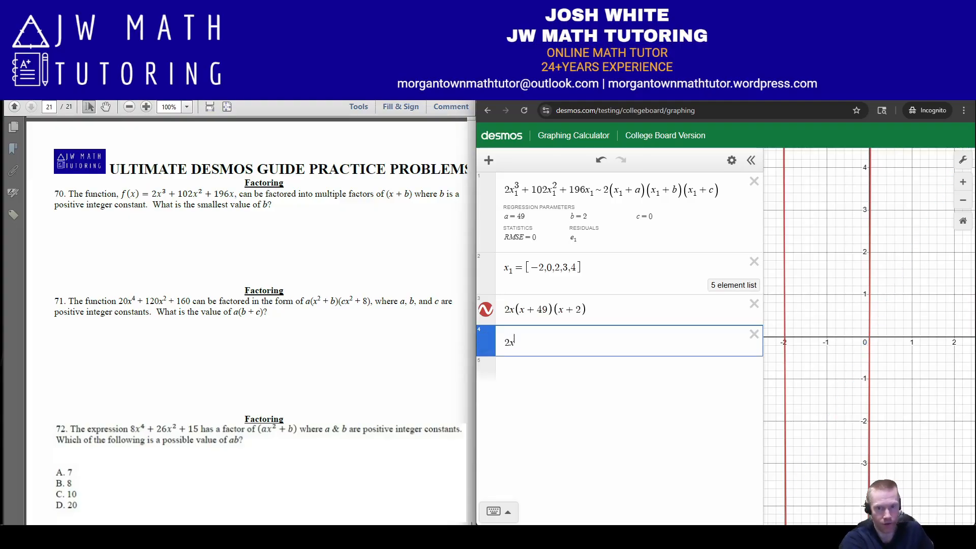
{"action": "type", "text": "^3+1-"}
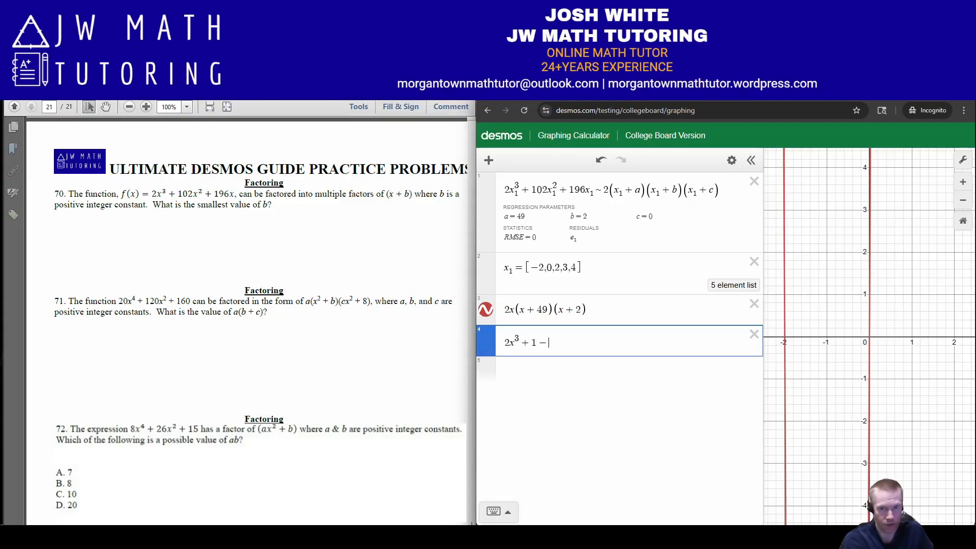
{"action": "type", "text": "2"}
{"action": "key", "text": "BackSpace"}
{"action": "key", "text": "BackSpace"}
{"action": "type", "text": "02x"}
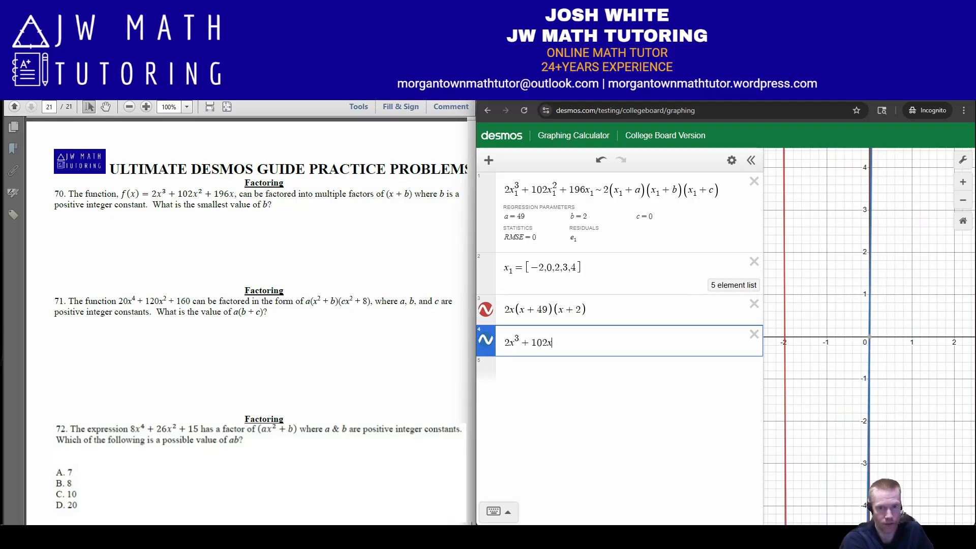
{"action": "type", "text": "^2+1"}
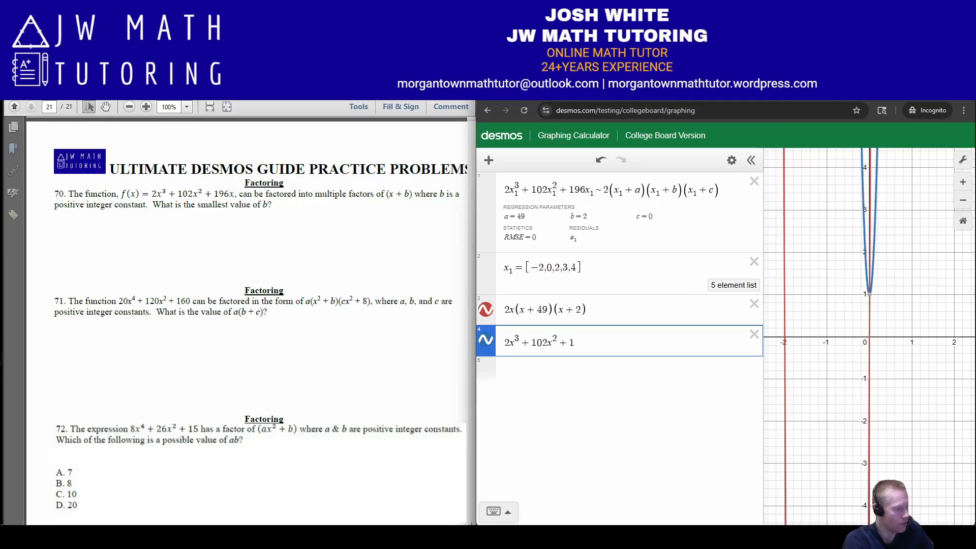
{"action": "type", "text": "96x"}
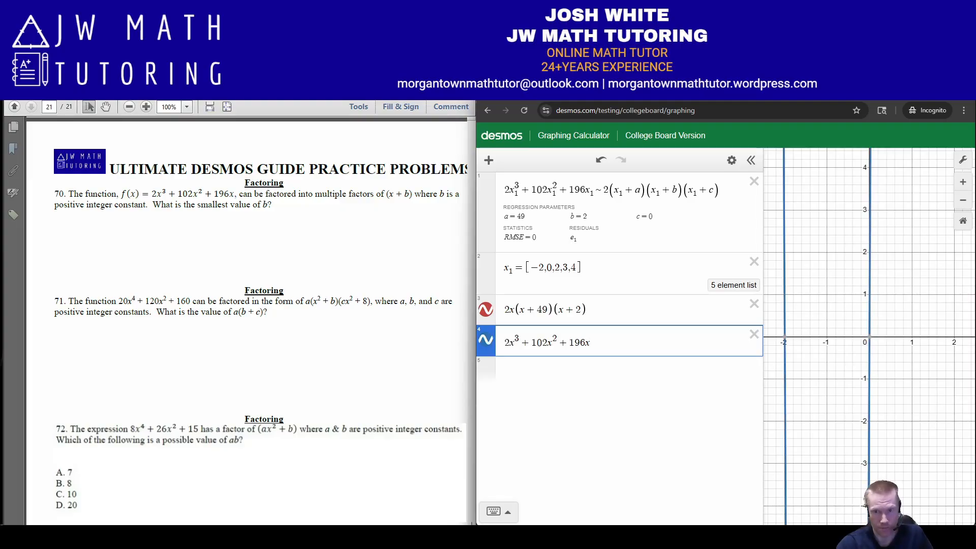
{"action": "left_click", "coordinate": [754, 334]}
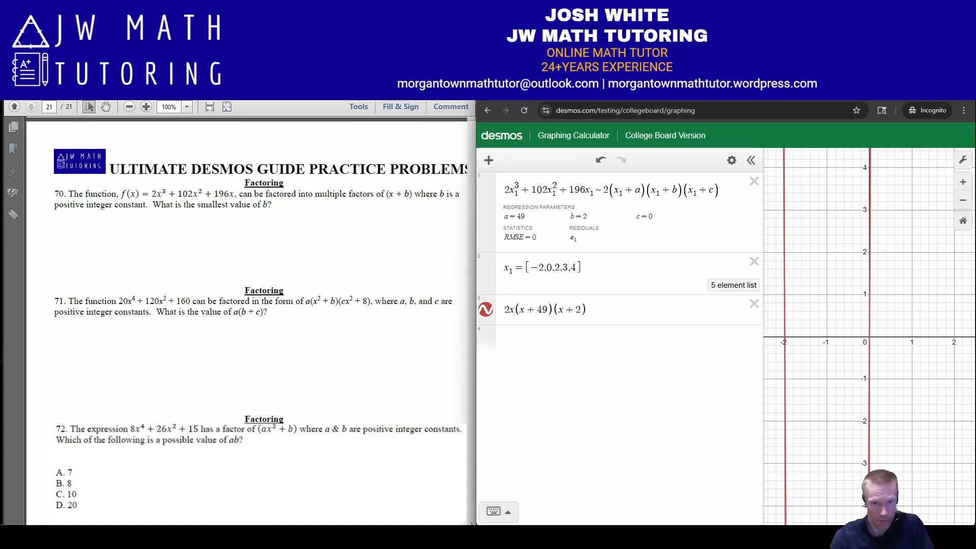
Step: Restore the +0 factor so the factored expression reads 2(x+0)(x+49)(x+2)
{"action": "left_click", "coordinate": [510, 309]}
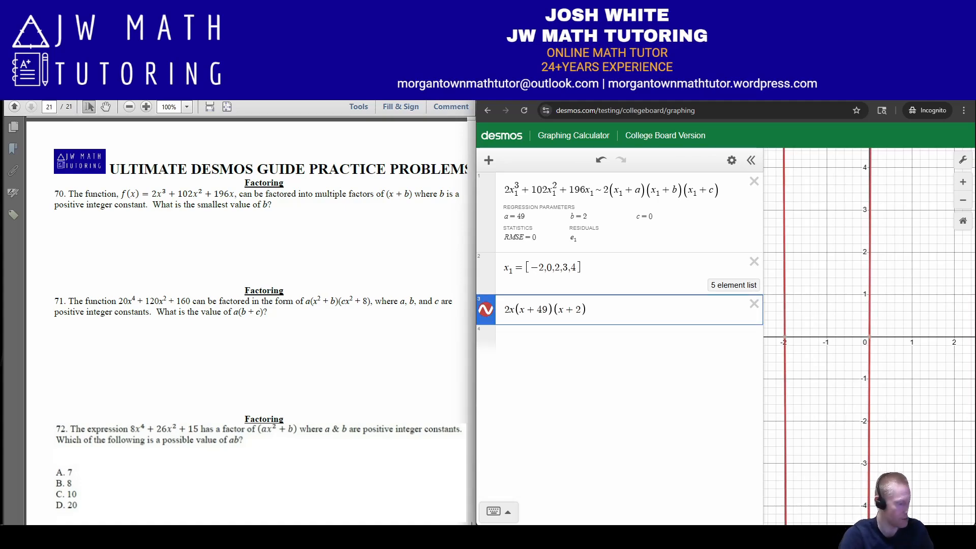
{"action": "type", "text": "("}
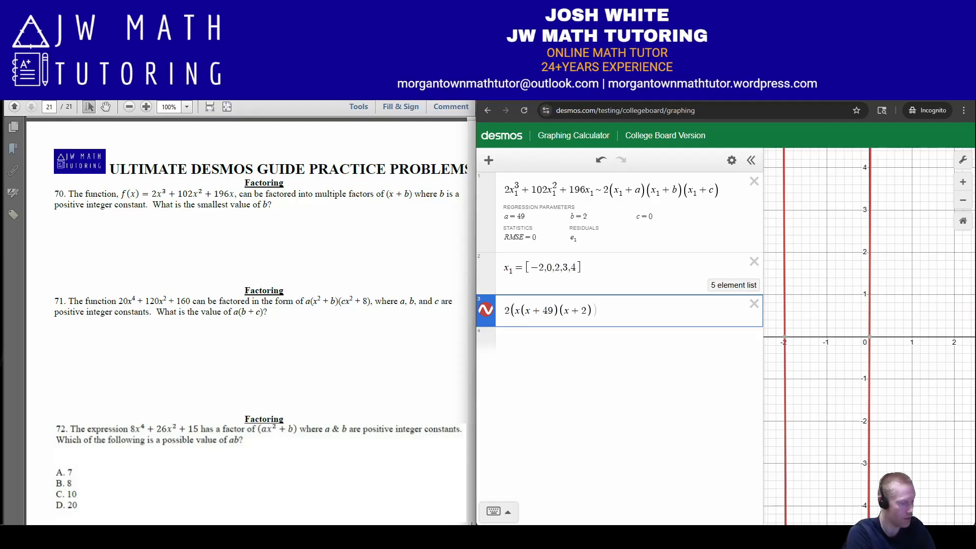
{"action": "type", "text": "+0)"}
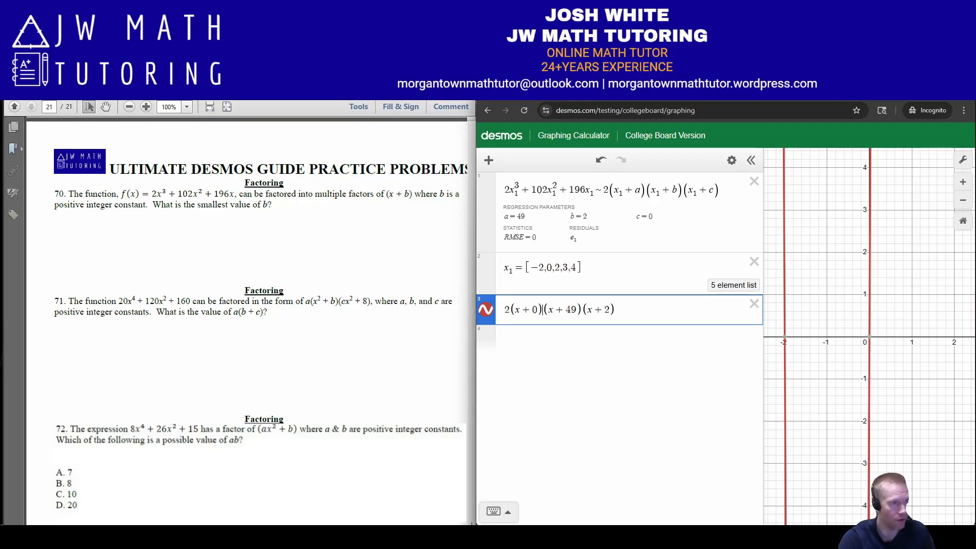
Step: Handwrite 2 with a box around it under problem 70 as the answer, and clear the ink
{"action": "mouse_move", "coordinate": [260, 228]}
{"action": "left_mouse_down"}
{"action": "mouse_move", "coordinate": [259, 242]}
{"action": "mouse_move", "coordinate": [286, 241]}
{"action": "left_mouse_up"}
{"action": "left_click_drag", "start_coordinate": [249, 220], "coordinate": [245, 220]}
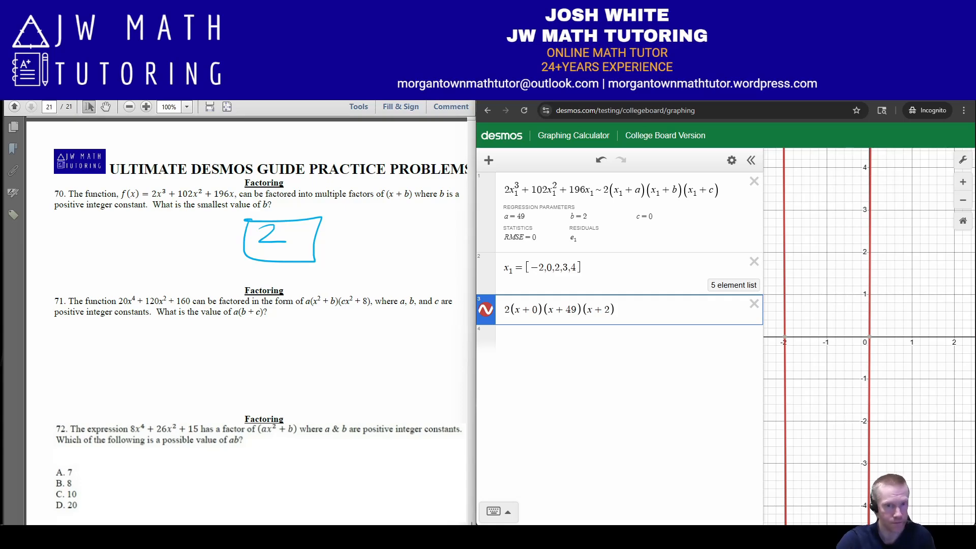
{"action": "key", "text": "Escape"}
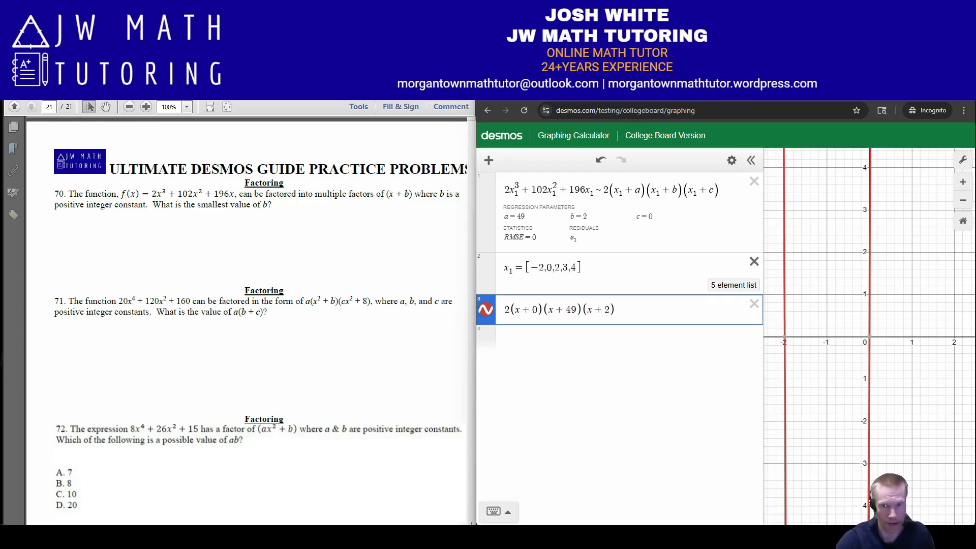
Step: Delete the factored expression, the x_1 list and the regression of problem 70
{"action": "left_click", "coordinate": [754, 304]}
{"action": "left_click", "coordinate": [754, 262]}
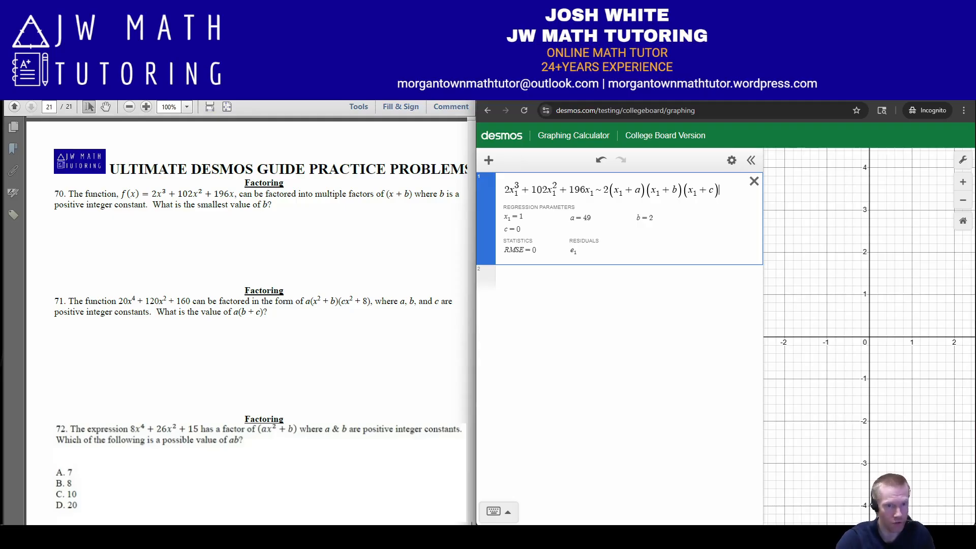
{"action": "left_click", "coordinate": [754, 181]}
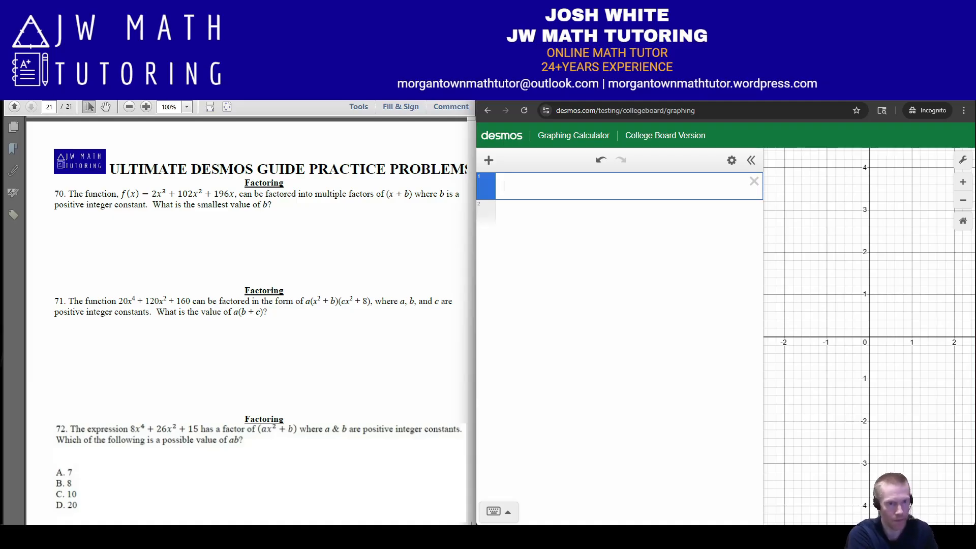
Step: Enter problem 71's polynomial as the regression's first side, 20x_1^4 + 120x_1^2 + 160 ~, in the first expression
{"action": "type", "text": "20x_1"}
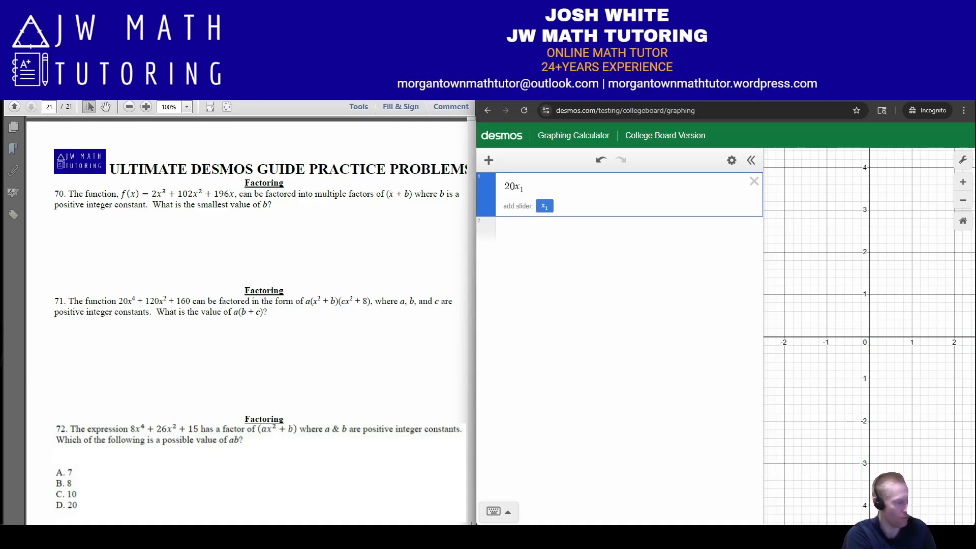
{"action": "type", "text": "&"}
{"action": "key", "text": "BackSpace"}
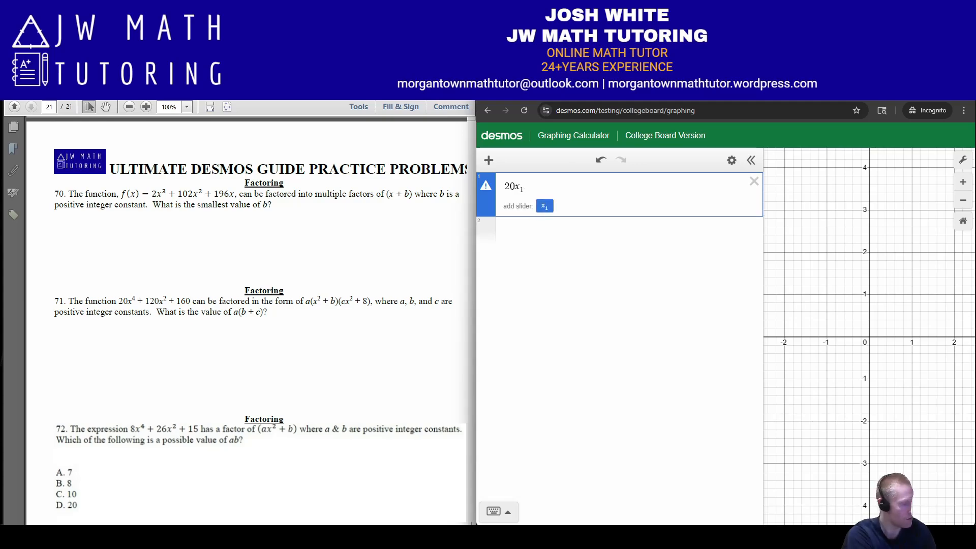
{"action": "type", "text": "^4"}
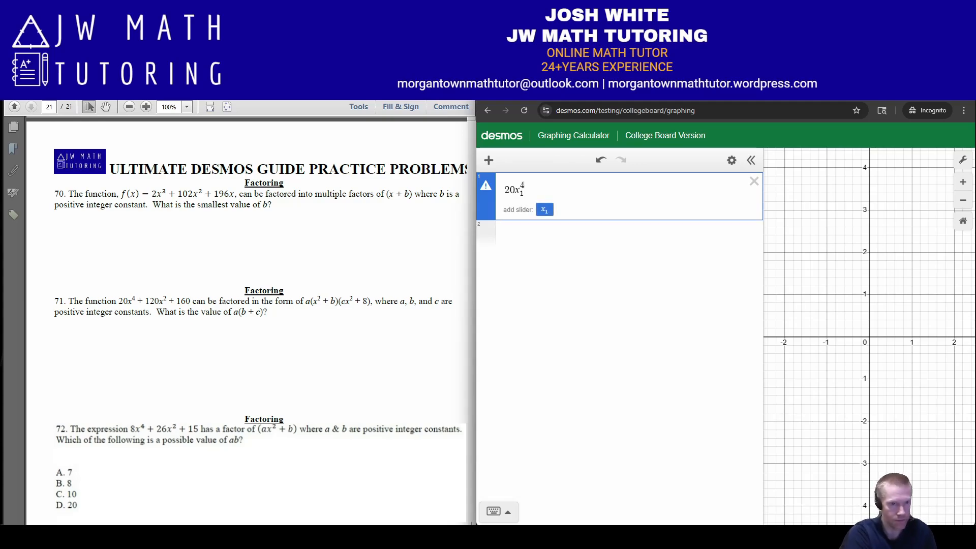
{"action": "key", "text": "Right"}
{"action": "type", "text": "+ 120x_1"}
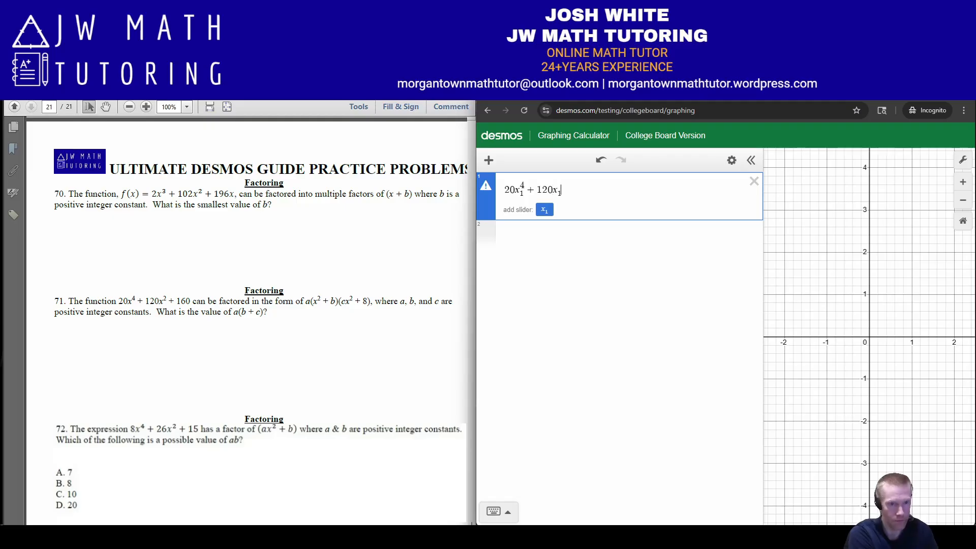
{"action": "type", "text": "^2"}
{"action": "key", "text": "Right"}
{"action": "type", "text": "+160"}
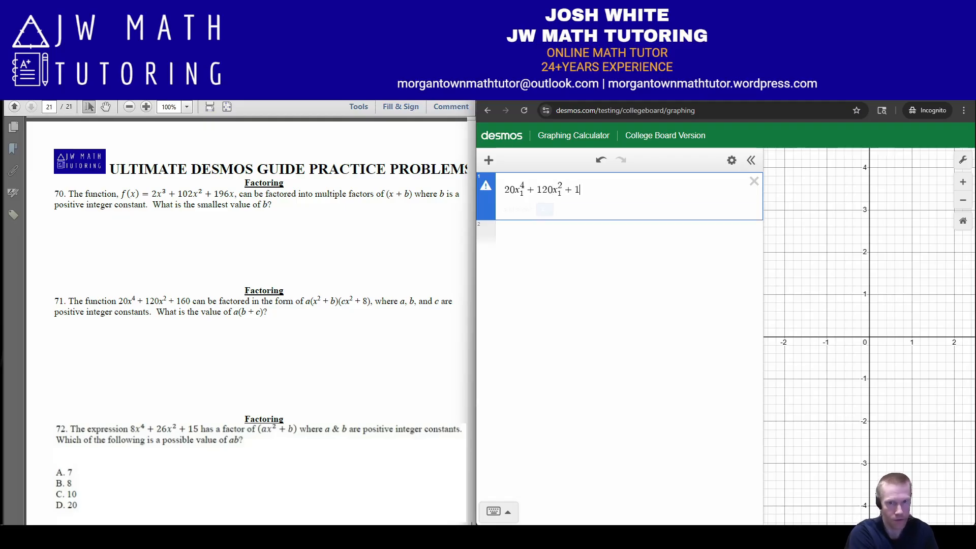
{"action": "type", "text": "~"}
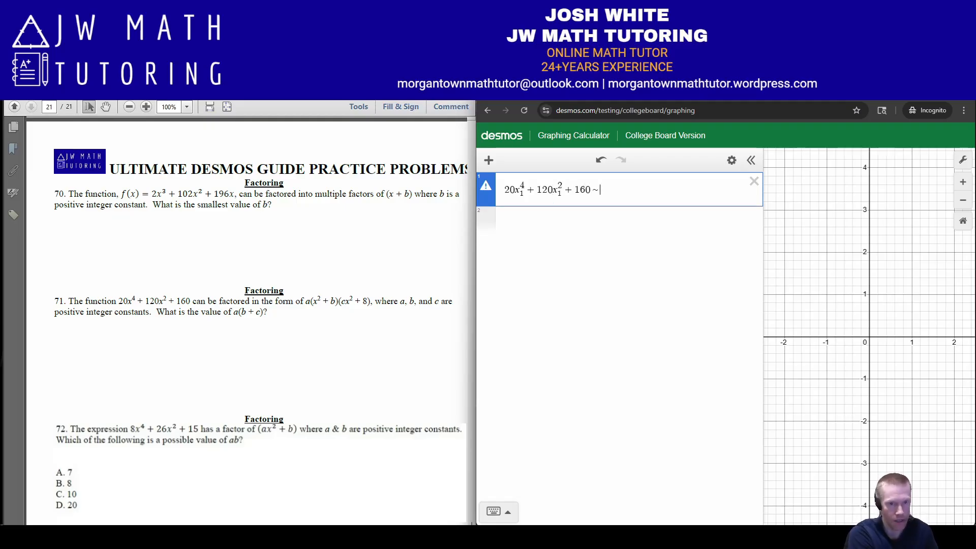
Step: Complete problem 71's regression with the factored side a(x_1^2 + b)(cx_1^2 + 8)
{"action": "type", "text": "a("}
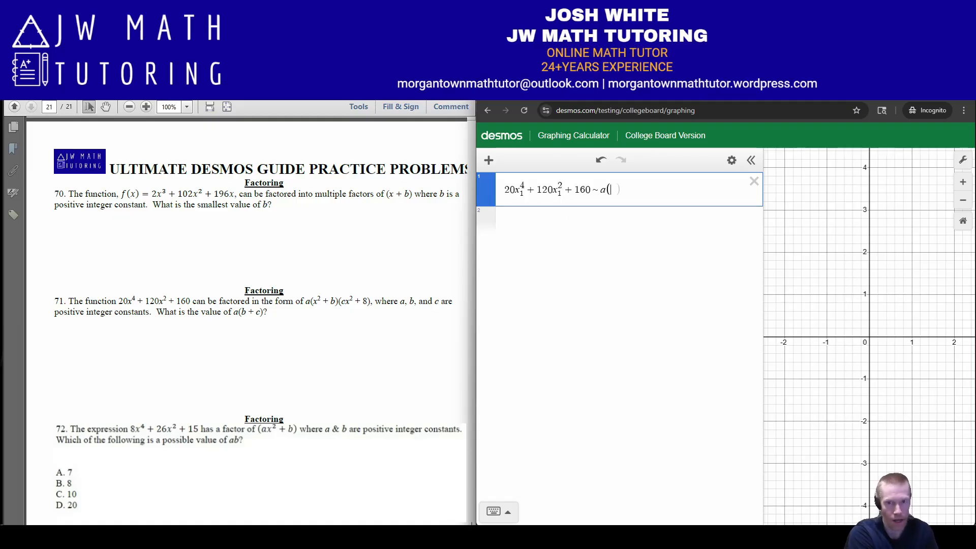
{"action": "type", "text": "x_1^2"}
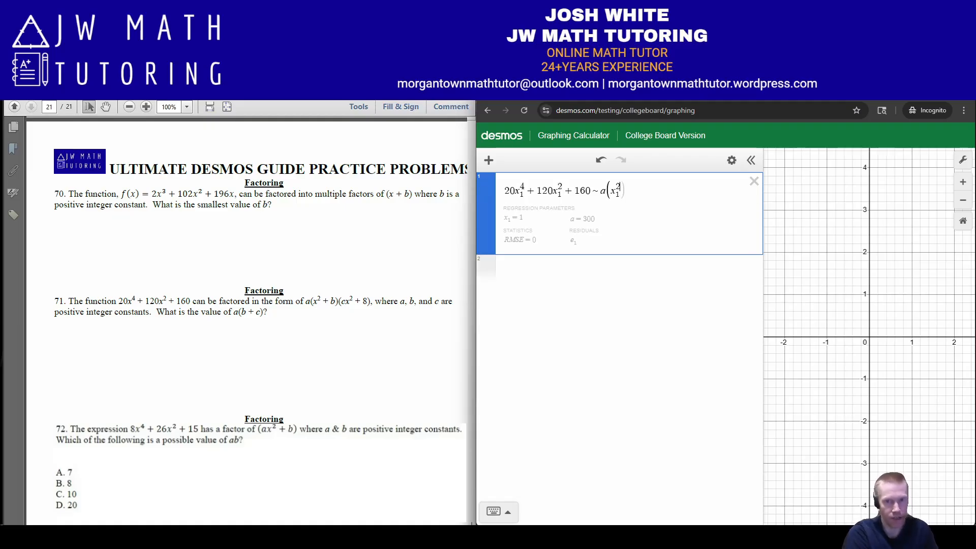
{"action": "key", "text": "Right"}
{"action": "type", "text": "+ b"}
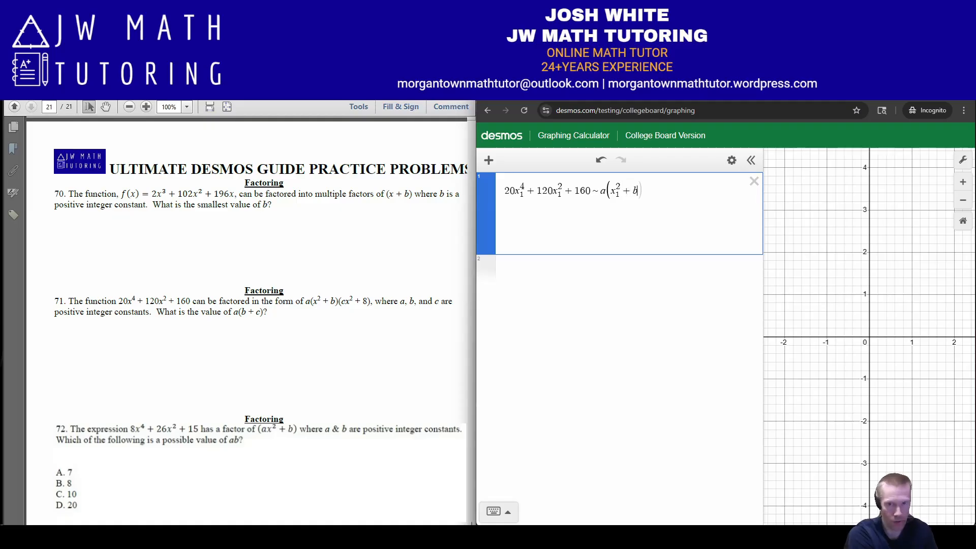
{"action": "type", "text": ")("}
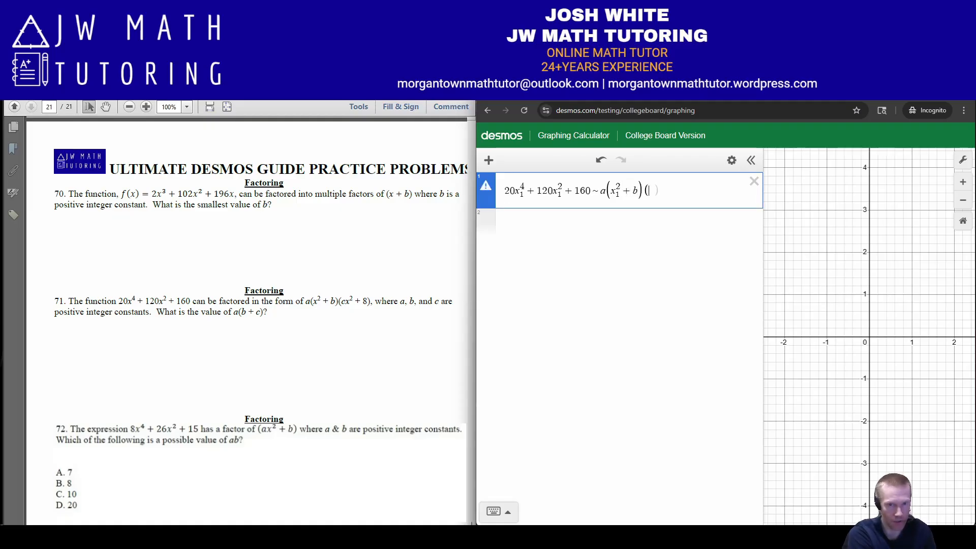
{"action": "type", "text": "cx_"}
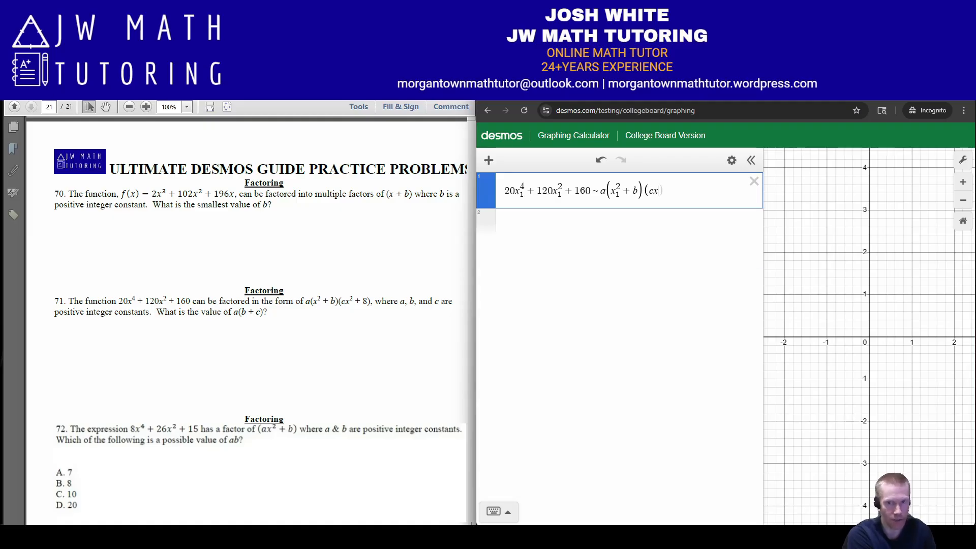
{"action": "type", "text": "1^2"}
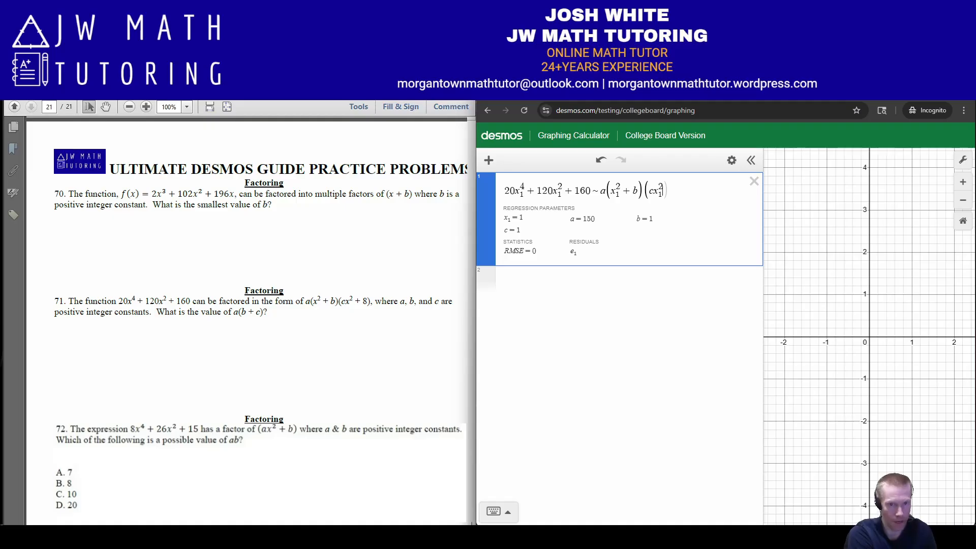
{"action": "key", "text": "Right"}
{"action": "type", "text": "+ 8"}
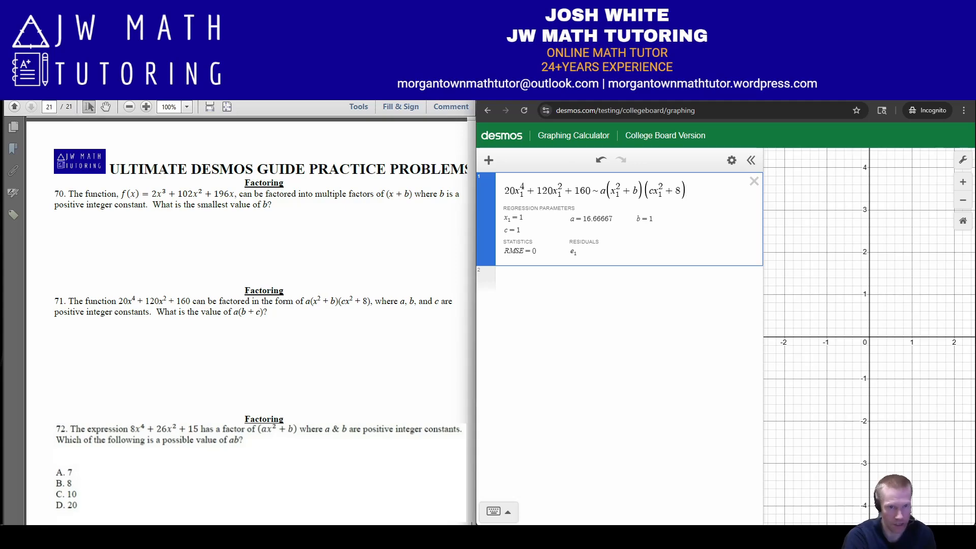
Step: Define the list x_1 = [-2,0,2,3,4] below the regression, and evaluate a(b + c) in its own expression
{"action": "key", "text": "Return"}
{"action": "type", "text": "x1 ="}
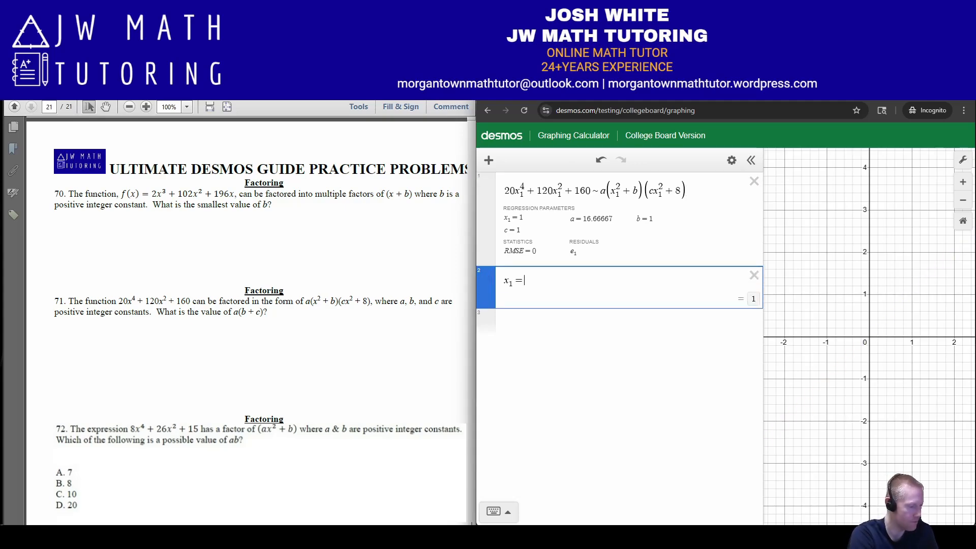
{"action": "type", "text": " [-2,0,2,3"}
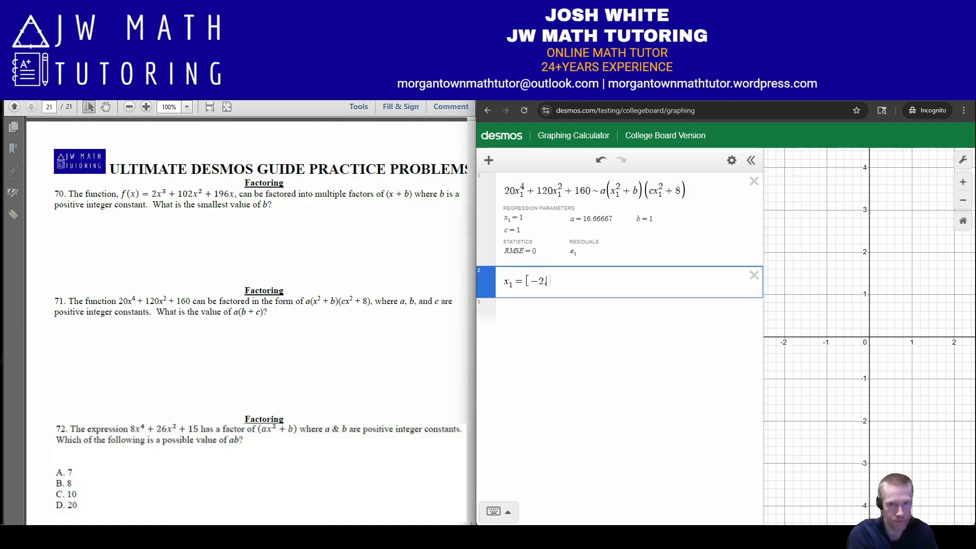
{"action": "type", "text": ",4"}
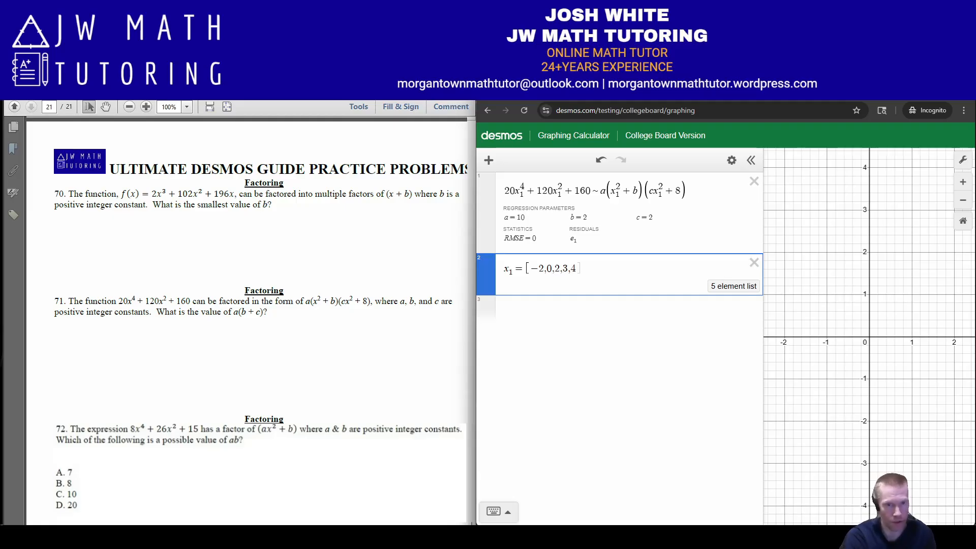
{"action": "key", "text": "Return"}
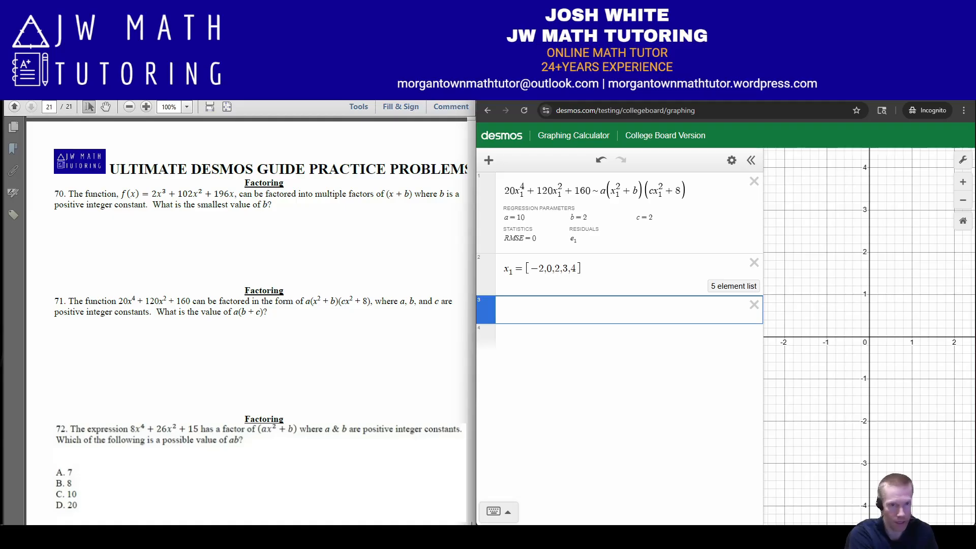
{"action": "type", "text": "a(b+c)"}
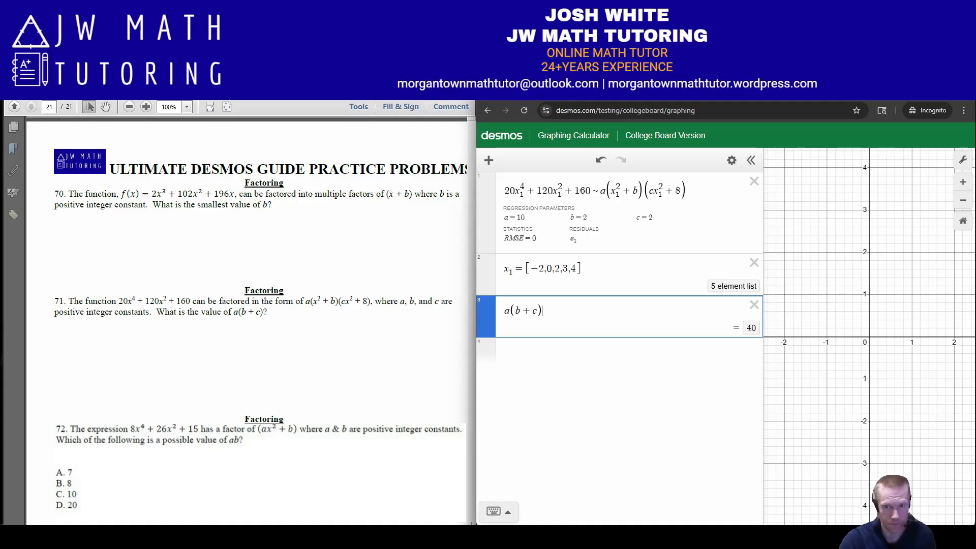
{"action": "key", "text": "Return"}
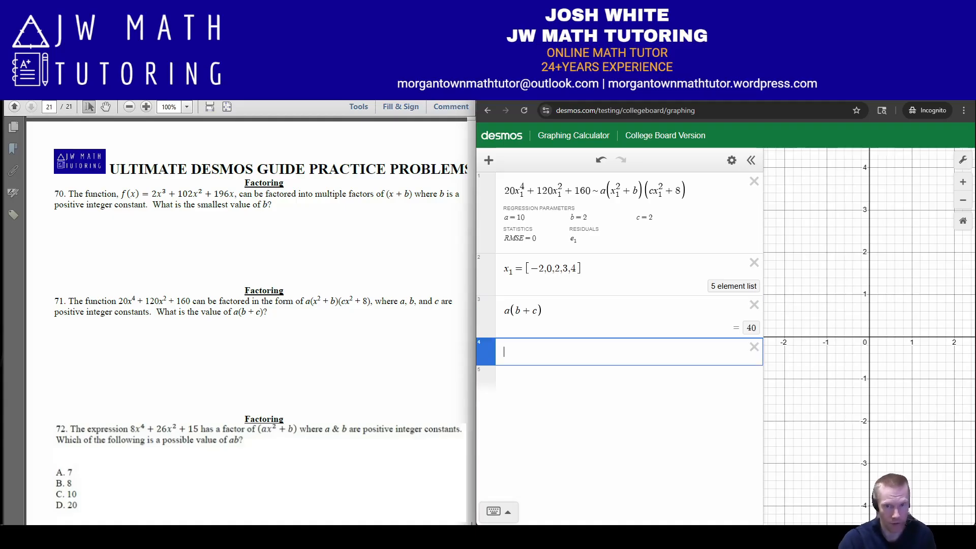
Step: Graph problem 71's original polynomial, 20x^4 + 120x^2 + 160, as a new expression
{"action": "type", "text": "20x"}
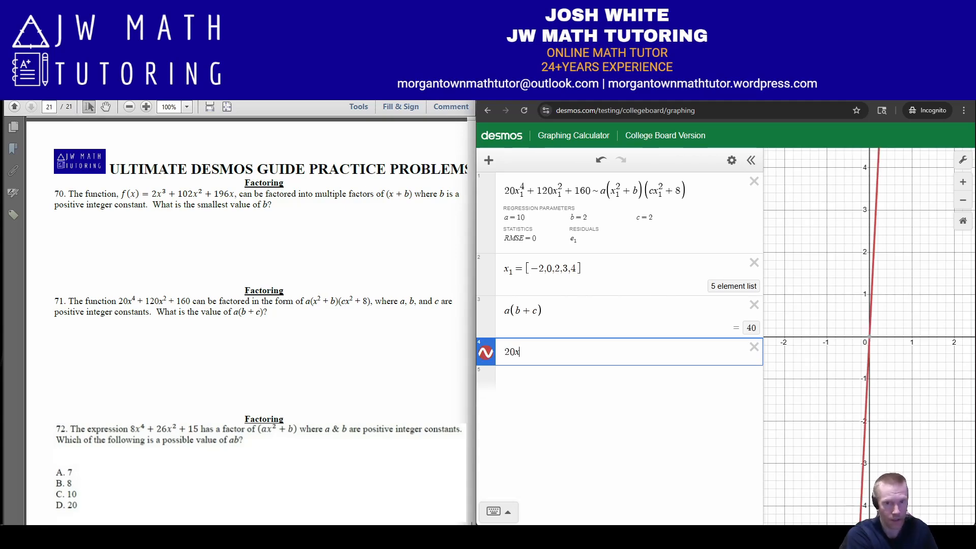
{"action": "type", "text": "^4 + 120x^2"}
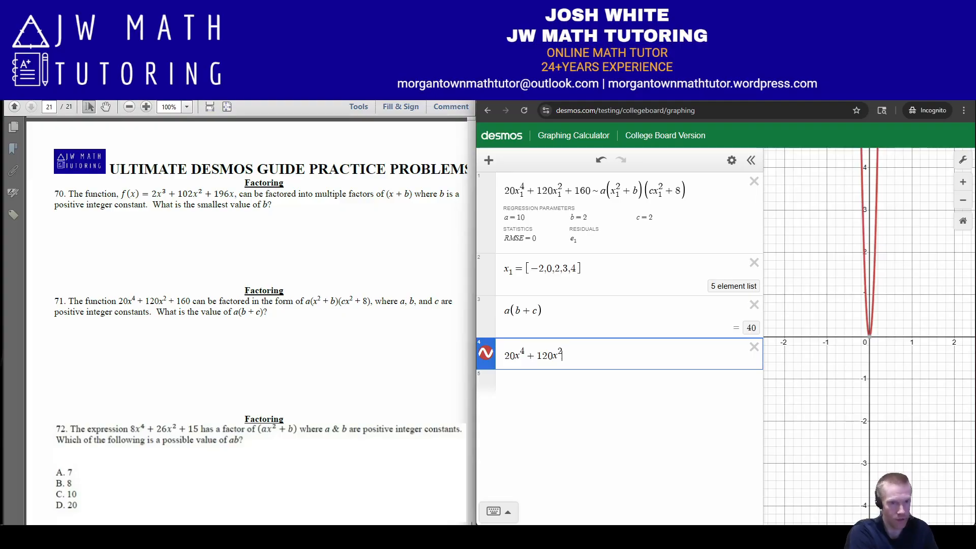
{"action": "key", "text": "Right"}
{"action": "type", "text": "+160"}
{"action": "key", "text": "Return"}
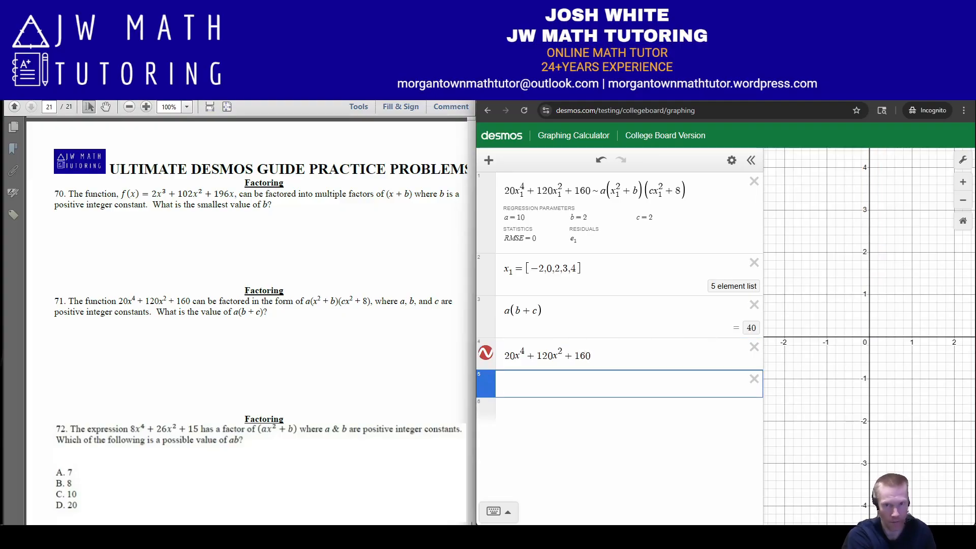
Step: Graph the factored form a(x^2 + b)(cx^2 + 8) as a new expression below the polynomial
{"action": "type", "text": "a(x"}
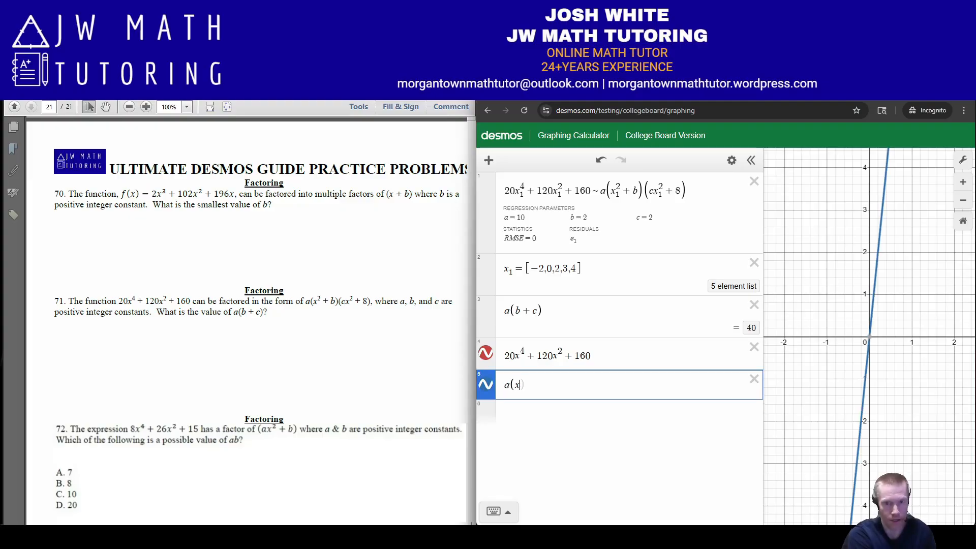
{"action": "type", "text": "+b"}
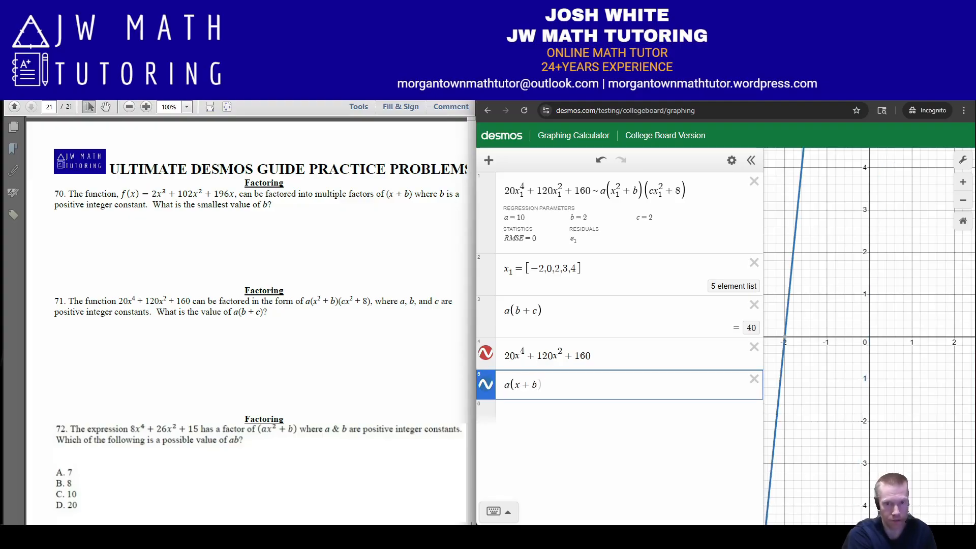
{"action": "type", "text": ")(cx+"}
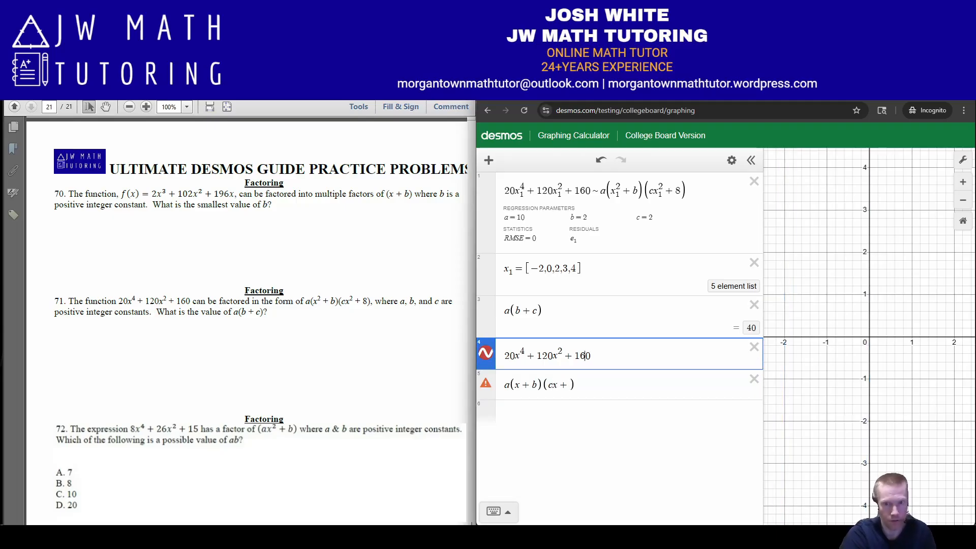
{"action": "left_click", "coordinate": [518, 385]}
{"action": "type", "text": "^2"}
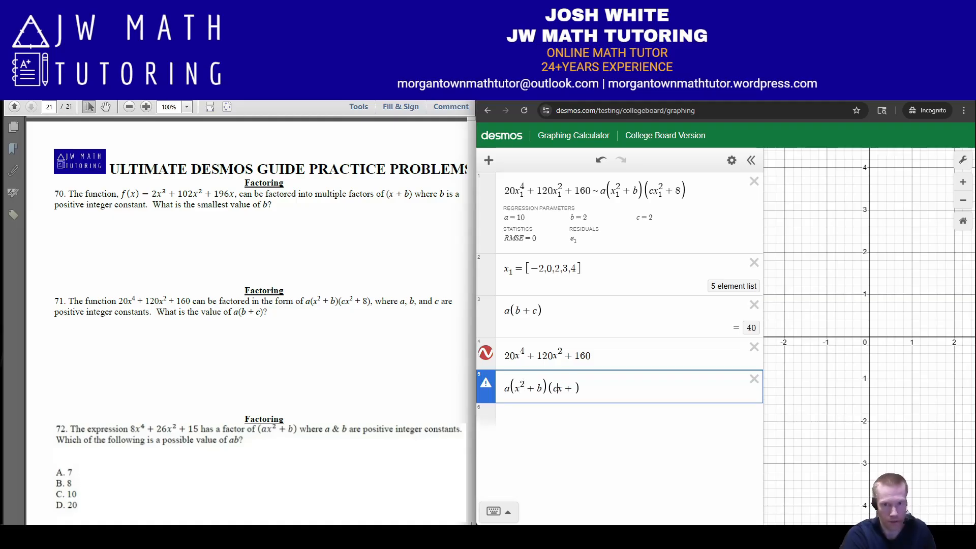
{"action": "type", "text": "^2"}
{"action": "key", "text": "Right"}
{"action": "key", "text": "Right"}
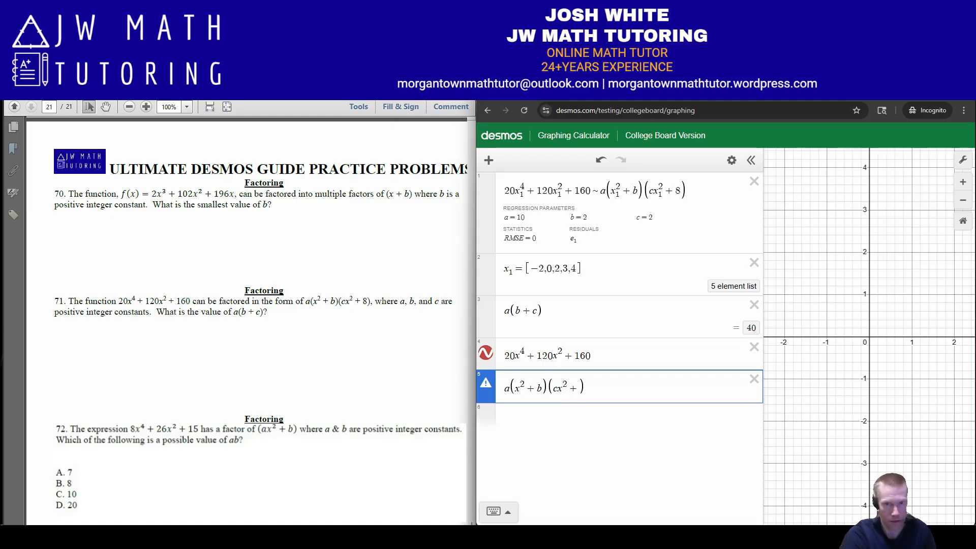
{"action": "type", "text": "8"}
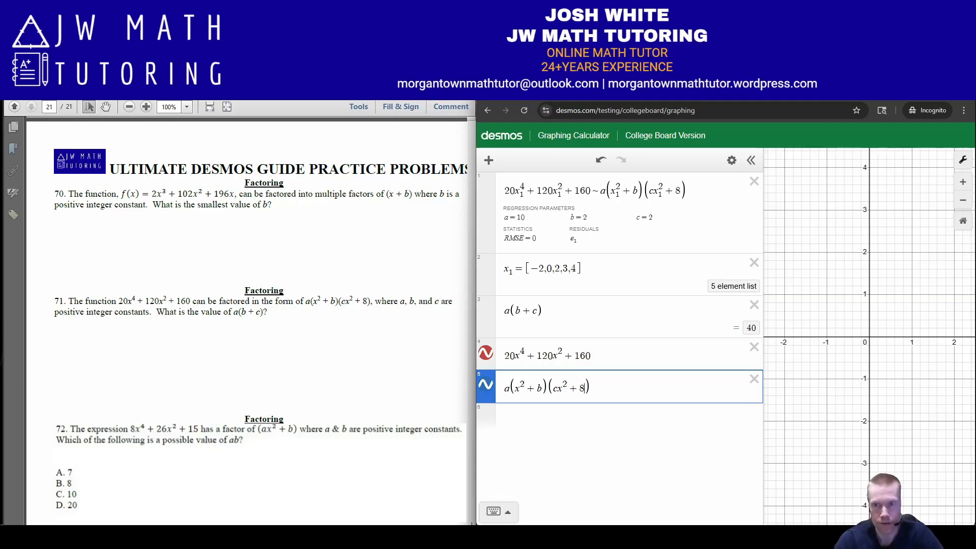
Step: Examine the graphs of the polynomial and its factored form closely around their lowest point near y = 160
{"action": "left_click", "coordinate": [963, 200]}
{"action": "left_click", "coordinate": [962, 200]}
{"action": "left_click", "coordinate": [962, 200]}
{"action": "left_click", "coordinate": [963, 200]}
{"action": "left_click", "coordinate": [963, 200]}
{"action": "left_click", "coordinate": [963, 200]}
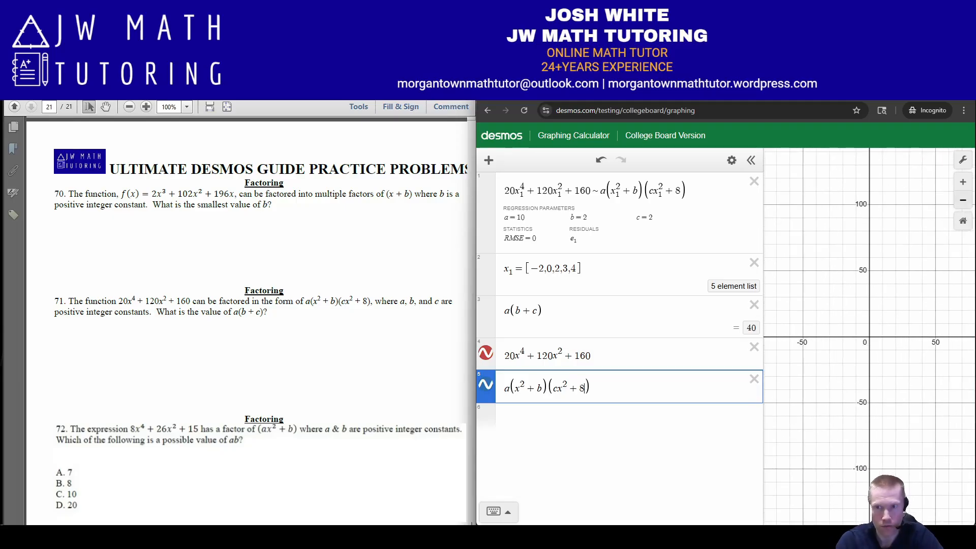
{"action": "left_click", "coordinate": [963, 200]}
{"action": "left_click_drag", "start_coordinate": [915, 244], "coordinate": [898, 298]}
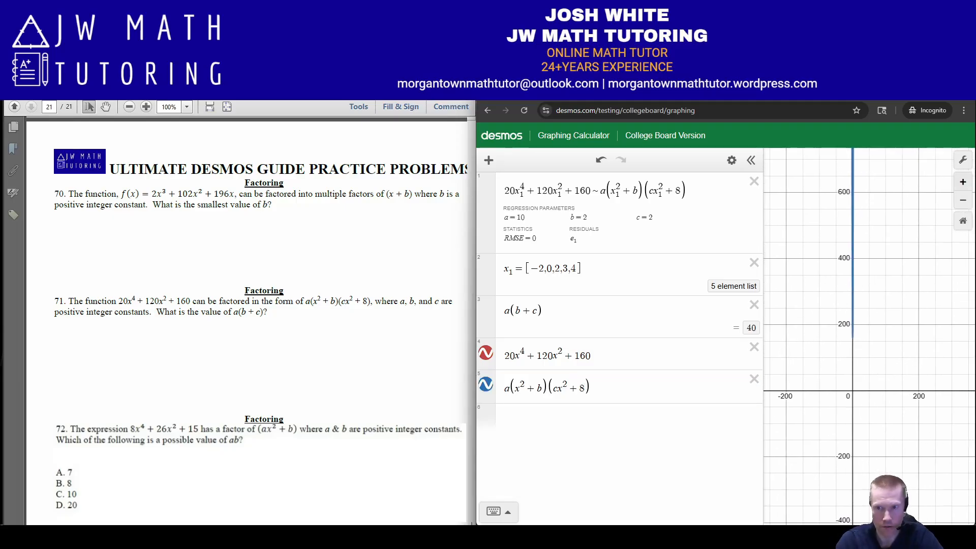
{"action": "scroll", "coordinate": [859, 331], "scroll_direction": "up", "scroll_amount": 5}
{"action": "scroll", "coordinate": [829, 363], "scroll_direction": "up", "scroll_amount": 5}
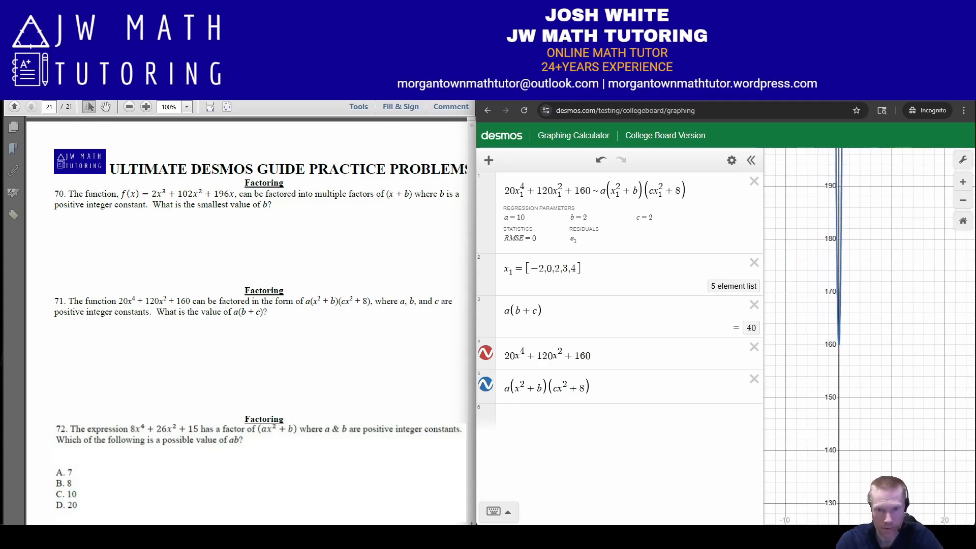
{"action": "left_click", "coordinate": [486, 384]}
{"action": "left_click", "coordinate": [486, 385]}
{"action": "left_click", "coordinate": [963, 182]}
{"action": "left_click", "coordinate": [963, 182]}
{"action": "left_click", "coordinate": [963, 182]}
{"action": "left_click_drag", "start_coordinate": [782, 361], "coordinate": [951, 325]}
{"action": "left_click_drag", "start_coordinate": [834, 356], "coordinate": [888, 326]}
{"action": "left_click", "coordinate": [963, 182]}
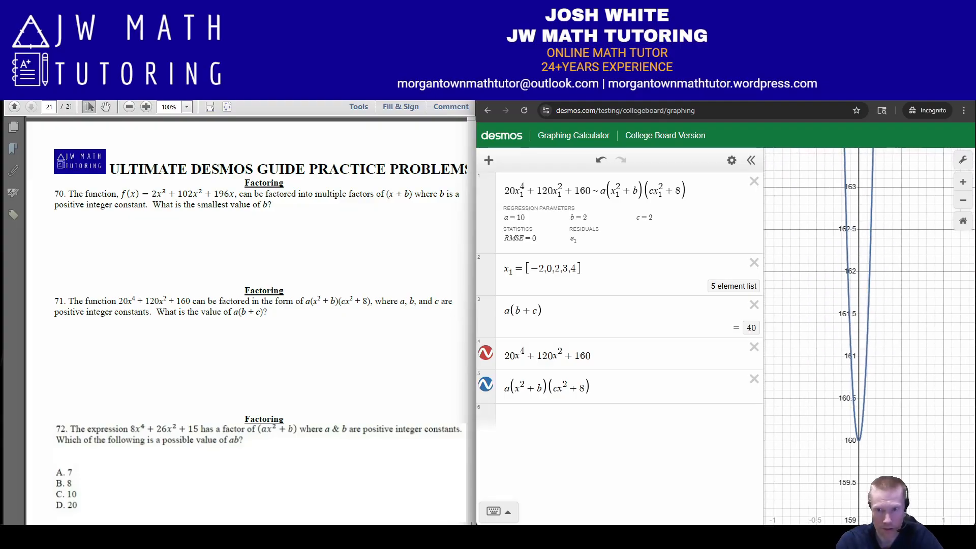
Step: Hide and show the factored form's curve repeatedly to compare it with the original polynomial's curve
{"action": "left_click", "coordinate": [486, 384]}
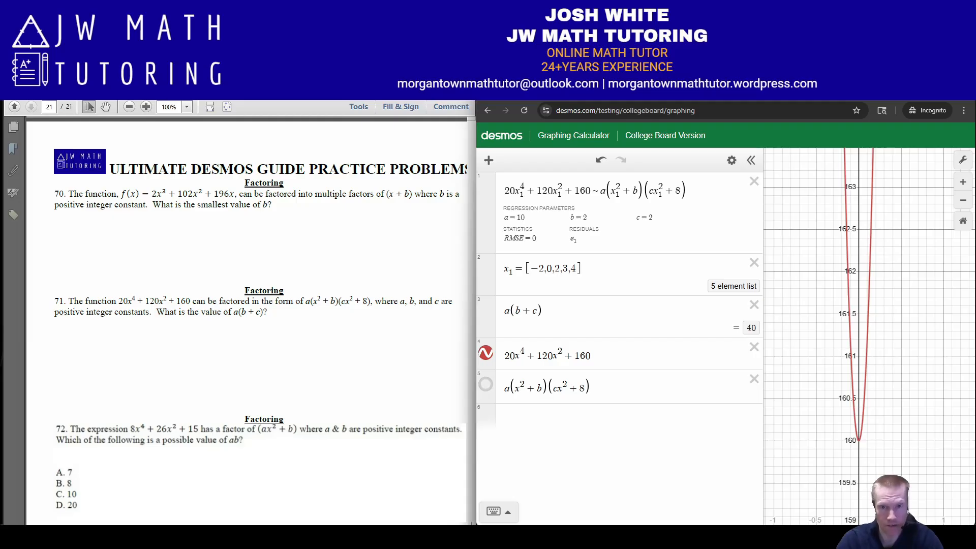
{"action": "left_click", "coordinate": [486, 384]}
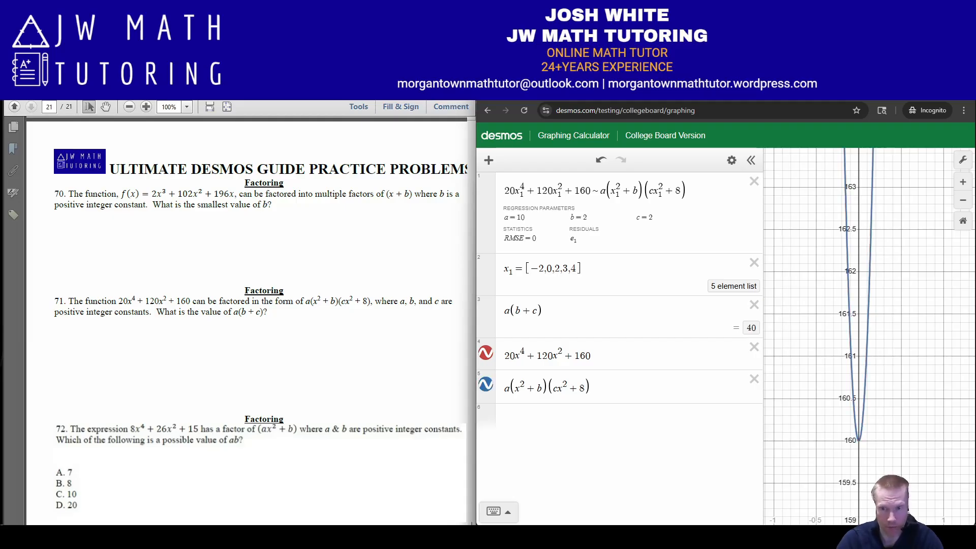
{"action": "left_click", "coordinate": [486, 385]}
{"action": "left_click", "coordinate": [486, 384]}
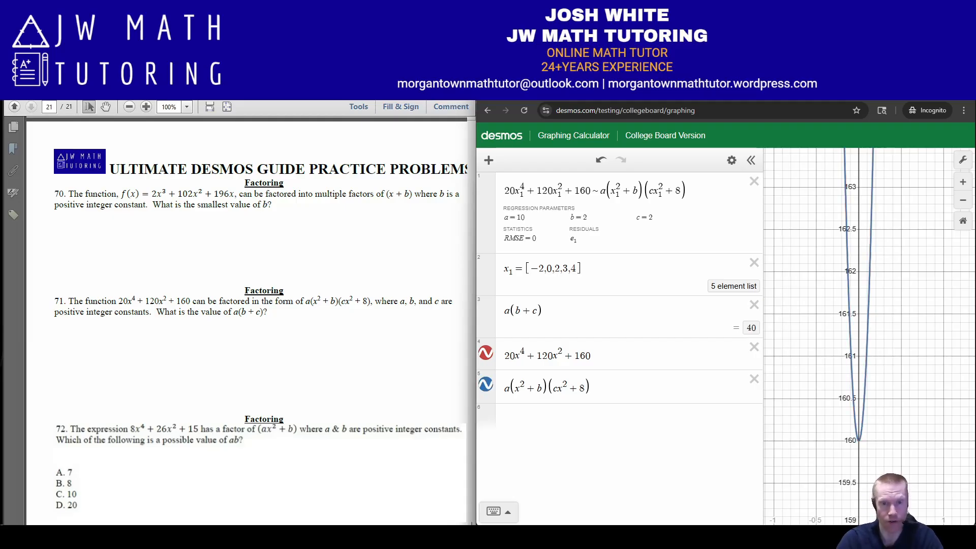
{"action": "left_click", "coordinate": [486, 385]}
{"action": "left_click", "coordinate": [486, 385]}
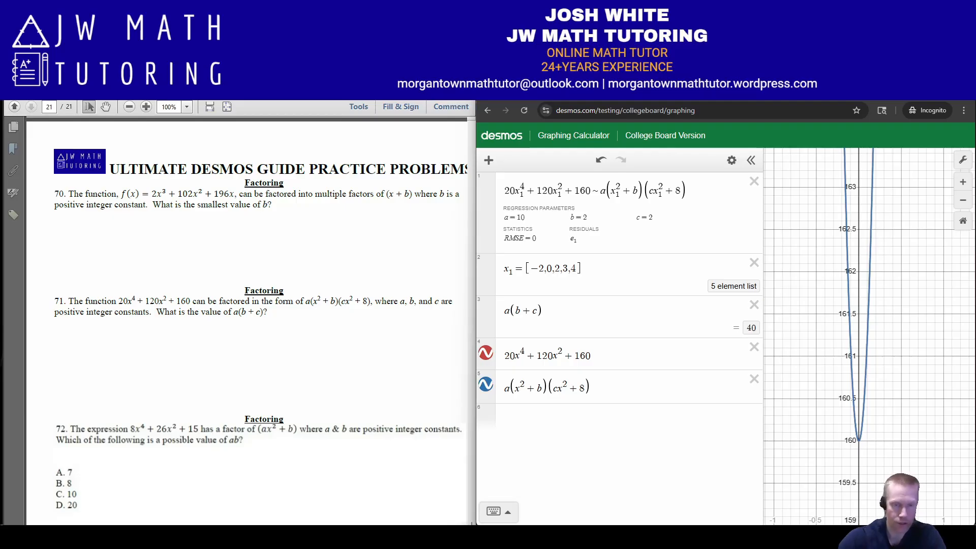
Step: Handwrite 40 with a box around it under problem 71 as the answer
{"action": "mouse_move", "coordinate": [214, 346]}
{"action": "left_mouse_down"}
{"action": "mouse_move", "coordinate": [227, 363]}
{"action": "mouse_move", "coordinate": [219, 381]}
{"action": "left_mouse_up"}
{"action": "mouse_move", "coordinate": [240, 354]}
{"action": "left_mouse_down"}
{"action": "mouse_move", "coordinate": [259, 366]}
{"action": "mouse_move", "coordinate": [238, 354]}
{"action": "left_mouse_up"}
{"action": "left_click_drag", "start_coordinate": [259, 337], "coordinate": [222, 342]}
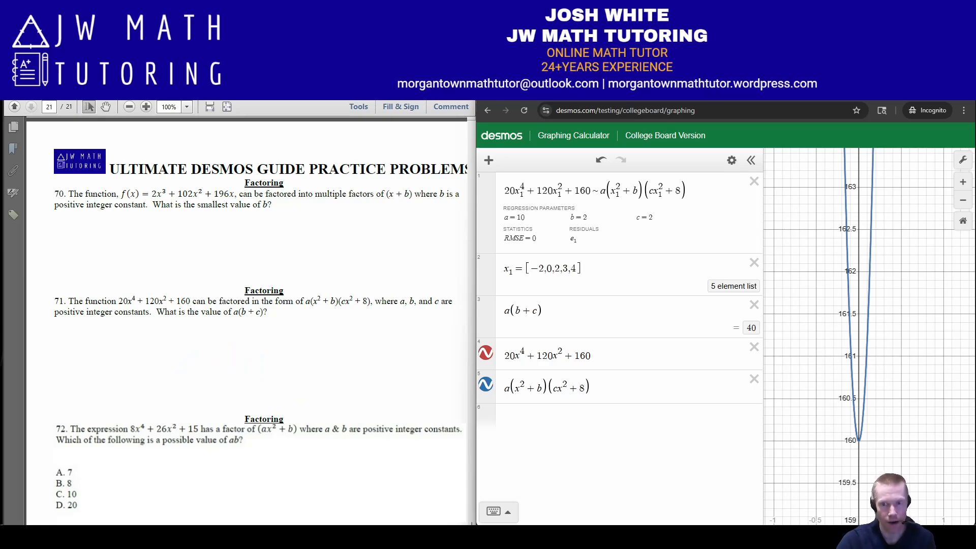
Step: Delete the factored form, the graphed polynomial, the a(b + c) expression and the x_1 list of problem 71
{"action": "left_click", "coordinate": [753, 379]}
{"action": "left_click", "coordinate": [753, 346]}
{"action": "left_click", "coordinate": [754, 305]}
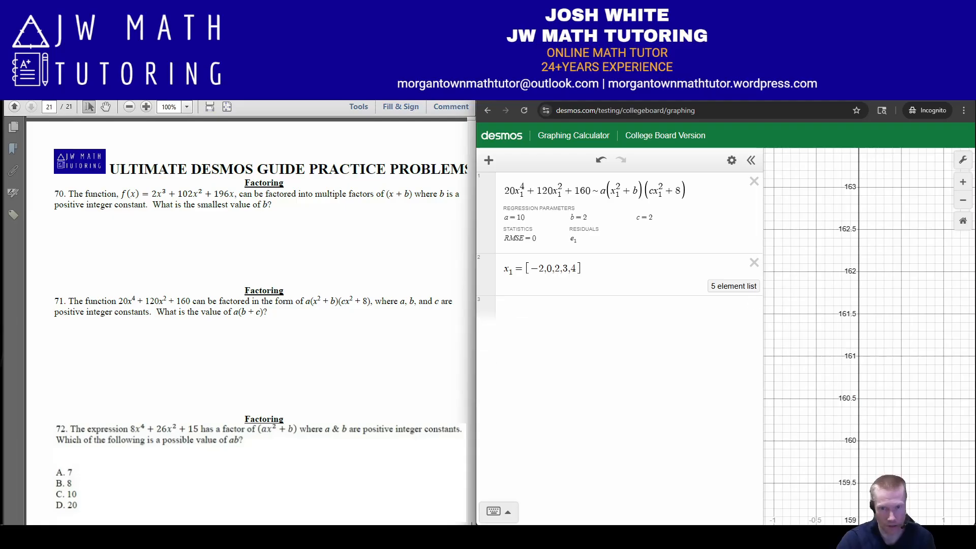
{"action": "left_click", "coordinate": [754, 263]}
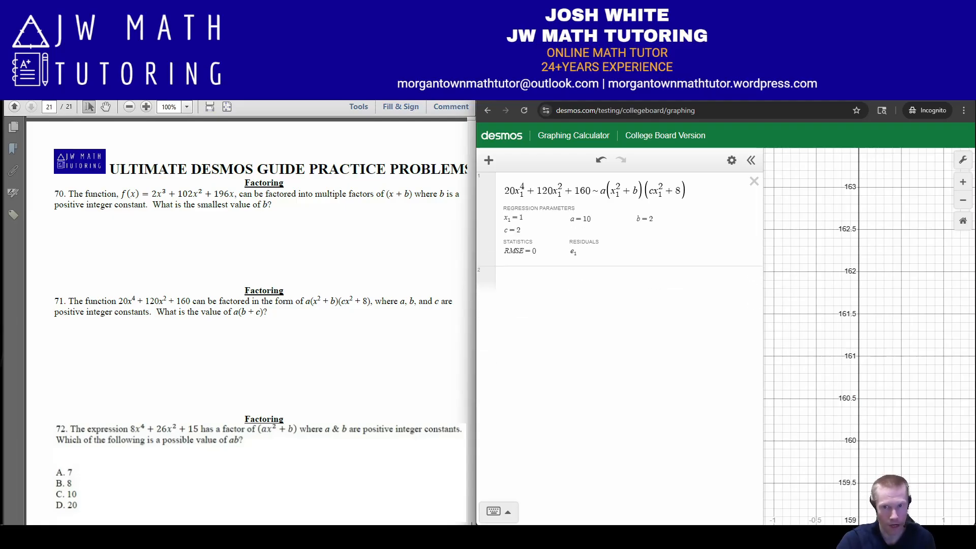
Step: Clear the remaining regression of problem 71 from the expression list
{"action": "left_click_drag", "start_coordinate": [686, 190], "coordinate": [503, 191]}
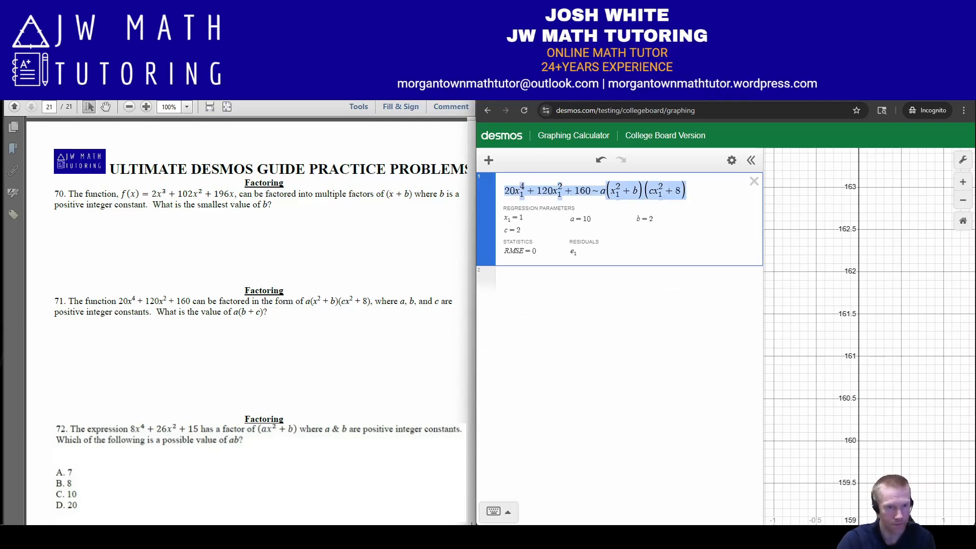
{"action": "type", "text": "["}
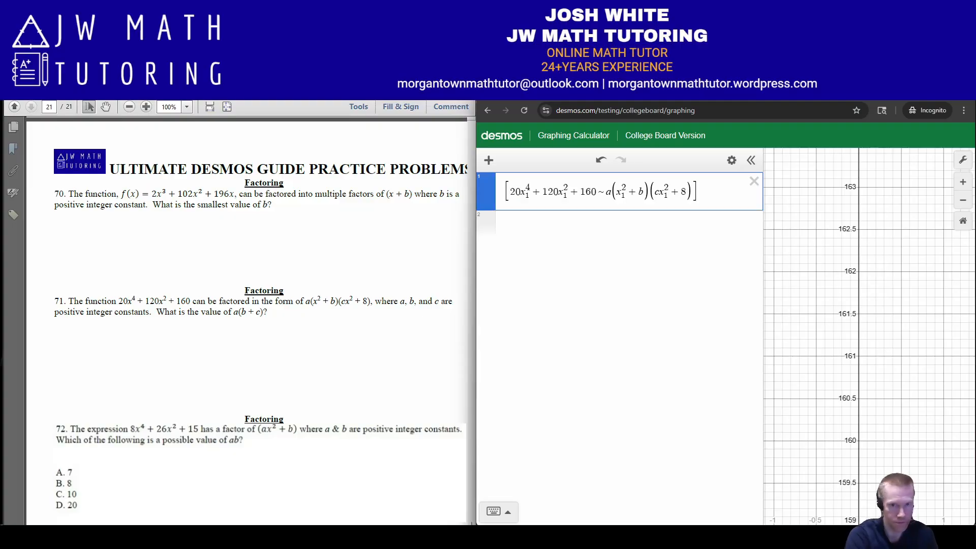
{"action": "left_click", "coordinate": [680, 192]}
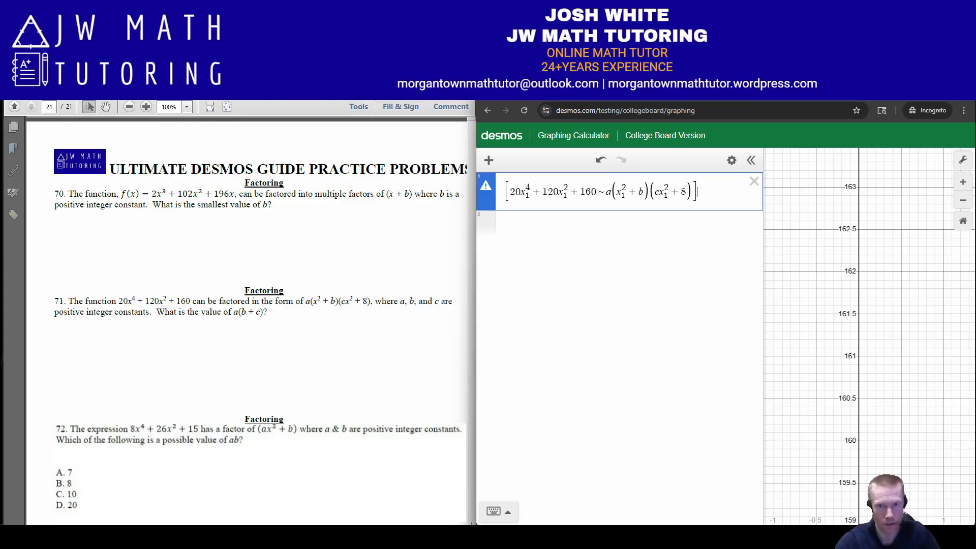
{"action": "key", "text": "ctrl+a"}
{"action": "key", "text": "BackSpace"}
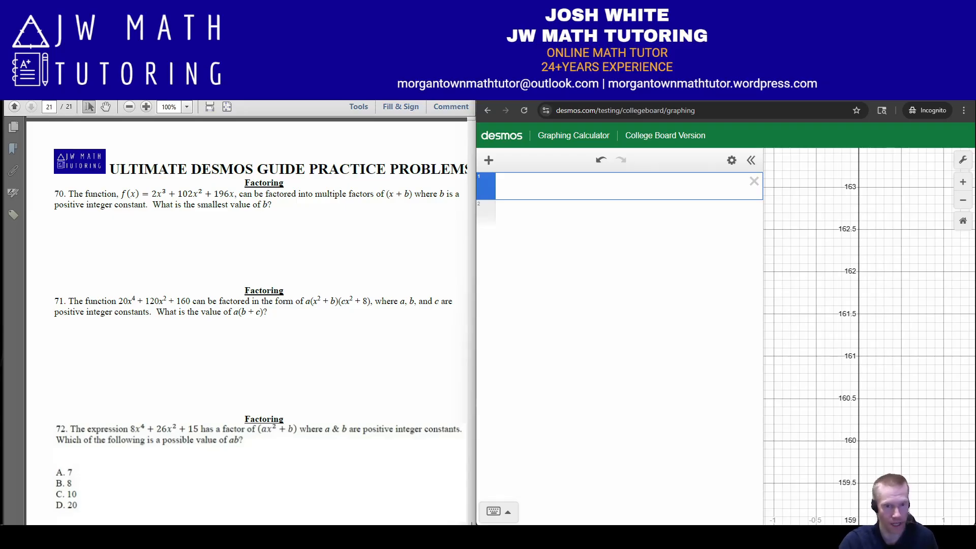
Step: Handwrite a distribution arc over problem 71's factored form and the expanded version (ax² + ab)(cx² + 8) beneath it
{"action": "left_click_drag", "start_coordinate": [320, 295], "coordinate": [338, 293]}
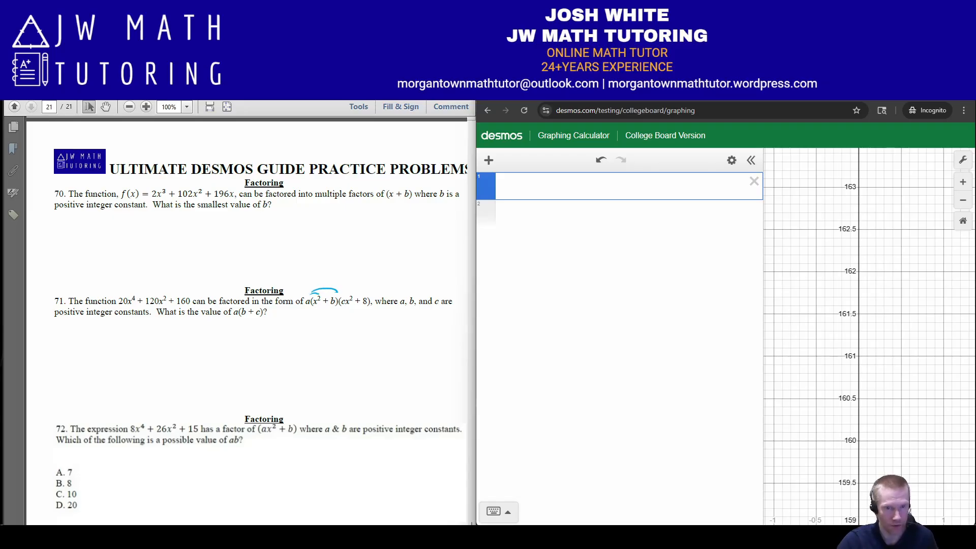
{"action": "left_click_drag", "start_coordinate": [302, 334], "coordinate": [316, 344]}
{"action": "mouse_move", "coordinate": [314, 337]}
{"action": "left_mouse_down"}
{"action": "mouse_move", "coordinate": [307, 344]}
{"action": "mouse_move", "coordinate": [325, 332]}
{"action": "left_mouse_up"}
{"action": "mouse_move", "coordinate": [330, 336]}
{"action": "left_mouse_down"}
{"action": "mouse_move", "coordinate": [330, 347]}
{"action": "mouse_move", "coordinate": [335, 341]}
{"action": "left_mouse_up"}
{"action": "left_click_drag", "start_coordinate": [345, 338], "coordinate": [346, 346]}
{"action": "left_click_drag", "start_coordinate": [348, 332], "coordinate": [349, 352]}
{"action": "left_click_drag", "start_coordinate": [288, 325], "coordinate": [296, 351]}
{"action": "left_click_drag", "start_coordinate": [369, 329], "coordinate": [364, 350]}
{"action": "left_click_drag", "start_coordinate": [387, 339], "coordinate": [395, 350]}
{"action": "left_click_drag", "start_coordinate": [393, 330], "coordinate": [400, 347]}
{"action": "left_click_drag", "start_coordinate": [397, 339], "coordinate": [412, 345]}
{"action": "left_click_drag", "start_coordinate": [417, 329], "coordinate": [422, 354]}
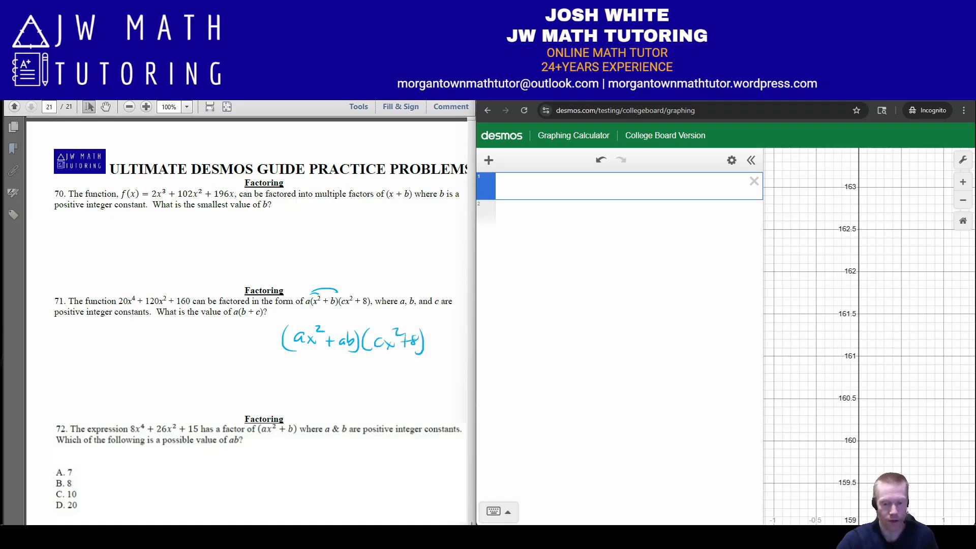
{"action": "scroll", "coordinate": [247, 315], "scroll_direction": "up", "scroll_amount": 1}
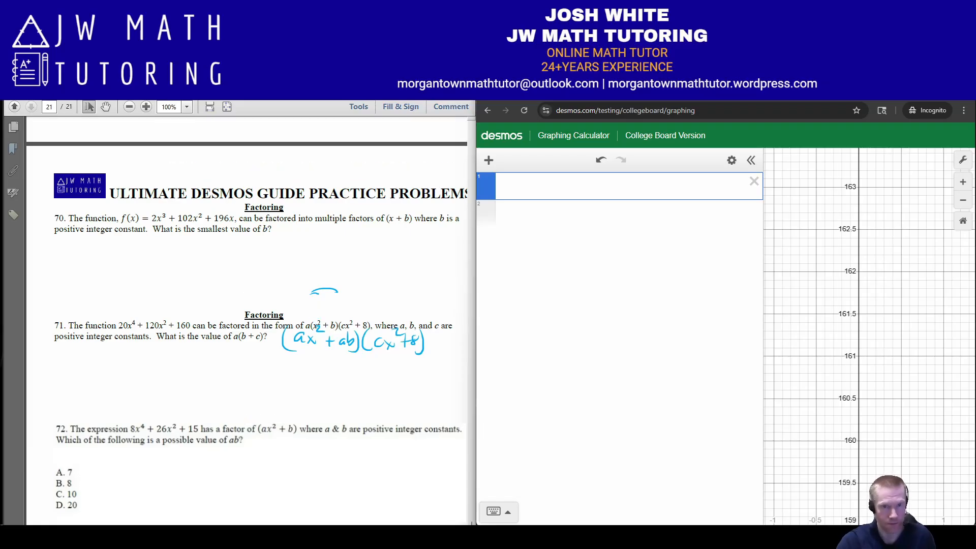
{"action": "scroll", "coordinate": [247, 316], "scroll_direction": "down", "scroll_amount": 1}
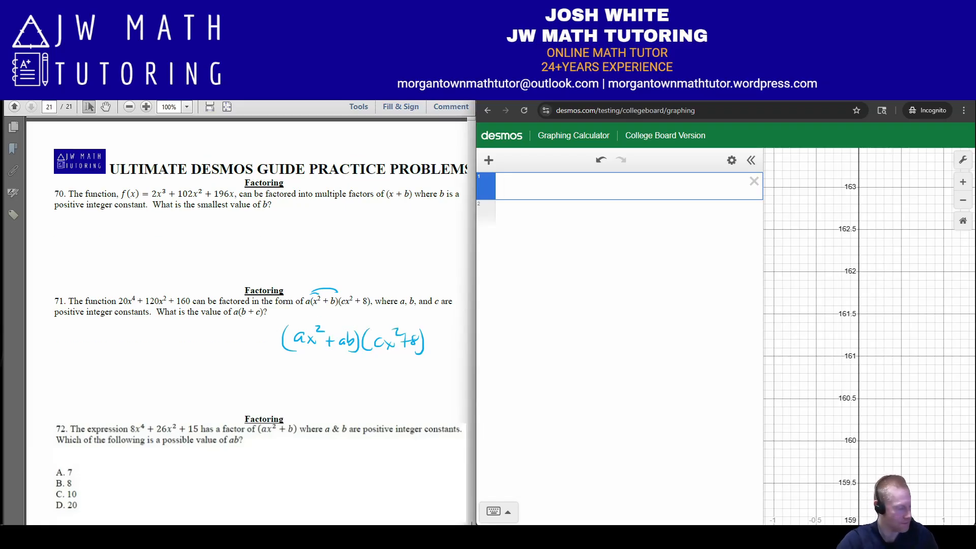
Step: Start a list regression with ac and 8a + abc on its first side and the coefficients [20, 120, 160] on the other
{"action": "type", "text": "["}
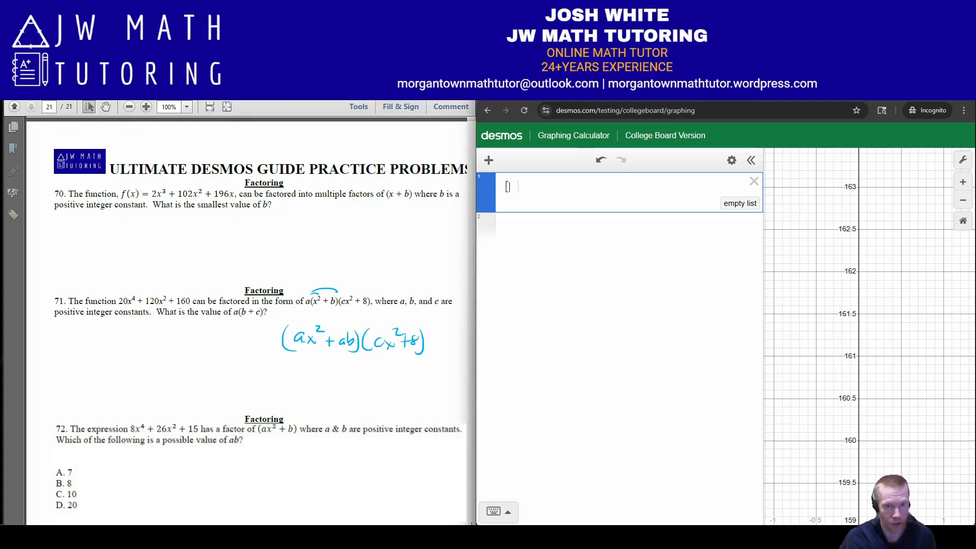
{"action": "type", "text": "ac,"}
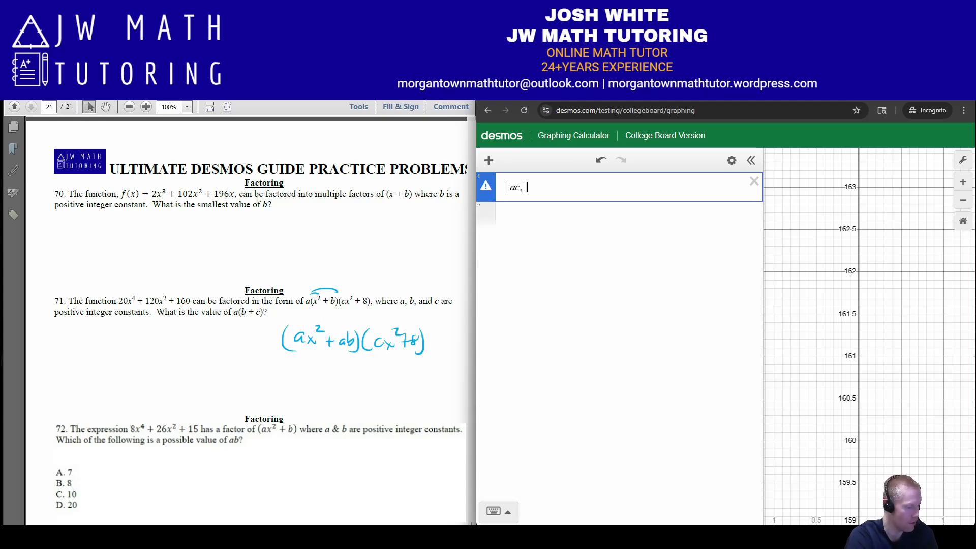
{"action": "type", "text": "~["}
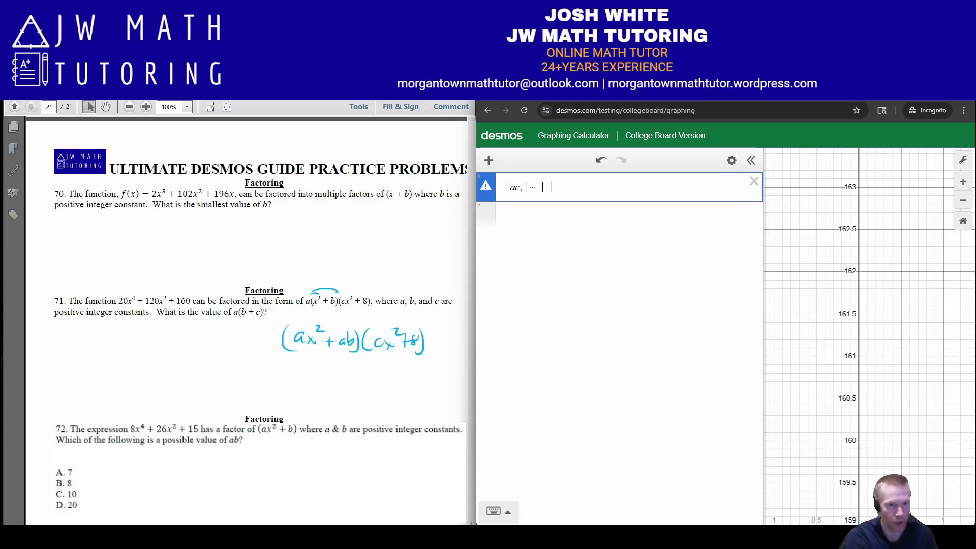
{"action": "type", "text": "20,"}
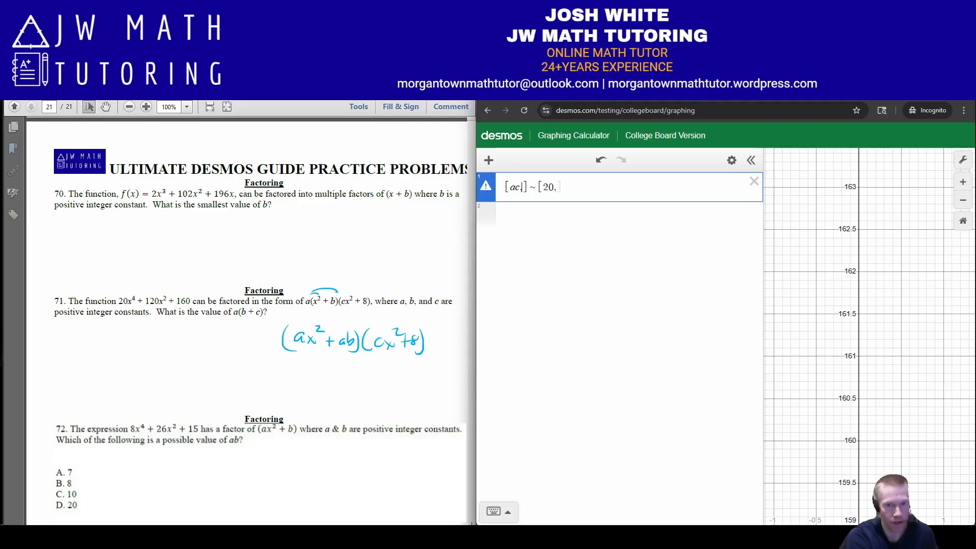
{"action": "type", "text": "8a+"}
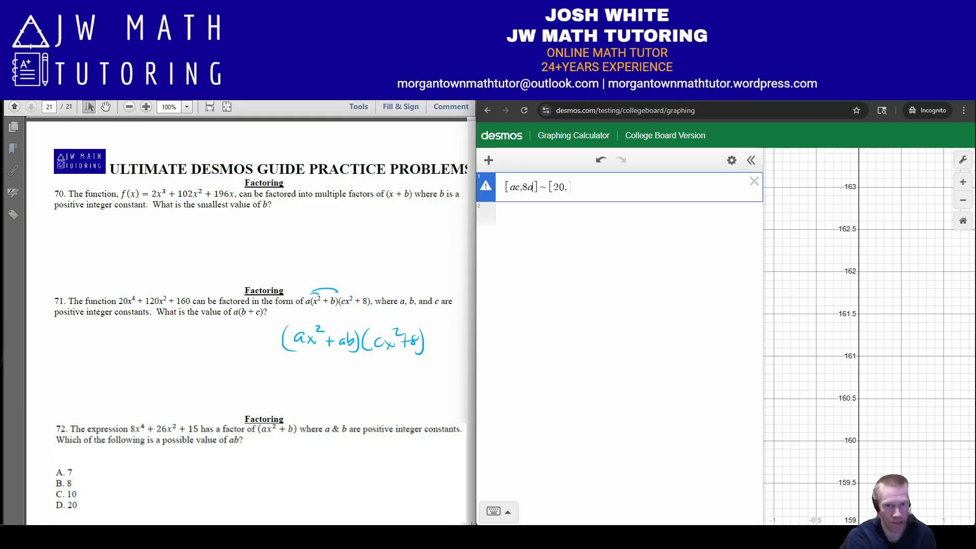
{"action": "type", "text": "abc,"}
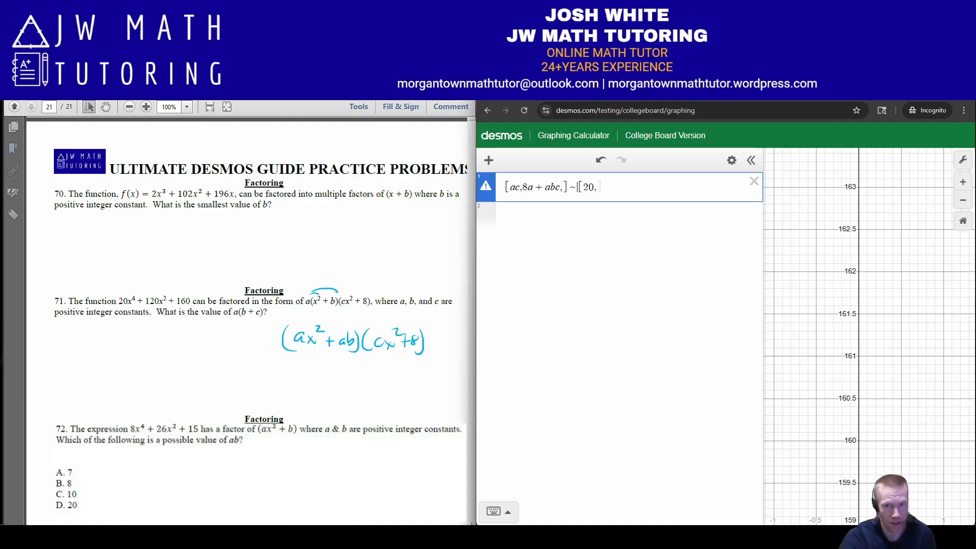
{"action": "type", "text": "120"}
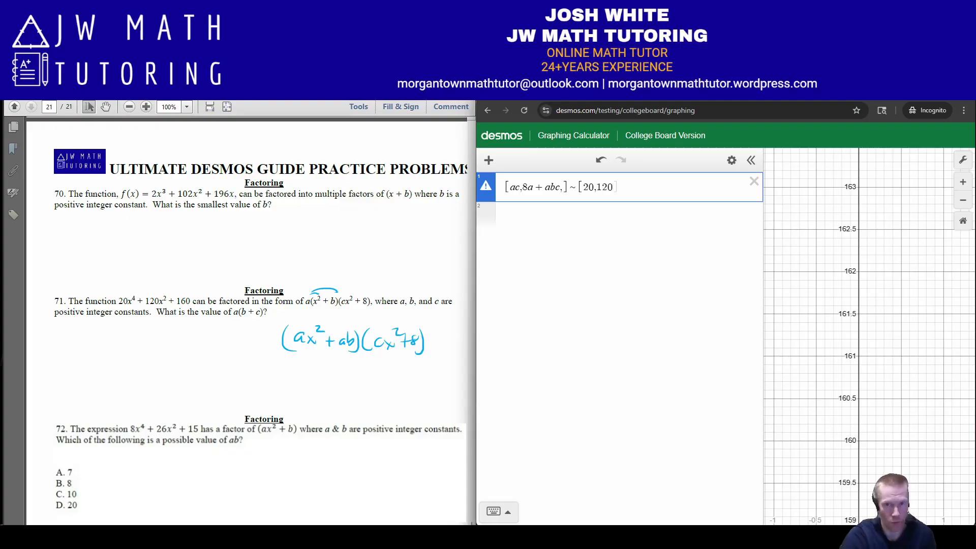
{"action": "type", "text": ","}
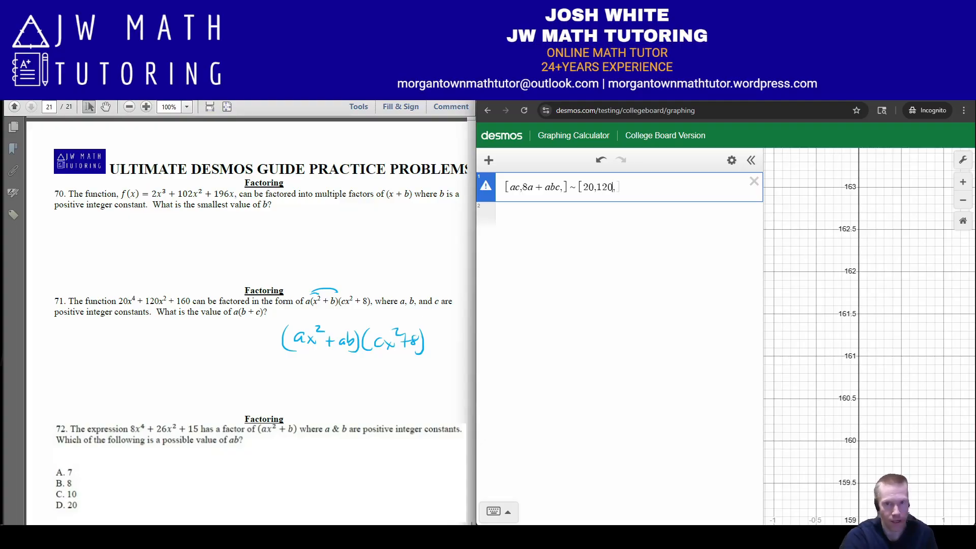
{"action": "type", "text": "160"}
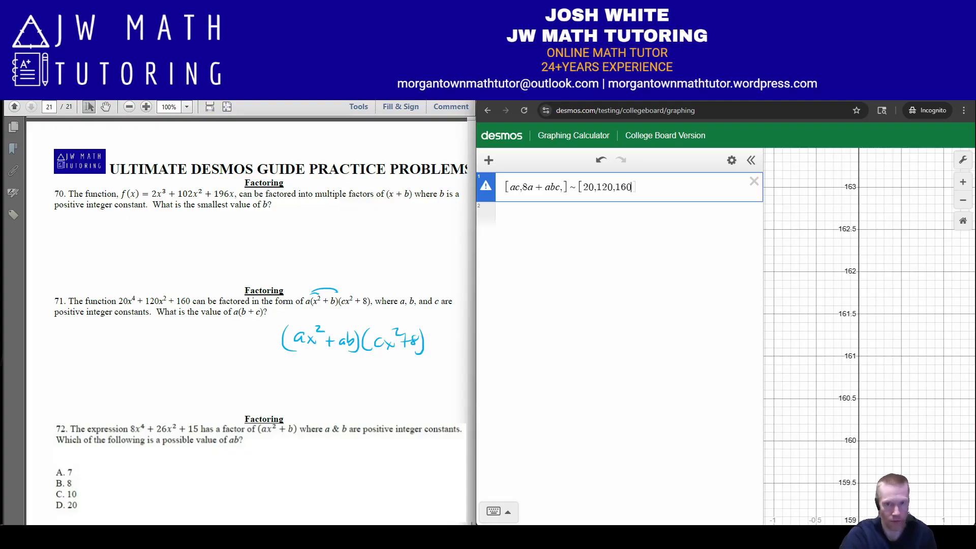
Step: Add 8ab as the third entry of the regression's first list and enter a(b + c) on a new line
{"action": "key", "text": "Left"}
{"action": "key", "text": "Left"}
{"action": "key", "text": "Left"}
{"action": "key", "text": "Left"}
{"action": "key", "text": "Left"}
{"action": "key", "text": "Left"}
{"action": "key", "text": "Left"}
{"action": "key", "text": "Left"}
{"action": "key", "text": "Left"}
{"action": "key", "text": "Left"}
{"action": "key", "text": "Left"}
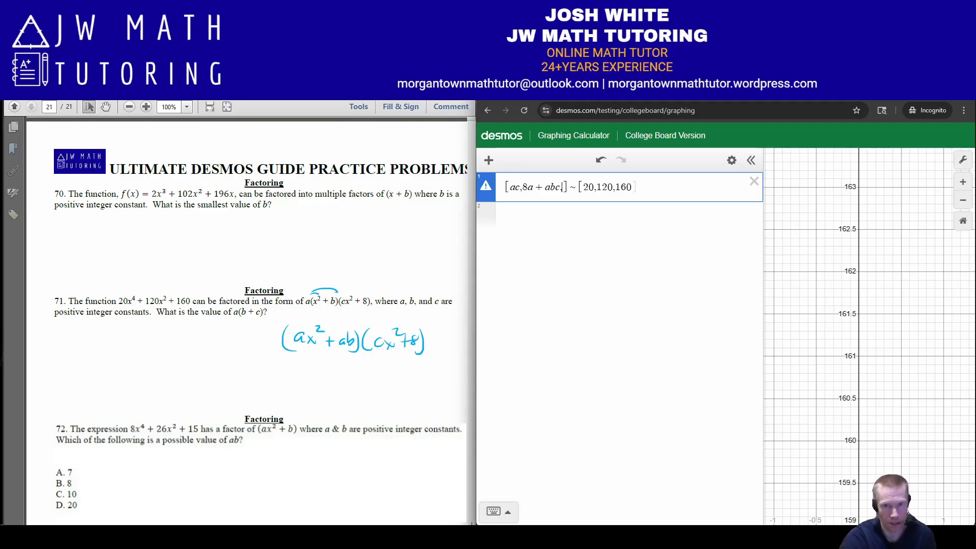
{"action": "type", "text": ",8ab"}
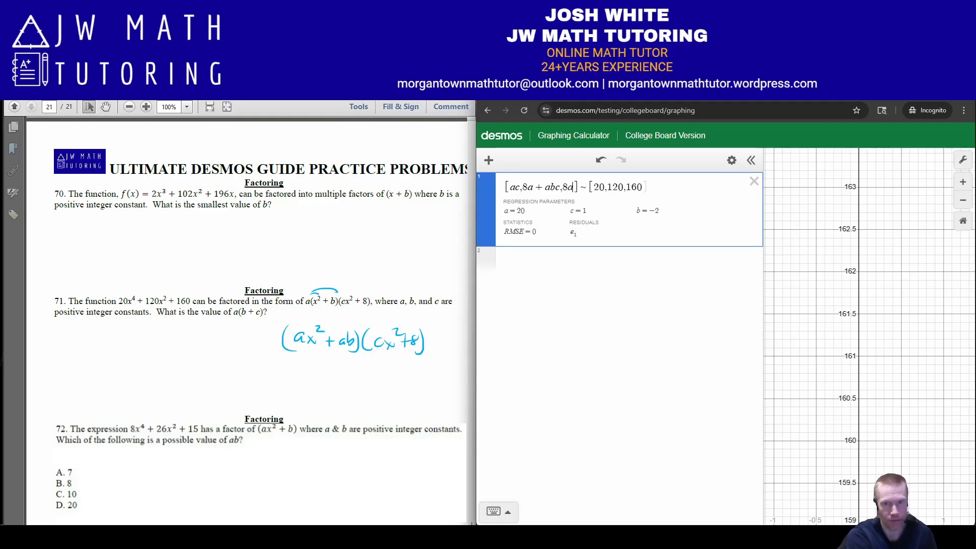
{"action": "key", "text": "Return"}
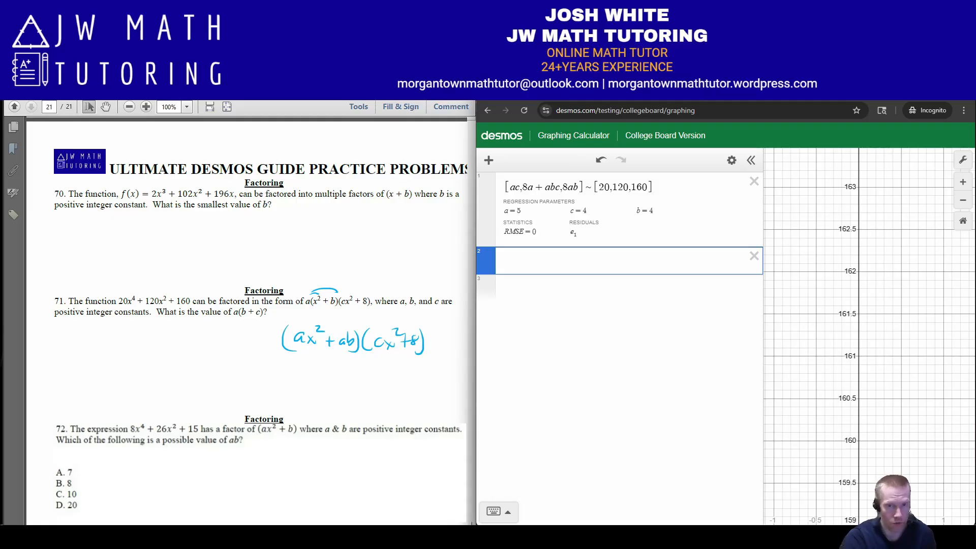
{"action": "type", "text": "a(b+c)"}
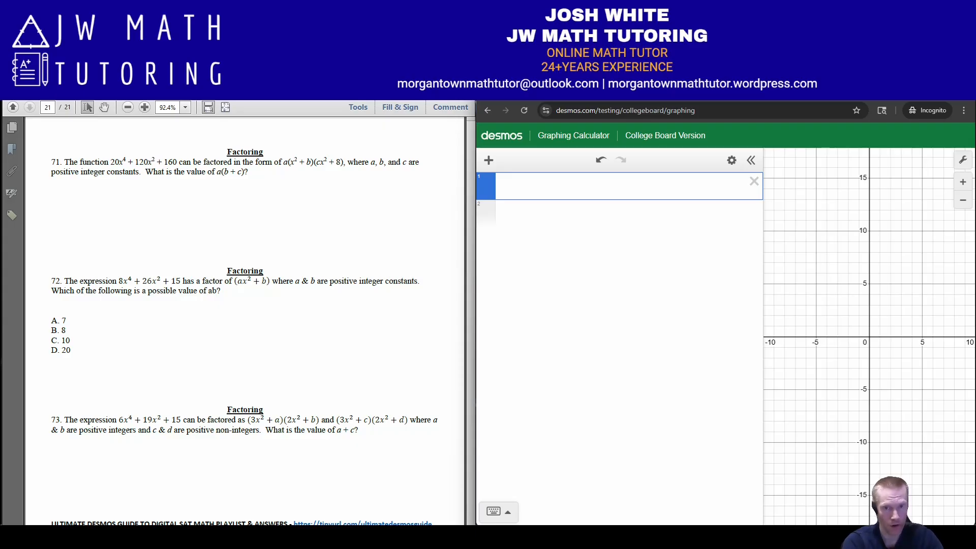
Step: Enter problem 72's polynomial 8x_1^4 + 26x_1^2 + 15 followed by the regression sign ~
{"action": "type", "text": "8x"}
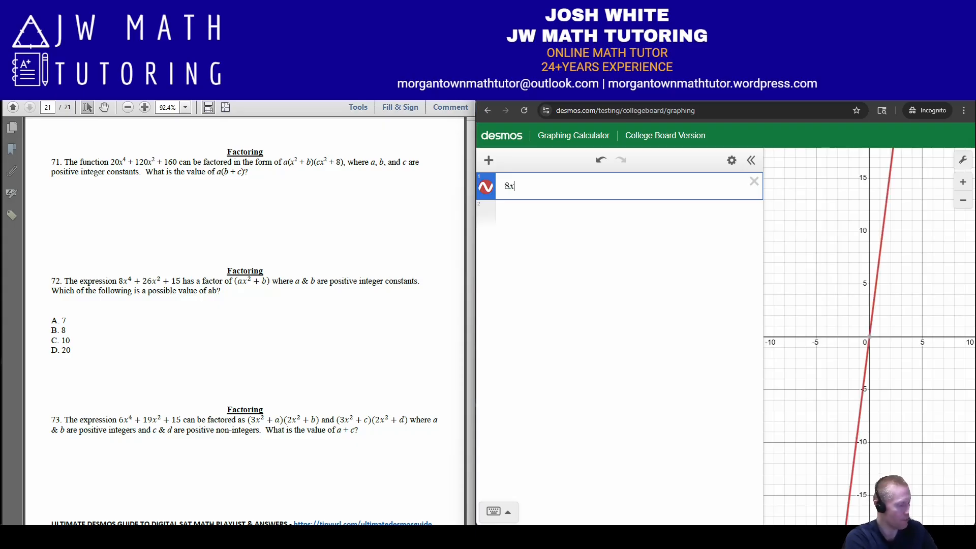
{"action": "type", "text": "_1^4"}
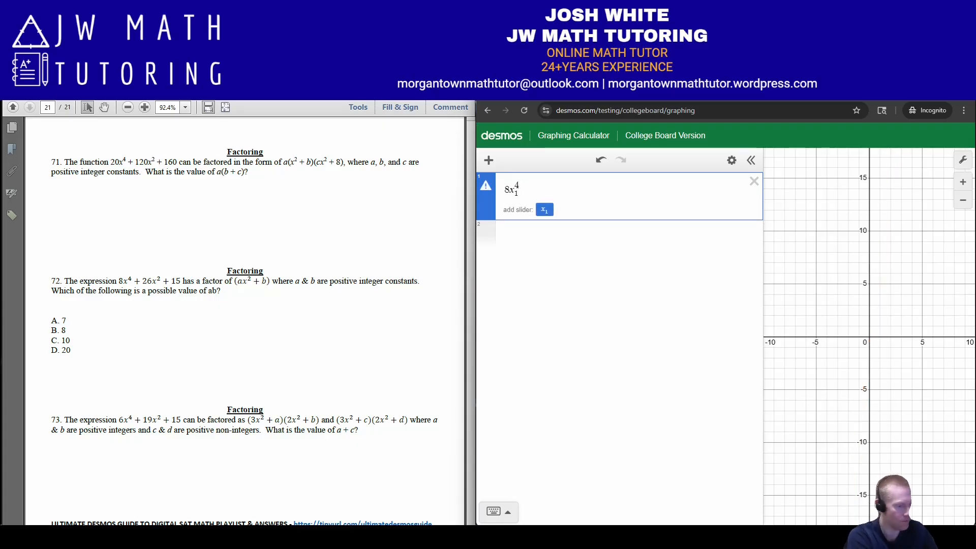
{"action": "key", "text": "Right"}
{"action": "type", "text": "+26x1"}
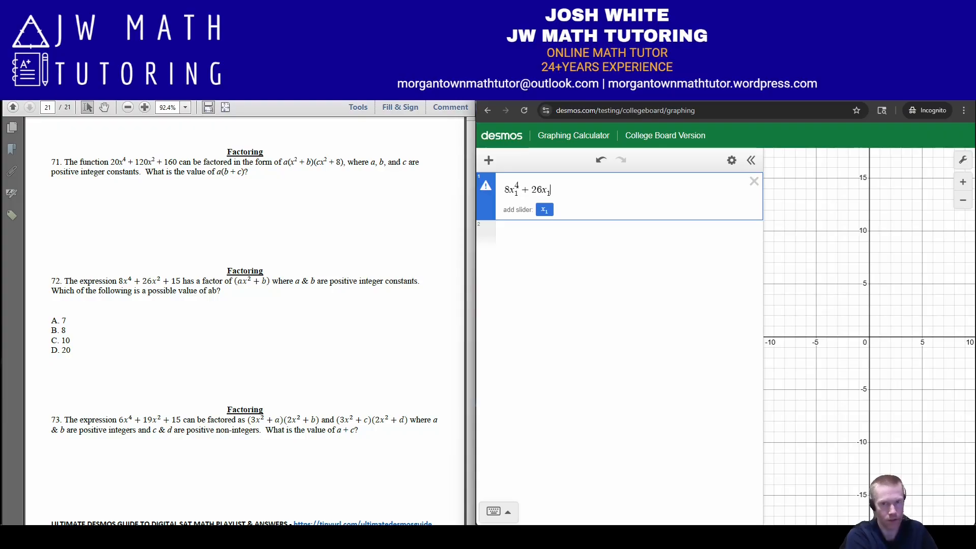
{"action": "type", "text": "^2"}
{"action": "key", "text": "Right"}
{"action": "type", "text": "+ 15 "}
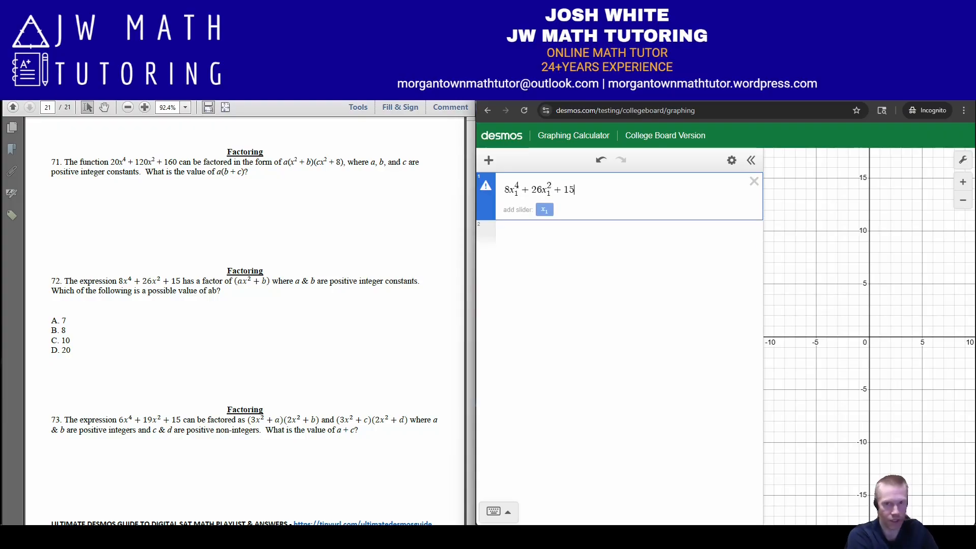
{"action": "type", "text": "~"}
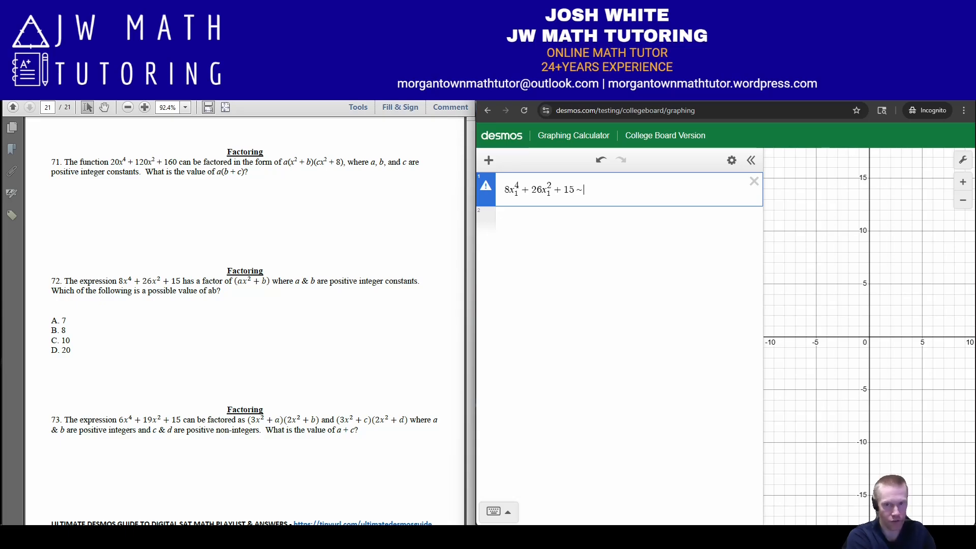
Step: Calculate gcf(8,26,15) on a new line to check the coefficients for a common factor
{"action": "key", "text": "Return"}
{"action": "type", "text": "gcf(8"}
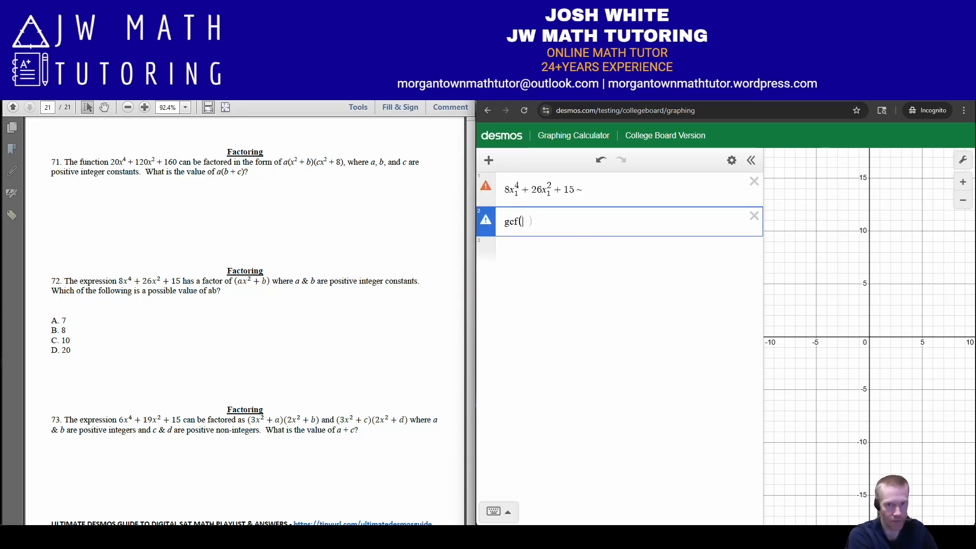
{"action": "type", "text": ",26,14"}
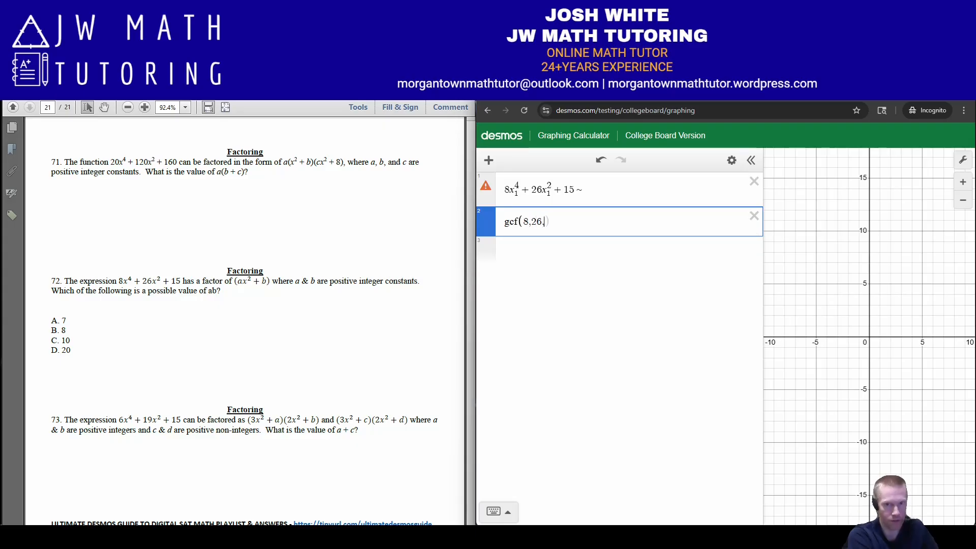
{"action": "key", "text": "BackSpace"}
{"action": "type", "text": "5)"}
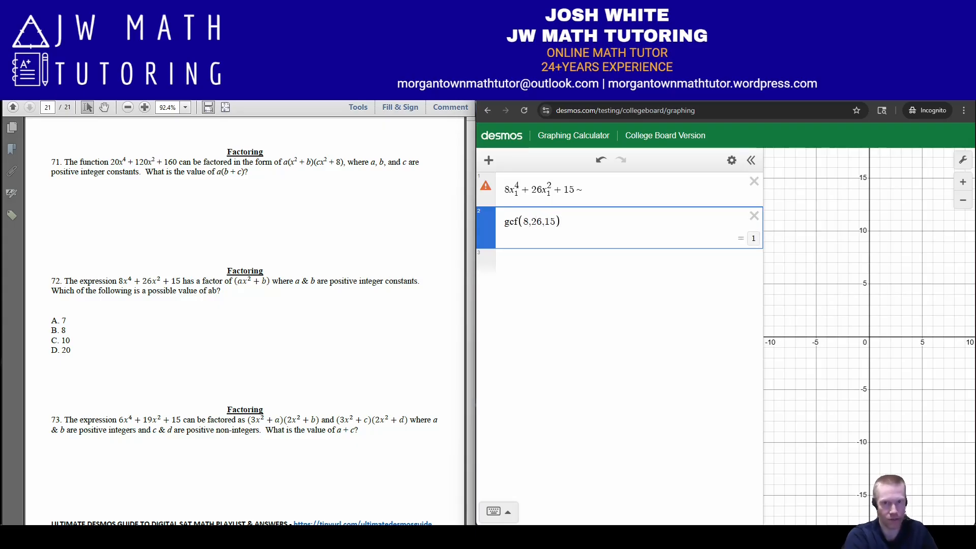
Step: Delete the gcf line and return to the end of the unfinished regression
{"action": "key", "text": "BackSpace"}
{"action": "key", "text": "BackSpace"}
{"action": "key", "text": "BackSpace"}
{"action": "key", "text": "BackSpace"}
{"action": "key", "text": "BackSpace"}
{"action": "key", "text": "BackSpace"}
{"action": "key", "text": "BackSpace"}
{"action": "key", "text": "BackSpace"}
{"action": "key", "text": "BackSpace"}
{"action": "key", "text": "BackSpace"}
{"action": "key", "text": "BackSpace"}
{"action": "key", "text": "BackSpace"}
{"action": "key", "text": "BackSpace"}
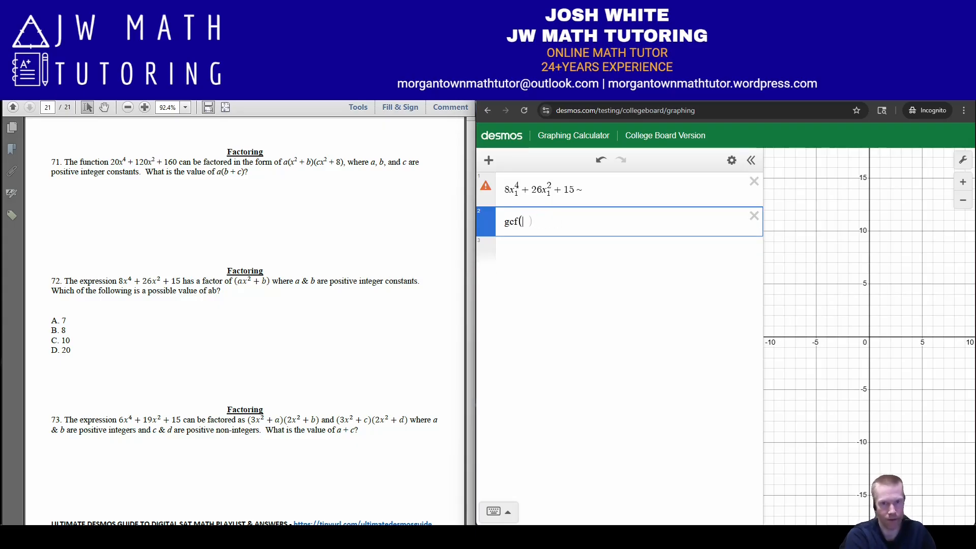
Step: Complete problem 72's regression with the factored form (ax_1^2 + b)(cx_1^2 + d) after the ~ sign
{"action": "type", "text": "(ax16"}
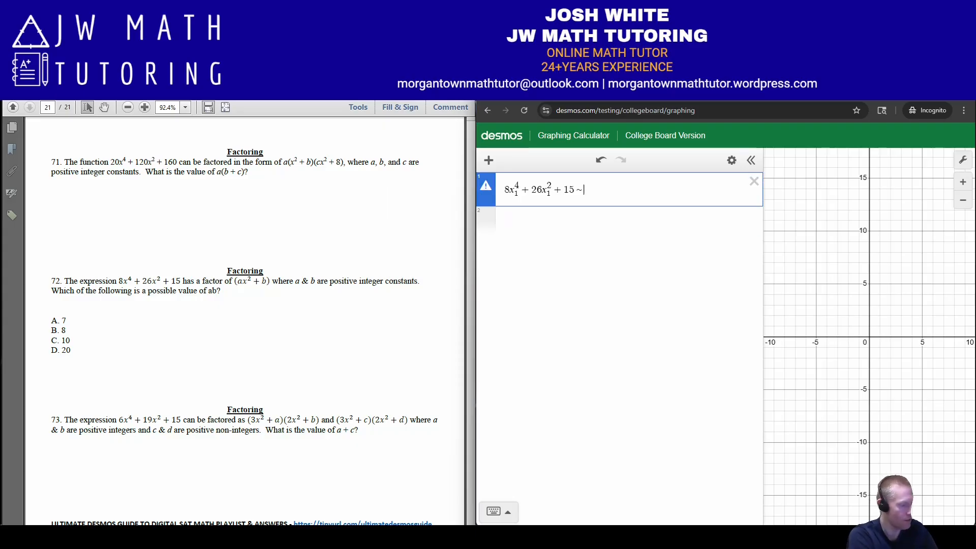
{"action": "key", "text": "BackSpace"}
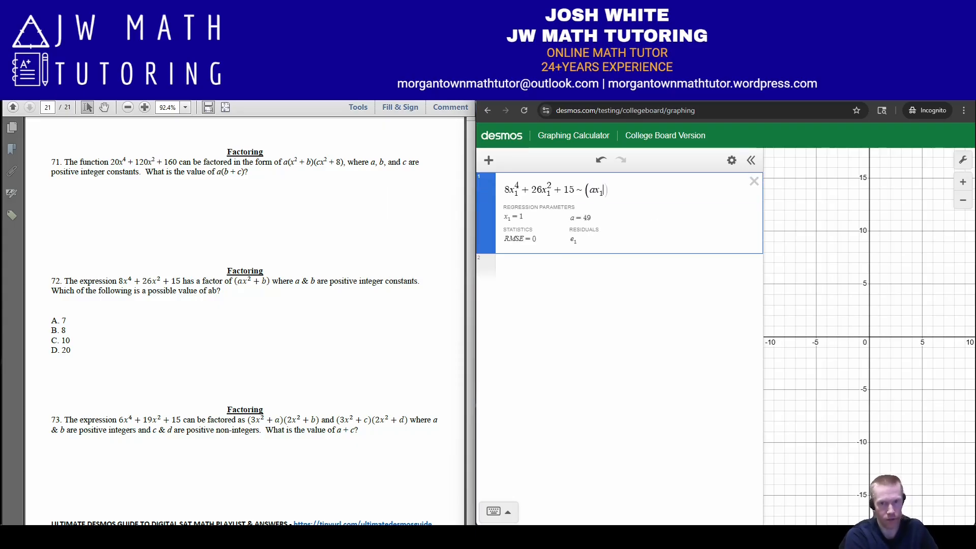
{"action": "type", "text": "^2+"}
{"action": "type", "text": "b)("}
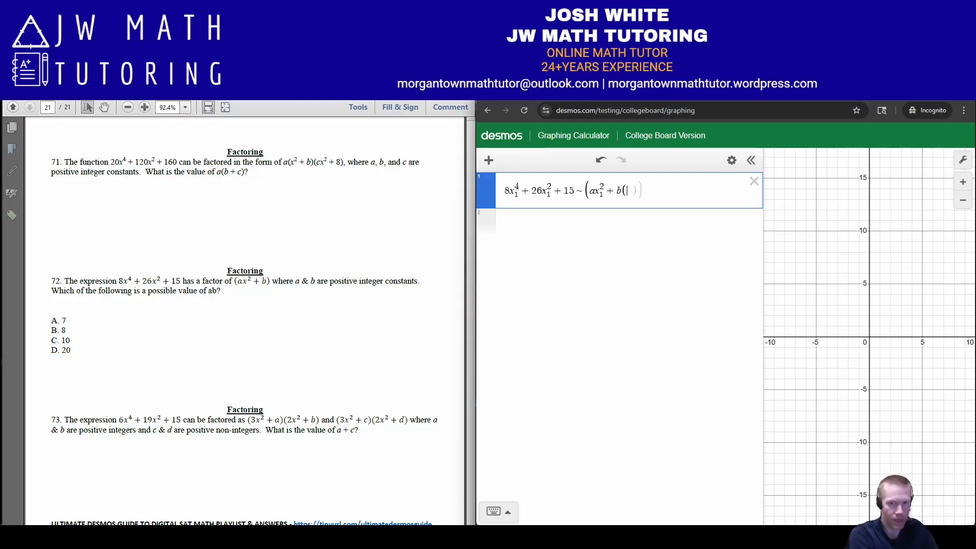
{"action": "type", "text": "cx1^2"}
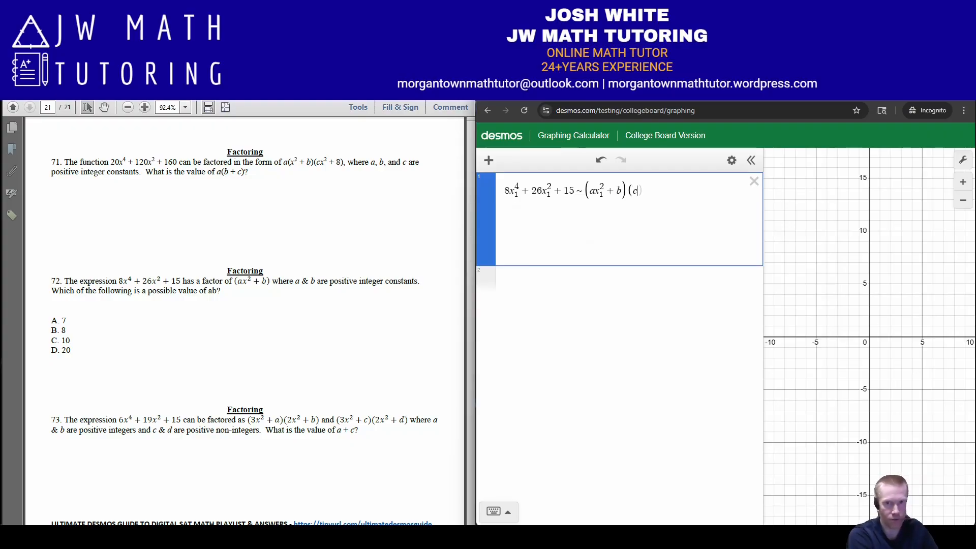
{"action": "key", "text": "Right"}
{"action": "type", "text": "+d"}
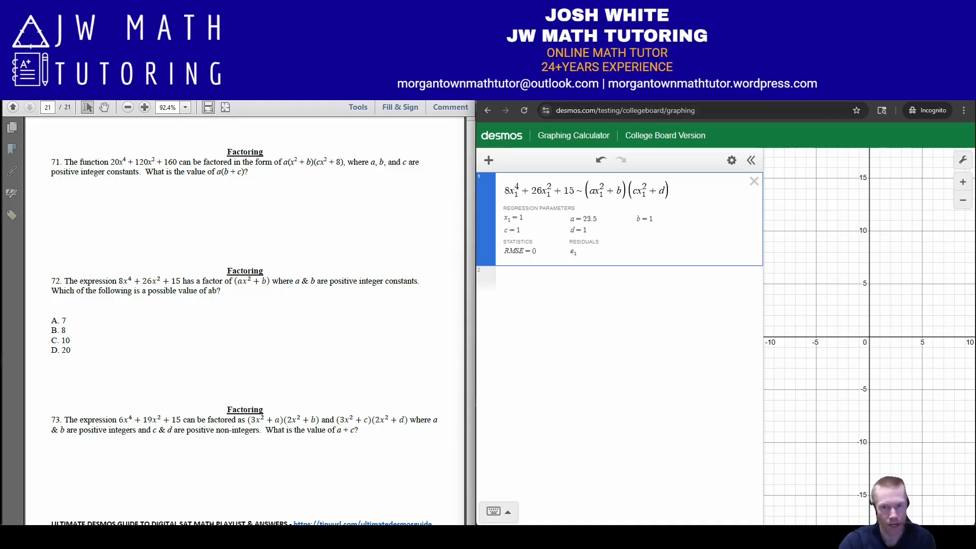
Step: Define x_1 = [-2,0,2,3,4,5,6] on a new line as the data list for problem 72's regression
{"action": "key", "text": "Return"}
{"action": "type", "text": "x_1 "}
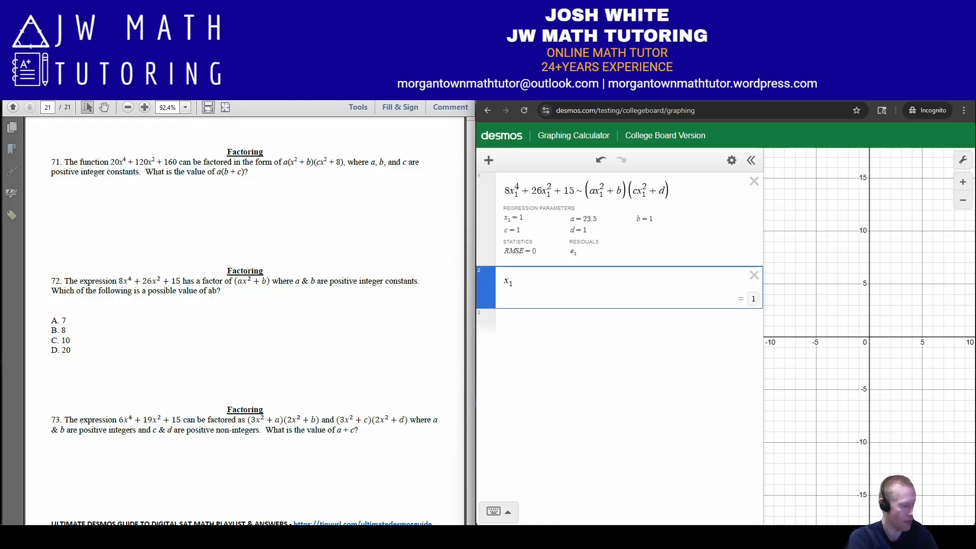
{"action": "type", "text": "= ["}
{"action": "type", "text": "-2,0,2,3"}
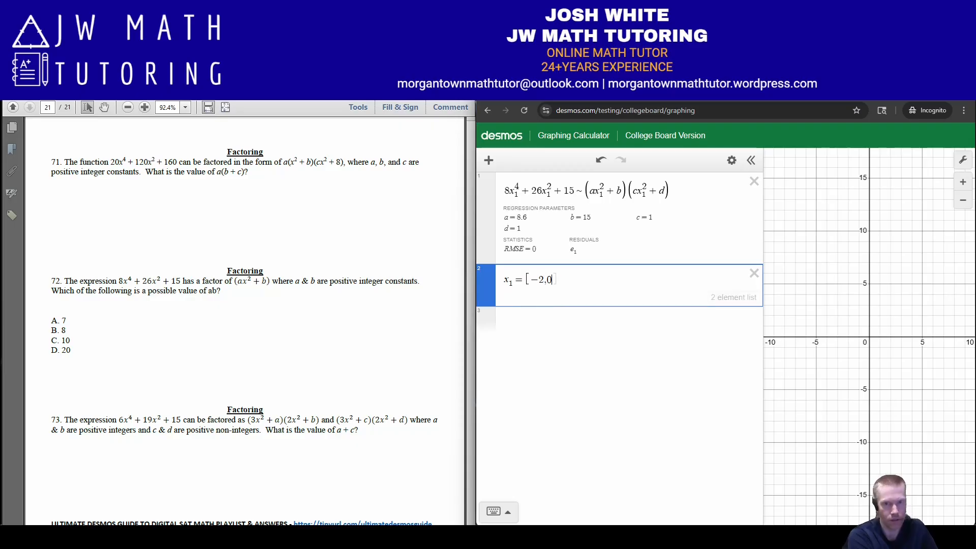
{"action": "type", "text": ",4,5,6"}
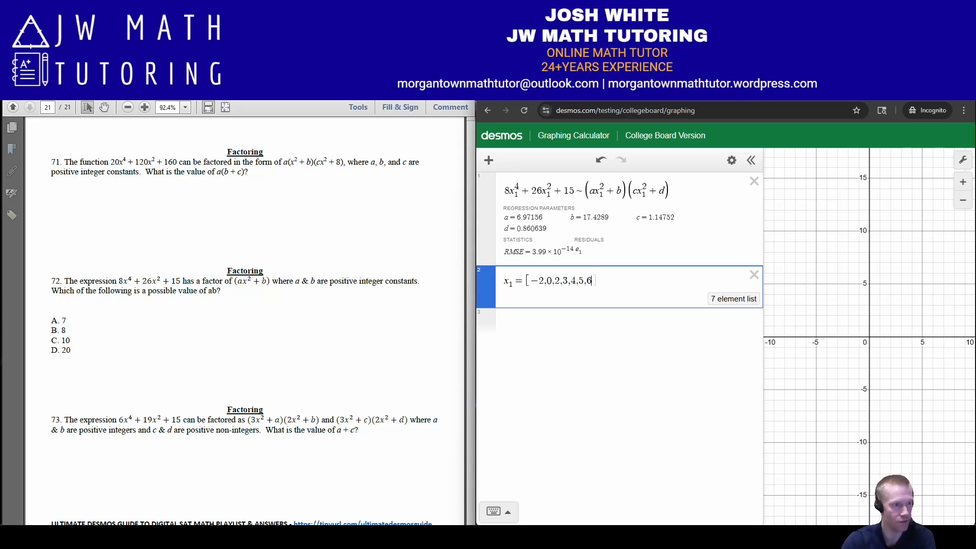
{"action": "key", "text": "Return"}
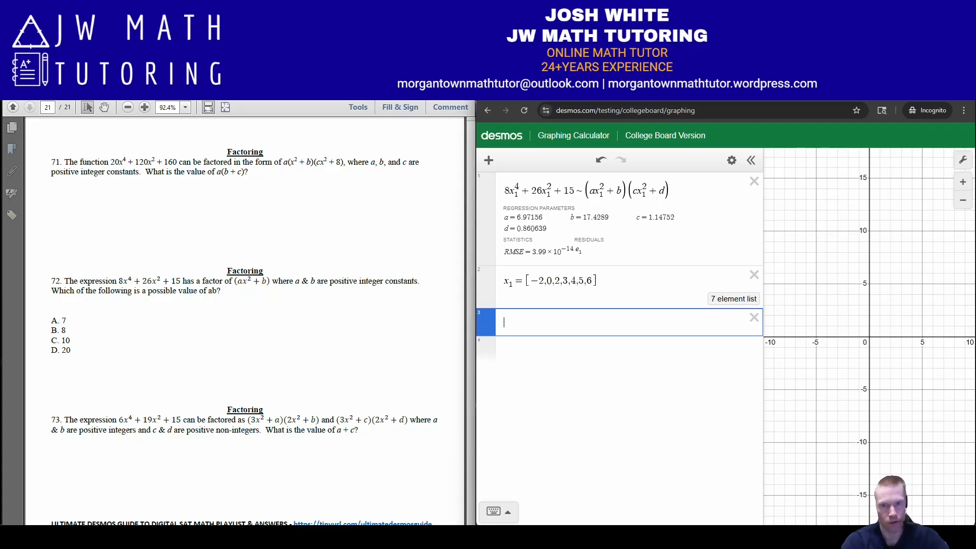
Step: Define a = 1 on its own line as a trial value for the regression's first coefficient
{"action": "type", "text": "a"}
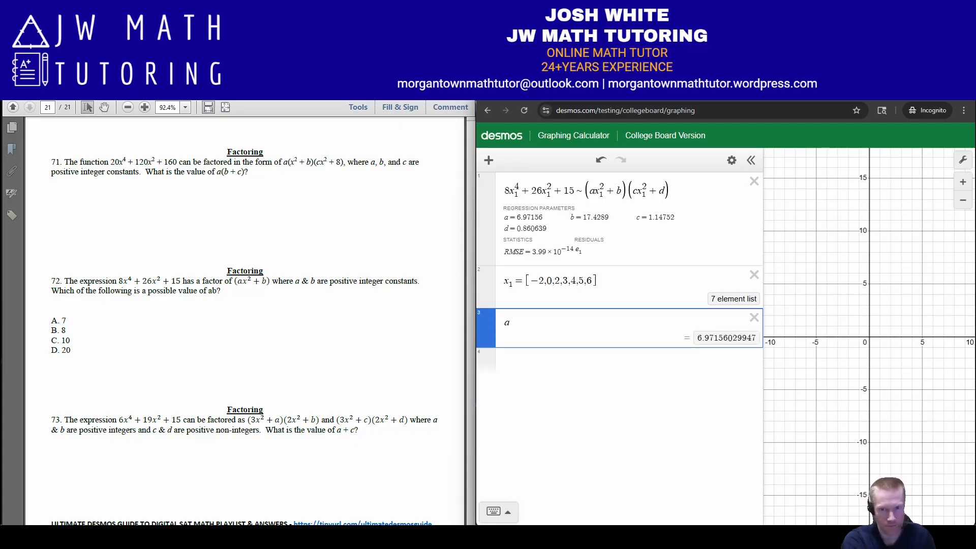
{"action": "type", "text": "="}
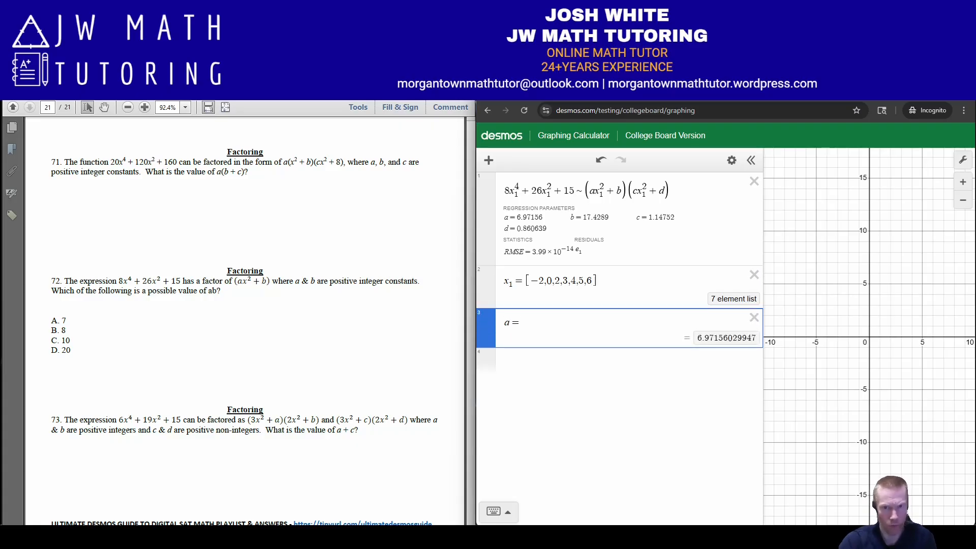
{"action": "type", "text": "1"}
{"action": "left_click", "coordinate": [506, 190]}
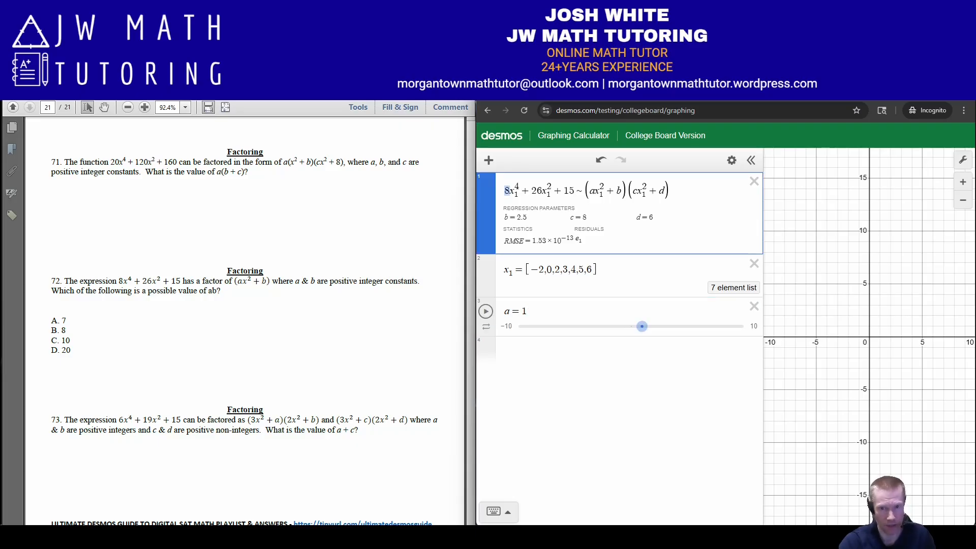
{"action": "left_click", "coordinate": [753, 326]}
{"action": "left_click", "coordinate": [528, 311]}
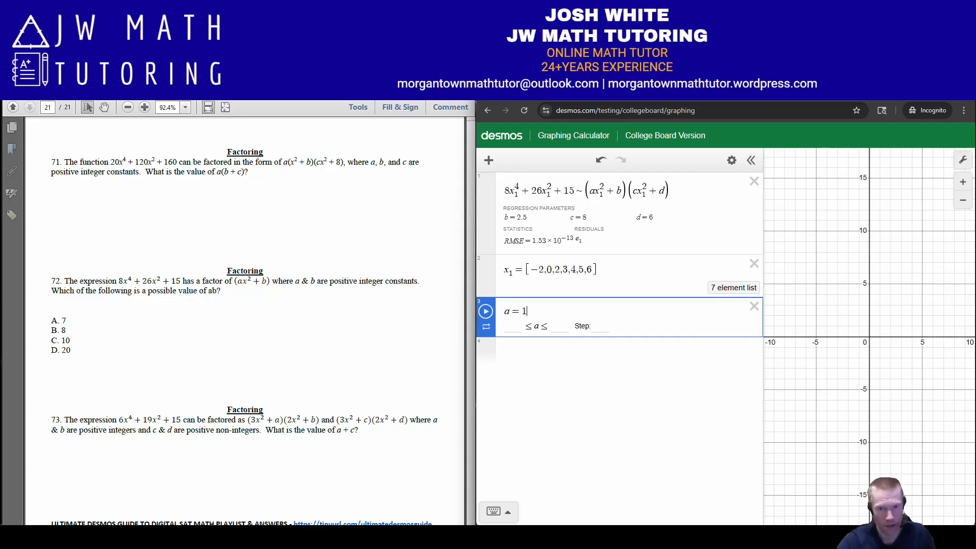
{"action": "key", "text": "Return"}
Step: Try 2 as the value of a, and set it to 4
{"action": "key", "text": "Up"}
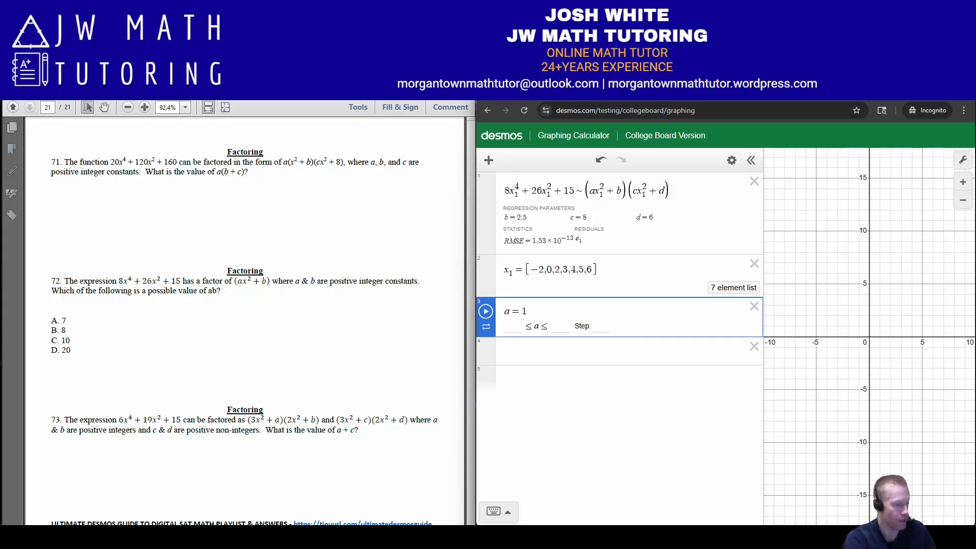
{"action": "key", "text": "BackSpace"}
{"action": "type", "text": "2"}
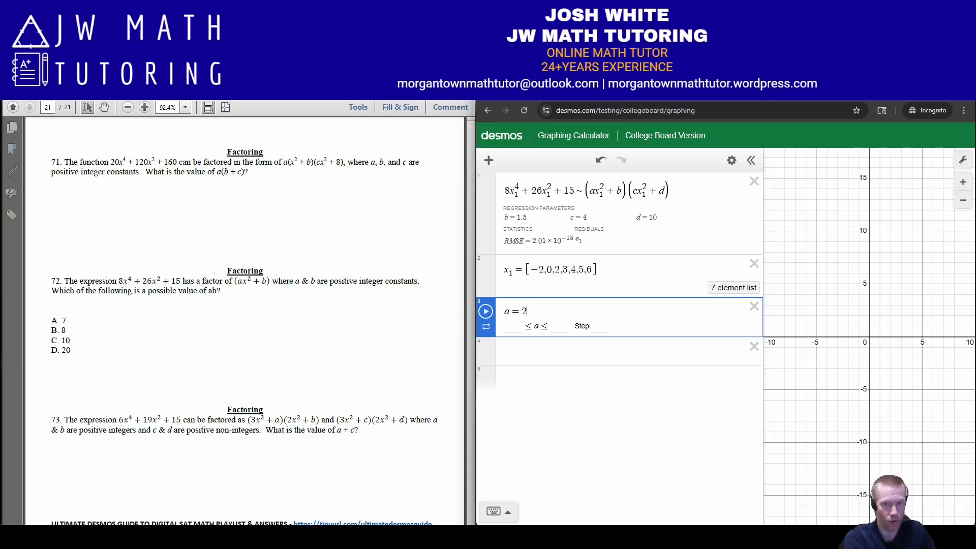
{"action": "key", "text": "BackSpace"}
{"action": "type", "text": "4"}
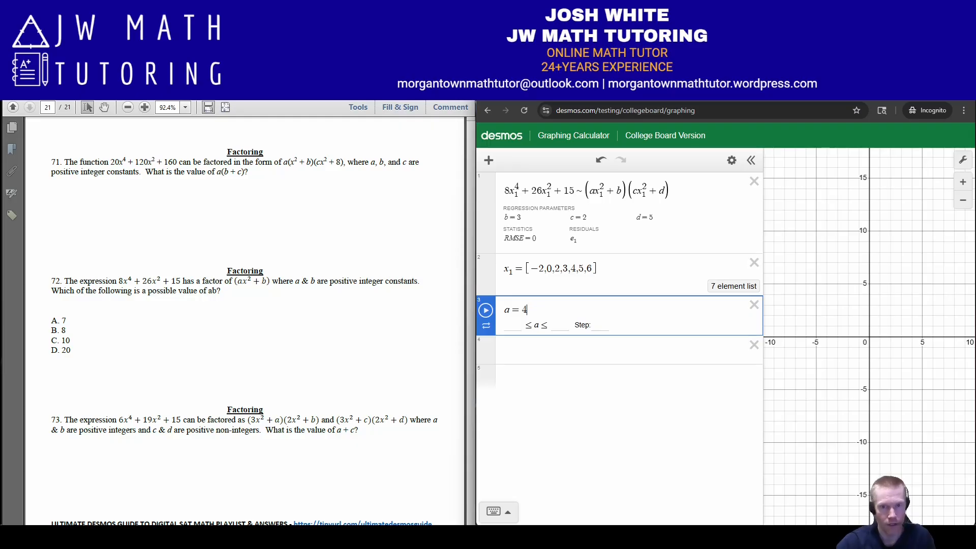
{"action": "key", "text": "Return"}
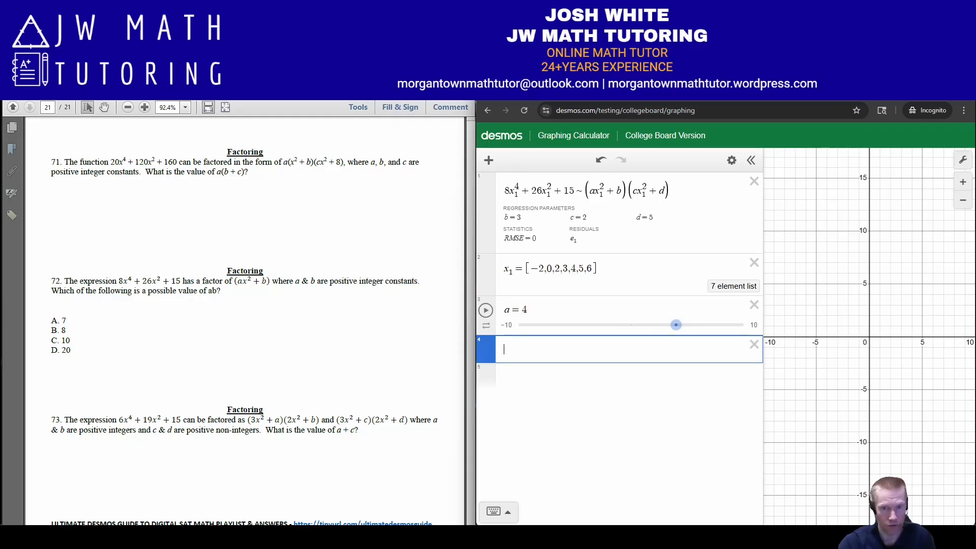
Step: Enter the factored product (4x^2 + 3)(2x^2 + 5) on the empty line to check problem 72's factorization
{"action": "type", "text": "("}
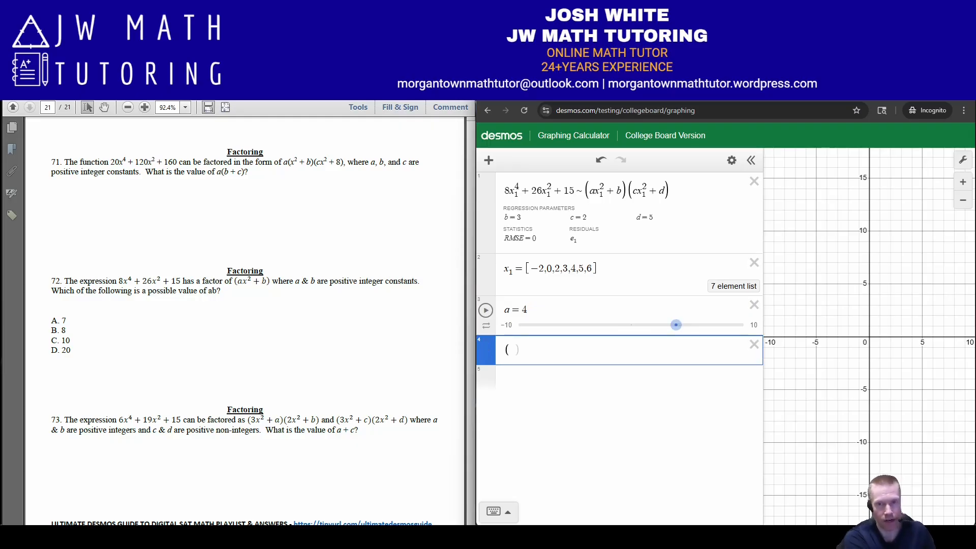
{"action": "type", "text": "4"}
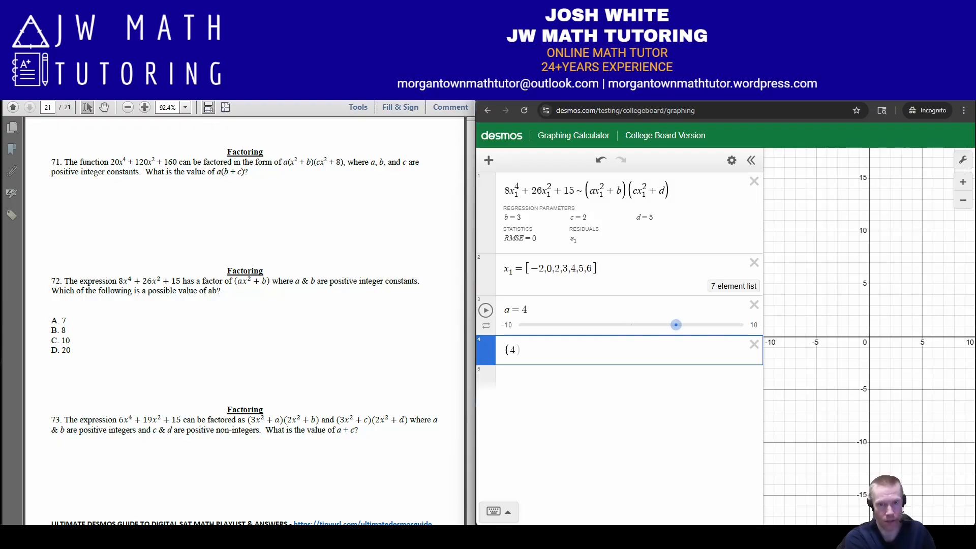
{"action": "type", "text": "x^2"}
{"action": "key", "text": "Right"}
{"action": "type", "text": "+b"}
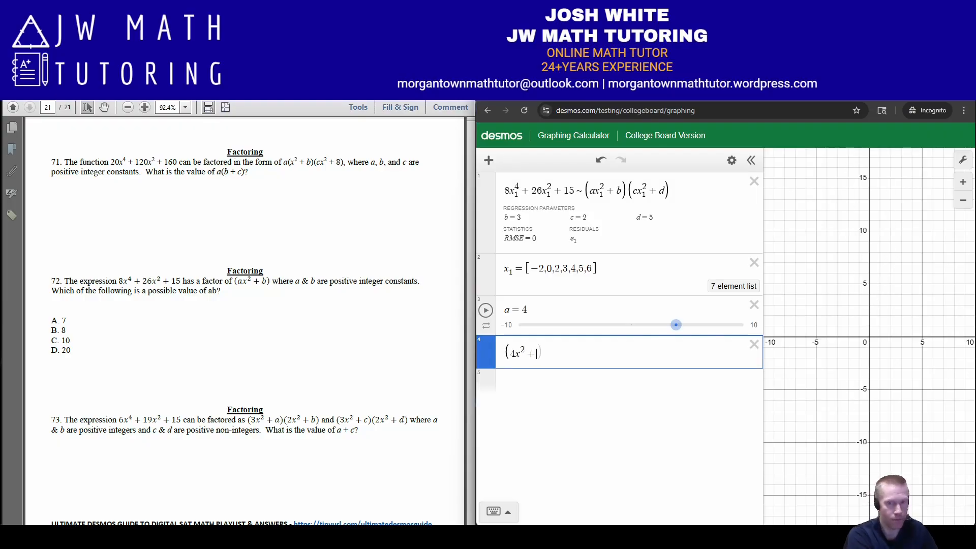
{"action": "key", "text": "BackSpace"}
{"action": "type", "text": "3"}
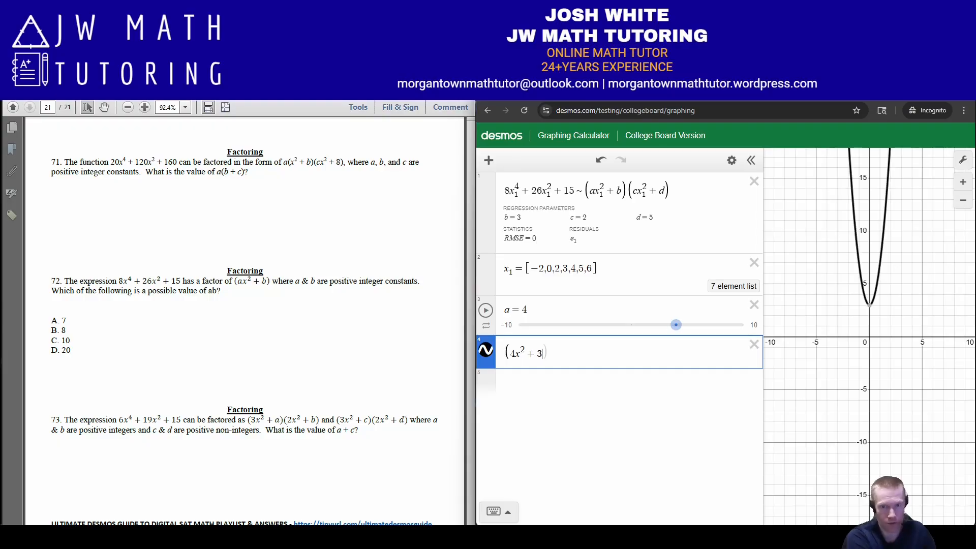
{"action": "key", "text": "Right"}
{"action": "type", "text": "("}
{"action": "type", "text": "2x^2"}
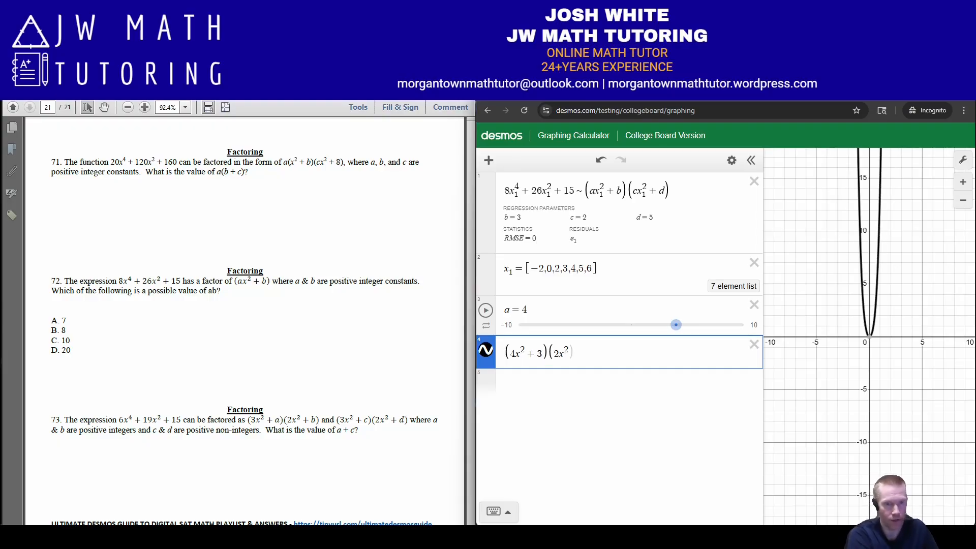
{"action": "key", "text": "Right"}
{"action": "type", "text": "+5"}
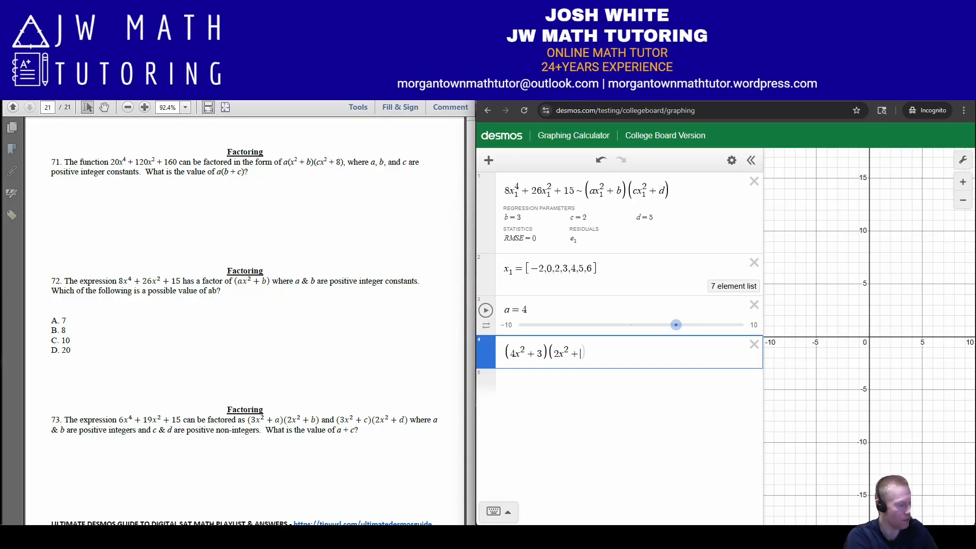
Step: Graph the original polynomial 8x^4 + 26x^2 + 15 on a new line below the factored product
{"action": "left_click_drag", "start_coordinate": [915, 244], "coordinate": [920, 413]}
{"action": "left_click", "coordinate": [610, 384]}
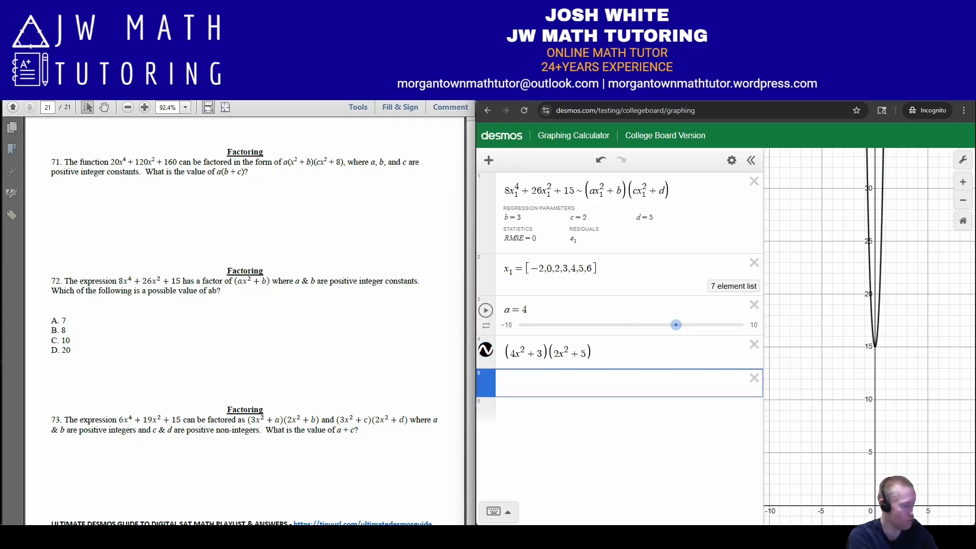
{"action": "type", "text": "8x^4"}
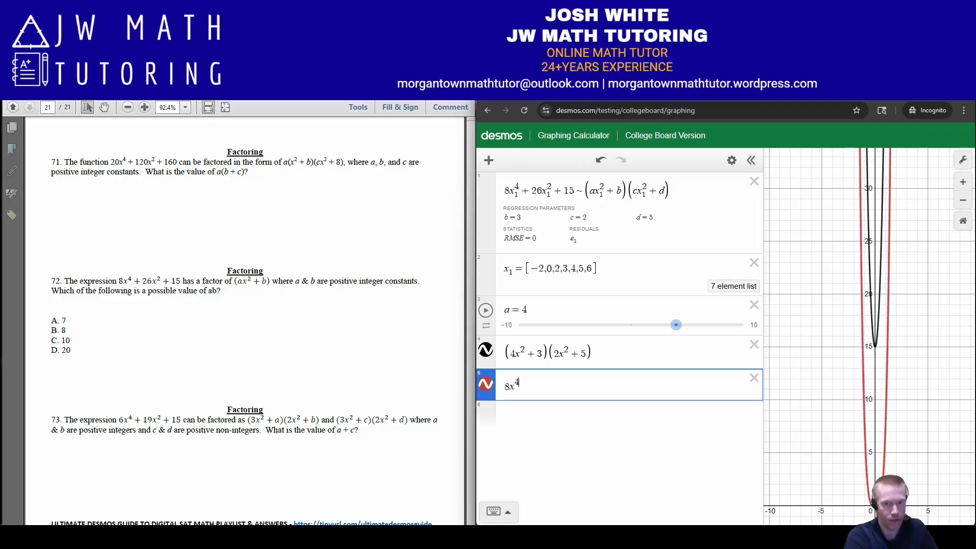
{"action": "key", "text": "Right"}
{"action": "type", "text": "+26x^2"}
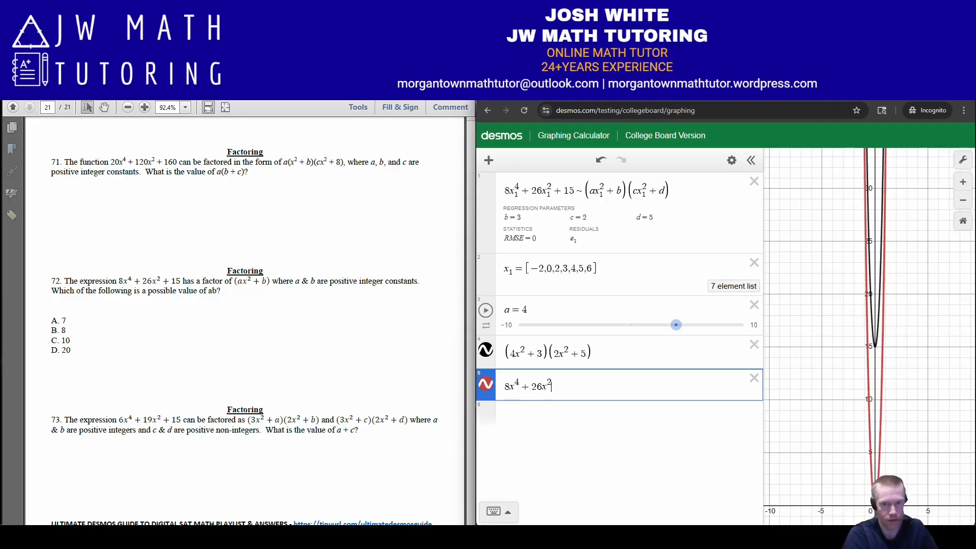
{"action": "key", "text": "Right"}
{"action": "type", "text": "+15"}
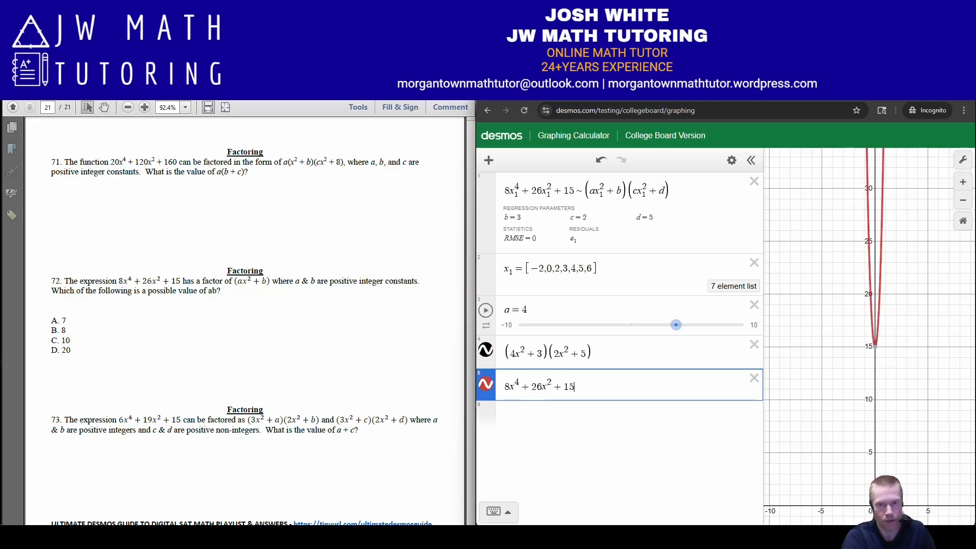
Step: Toggle the original polynomial's graph to compare it with the factored product, and delete both expressions
{"action": "left_click", "coordinate": [486, 384]}
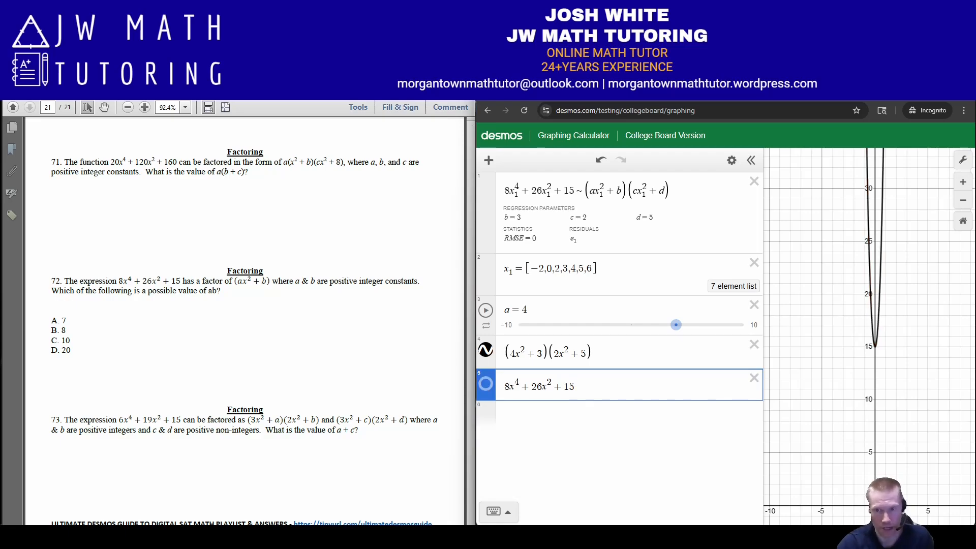
{"action": "left_click", "coordinate": [486, 383]}
{"action": "left_click", "coordinate": [486, 383]}
{"action": "left_click", "coordinate": [486, 383]}
{"action": "left_click", "coordinate": [486, 384]}
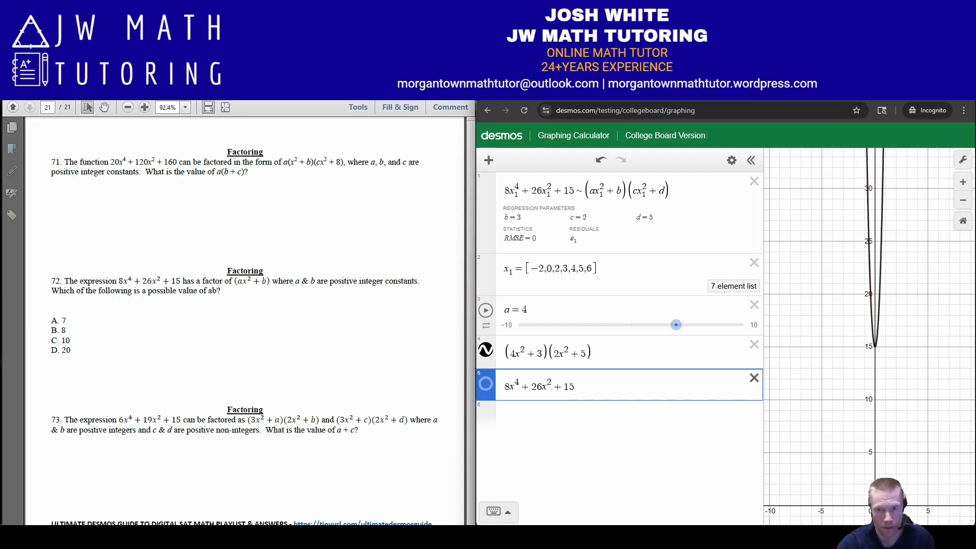
{"action": "left_click", "coordinate": [754, 378]}
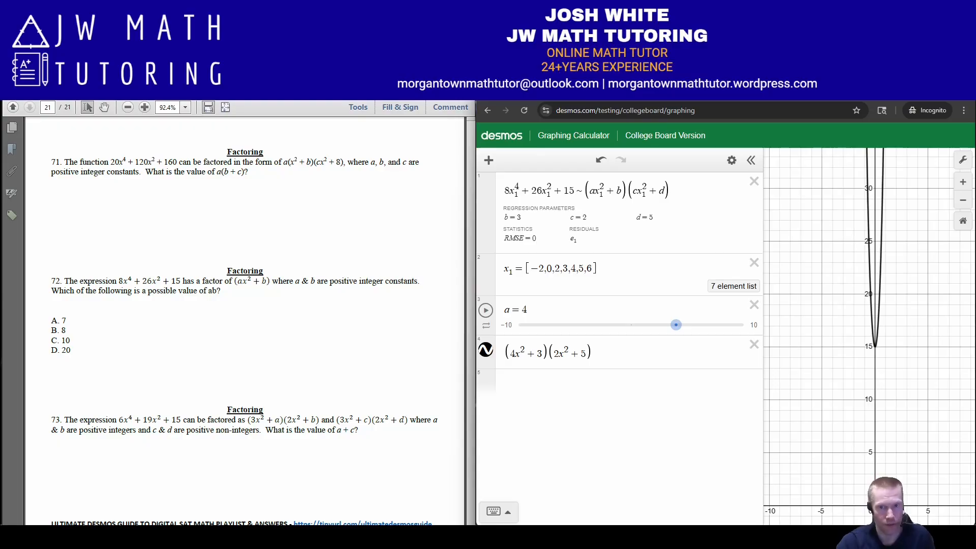
{"action": "left_click", "coordinate": [754, 344]}
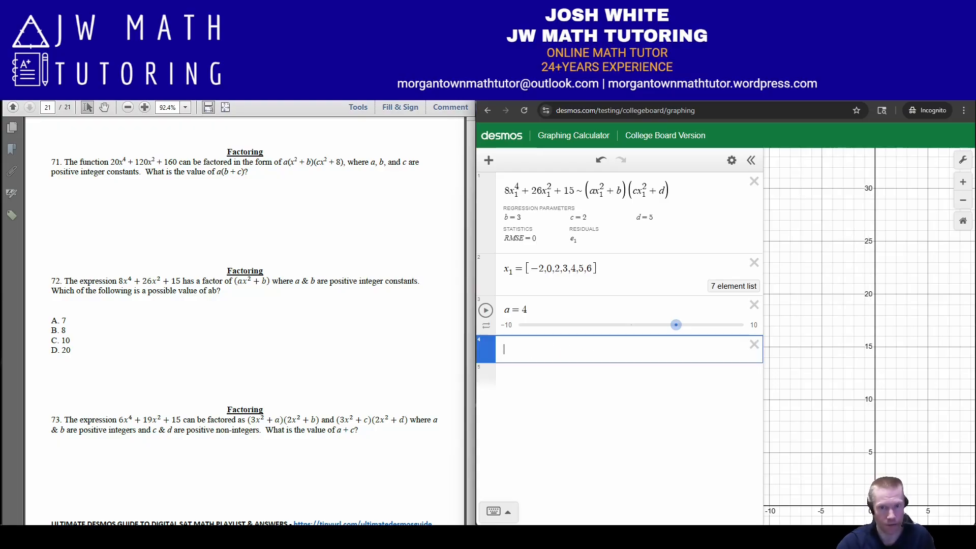
Step: Calculate ab and cd on separate lines and circle answer choice C. 10 for problem 72
{"action": "type", "text": "ab"}
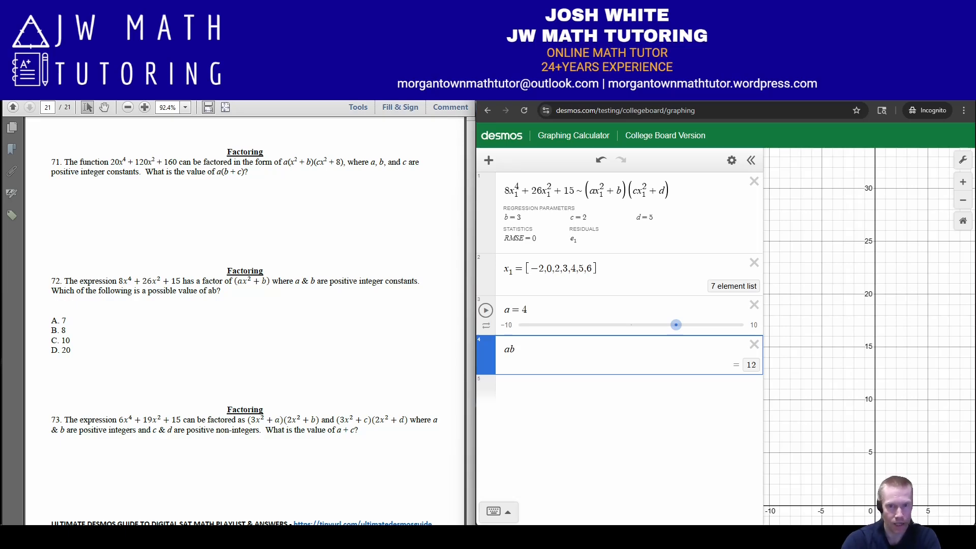
{"action": "key", "text": "Return"}
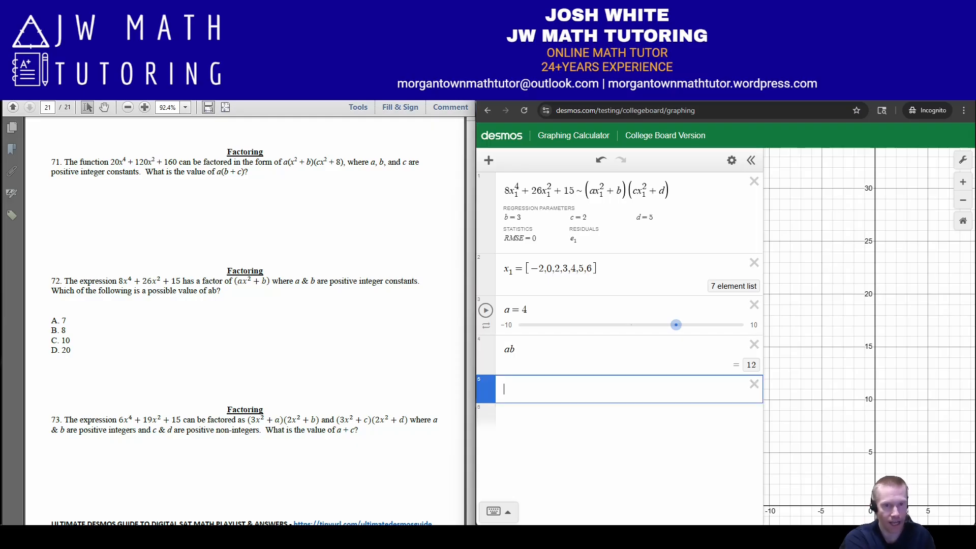
{"action": "type", "text": "cd"}
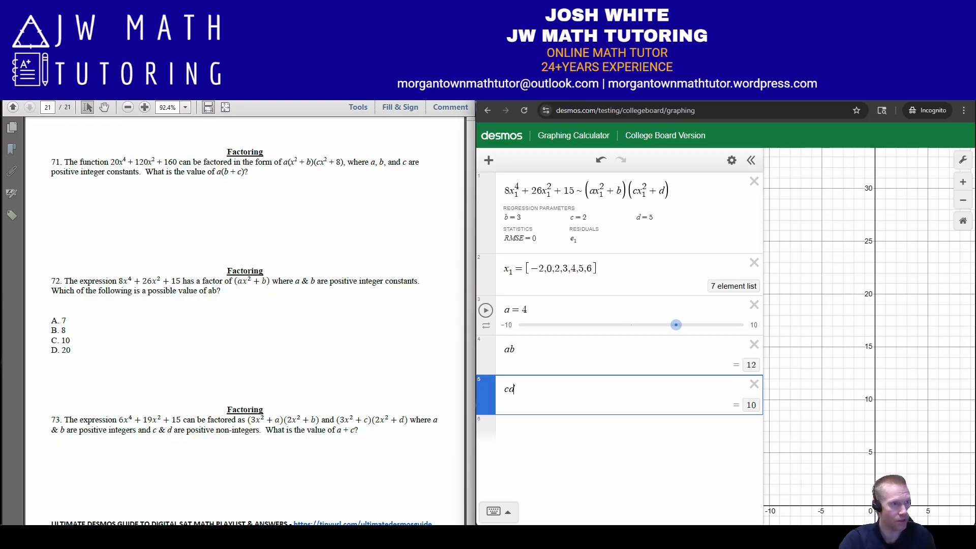
{"action": "mouse_move", "coordinate": [62, 333]}
{"action": "left_mouse_down"}
{"action": "mouse_move", "coordinate": [45, 337]}
{"action": "mouse_move", "coordinate": [81, 333]}
{"action": "mouse_move", "coordinate": [49, 335]}
{"action": "left_mouse_up"}
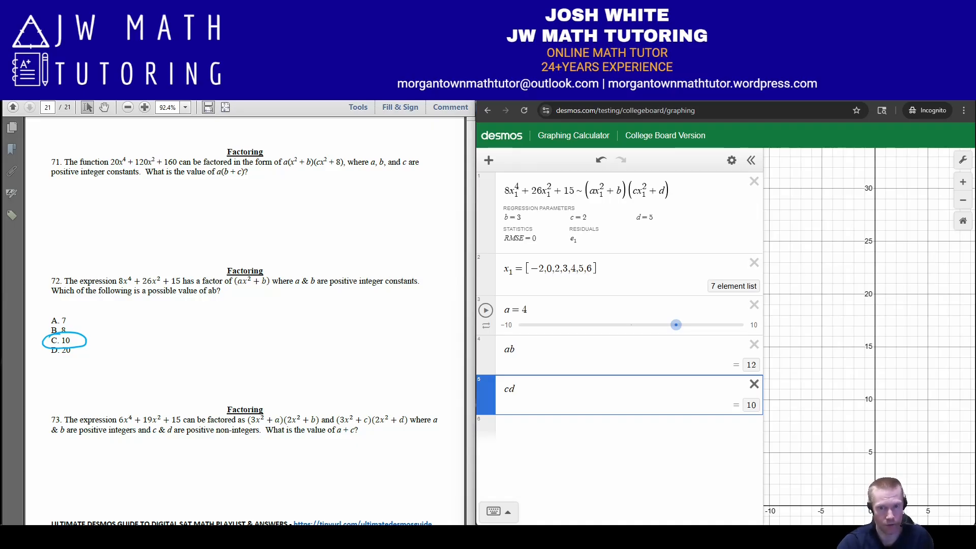
Step: Delete the ab and cd lines and clear problem 72's regression from the first line
{"action": "left_click", "coordinate": [754, 384]}
{"action": "left_click", "coordinate": [754, 344]}
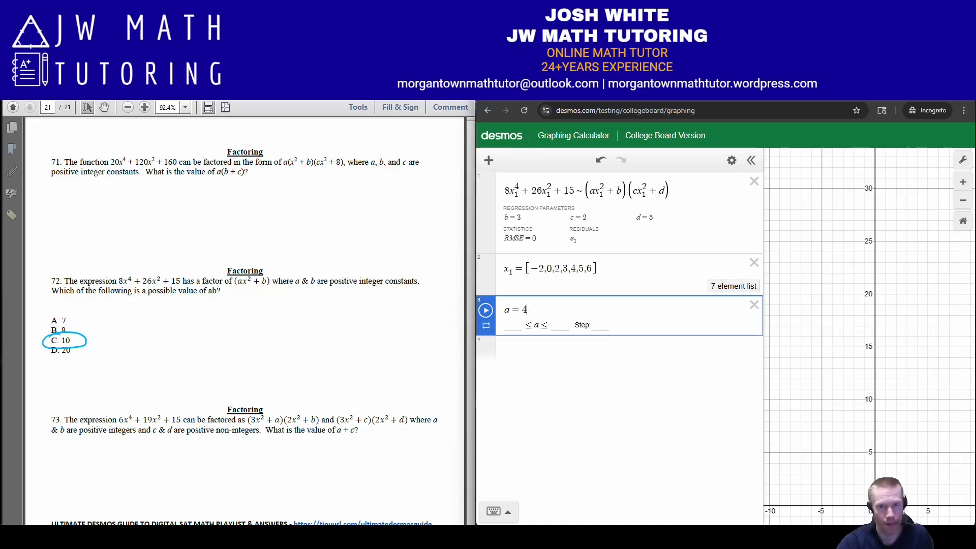
{"action": "left_click_drag", "start_coordinate": [681, 191], "coordinate": [502, 192]}
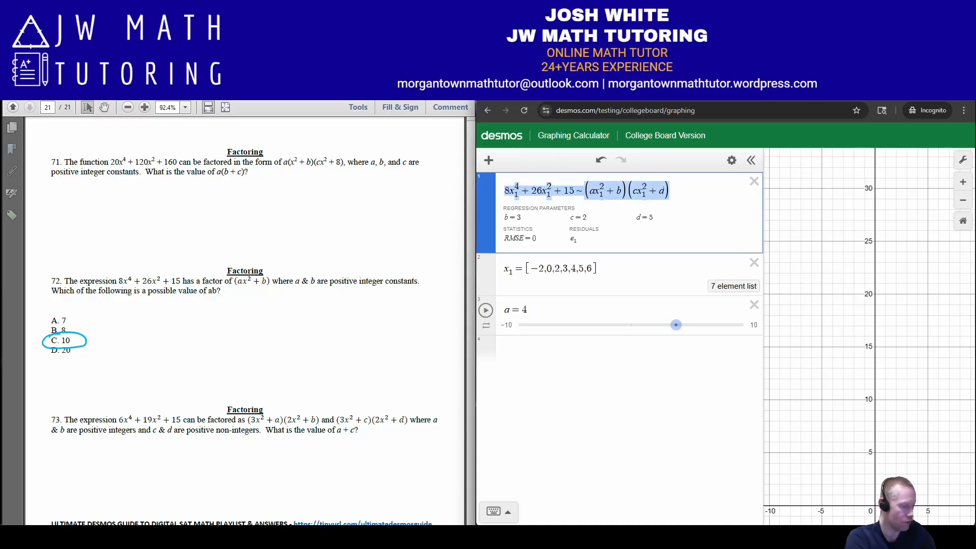
{"action": "type", "text": "["}
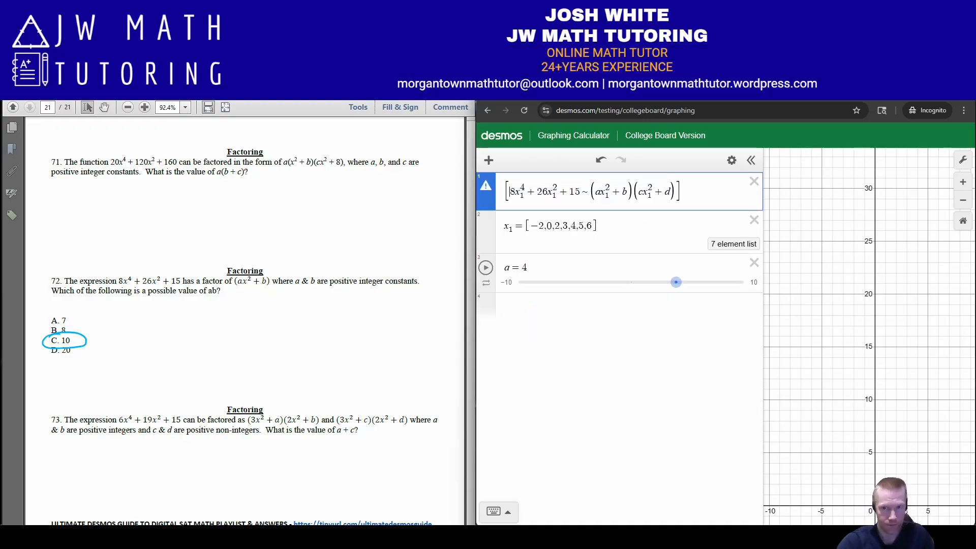
{"action": "key", "text": "ctrl+a"}
{"action": "key", "text": "BackSpace"}
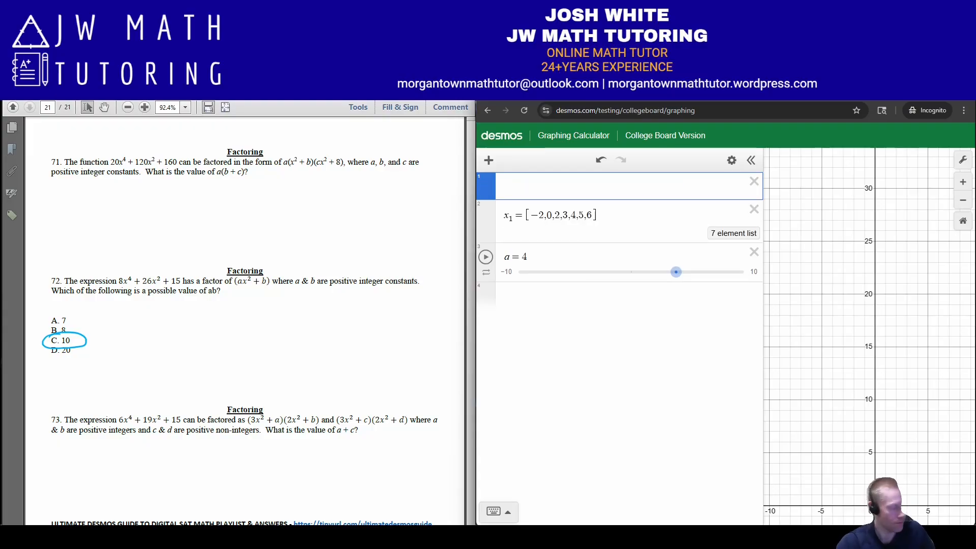
Step: Enter the list regression [ac, ad + bc, bd] ~ [8, 26, 15] on the first line for problem 72
{"action": "type", "text": "[ ] "}
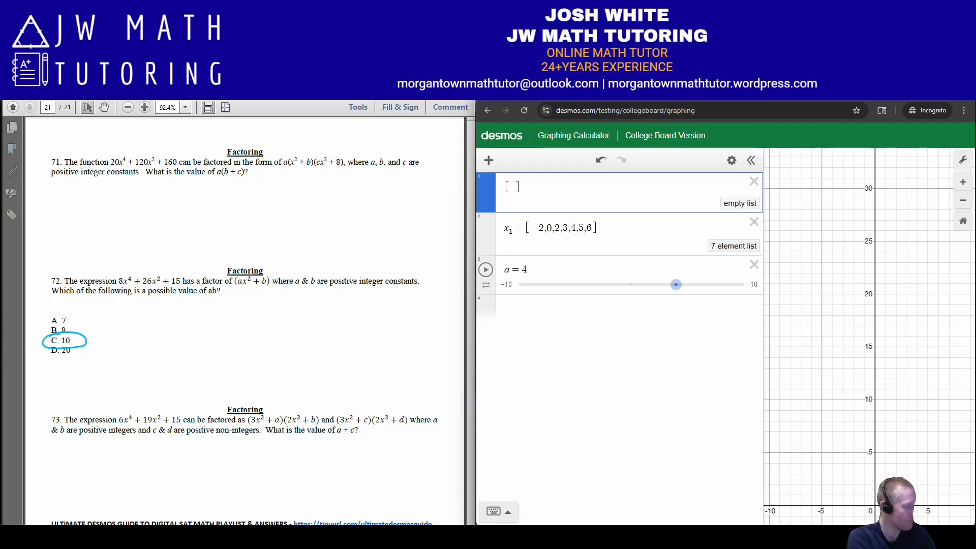
{"action": "type", "text": "~ [8,"}
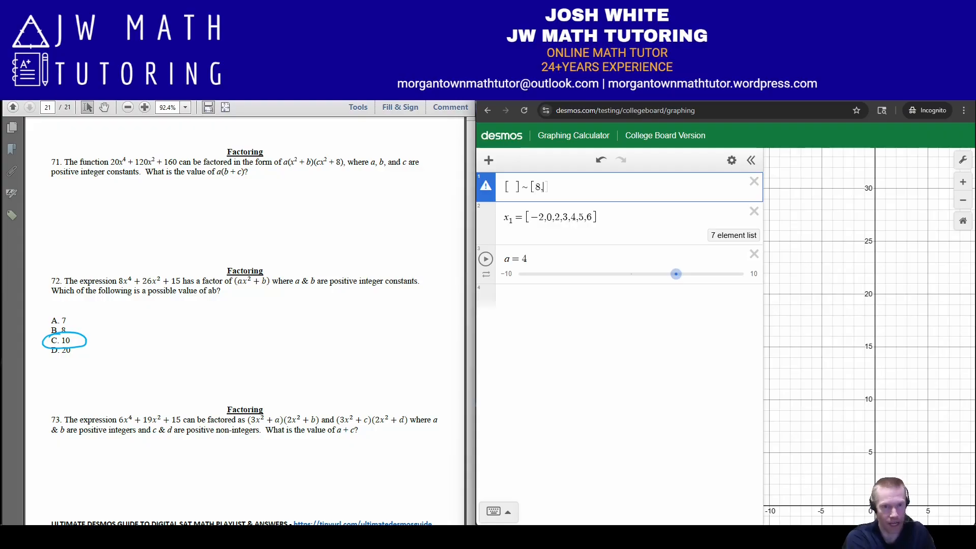
{"action": "type", "text": "26,15"}
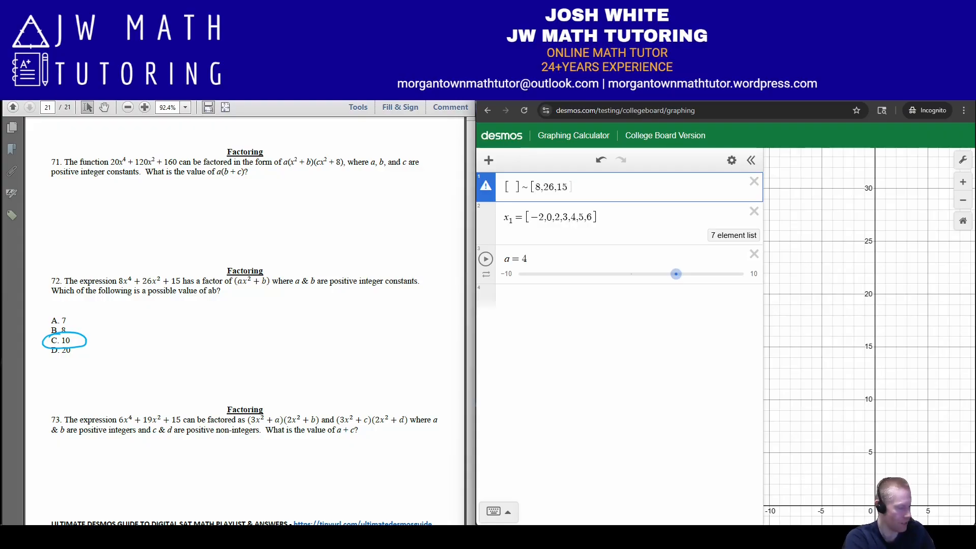
{"action": "type", "text": "]"}
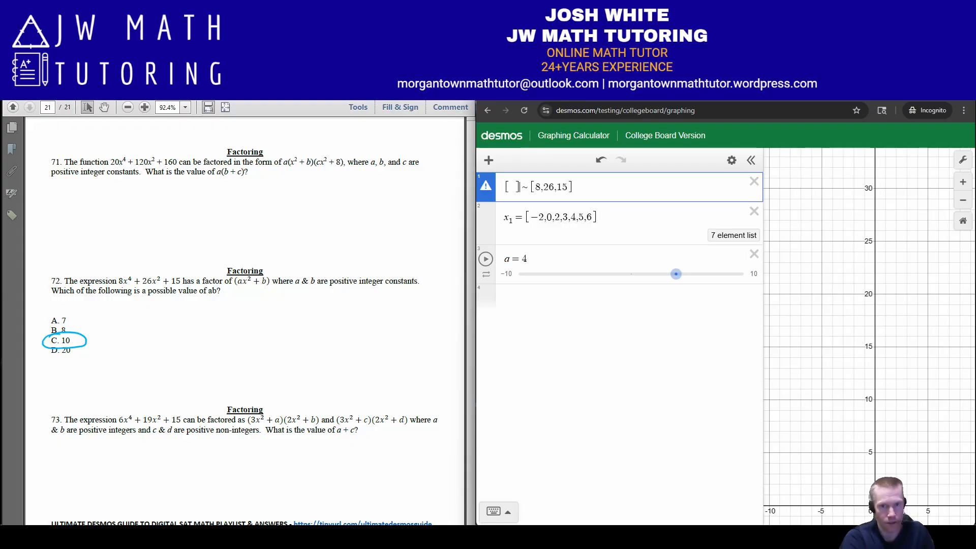
{"action": "key", "text": "Left"}
{"action": "type", "text": "ac"}
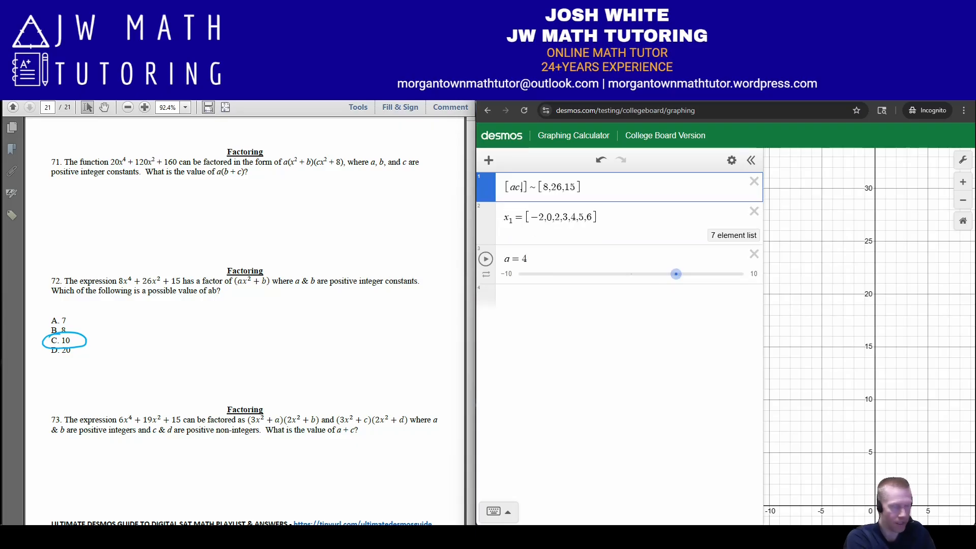
{"action": "type", "text": ",ad + "}
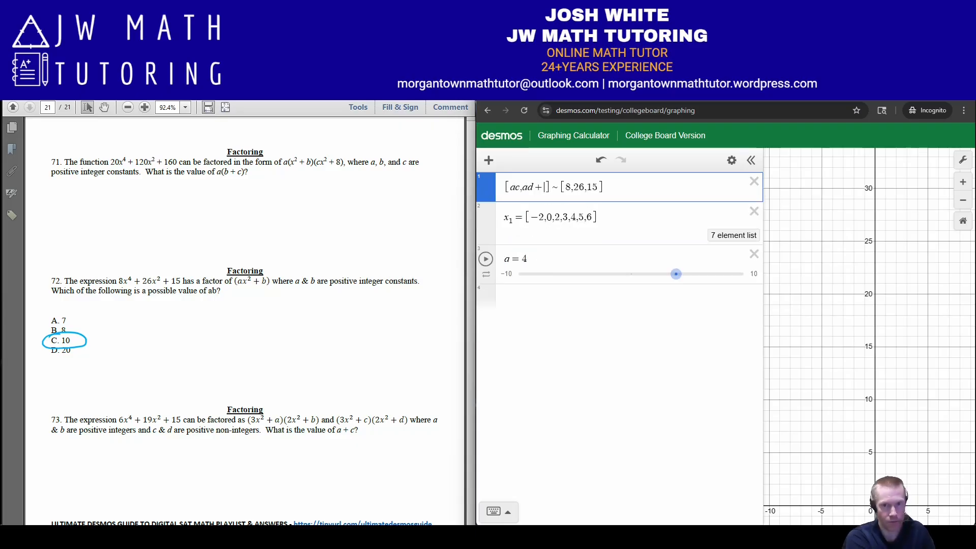
{"action": "type", "text": "bc,"}
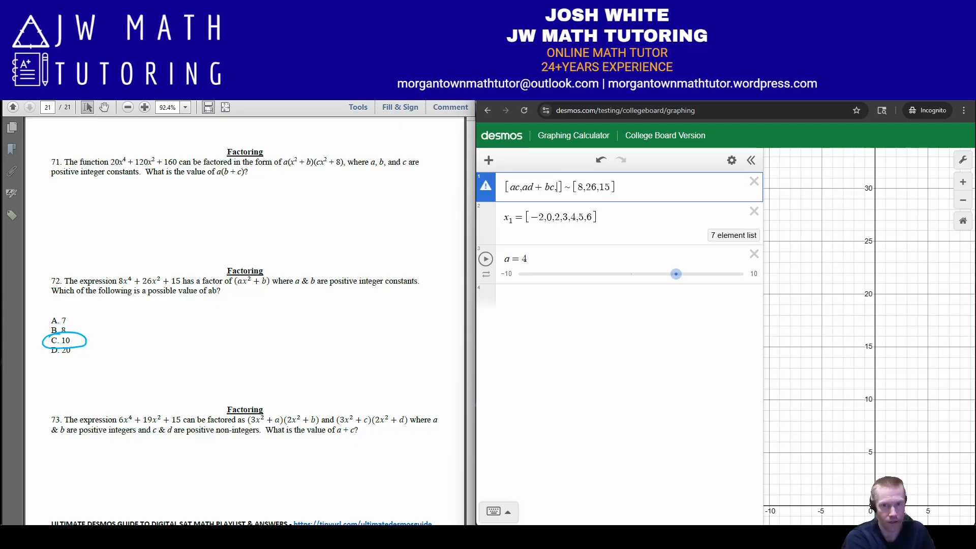
{"action": "type", "text": "bd"}
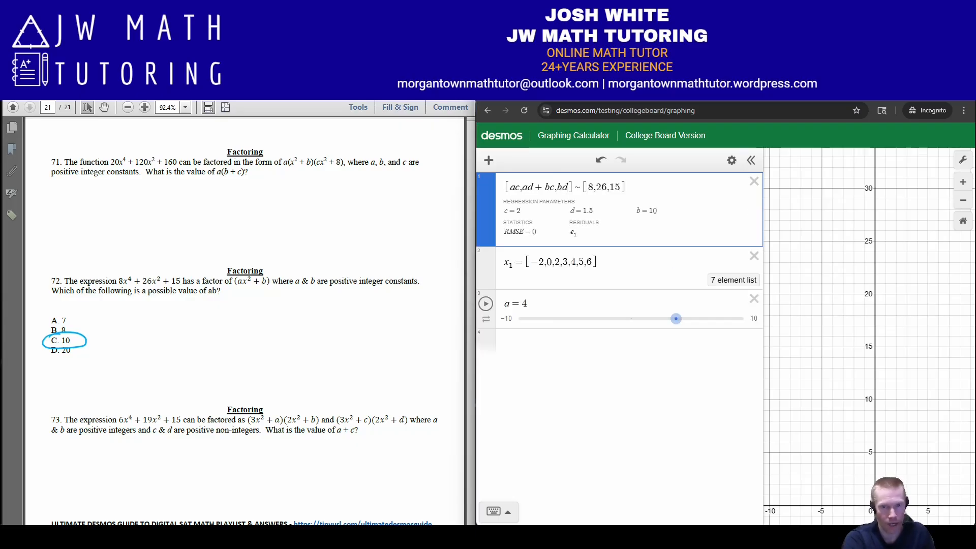
Step: Try a = 1 for the list regression and replace it with a = 2
{"action": "key", "text": "Down"}
{"action": "key", "text": "Down"}
{"action": "key", "text": "BackSpace"}
{"action": "type", "text": "1"}
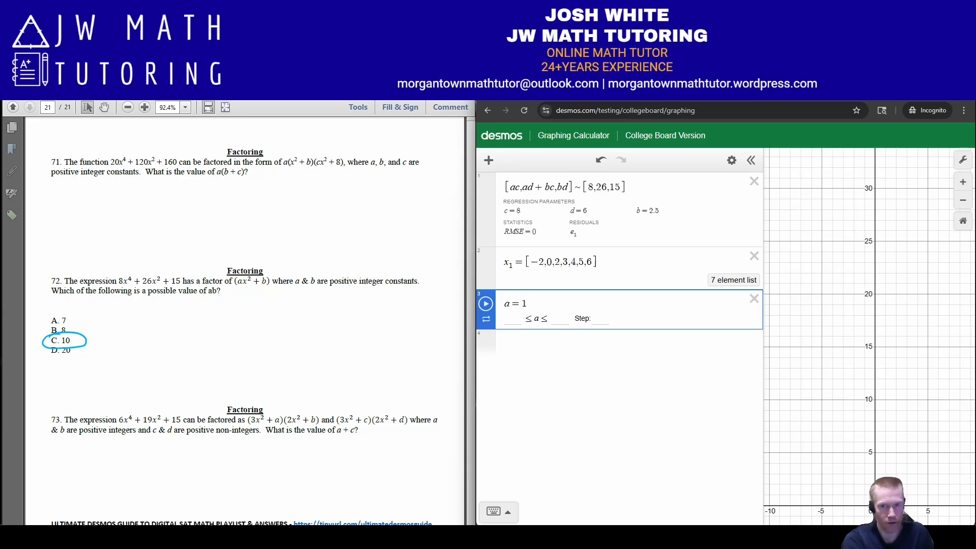
{"action": "key", "text": "BackSpace"}
{"action": "type", "text": "2"}
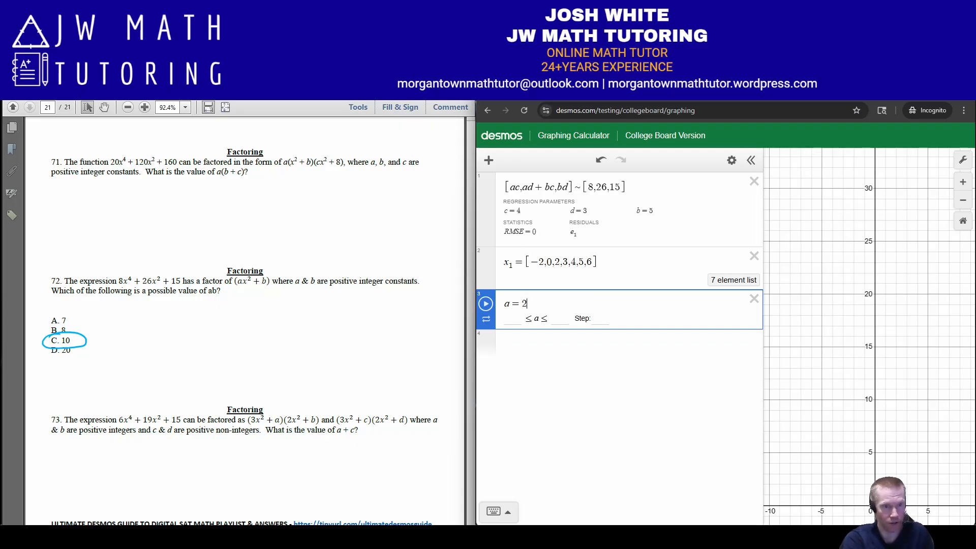
Step: Calculate ab and cd on two new lines below the value of a
{"action": "key", "text": "Return"}
{"action": "type", "text": "ab"}
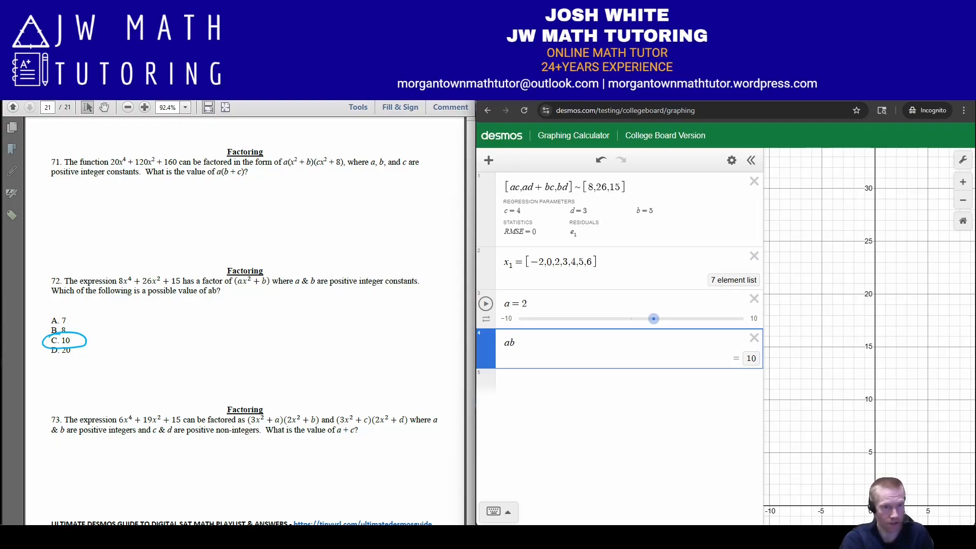
{"action": "key", "text": "Return"}
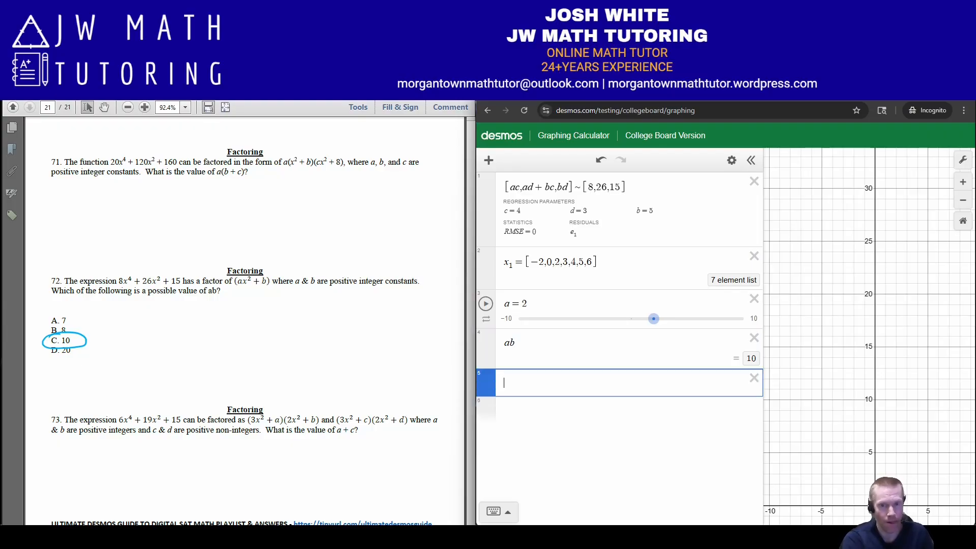
{"action": "type", "text": "cd"}
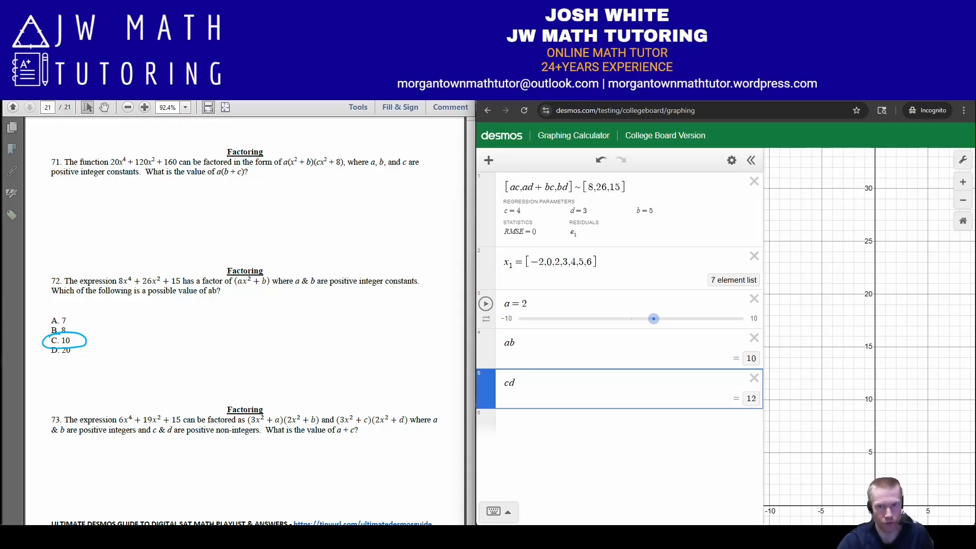
Step: Delete all of problem 72's expressions and erase the circle around answer choice C
{"action": "left_click", "coordinate": [753, 256]}
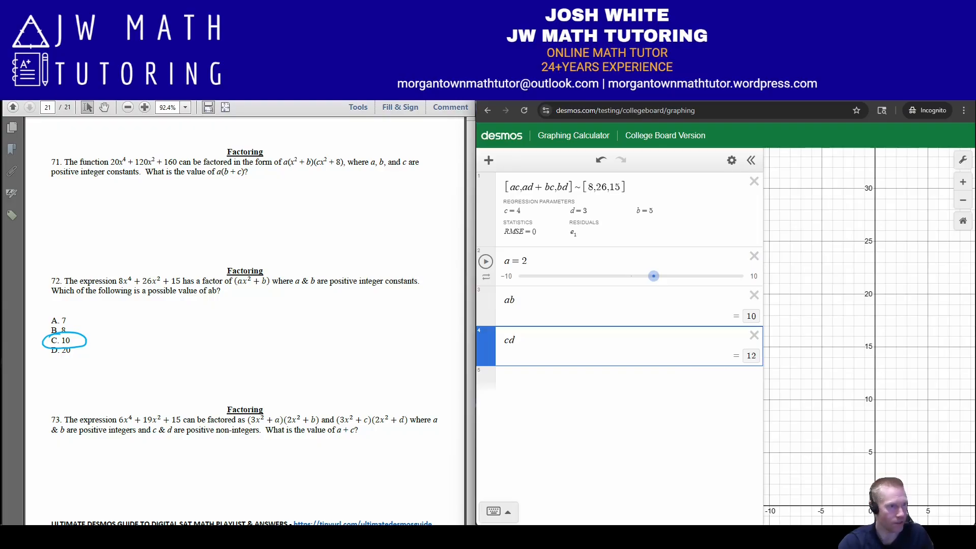
{"action": "key", "text": "Escape"}
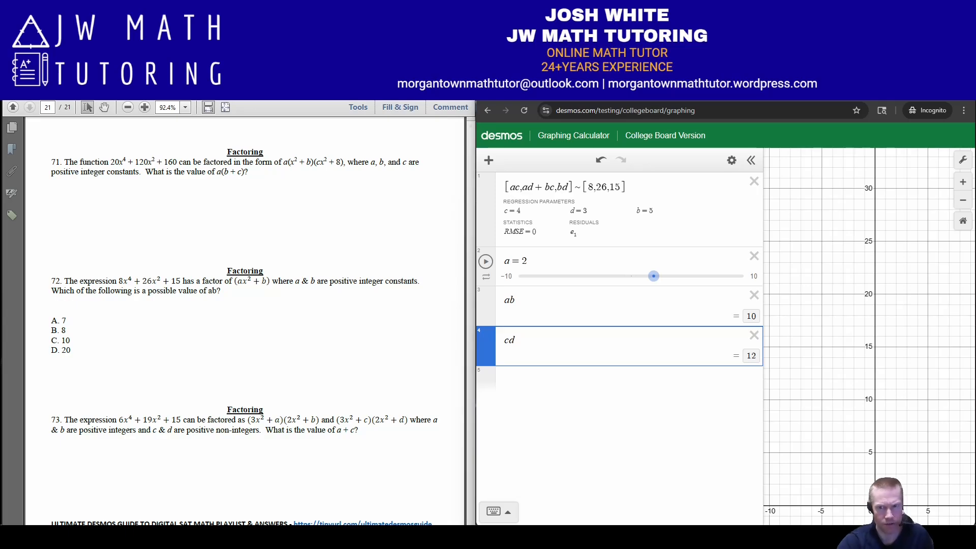
{"action": "scroll", "coordinate": [785, 334], "scroll_direction": "down", "scroll_amount": 1}
{"action": "left_click", "coordinate": [754, 335]}
{"action": "left_click", "coordinate": [754, 295]}
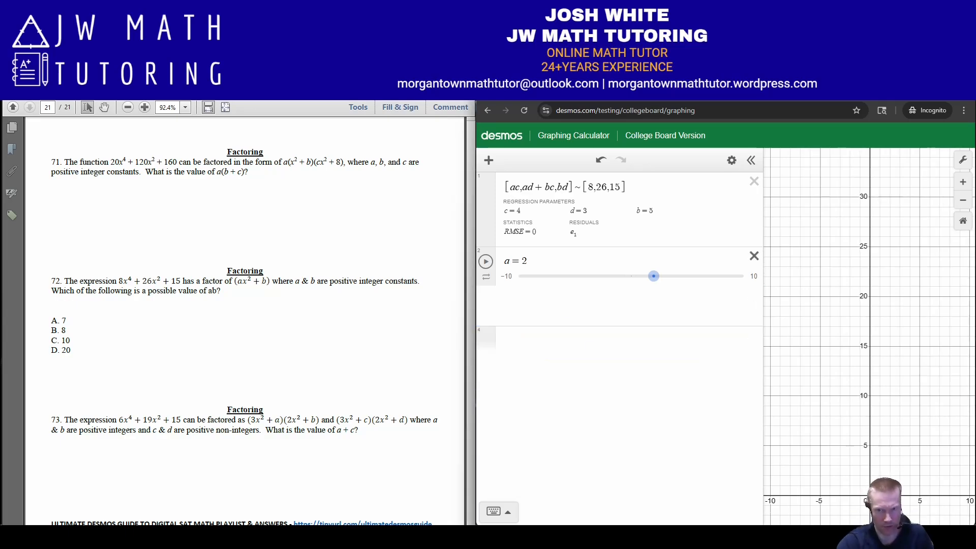
{"action": "left_click", "coordinate": [753, 255]}
{"action": "left_click", "coordinate": [754, 181]}
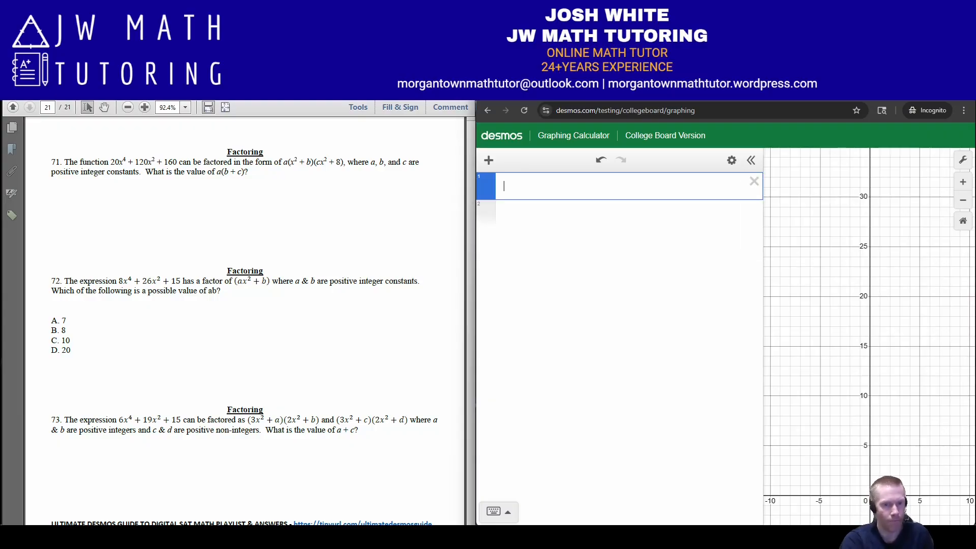
Step: Enter problem 73's regression 6x₁^4 + 19x₁^2 + 15 ~ (3x₁^2 + a)(2x₁^2 + b) on the first line
{"action": "type", "text": "6x"}
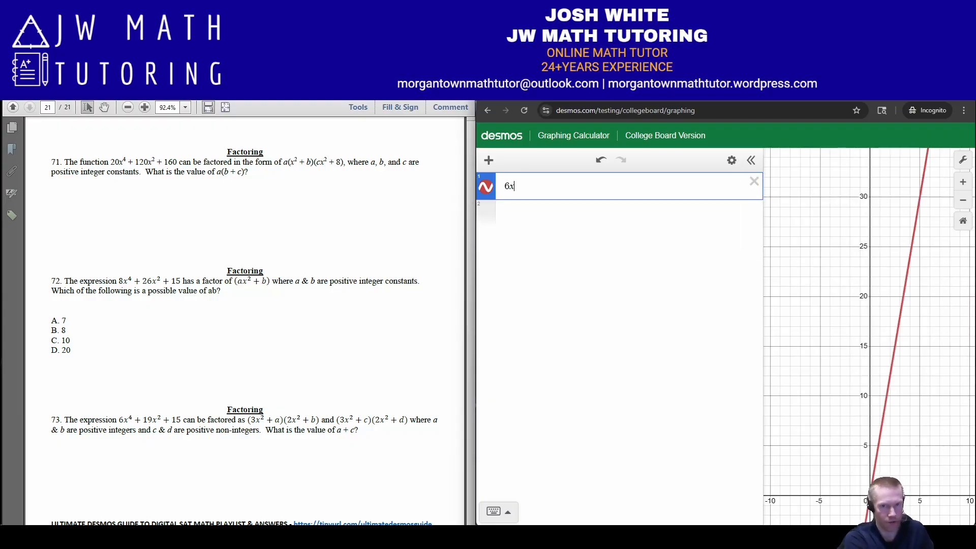
{"action": "type", "text": "1^4+"}
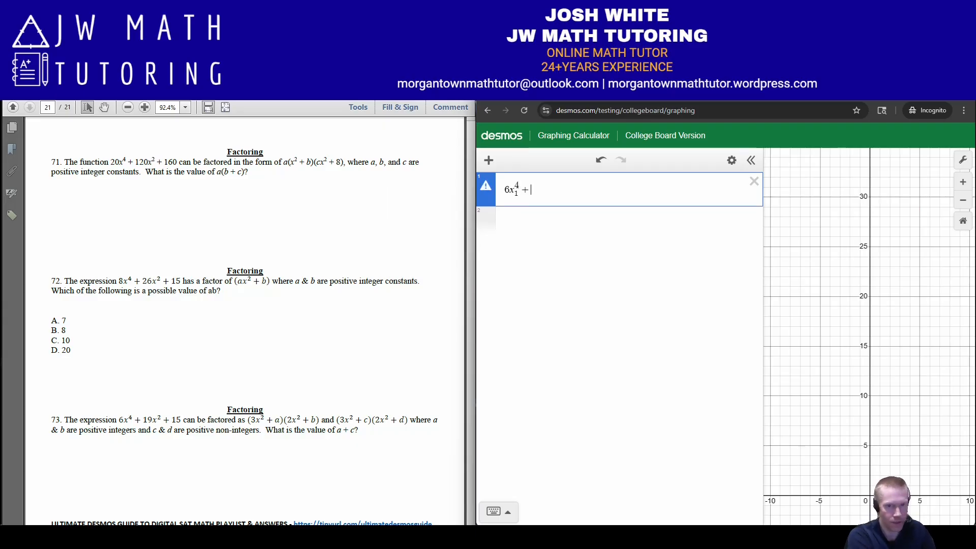
{"action": "type", "text": "19x1^2"}
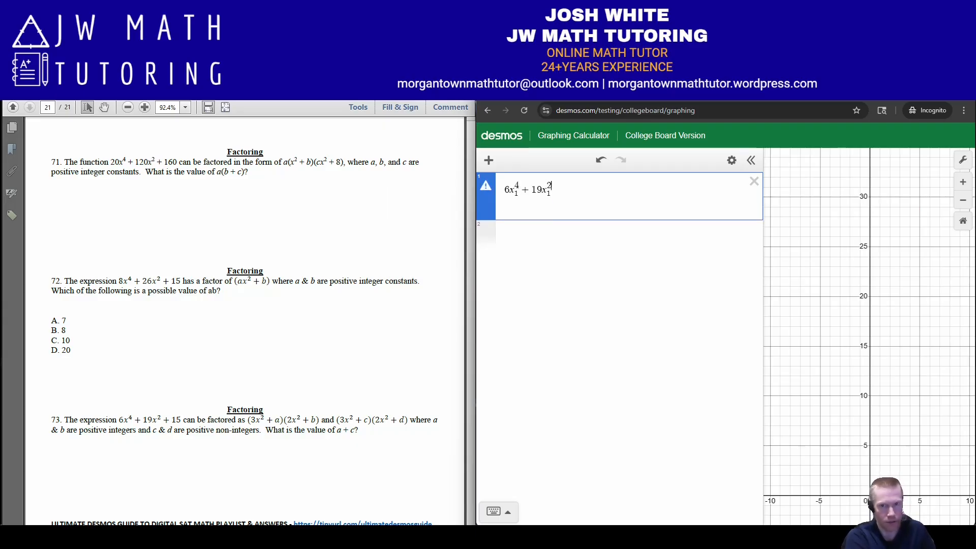
{"action": "type", "text": "+15("}
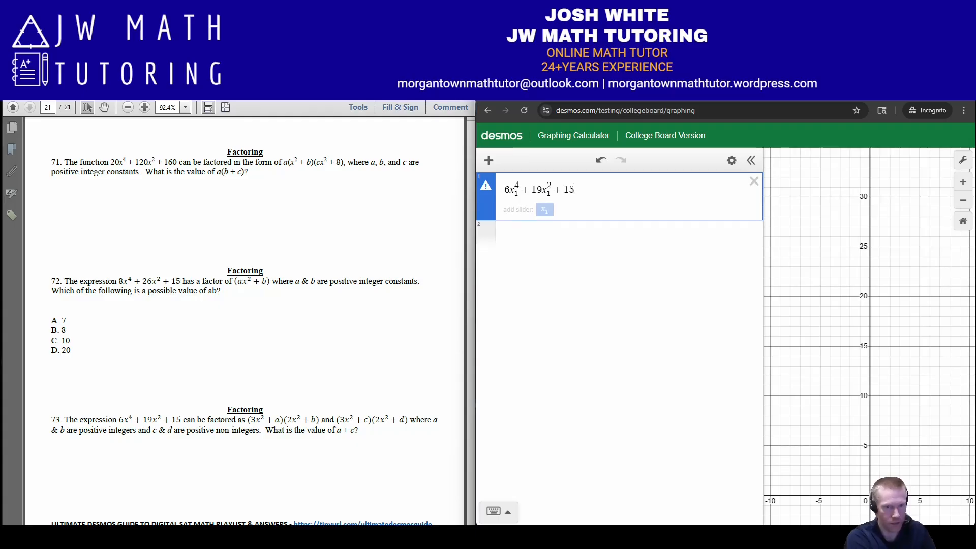
{"action": "type", "text": "3x1^2"}
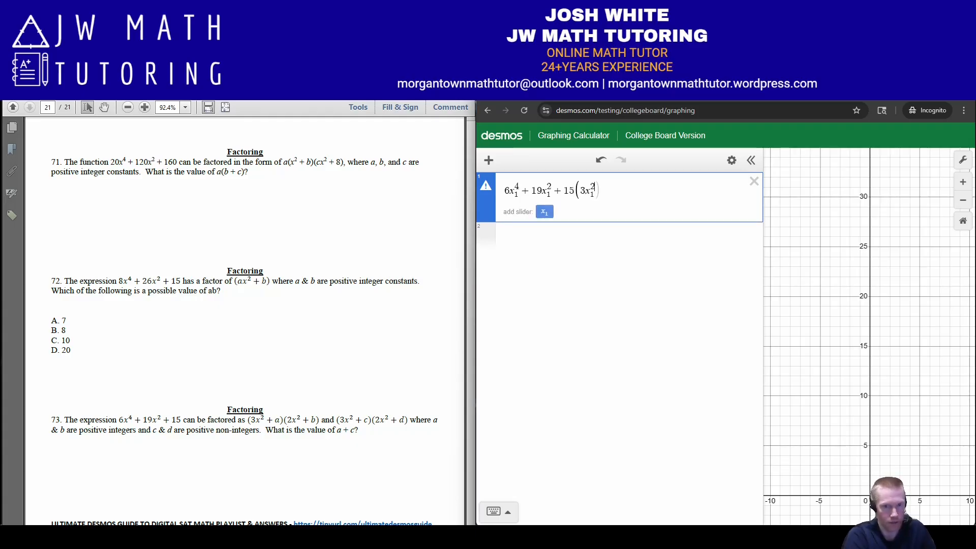
{"action": "type", "text": "+a)(2"}
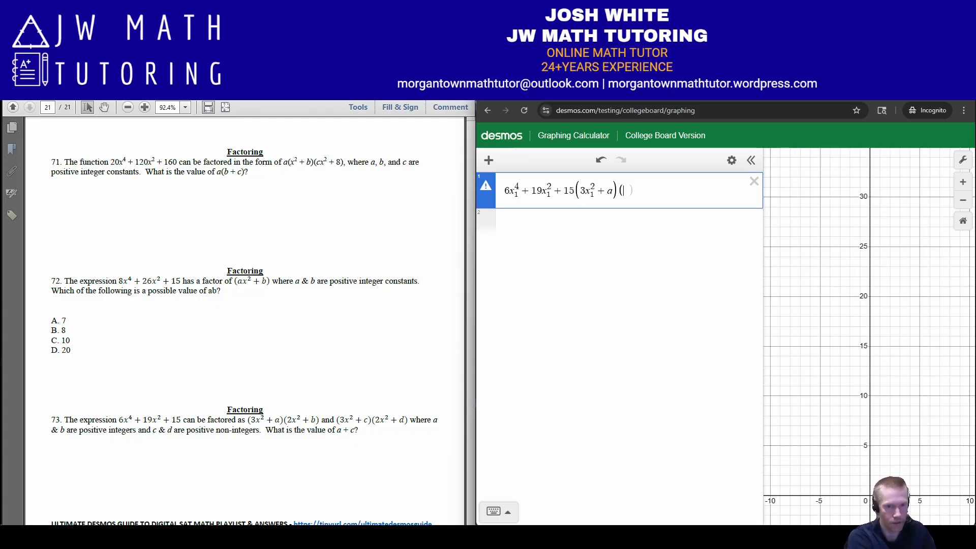
{"action": "type", "text": "x1^2+b"}
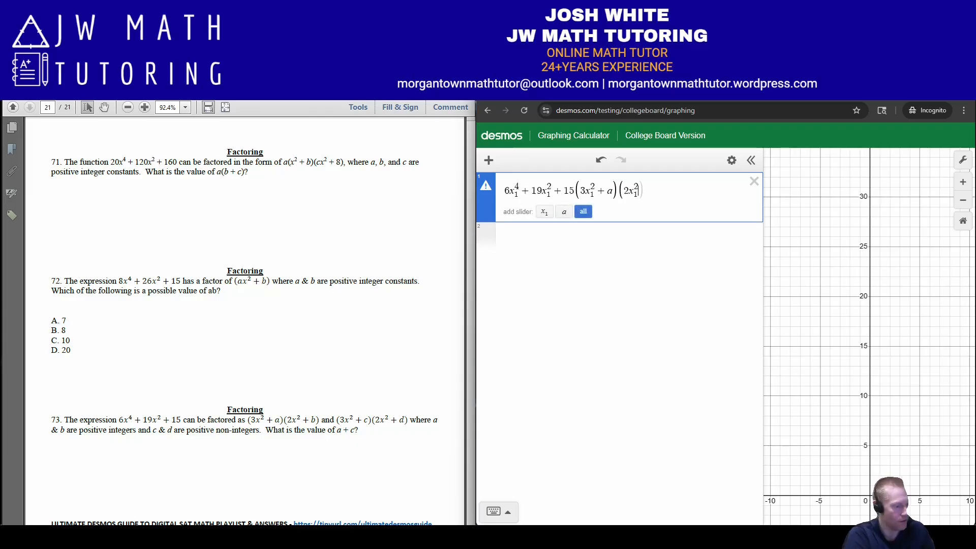
{"action": "type", "text": ")"}
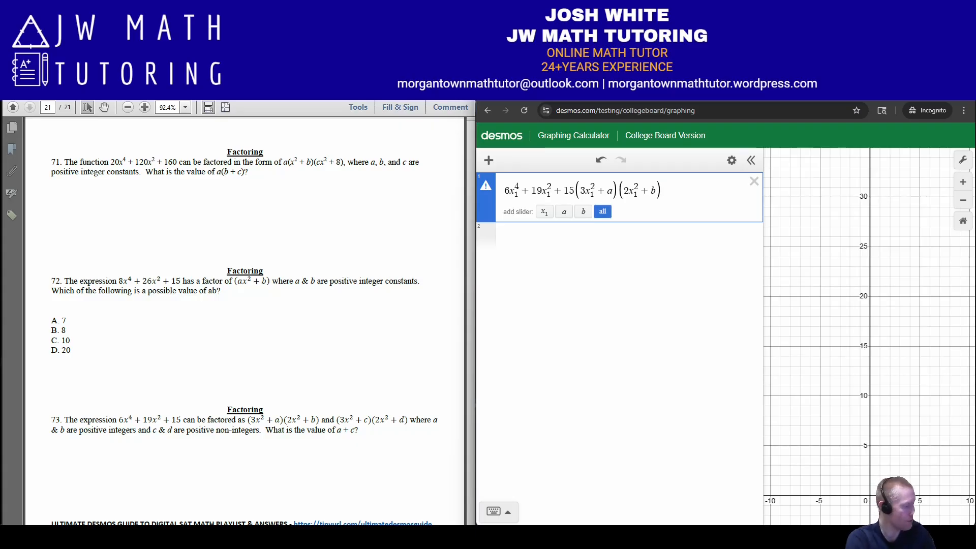
{"action": "type", "text": "~"}
Step: Define x₁ = [-2,0,2,3,4,5] on the line below problem 73's regression
{"action": "key", "text": "Return"}
{"action": "type", "text": "x1 "}
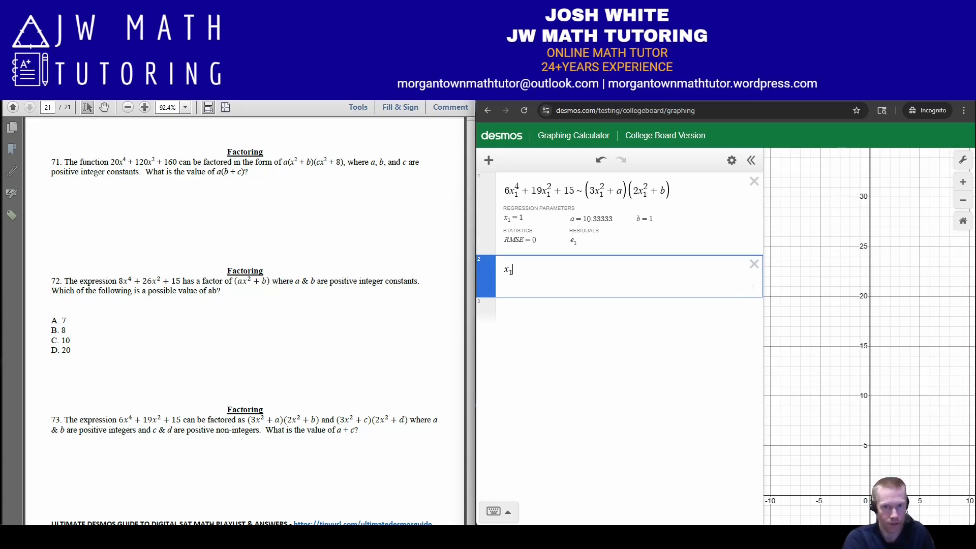
{"action": "type", "text": "= [-2,0,"}
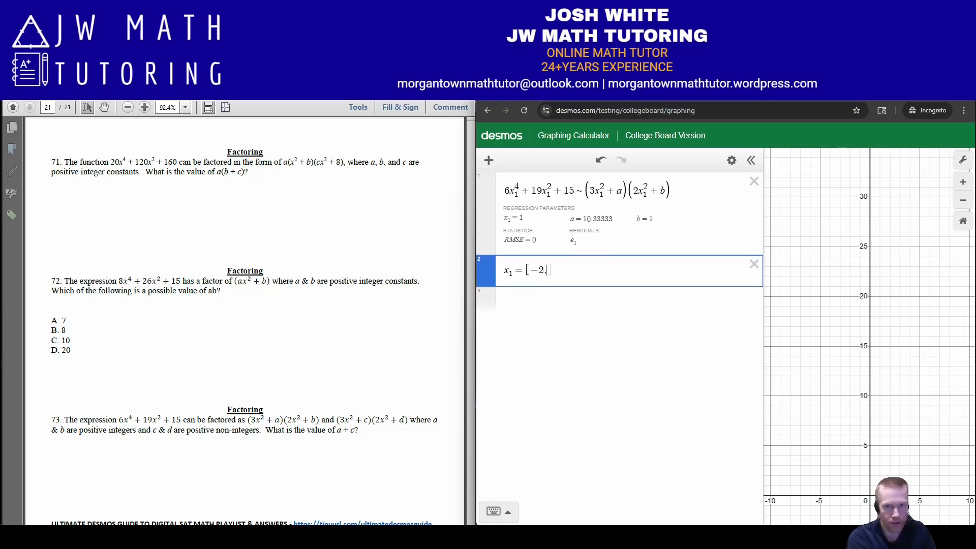
{"action": "type", "text": "2,3,4,5"}
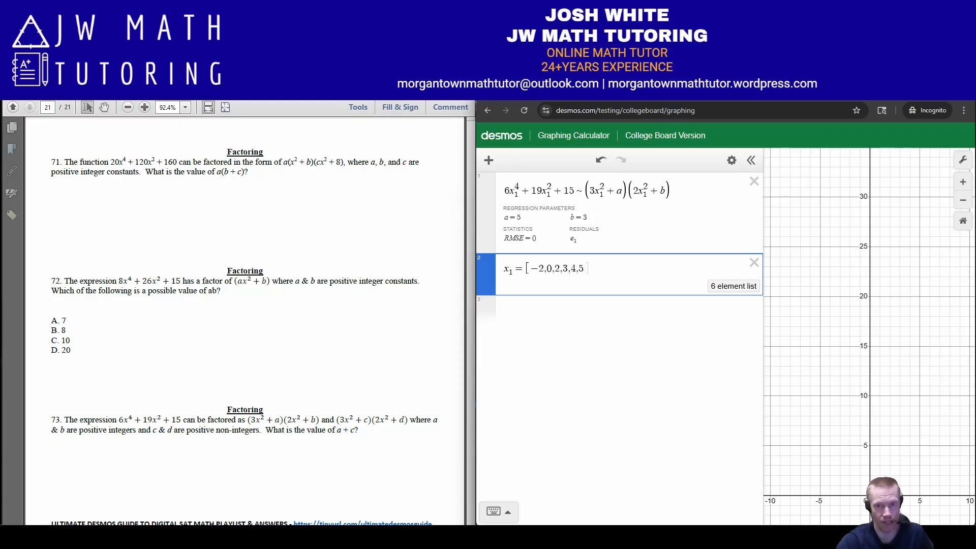
Step: Duplicate problem 73's regression and swap the copy's leading coefficients to give (2x₁^2 + a)(3x₁^2 + b)
{"action": "left_click", "coordinate": [731, 160]}
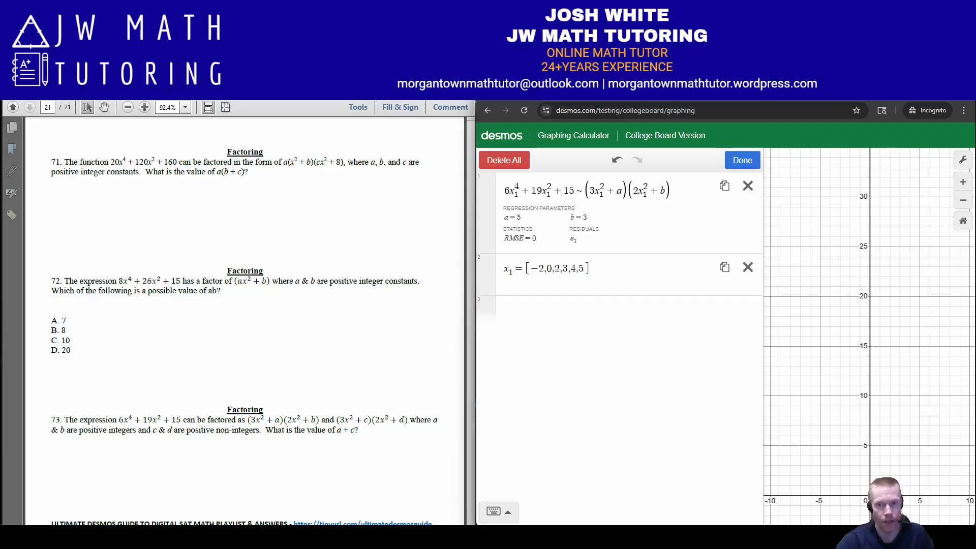
{"action": "left_click", "coordinate": [724, 185]}
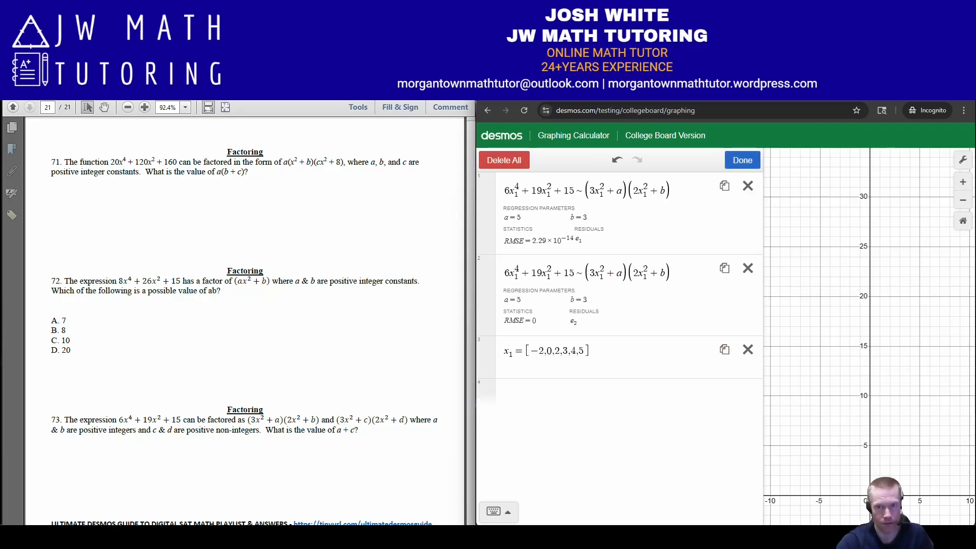
{"action": "left_click", "coordinate": [742, 160]}
{"action": "left_click_drag", "start_coordinate": [595, 274], "coordinate": [589, 273]}
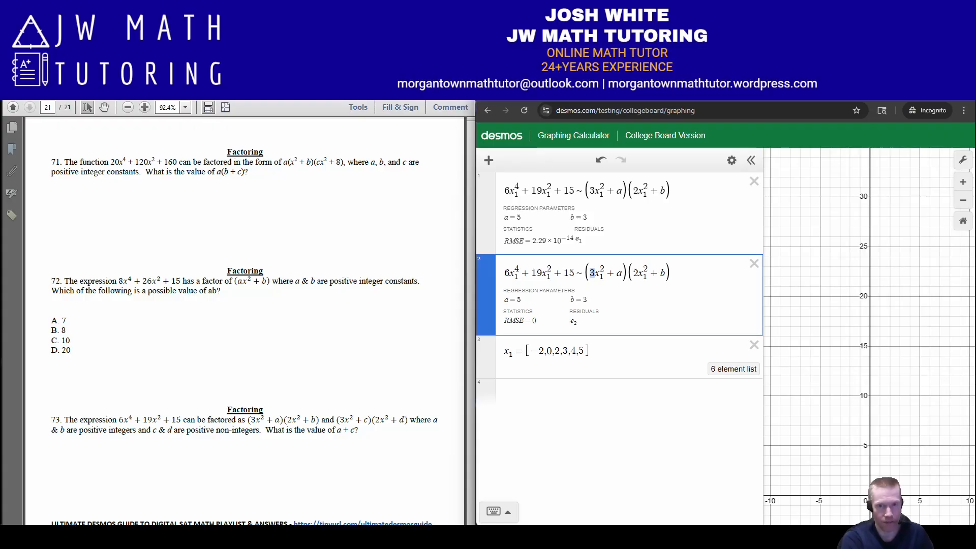
{"action": "type", "text": "2"}
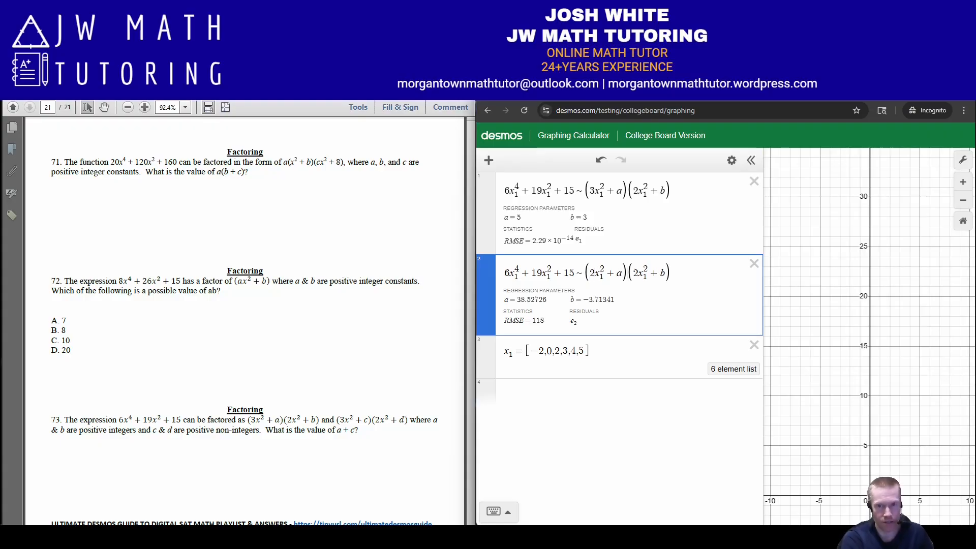
{"action": "left_click_drag", "start_coordinate": [637, 273], "coordinate": [632, 272]}
{"action": "type", "text": "3"}
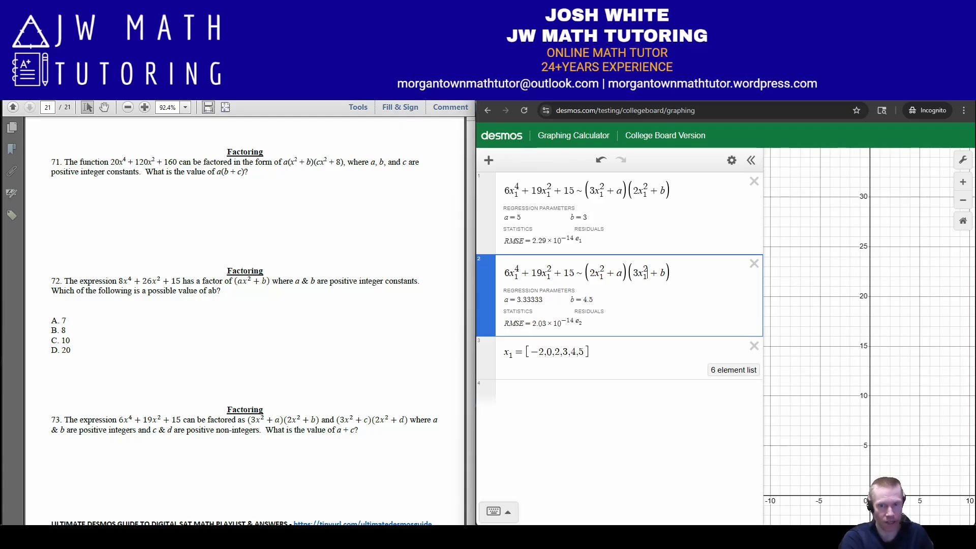
Step: Replace the constants in the duplicated regression with c and d to give (2x₁^2 + d)(3x₁^2 + c)
{"action": "key", "text": "Delete"}
{"action": "type", "text": "c"}
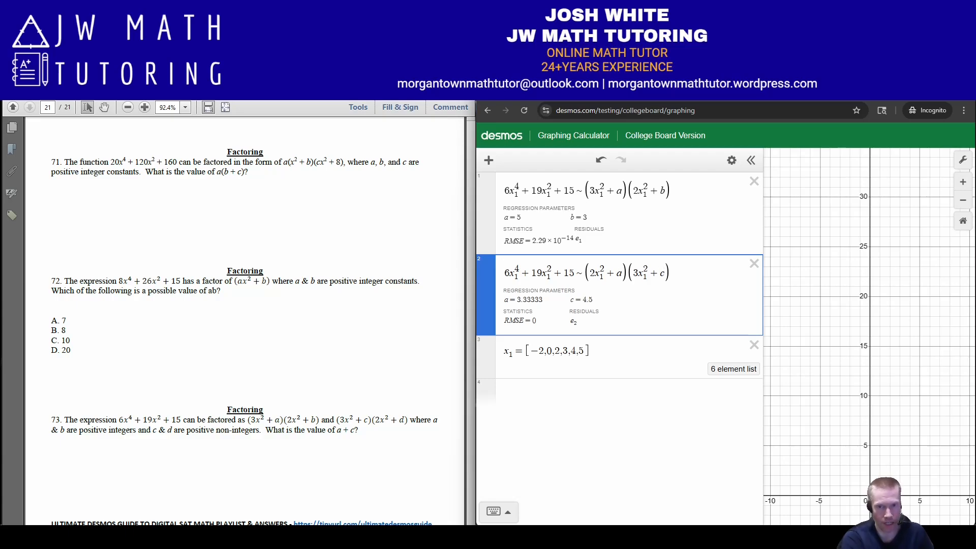
{"action": "left_click", "coordinate": [616, 274]}
{"action": "key", "text": "Delete"}
{"action": "type", "text": "d"}
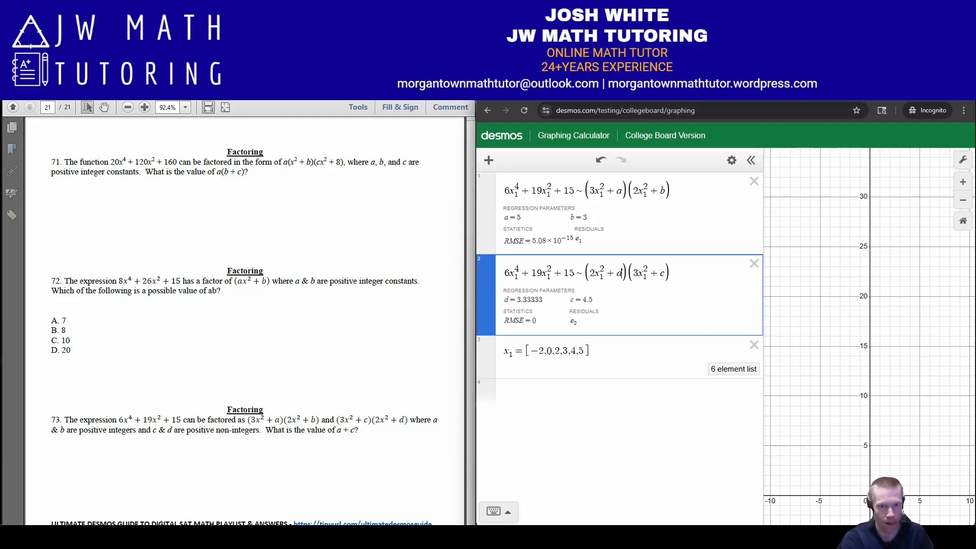
Step: Calculate a + c on a new line below the x₁ list for problem 73
{"action": "key", "text": "Down"}
{"action": "key", "text": "Down"}
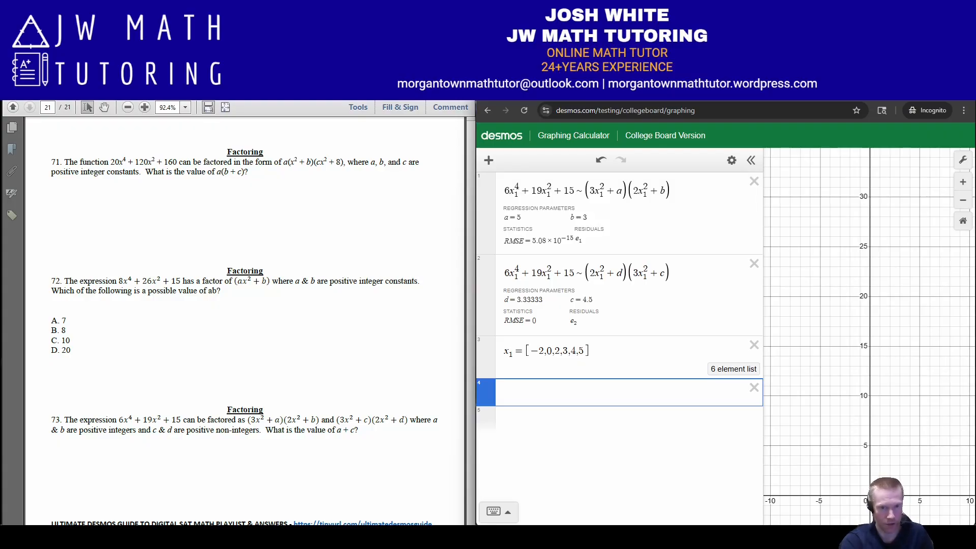
{"action": "type", "text": "a+c"}
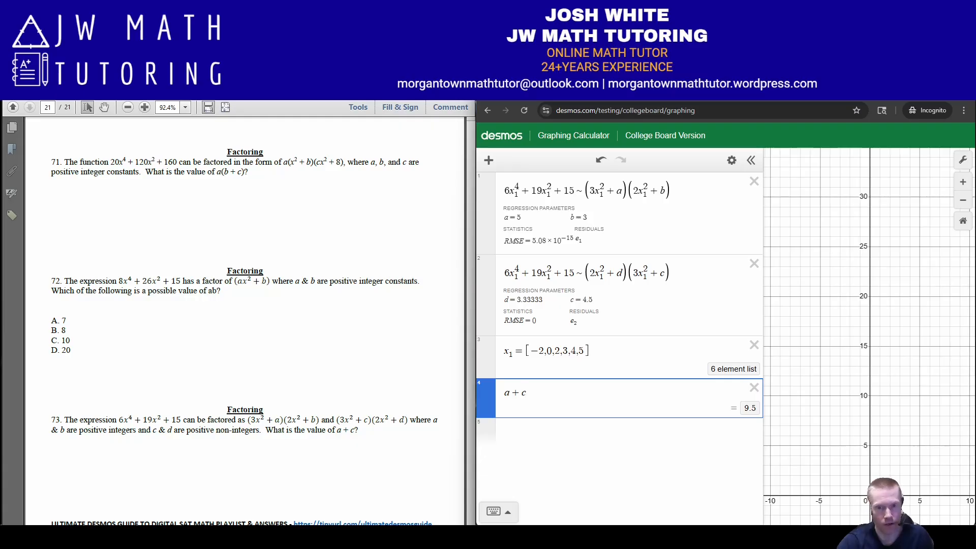
Step: Enter 9.5 on a new line, convert it to a fraction, and switch it back to a decimal
{"action": "key", "text": "Return"}
{"action": "type", "text": "9.5"}
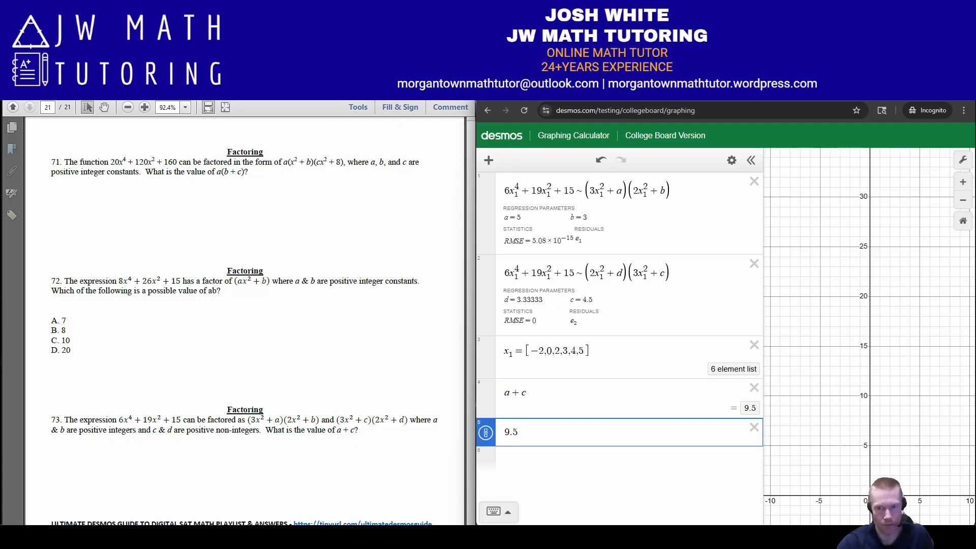
{"action": "left_click", "coordinate": [486, 433]}
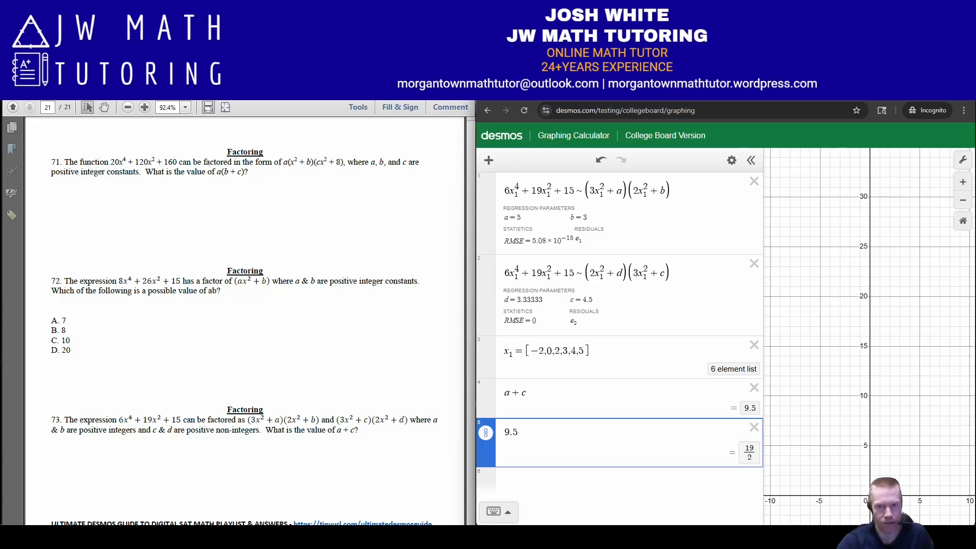
{"action": "left_click", "coordinate": [485, 433]}
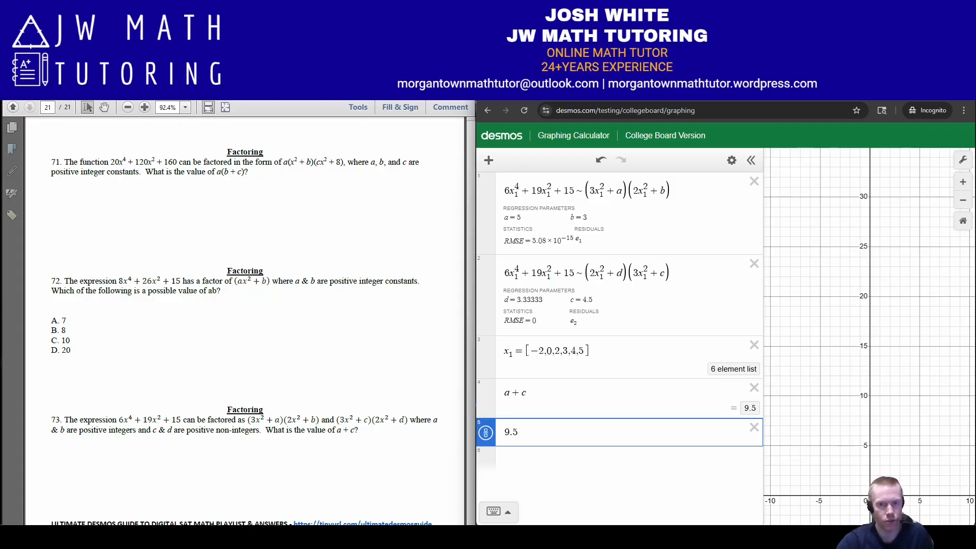